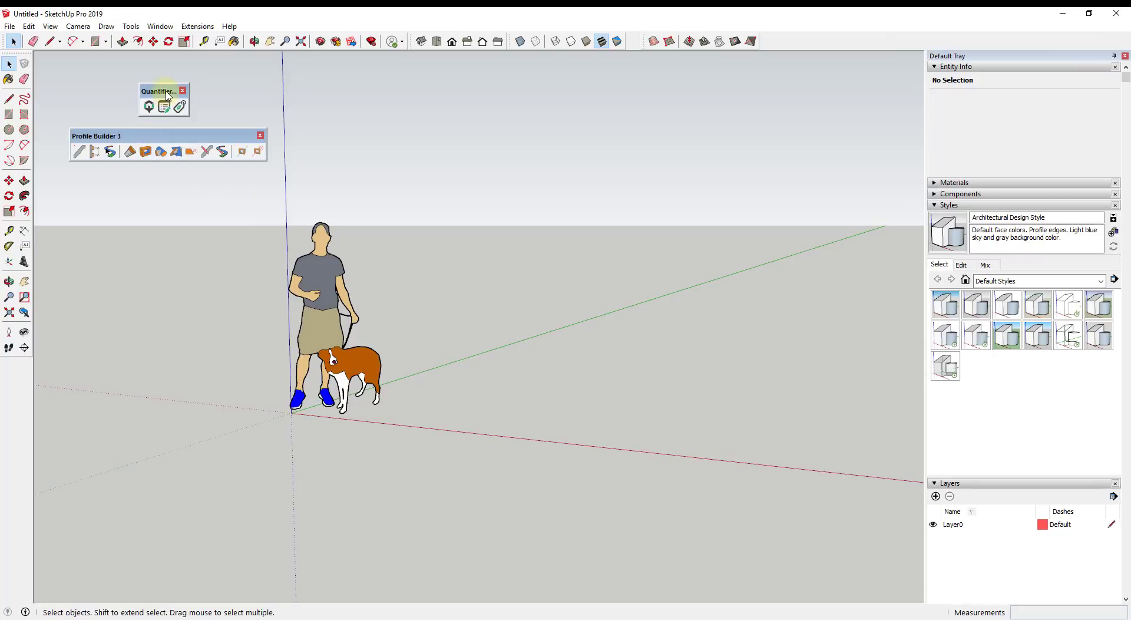
# Rearrange the floating toolbars, stacking the Profile Builder 3 toolbar above the Quantifier toolbar.
pyautogui.moveTo(166, 95); pyautogui.dragTo(153, 179)
pyautogui.moveTo(150, 134); pyautogui.dragTo(125, 66)
pyautogui.moveTo(138, 171); pyautogui.dragTo(60, 104)
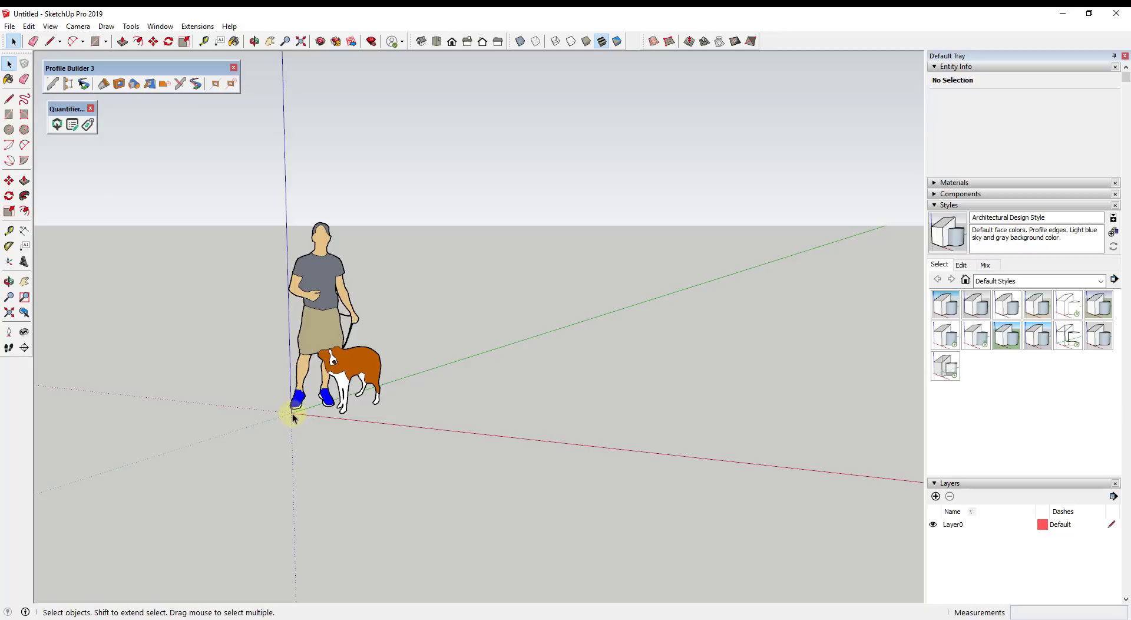
# Erase the person-and-dog scale figure from the model.
pyautogui.press('e')
pyautogui.click(326, 255)
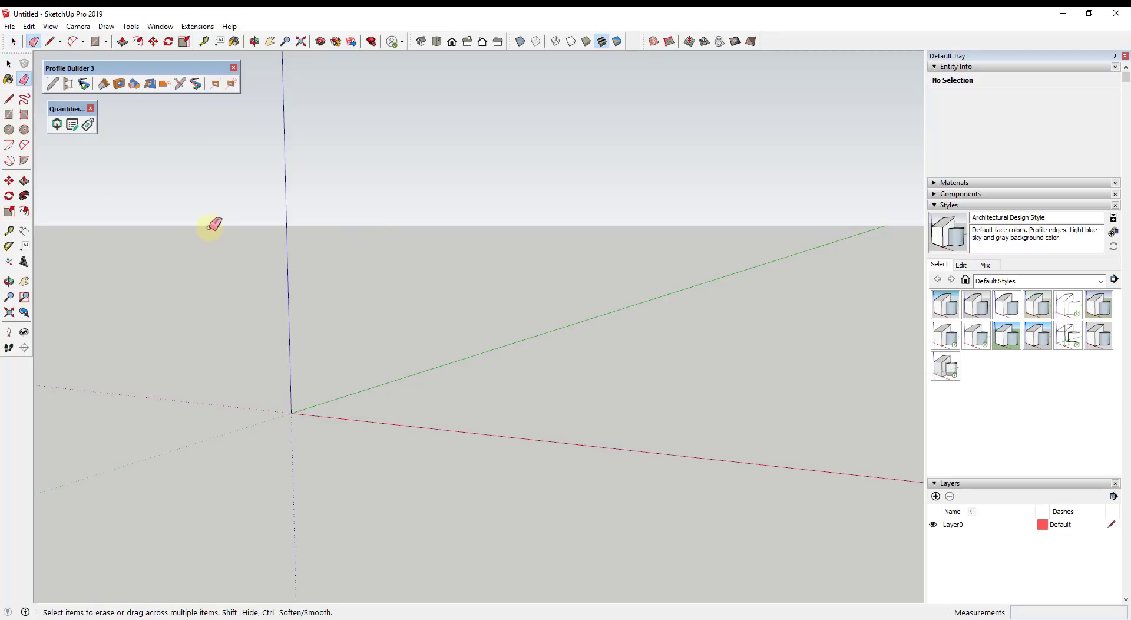
pyautogui.press('space')
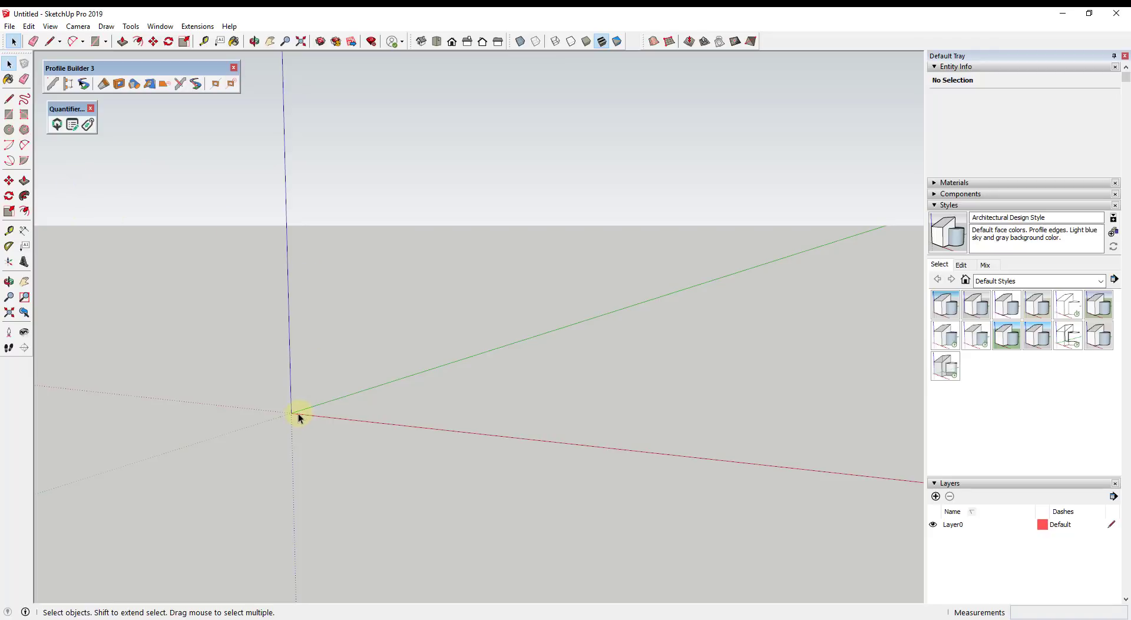
# Draw a vertical wall-section rectangle 1' wide, extending 3' down from the origin in the red-blue plane.
pyautogui.press('l')
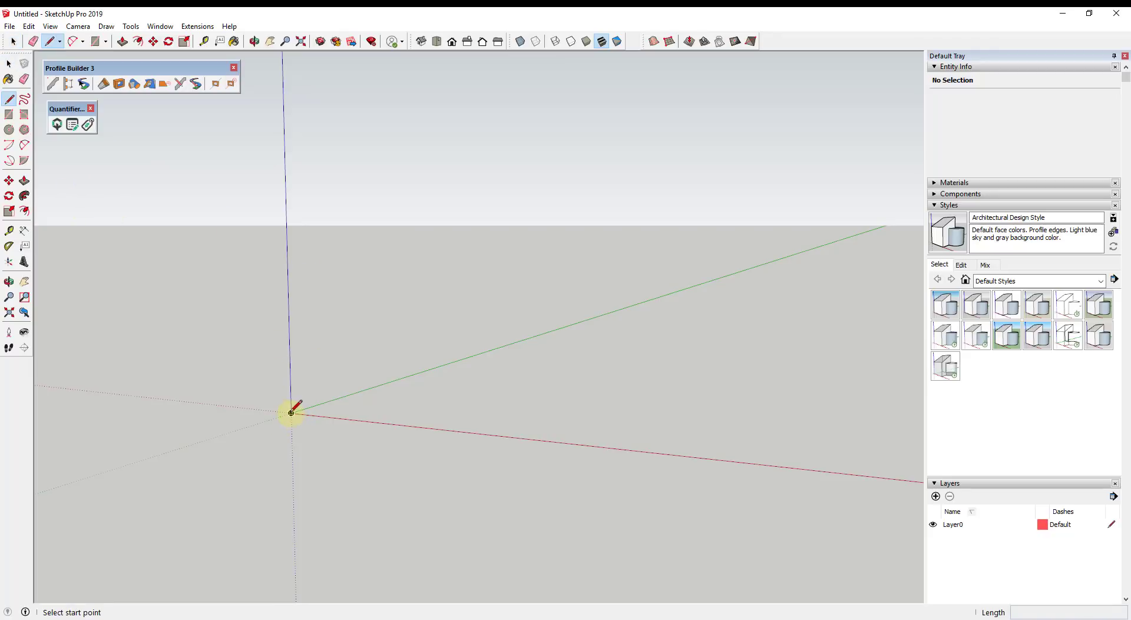
pyautogui.click(291, 412)
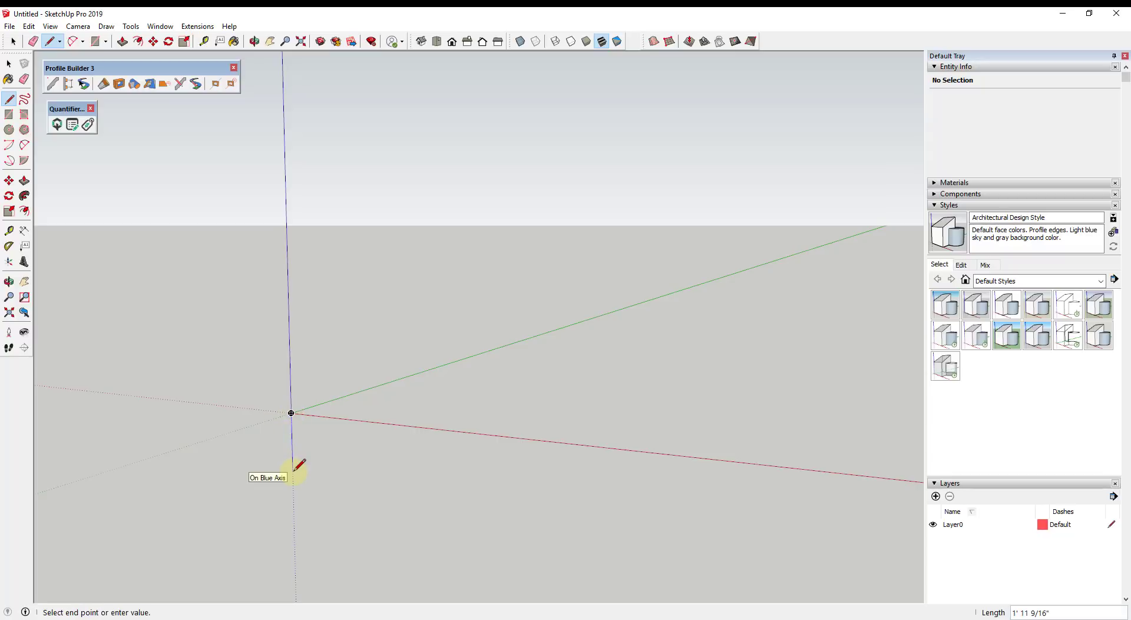
pyautogui.write('3')
pyautogui.press('Return')
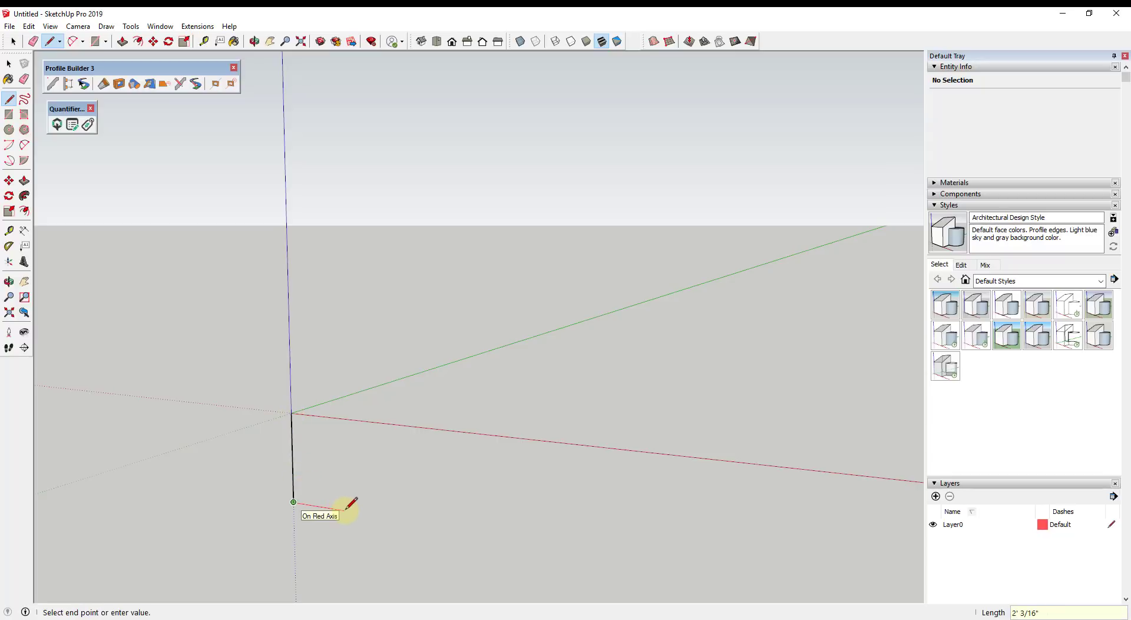
pyautogui.write('1')
pyautogui.press('Return')
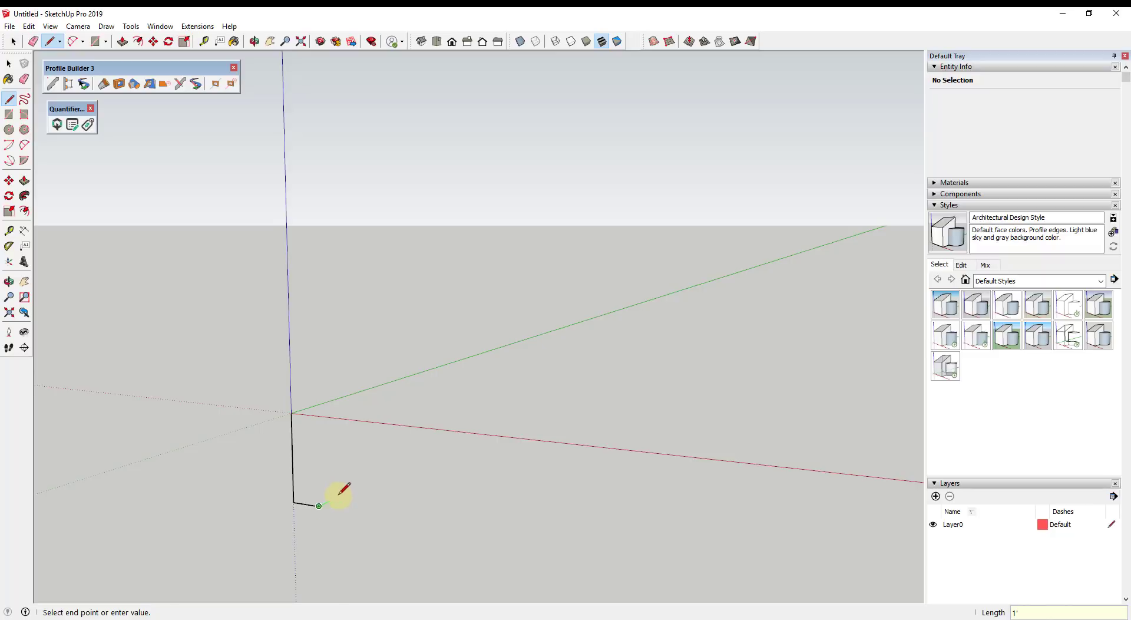
pyautogui.press('r')
pyautogui.click(319, 505)
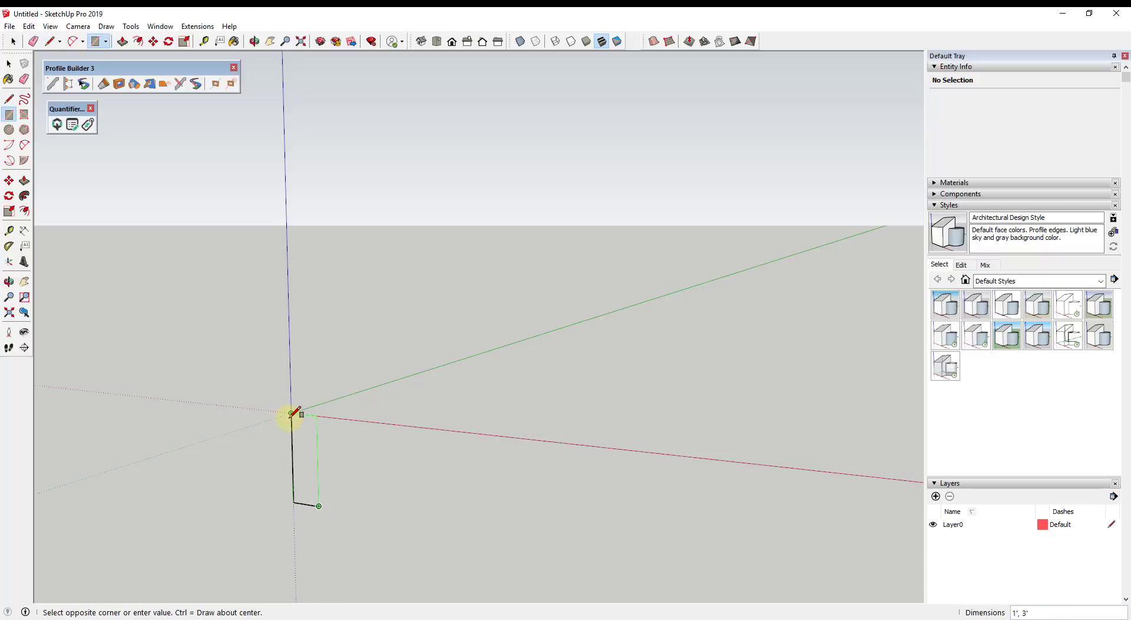
pyautogui.click(291, 412)
# Reverse the face of the wall-section rectangle so its front side faces outward.
pyautogui.press('space')
pyautogui.click(307, 446)
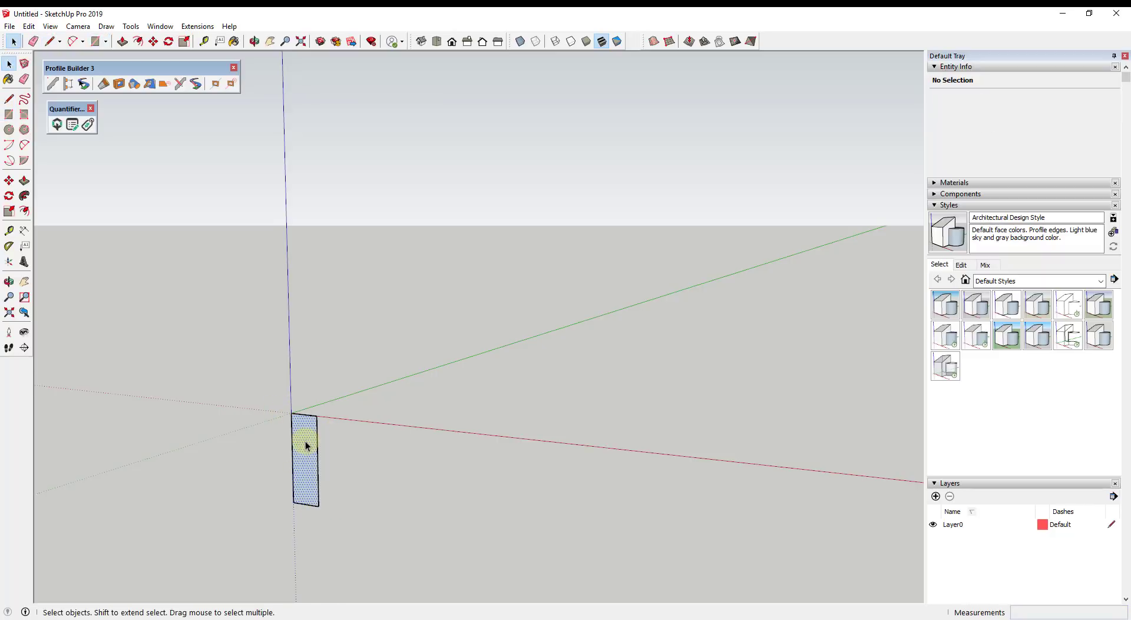
pyautogui.rightClick(306, 446)
pyautogui.click(374, 169)
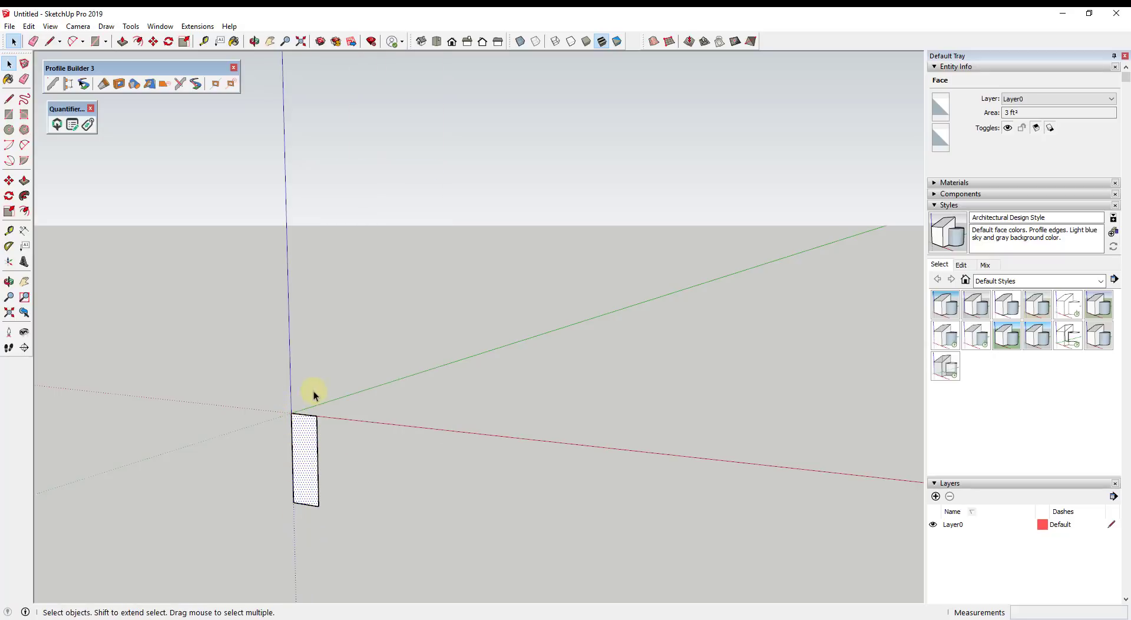
pyautogui.press('l')
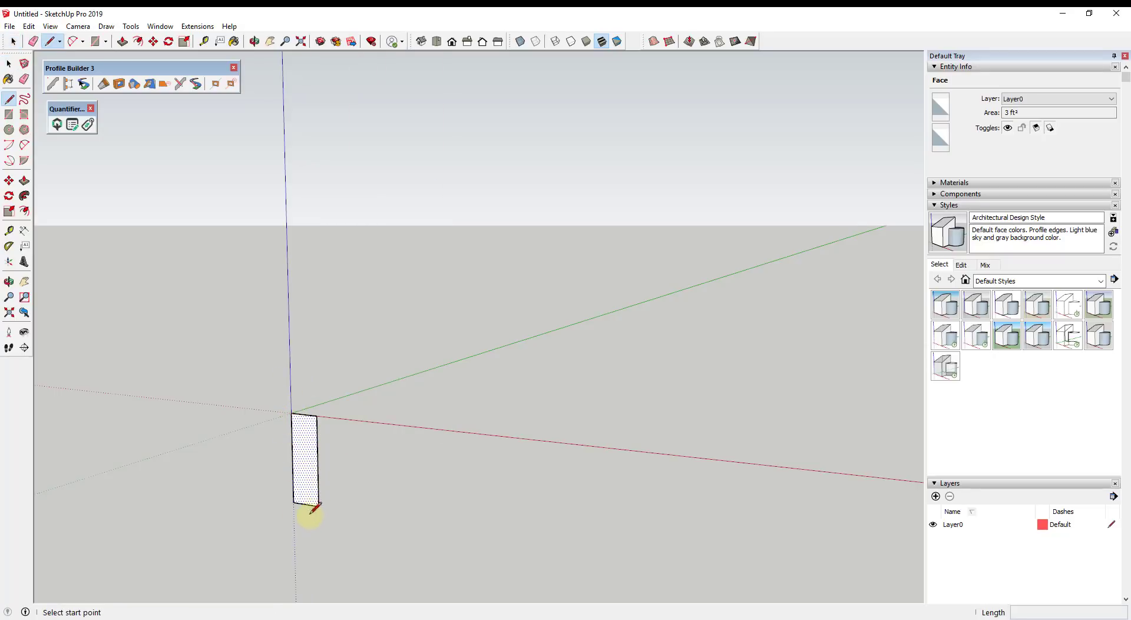
pyautogui.click(306, 504)
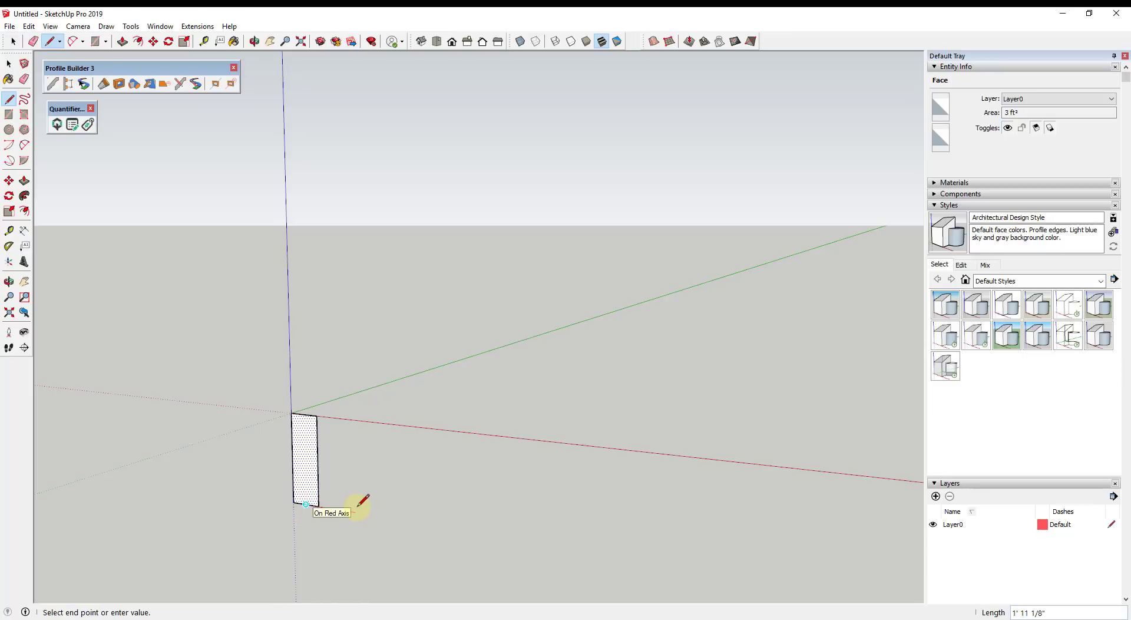
pyautogui.press('Return')
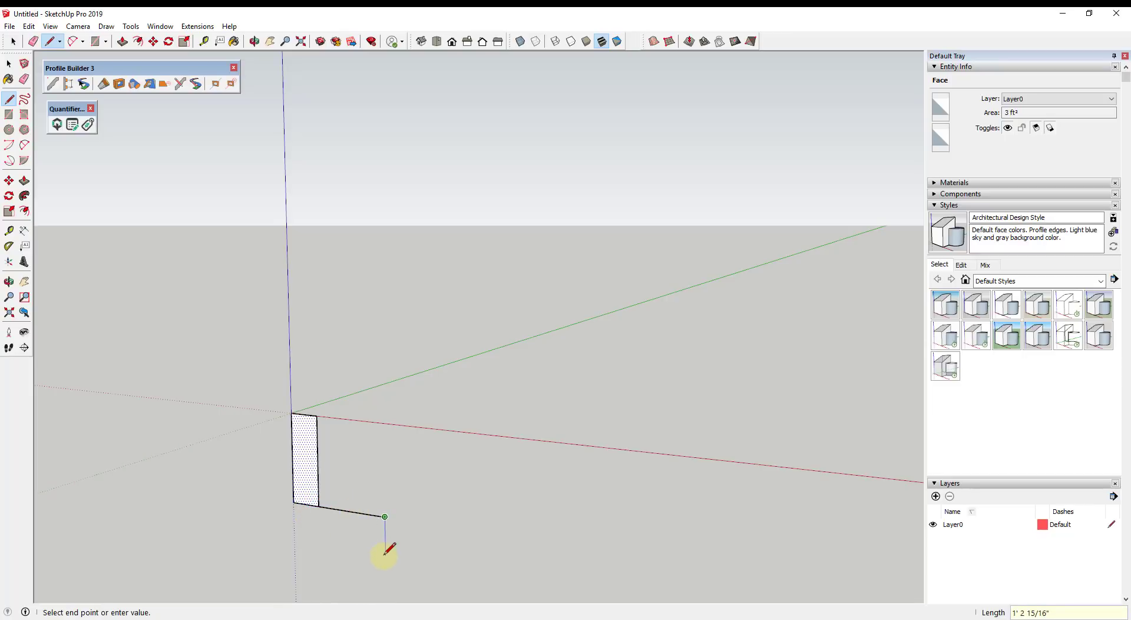
pyautogui.hotkey('ctrl', 'z')
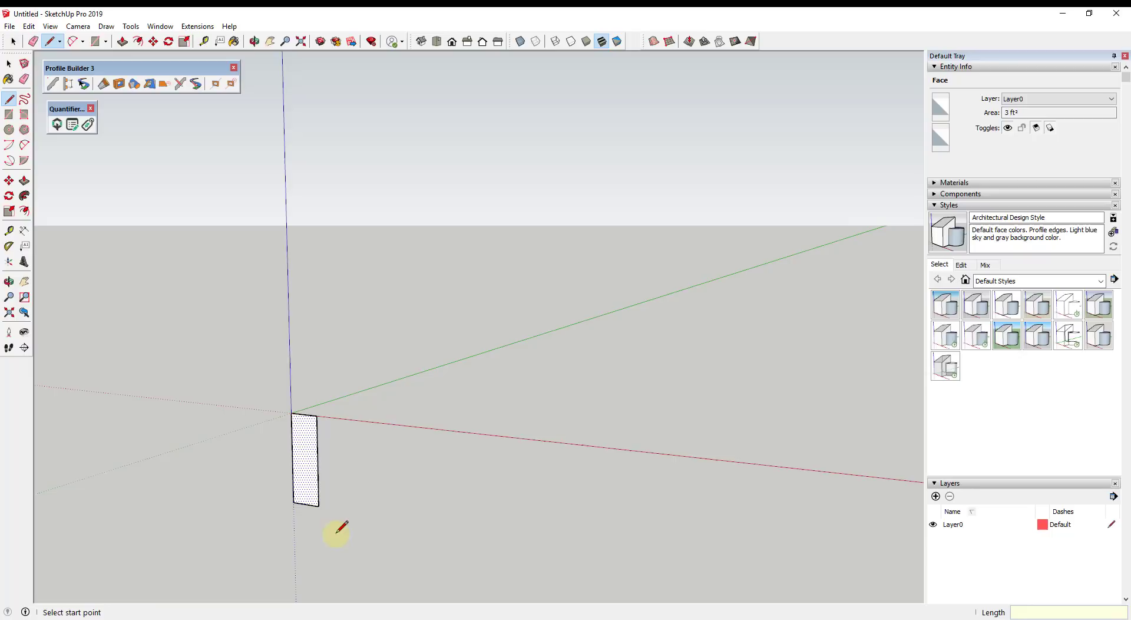
# Draw a footing section 36" wide and 12" deep, centred beneath the wall rectangle from the midpoint of its lower edge.
pyautogui.click(306, 504)
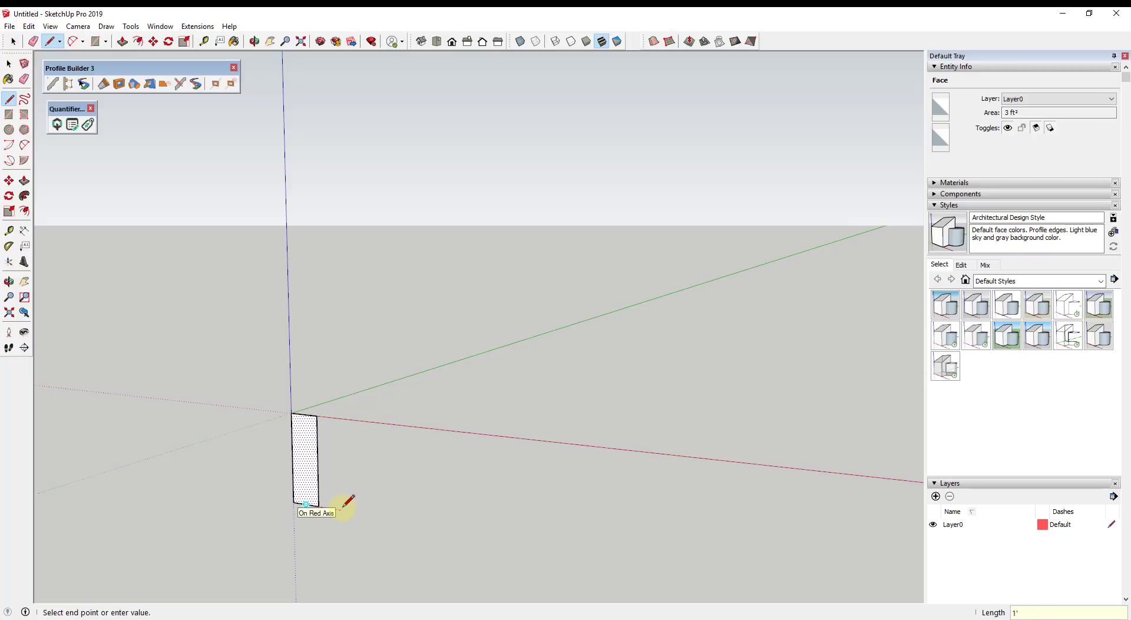
pyautogui.press('Return')
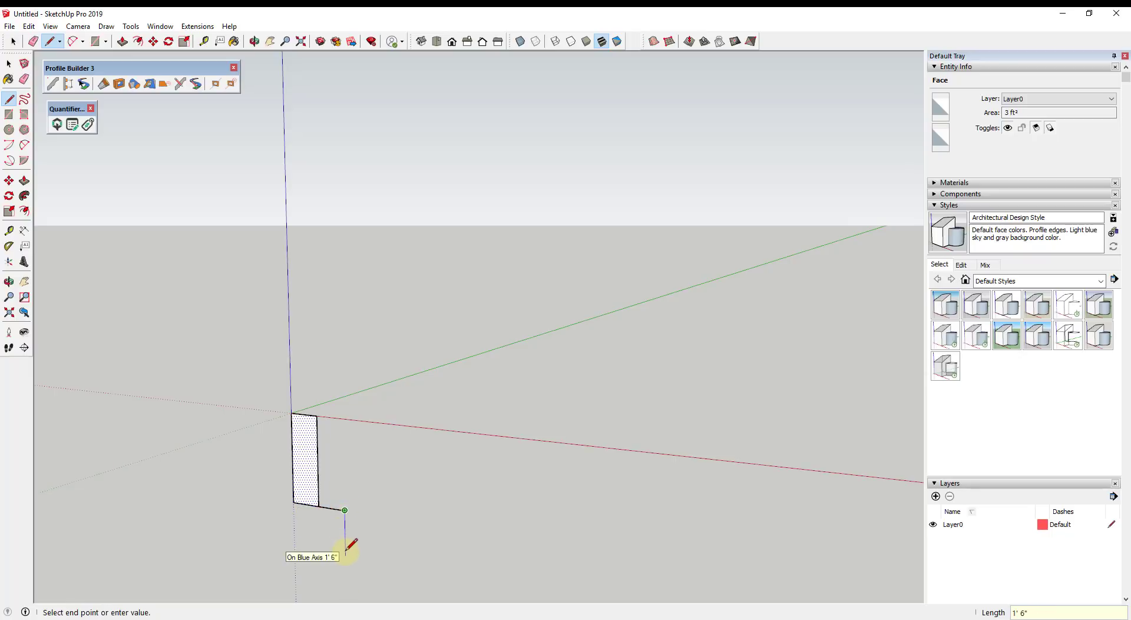
pyautogui.write('12')
pyautogui.press('Return')
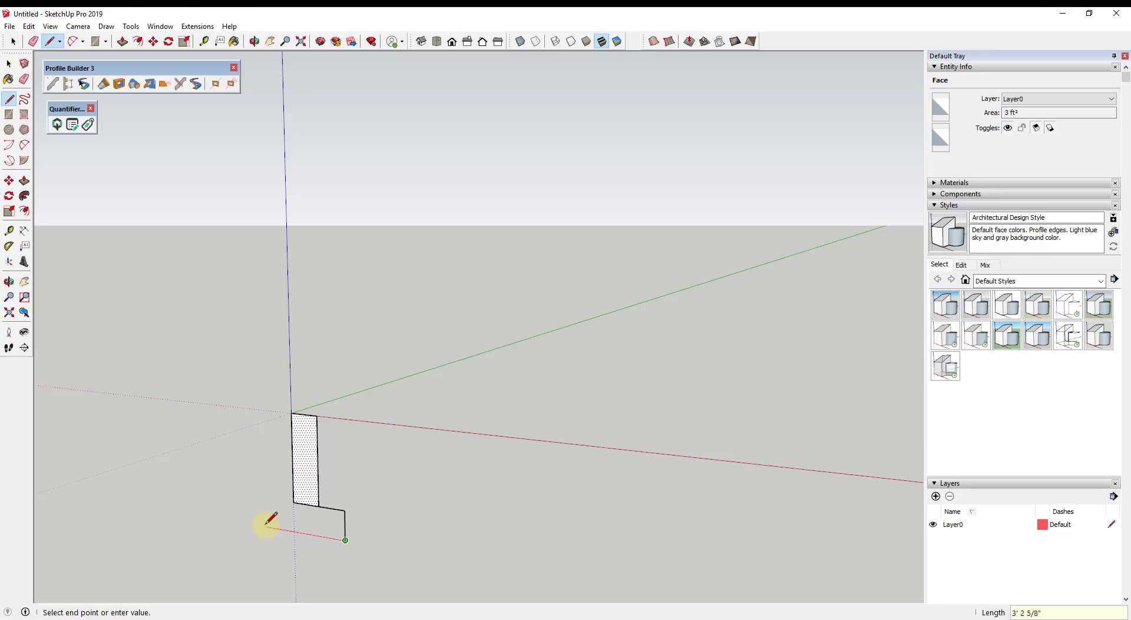
pyautogui.write('36')
pyautogui.press('Return')
pyautogui.click(294, 501)
pyautogui.press('space')
# Create a new Profile Builder profile from the wall-section face, named "Foundation Walls - 1' x 3'".
pyautogui.moveTo(314, 511)
pyautogui.mouseDown(button='middle')
pyautogui.moveTo(336, 525)
pyautogui.moveTo(319, 496)
pyautogui.mouseUp(button='middle')
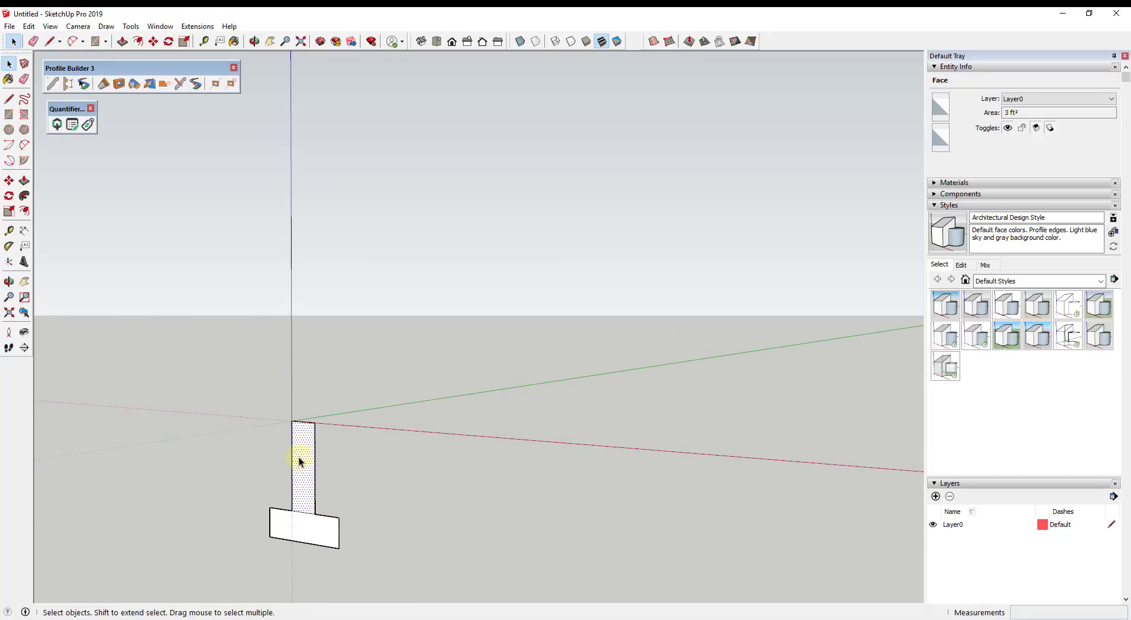
pyautogui.click(53, 86)
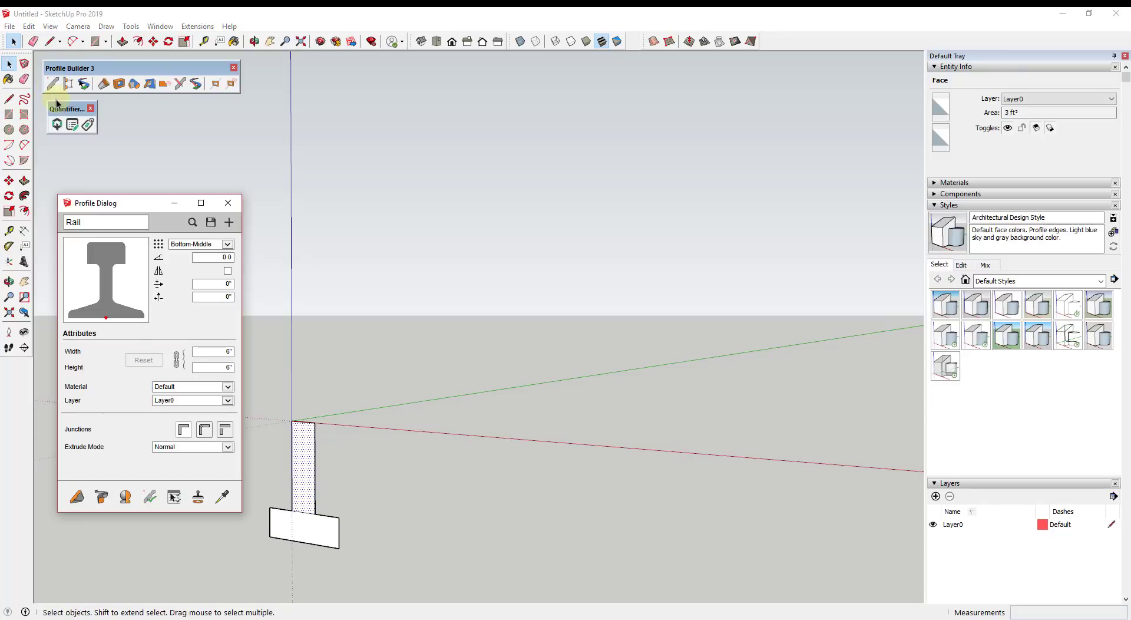
pyautogui.click(311, 451)
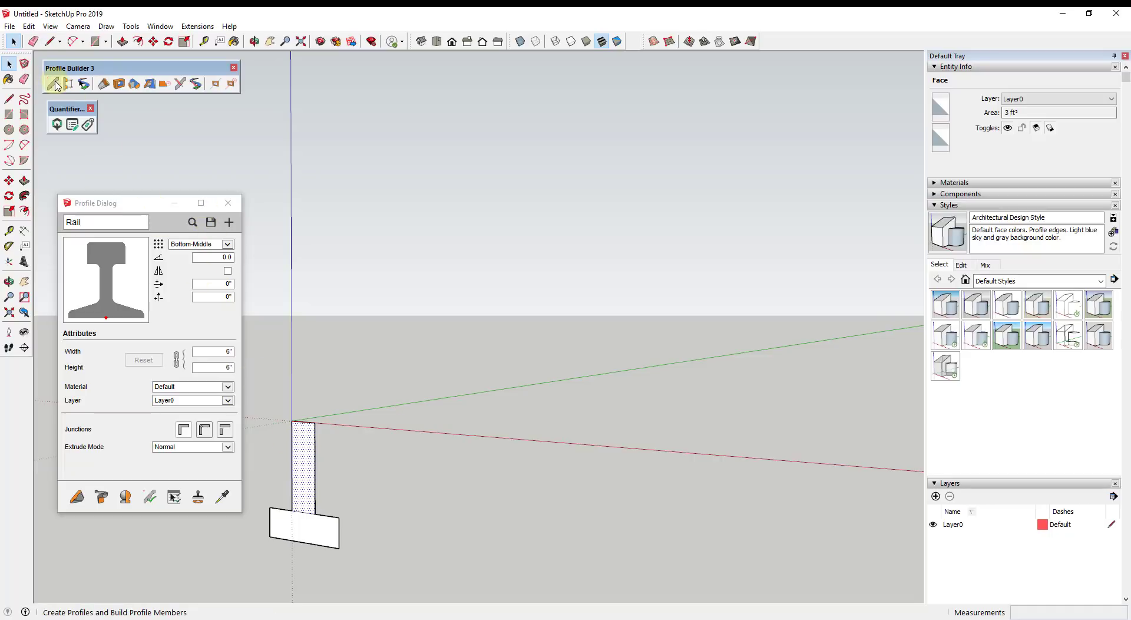
pyautogui.click(230, 222)
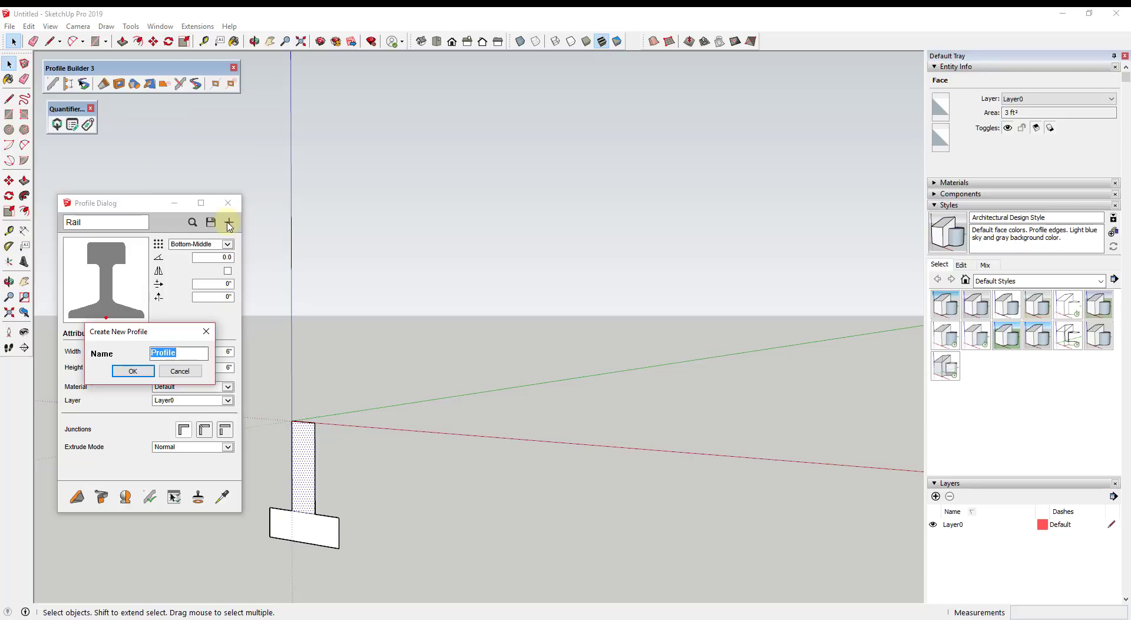
pyautogui.write('Foundation Walls -')
pyautogui.write(" 1' x")
pyautogui.write(" 3'")
pyautogui.press('BackSpace')
pyautogui.press('Return')
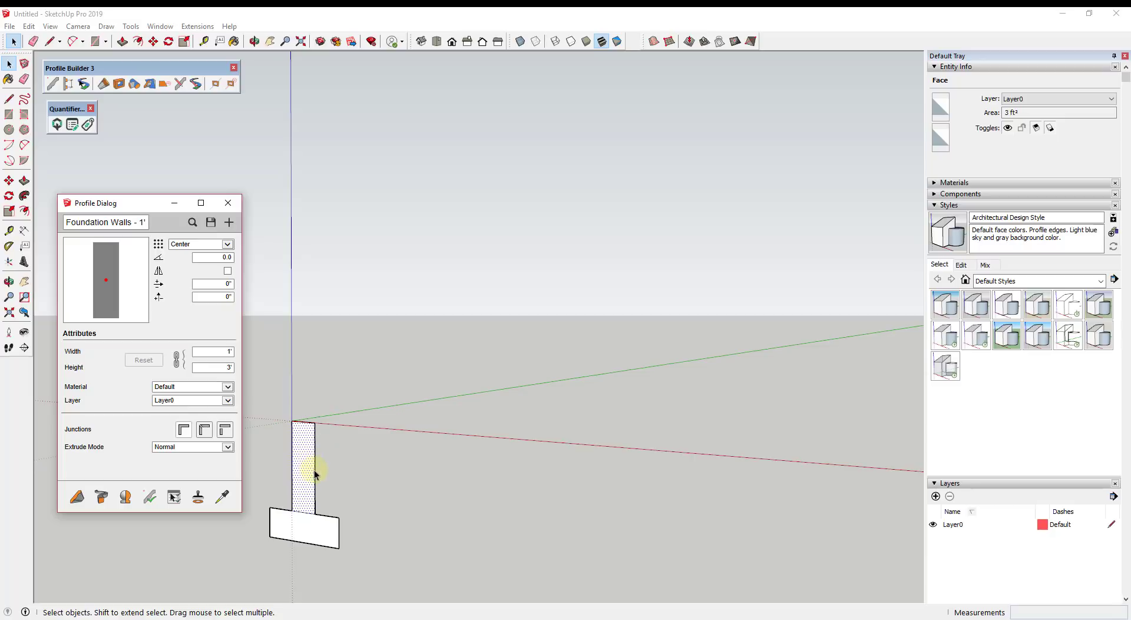
# Add a new layer named "Concrete FW" for the foundation wall profile.
pyautogui.click(228, 401)
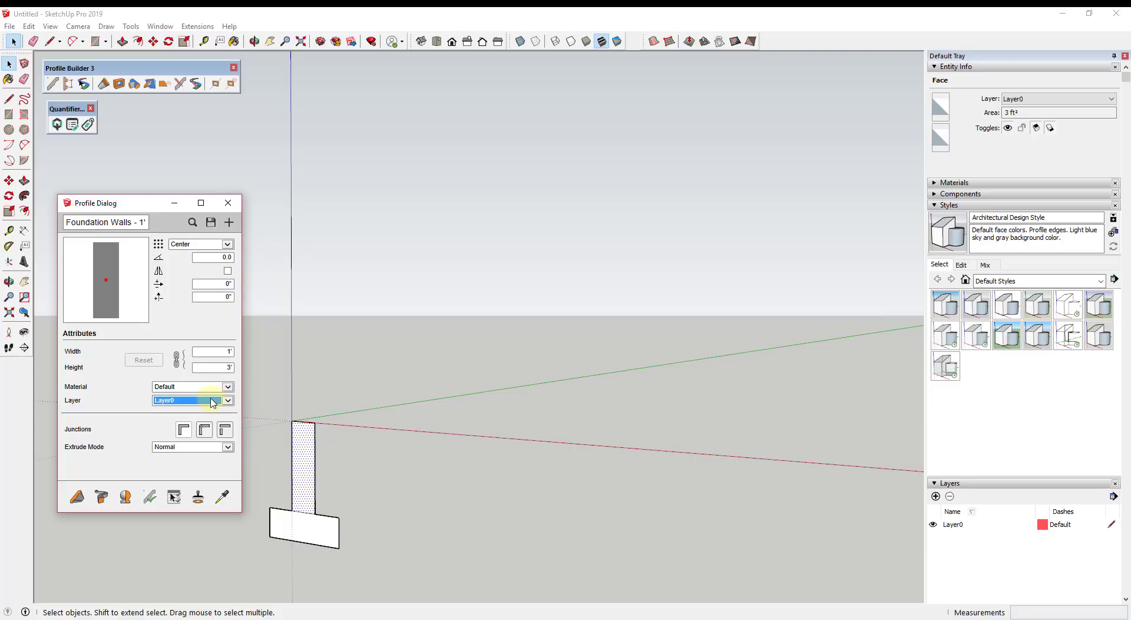
pyautogui.click(941, 205)
pyautogui.click(936, 230)
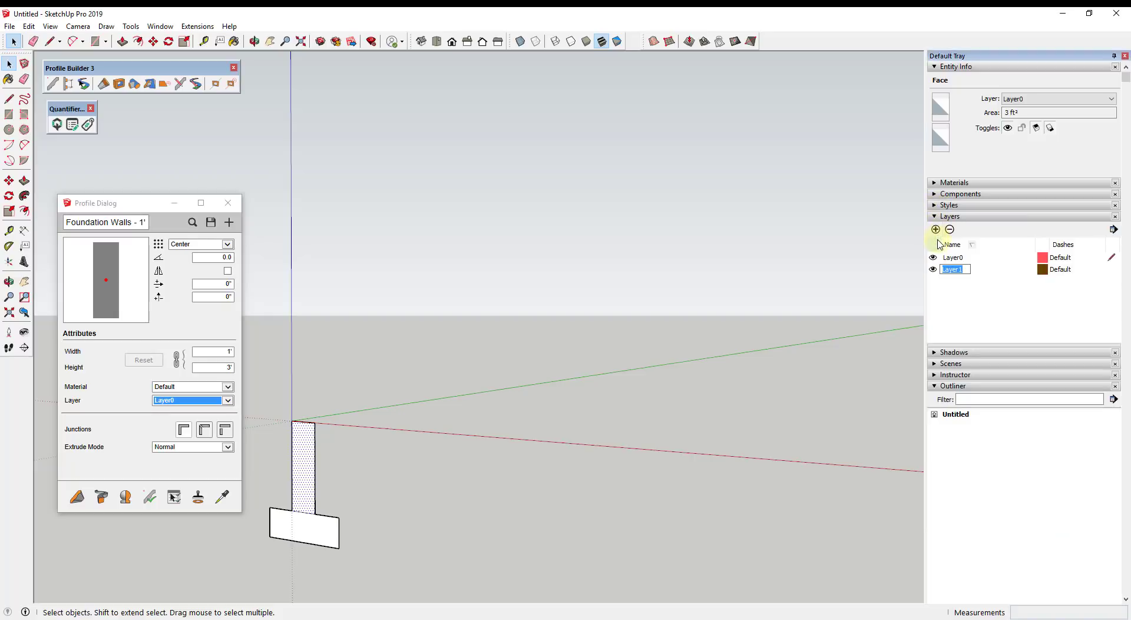
pyautogui.write('Concrete FW')
pyautogui.press('Return')
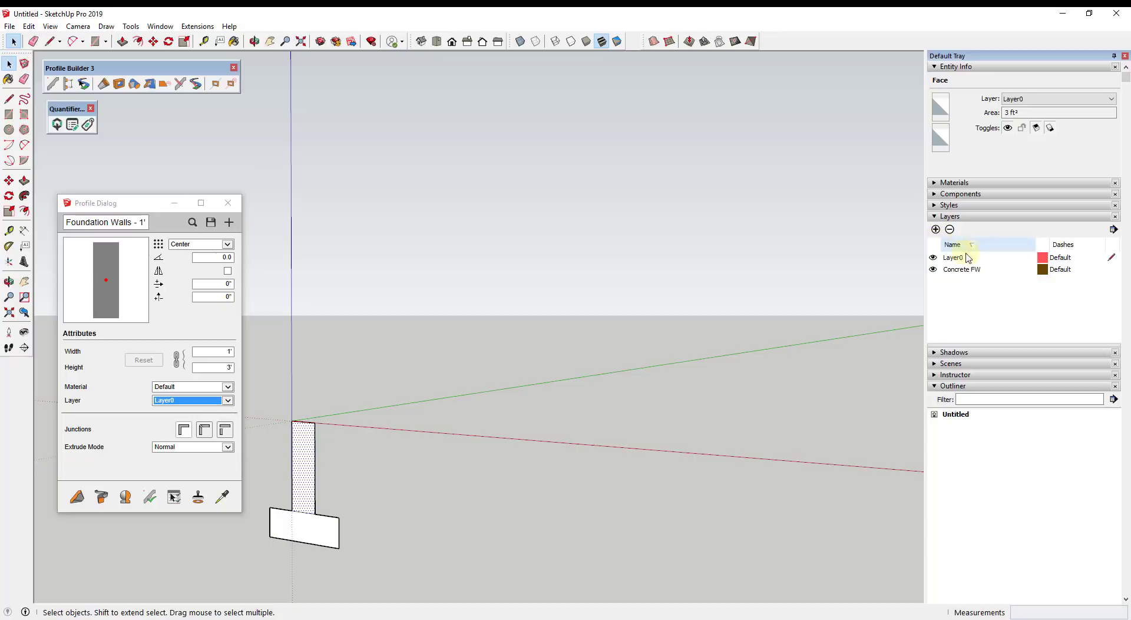
# Assign the Concrete FW layer to the foundation wall profile.
pyautogui.click(173, 400)
pyautogui.click(173, 400)
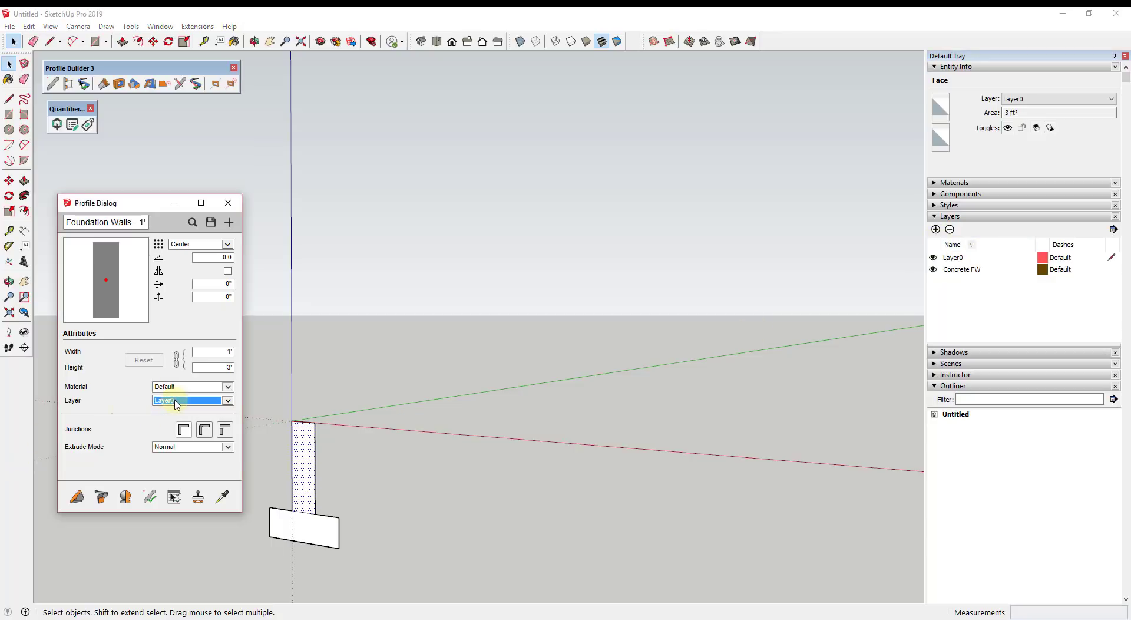
pyautogui.click(189, 403)
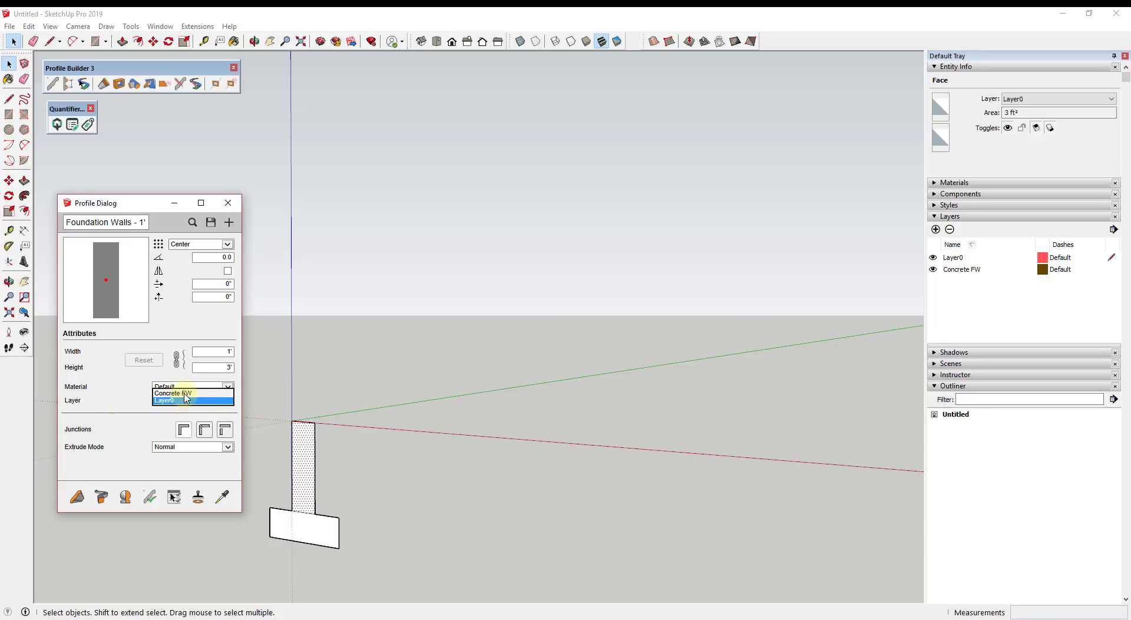
pyautogui.click(184, 393)
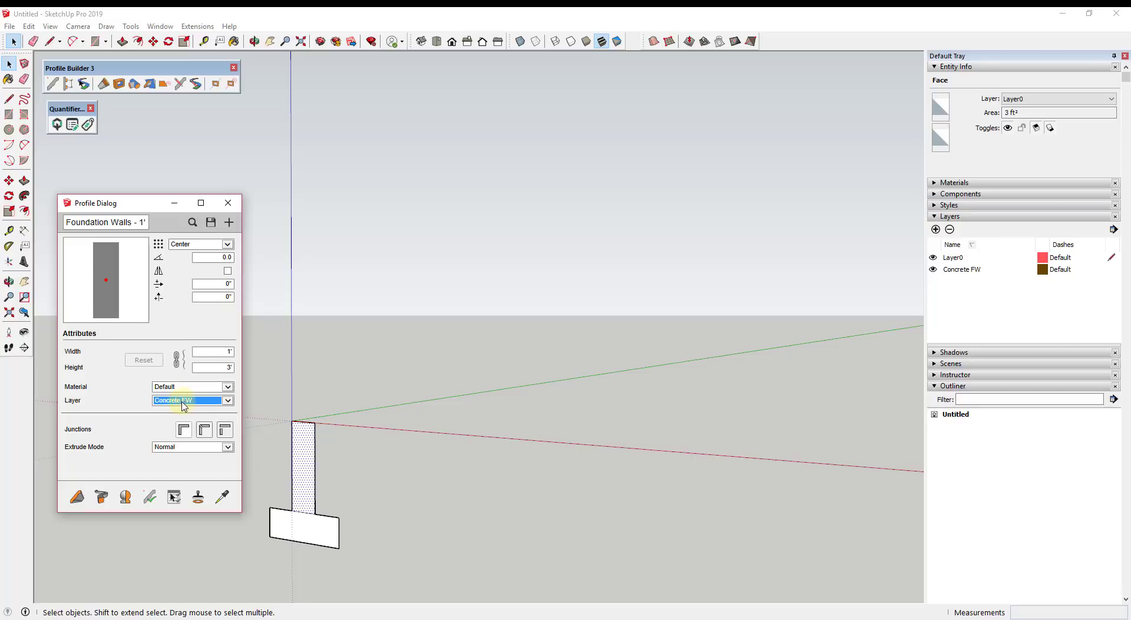
# Build a trial foundation wall about 25' long using the Center placement point, and delete it.
pyautogui.moveTo(401, 340); pyautogui.dragTo(394, 359, button='middle')
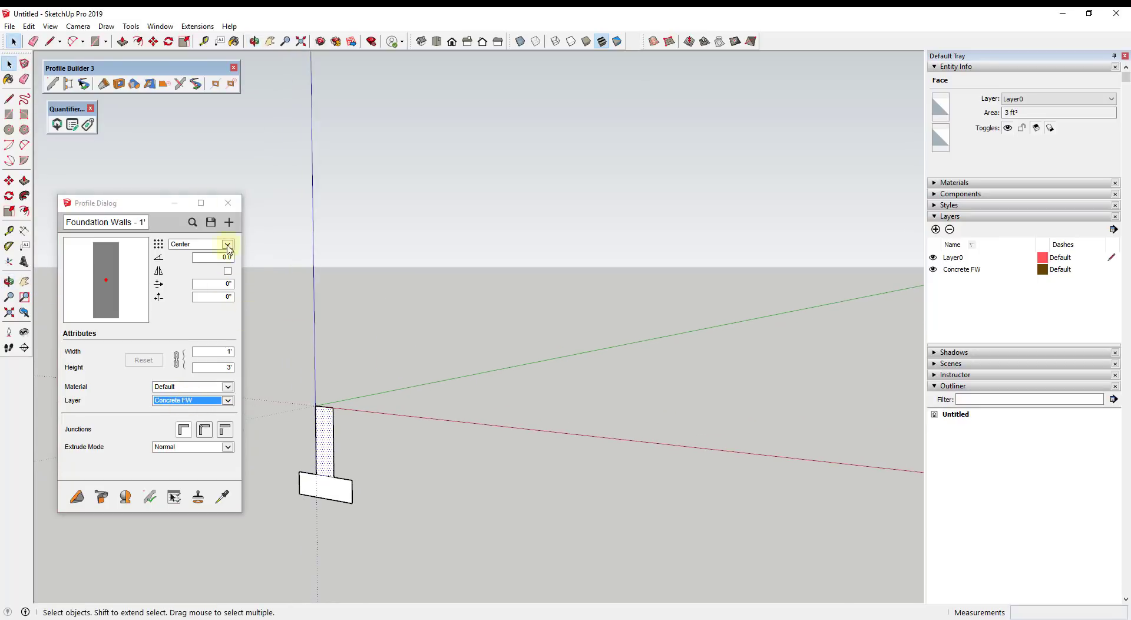
pyautogui.click(78, 507)
pyautogui.click(431, 416)
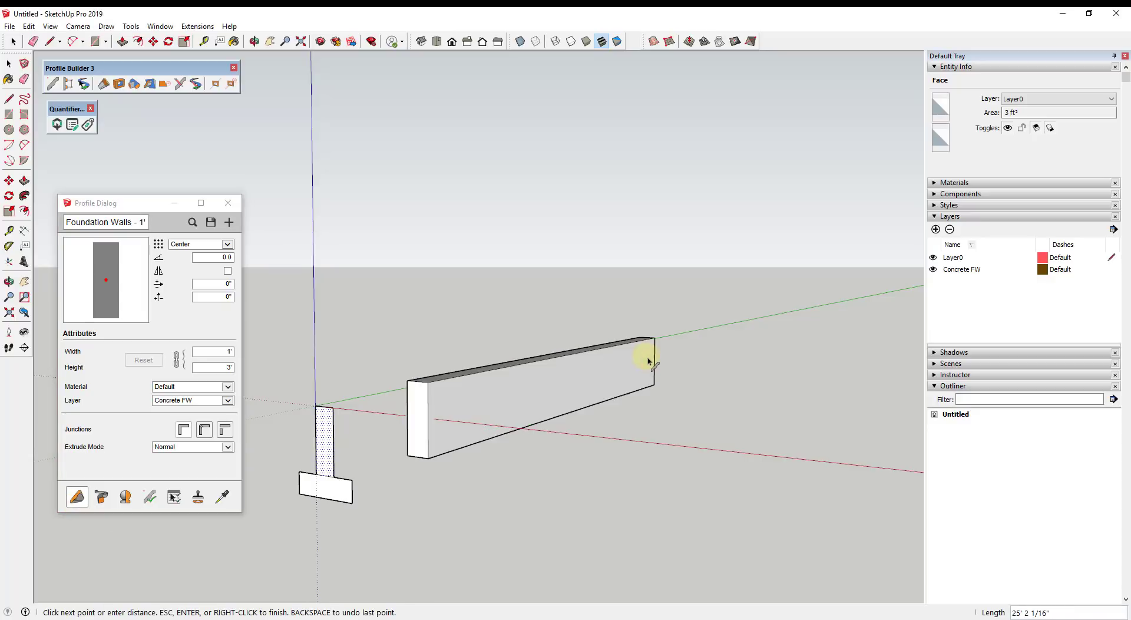
pyautogui.doubleClick(648, 361)
pyautogui.moveTo(462, 384); pyautogui.dragTo(370, 410, button='middle')
pyautogui.click(514, 398)
pyautogui.press('Delete')
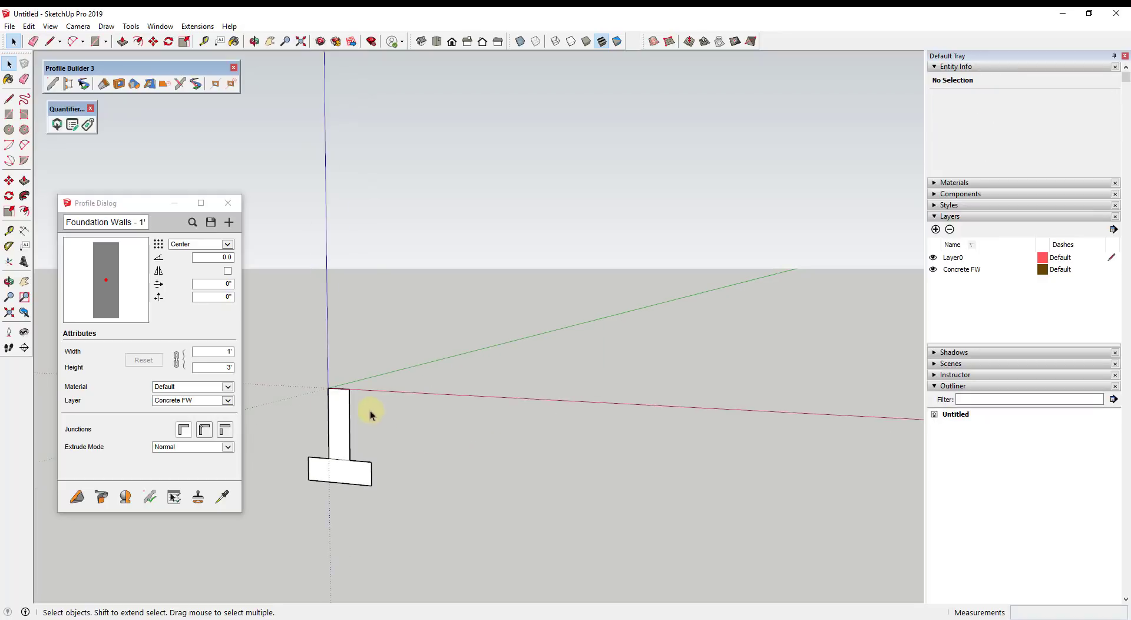
# Set the foundation wall profile's placement point to Top-Middle.
pyautogui.click(227, 244)
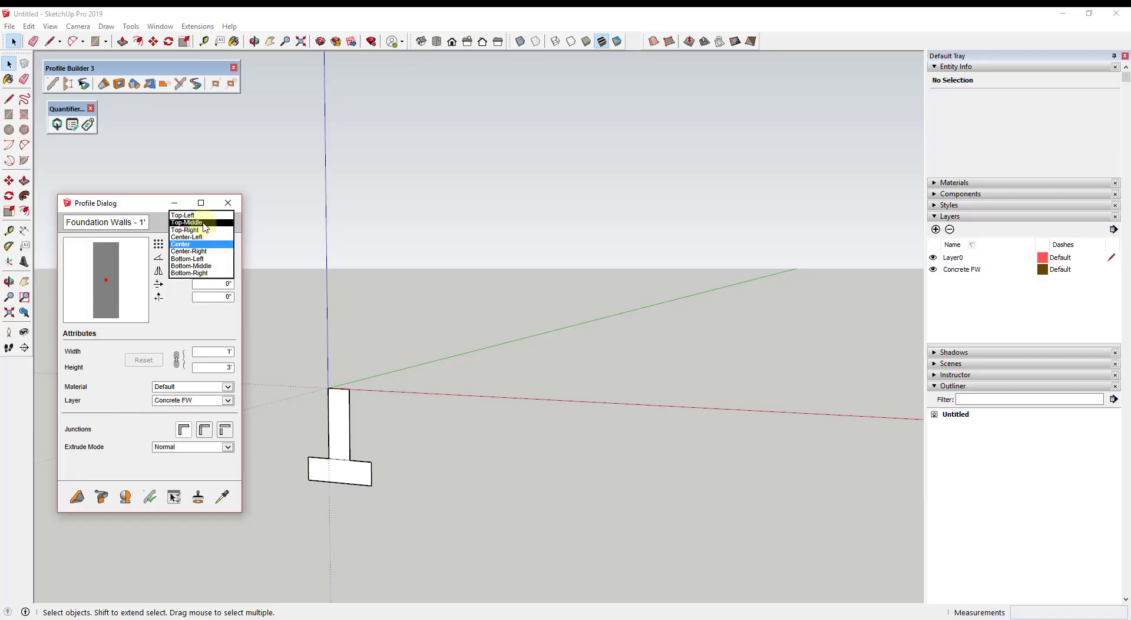
pyautogui.click(205, 223)
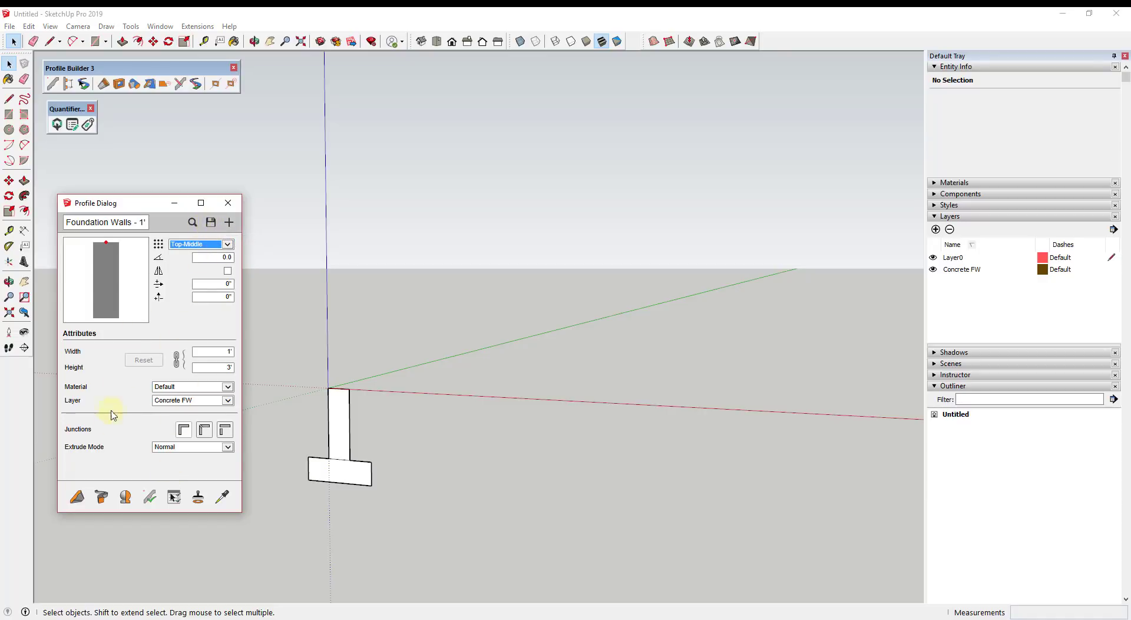
pyautogui.click(77, 496)
pyautogui.click(446, 407)
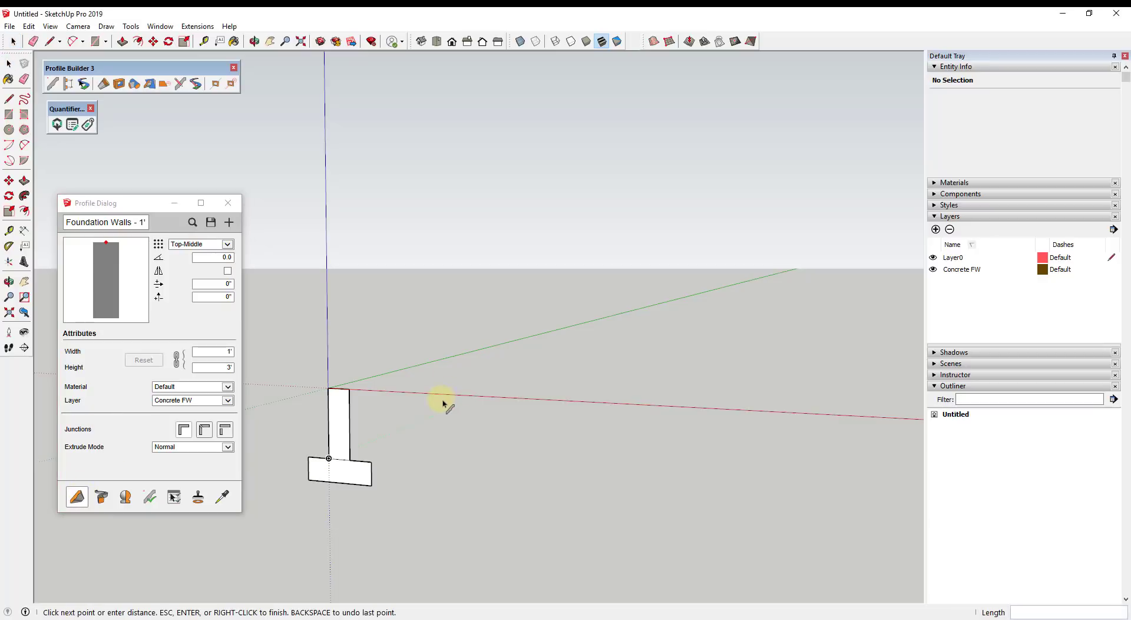
pyautogui.press('space')
# Draw a rectangle of about 388 sq ft on the ground plane, clear of the wall and footing section.
pyautogui.moveTo(548, 362); pyautogui.dragTo(523, 386, button='middle')
pyautogui.press('r')
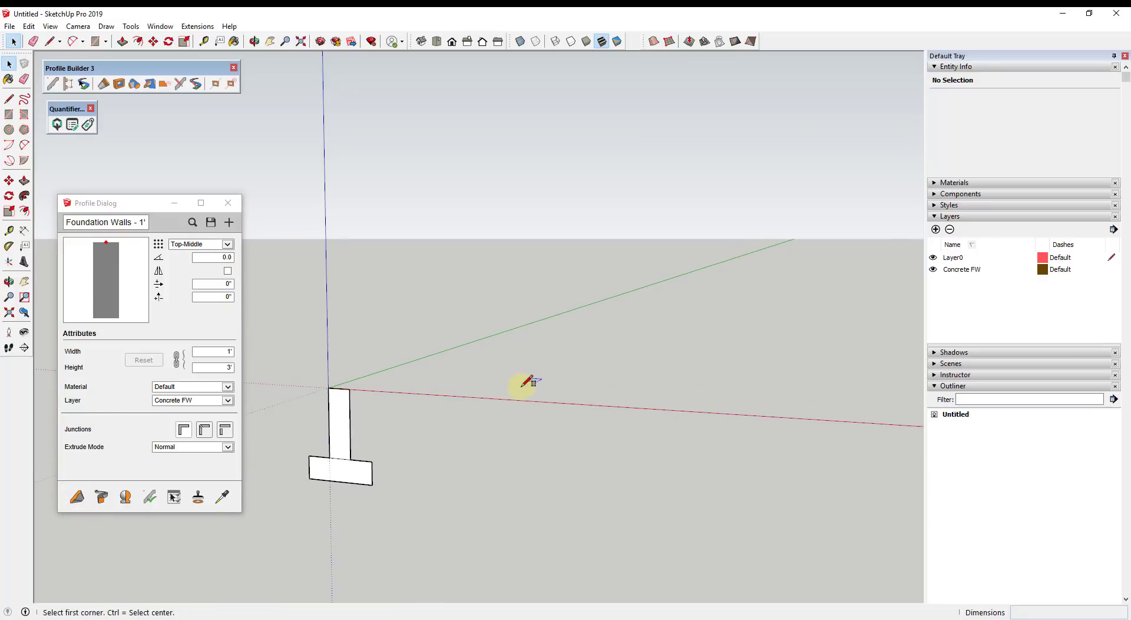
pyautogui.click(482, 382)
pyautogui.click(741, 344)
pyautogui.moveTo(741, 344)
pyautogui.mouseDown(button='middle')
pyautogui.moveTo(656, 386)
pyautogui.moveTo(634, 305)
pyautogui.mouseUp(button='middle')
pyautogui.press('space')
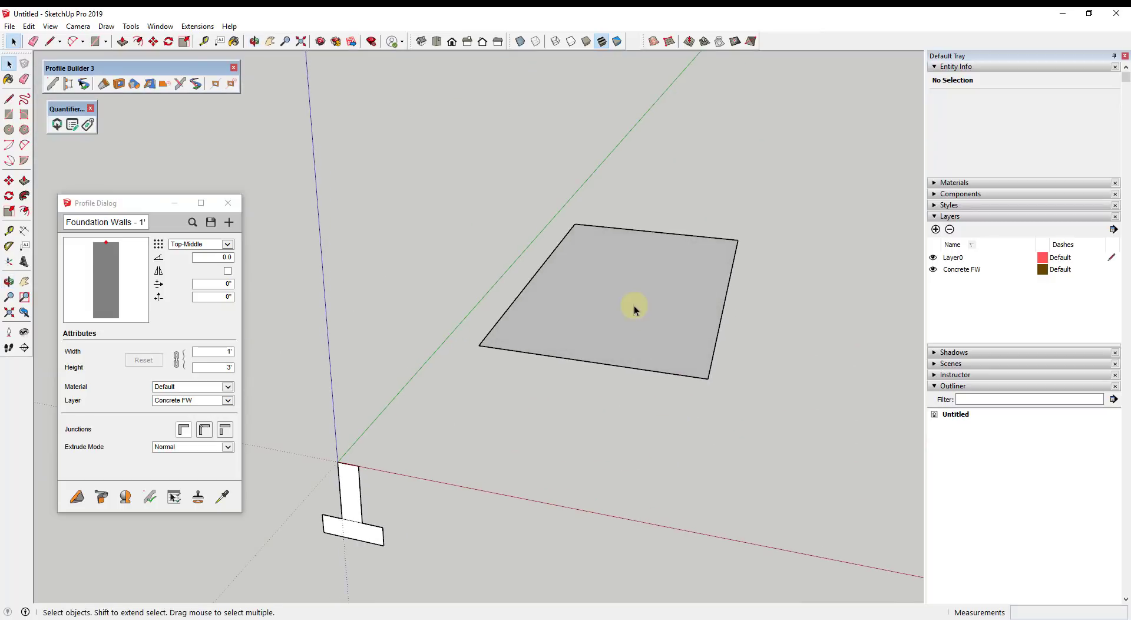
# Select only the rectangle's four edges, without its face, and build the foundation wall profile along them.
pyautogui.click(635, 300)
pyautogui.doubleClick(604, 280)
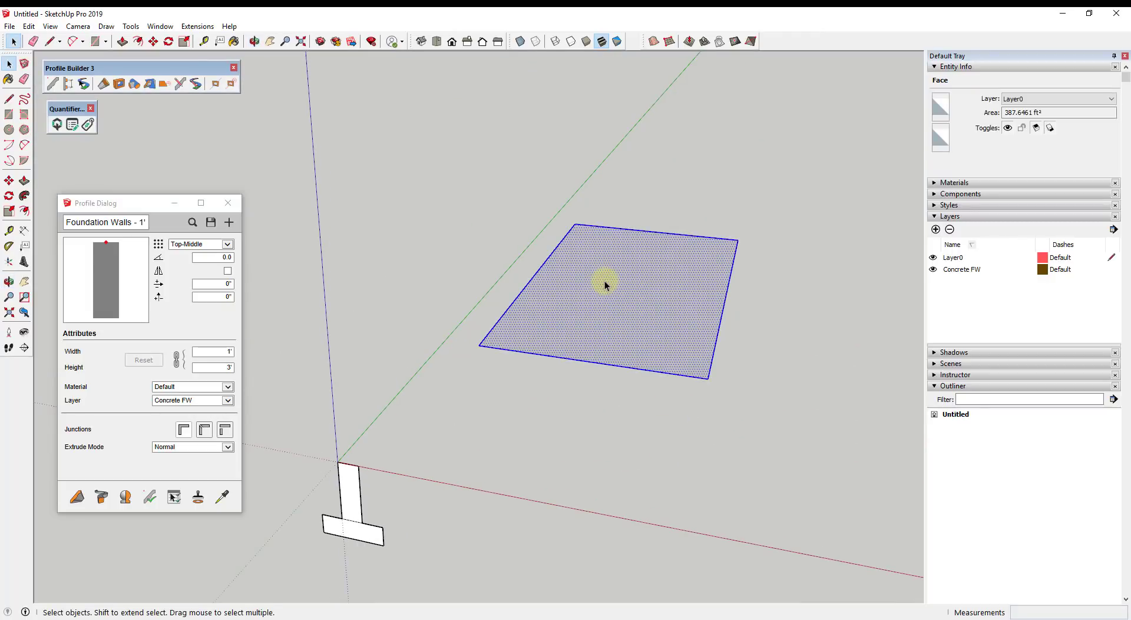
pyautogui.keyDown('shift'); pyautogui.click(616, 289); pyautogui.keyUp('shift')
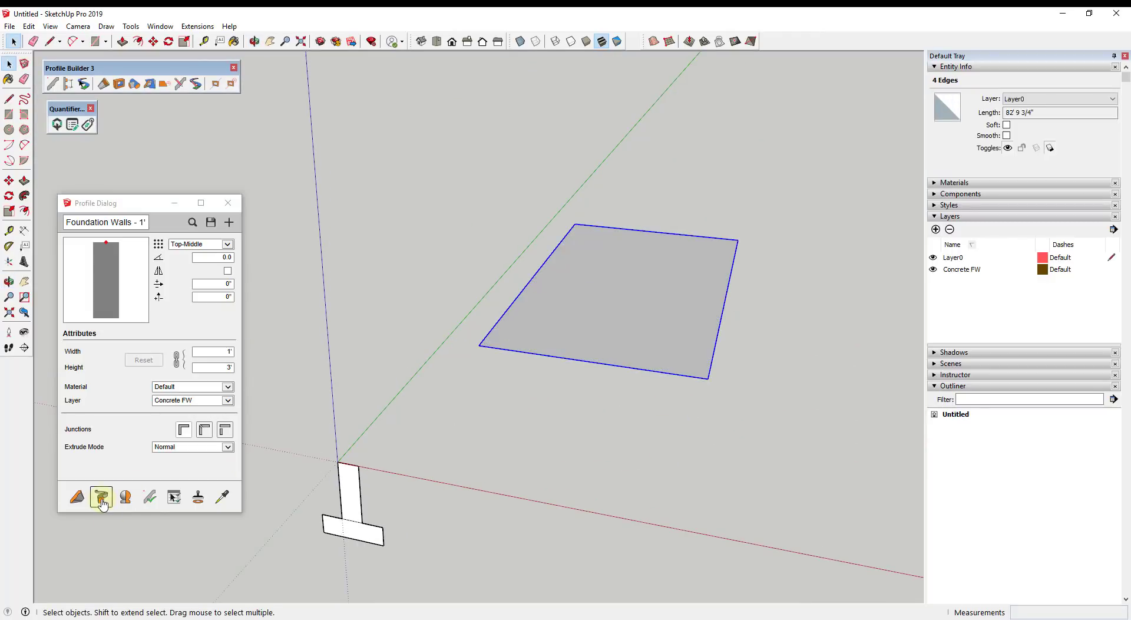
pyautogui.click(108, 505)
pyautogui.moveTo(750, 386); pyautogui.dragTo(732, 308, button='middle')
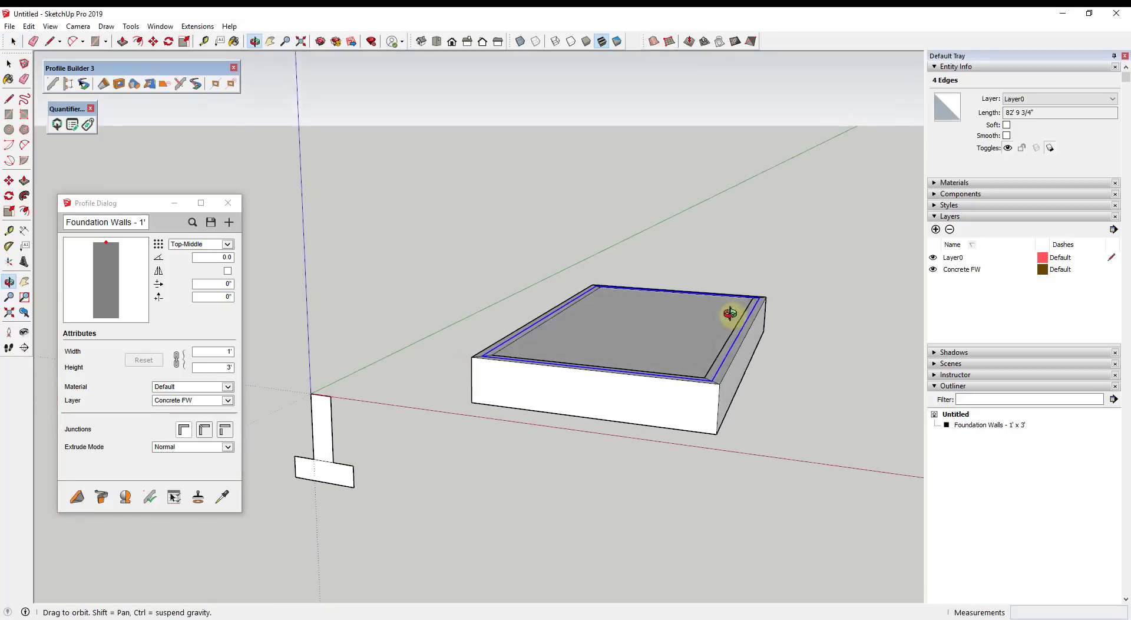
pyautogui.scroll(5, 749, 361)
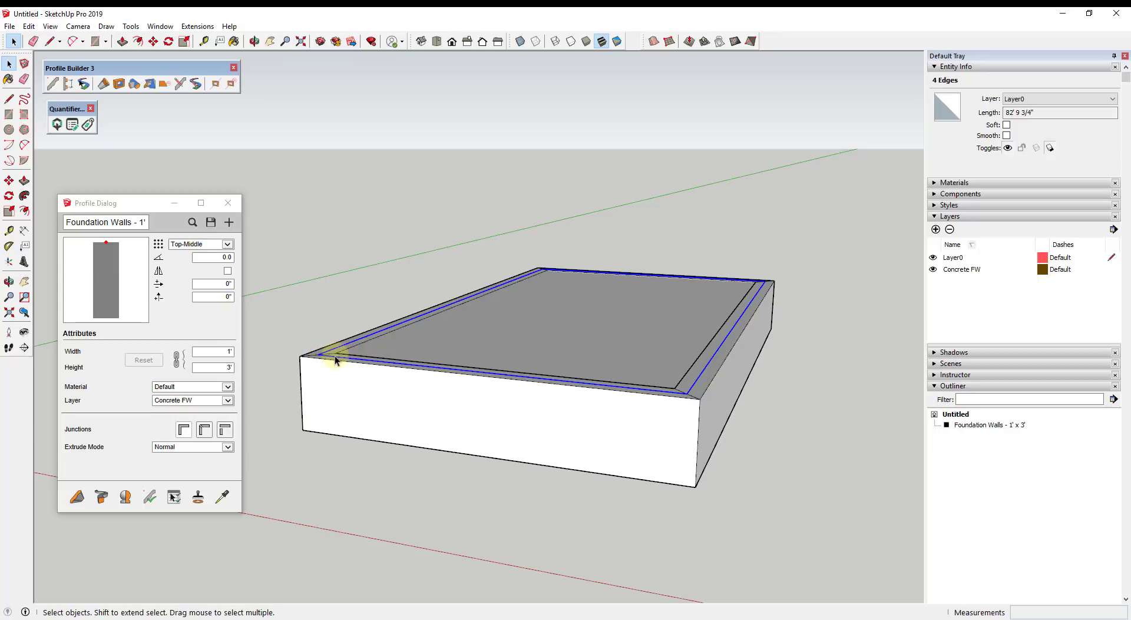
# Review the foundation wall profile's placement point options and keep Top-Middle.
pyautogui.click(194, 244)
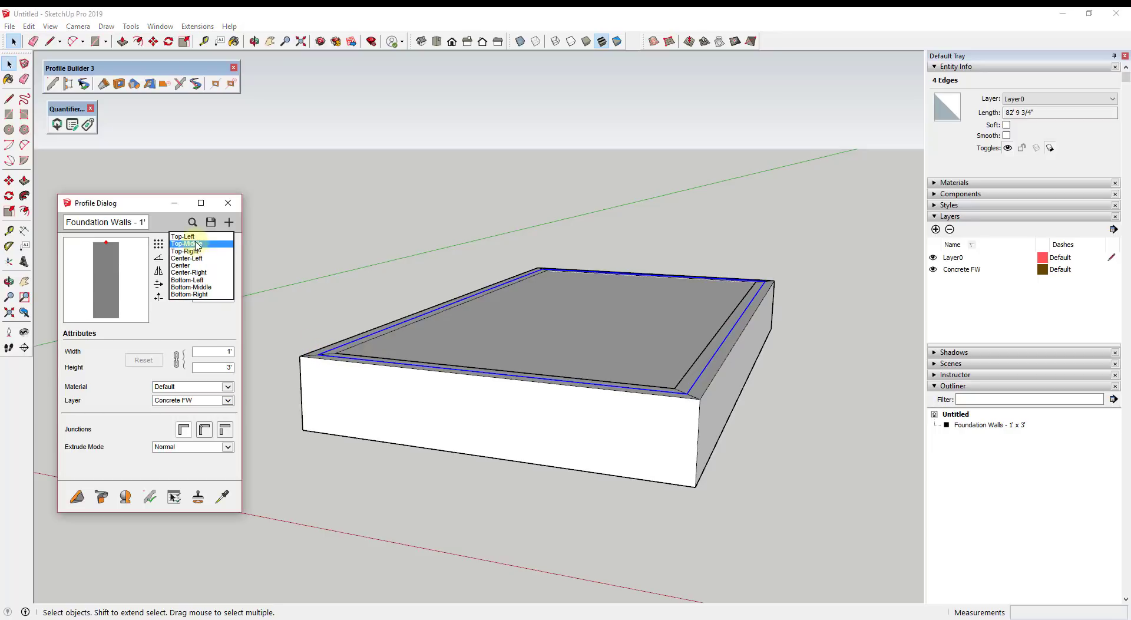
pyautogui.click(197, 244)
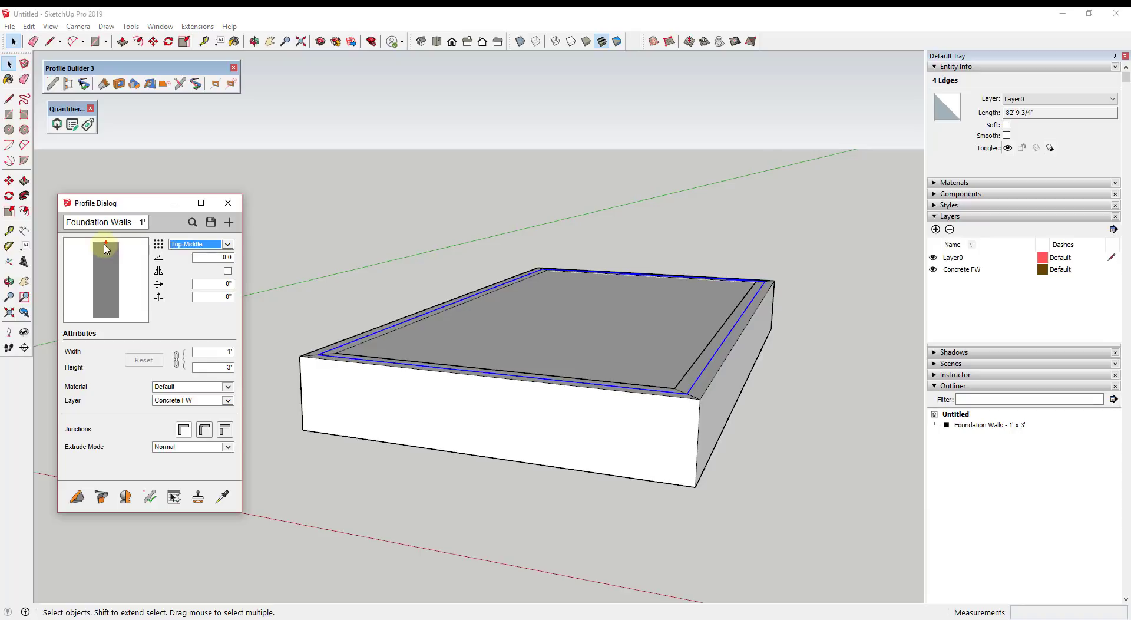
pyautogui.scroll(-4, 610, 354)
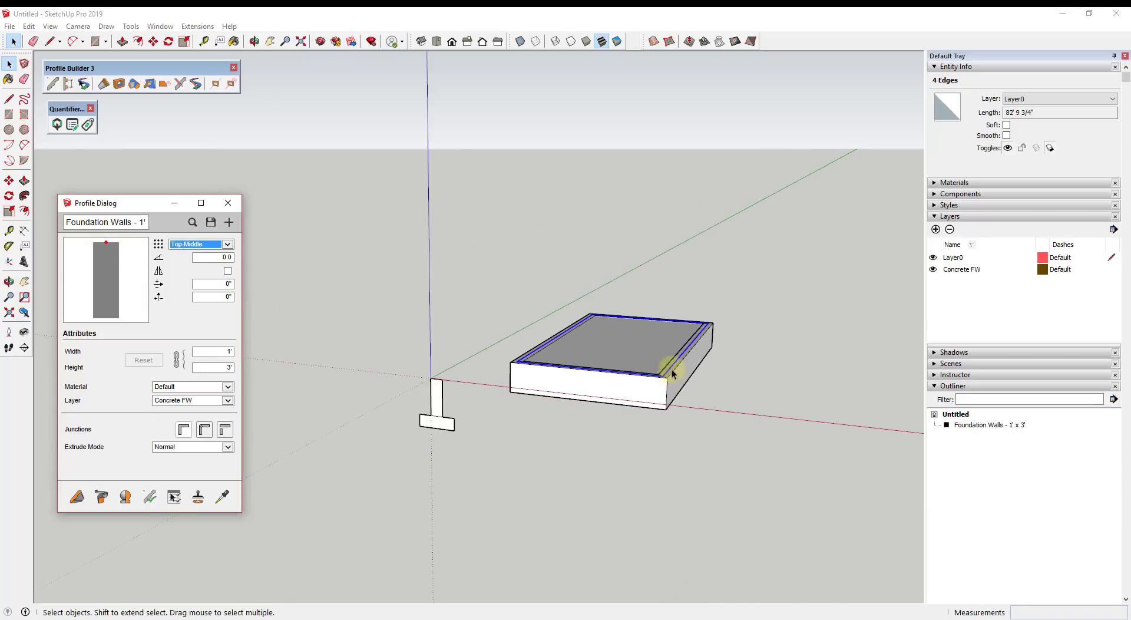
pyautogui.moveTo(671, 369); pyautogui.dragTo(693, 388, button='middle')
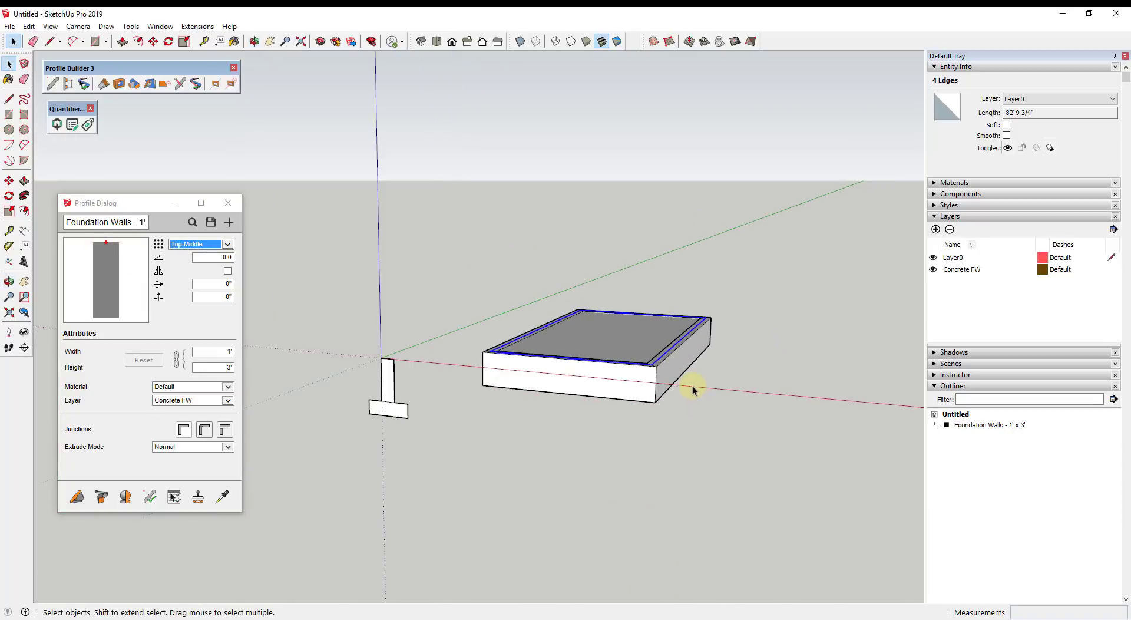
# Save the foundation wall profile as "Foundation Walls - 1' x 3'" in the Concrete Walls folder.
pyautogui.click(211, 224)
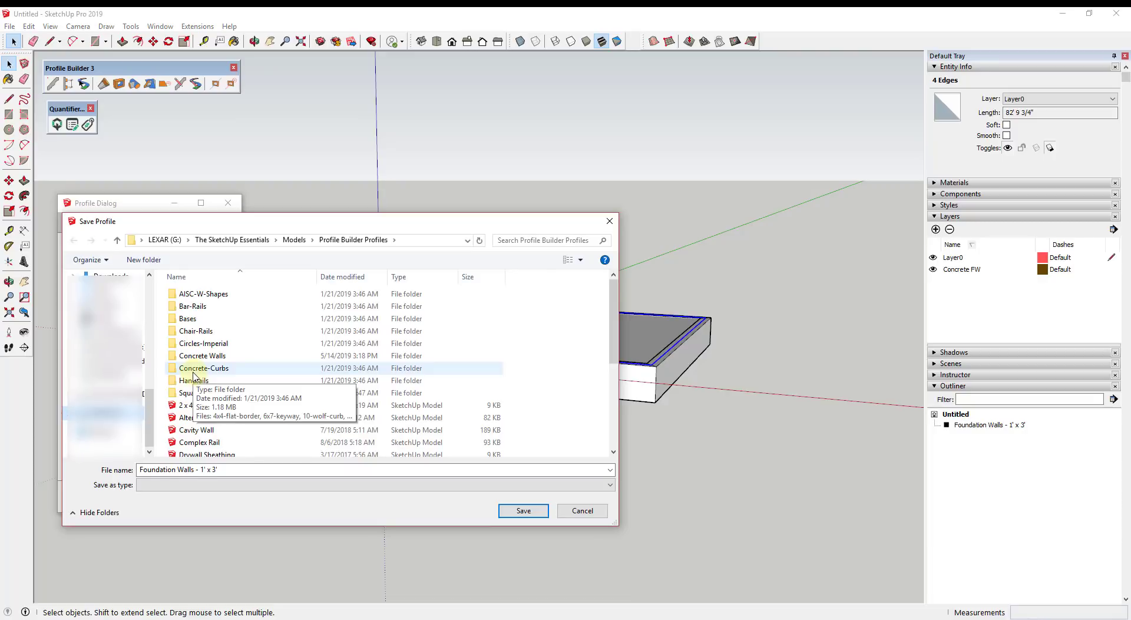
pyautogui.doubleClick(200, 355)
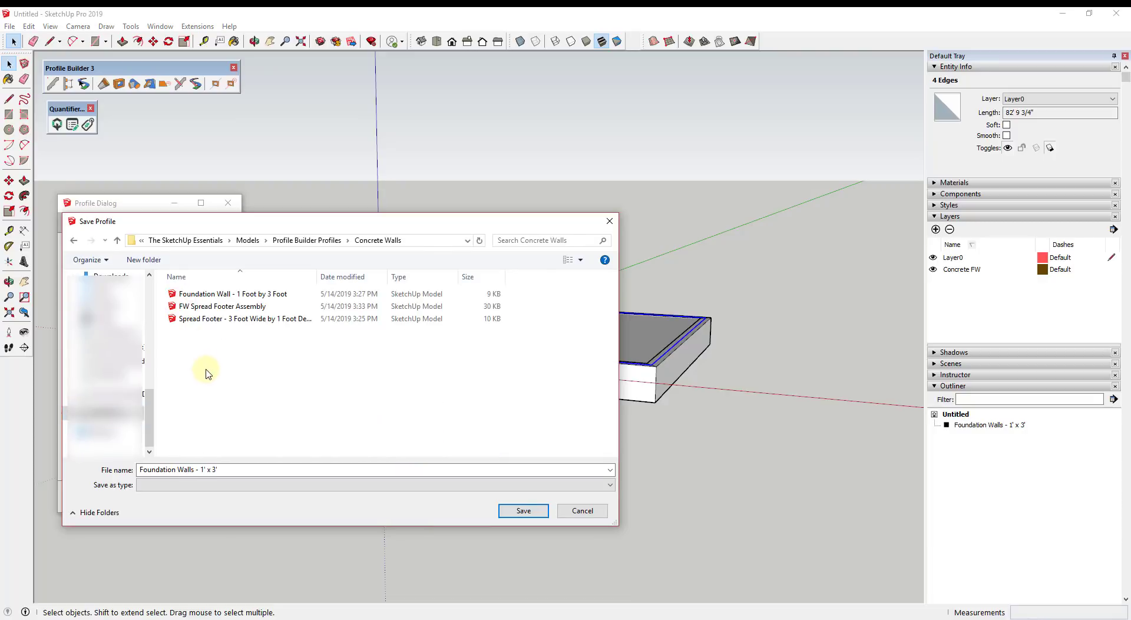
pyautogui.click(523, 511)
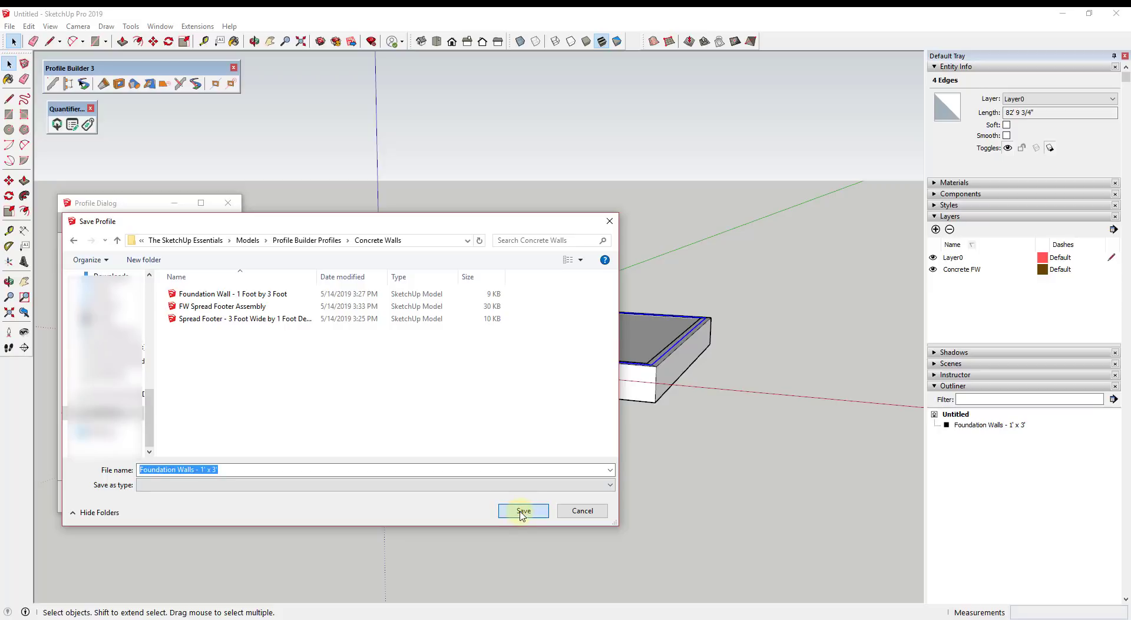
pyautogui.click(530, 511)
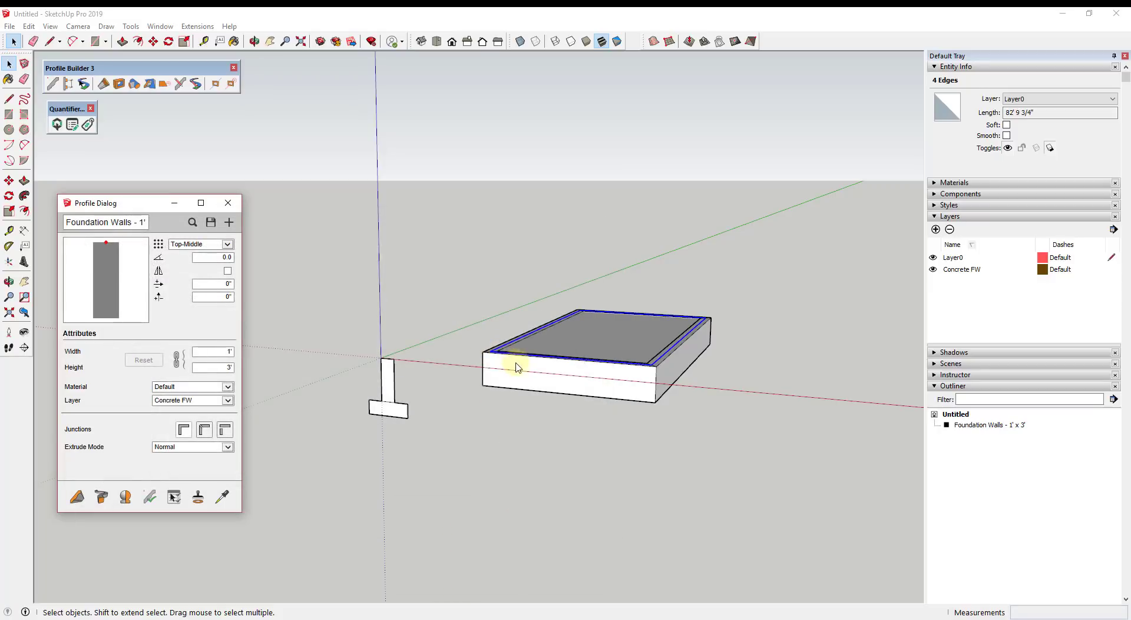
pyautogui.click(175, 384)
# Create a new profile from the footing face of the section, named Spread Footer - 3'0"W x 1'0"D.
pyautogui.click(393, 409)
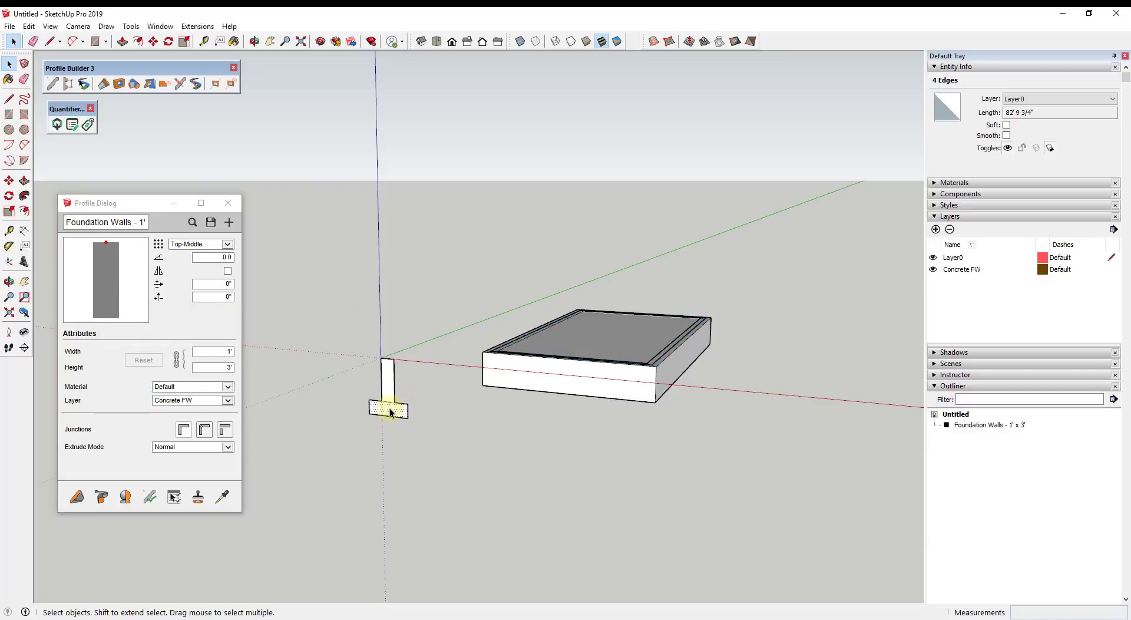
pyautogui.scroll(2, 391, 412)
pyautogui.scroll(2, 389, 413)
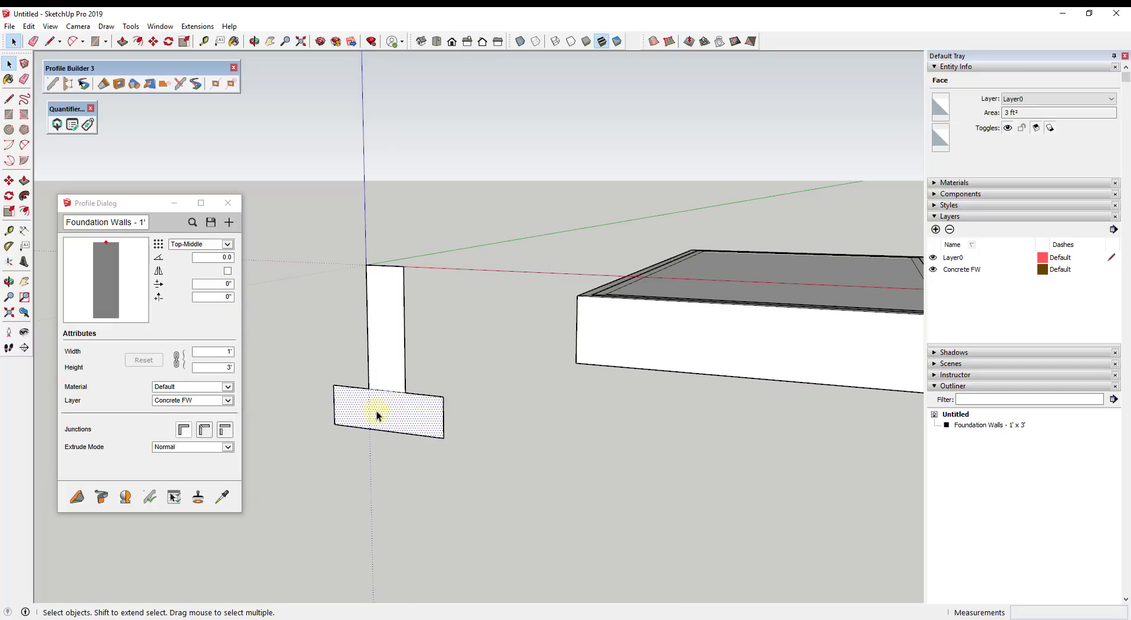
pyautogui.click(229, 222)
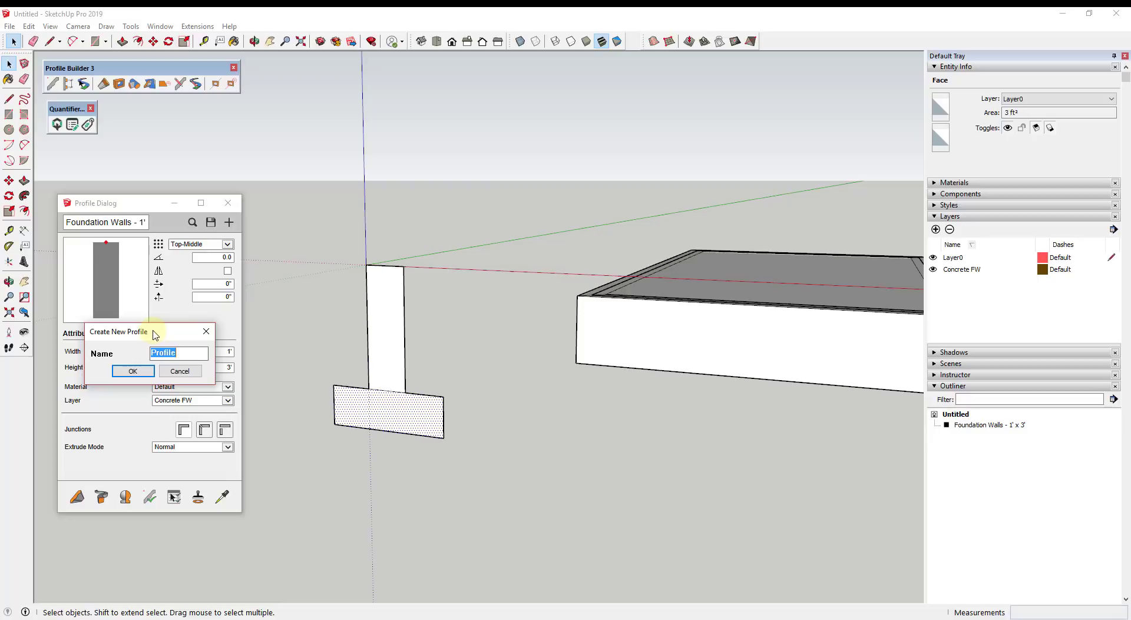
pyautogui.write('Spread Footer - 3\'0"W x')
pyautogui.press('BackSpace')
pyautogui.press('BackSpace')
pyautogui.press('BackSpace')
pyautogui.press('BackSpace')
pyautogui.press('BackSpace')
pyautogui.press('BackSpace')
pyautogui.write('\'0"W x 1\'0"T')
pyautogui.press('BackSpace')
pyautogui.write('D')
pyautogui.click(142, 372)
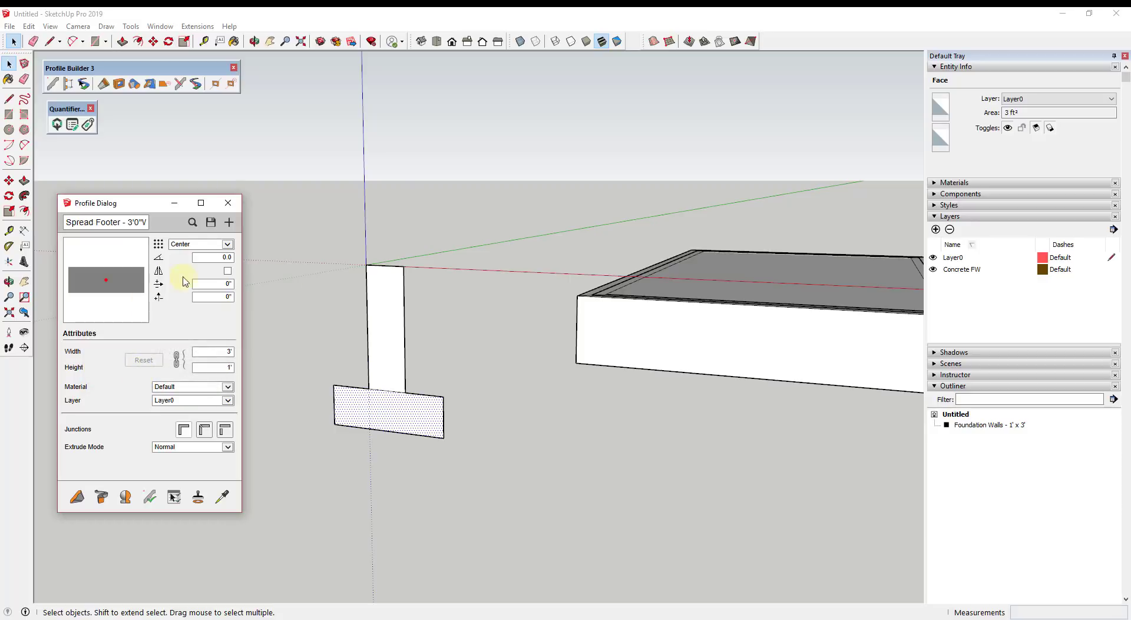
# Set the spread footer profile's placement point to Top-Middle.
pyautogui.scroll(-4, 336, 348)
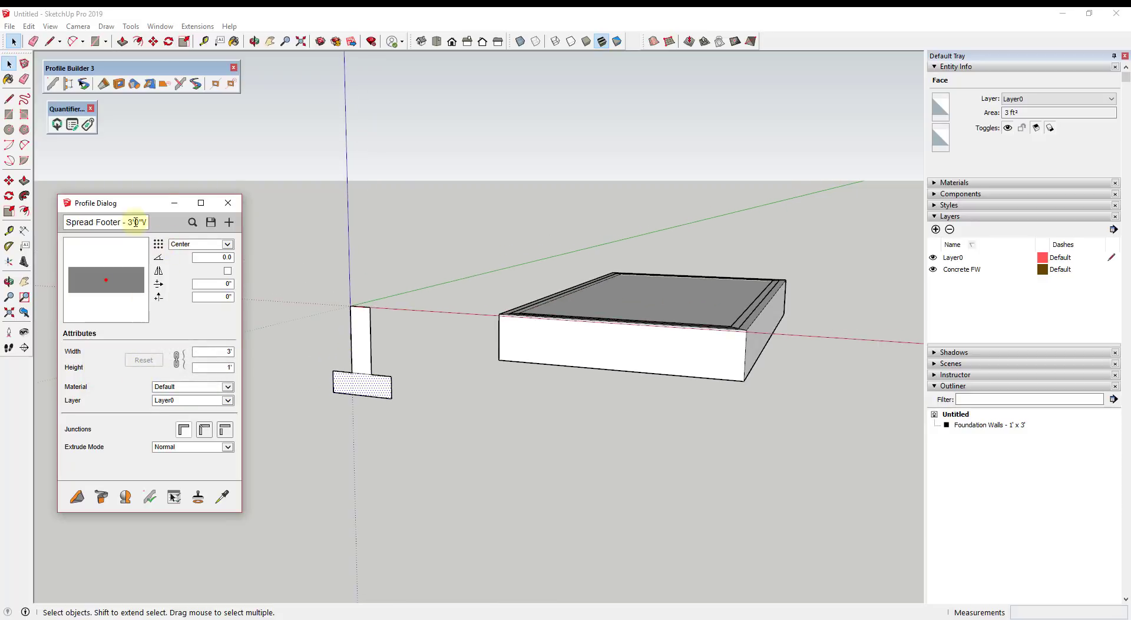
pyautogui.click(186, 244)
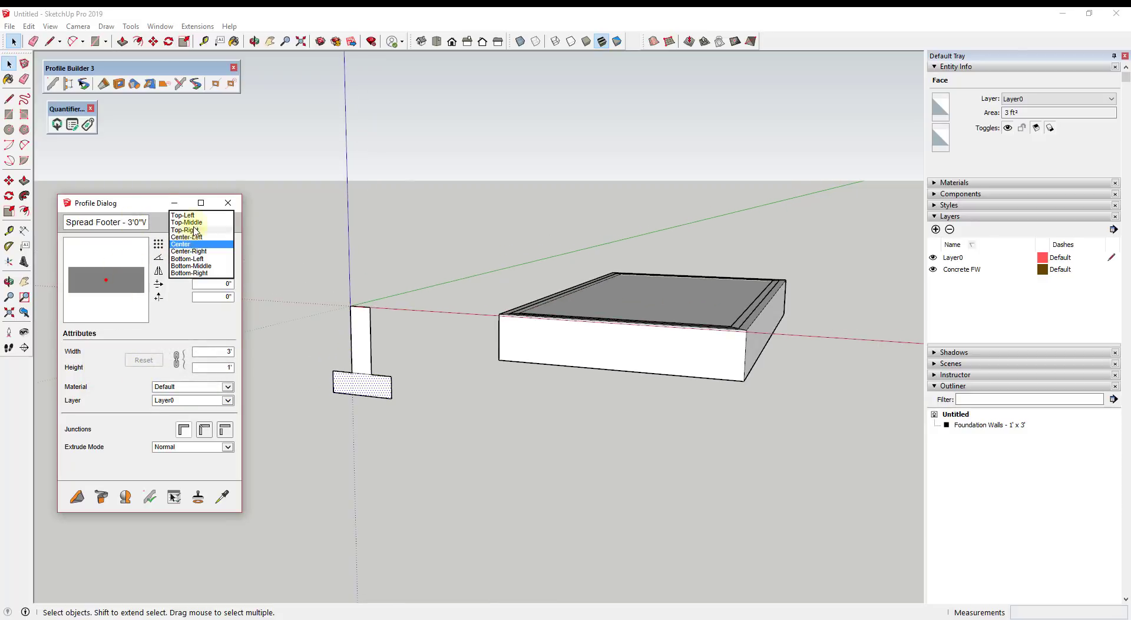
pyautogui.click(195, 225)
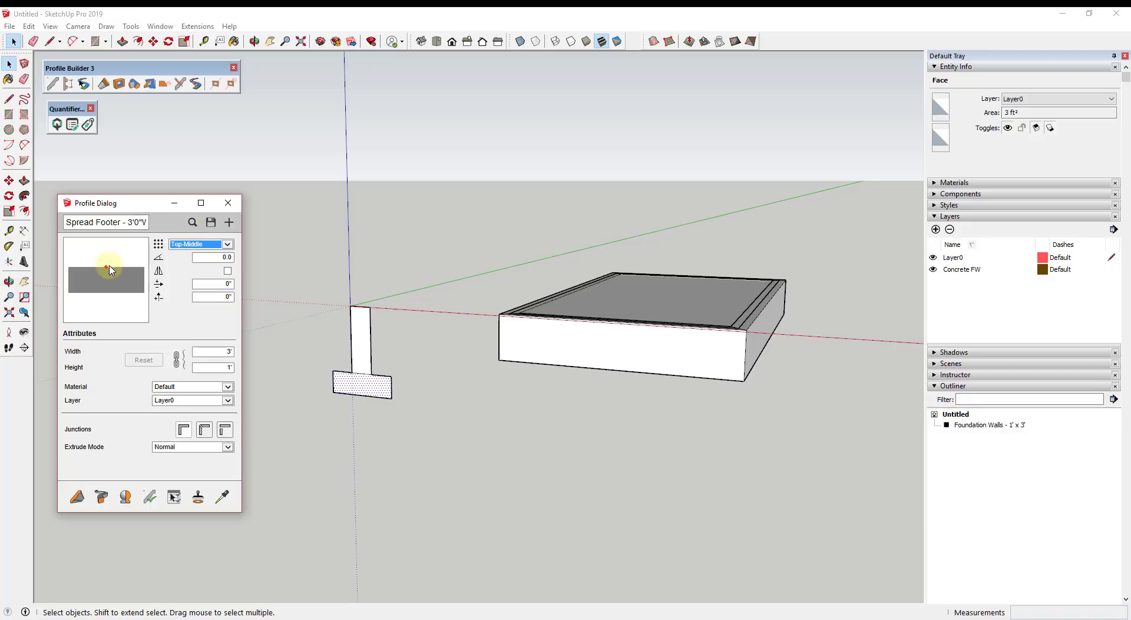
# Build a trial length of spread footer beside the rectangular foundation walls, and delete it.
pyautogui.click(77, 496)
pyautogui.scroll(-3, 323, 227)
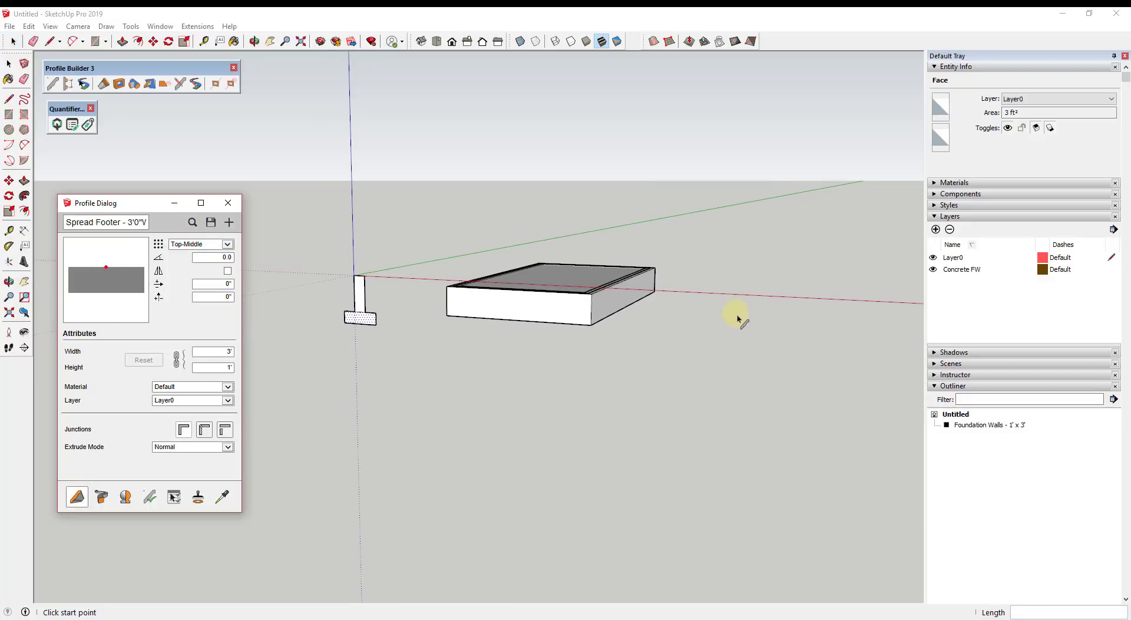
pyautogui.click(737, 316)
pyautogui.doubleClick(762, 255)
pyautogui.scroll(2, 811, 288)
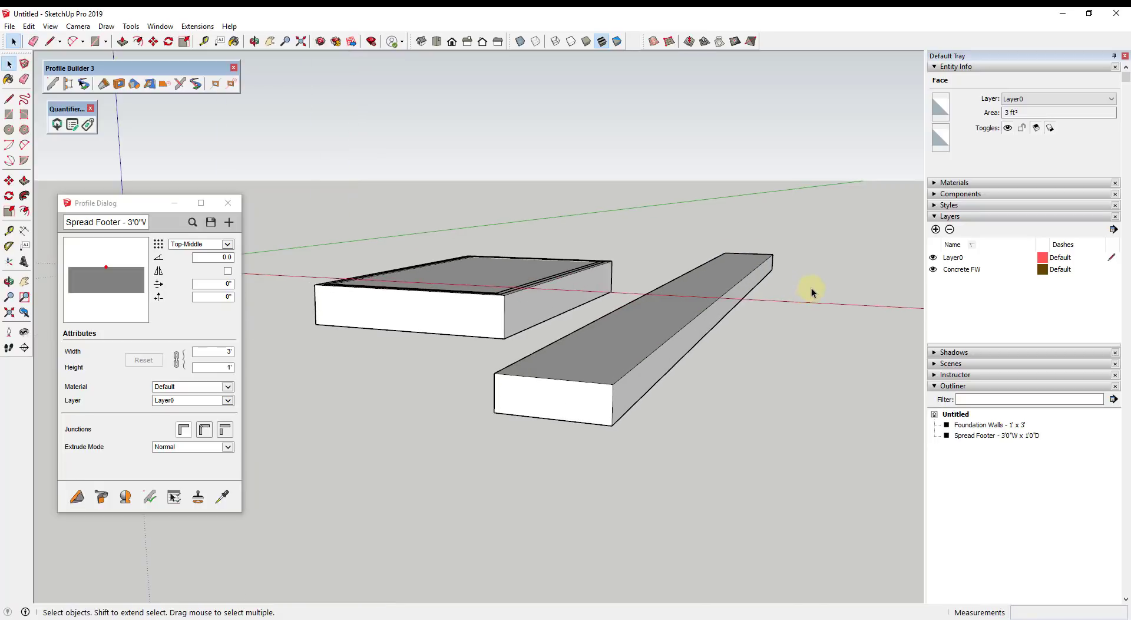
pyautogui.click(607, 369)
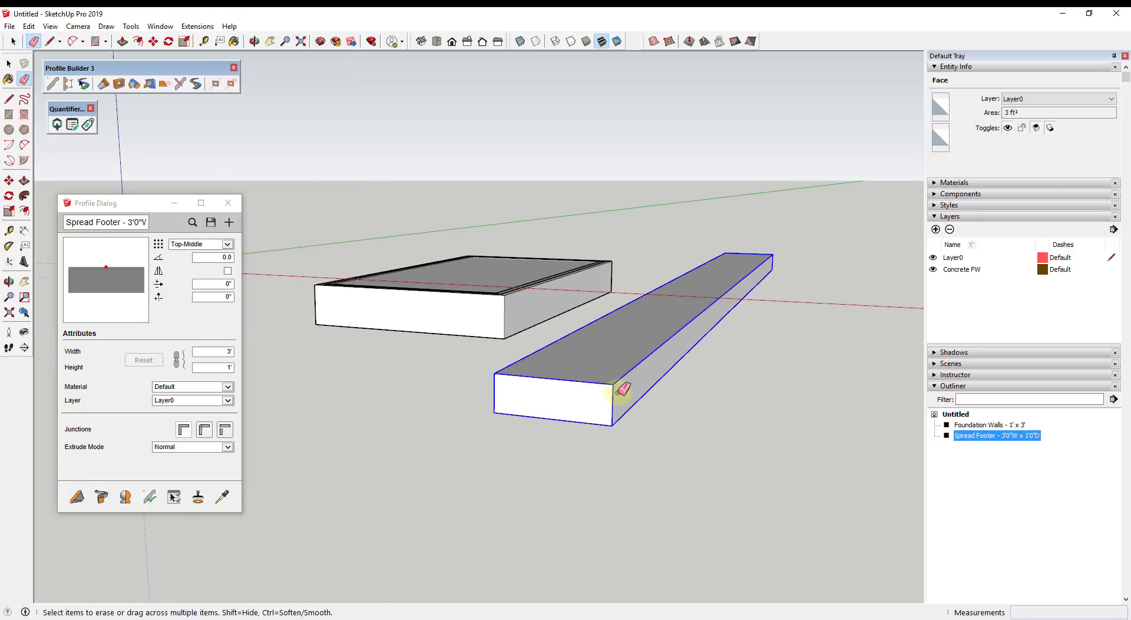
pyautogui.press('Delete')
pyautogui.scroll(-2, 597, 334)
# Build a short, straight length of spread footer next to the rectangular foundation walls.
pyautogui.click(75, 496)
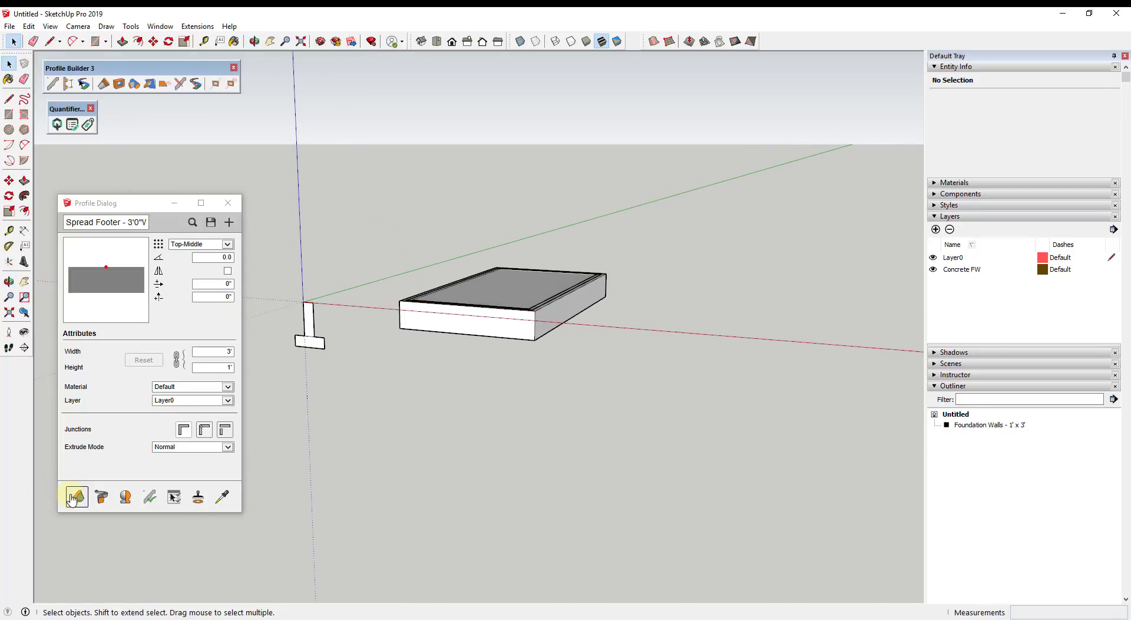
pyautogui.click(543, 361)
pyautogui.doubleClick(642, 310)
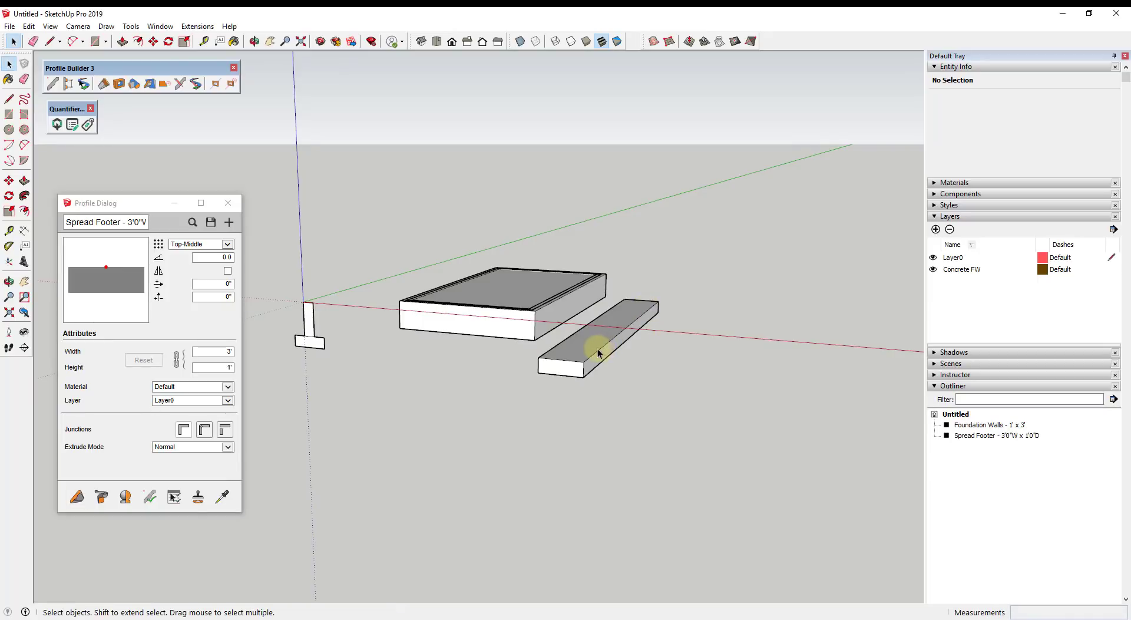
pyautogui.moveTo(585, 333)
pyautogui.mouseDown(button='middle')
pyautogui.moveTo(586, 293)
pyautogui.moveTo(606, 295)
pyautogui.moveTo(576, 361)
pyautogui.moveTo(585, 341)
pyautogui.mouseUp(button='middle')
pyautogui.scroll(-2, 586, 341)
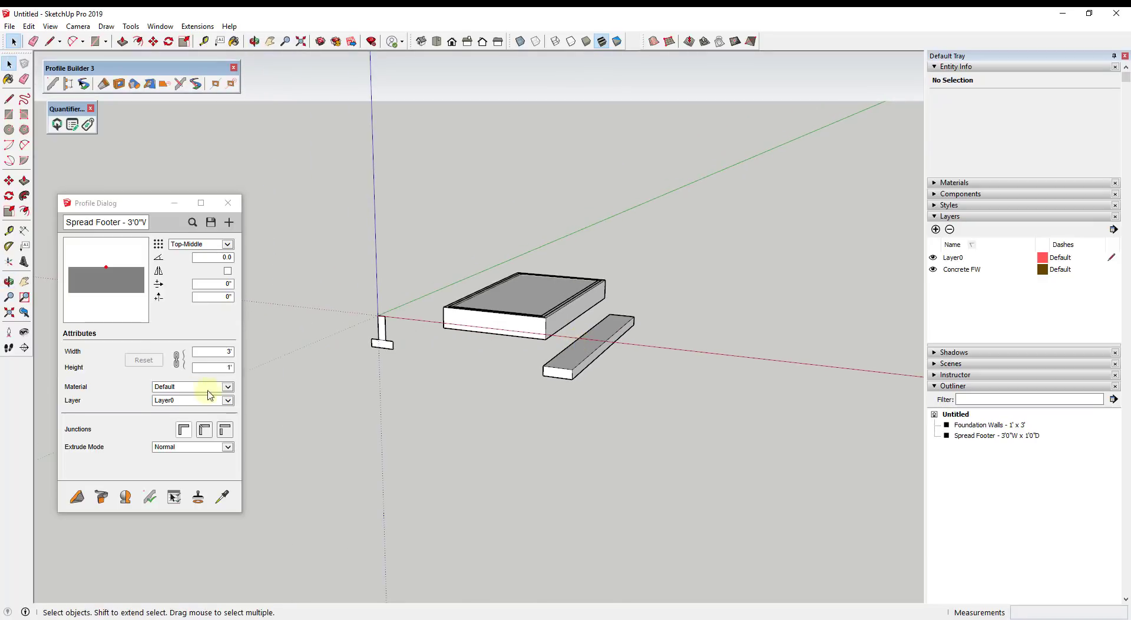
# Save the spread footer profile as "Spread Footer - 3'0_W x 1'0_D" in the Concrete Walls folder.
pyautogui.click(210, 223)
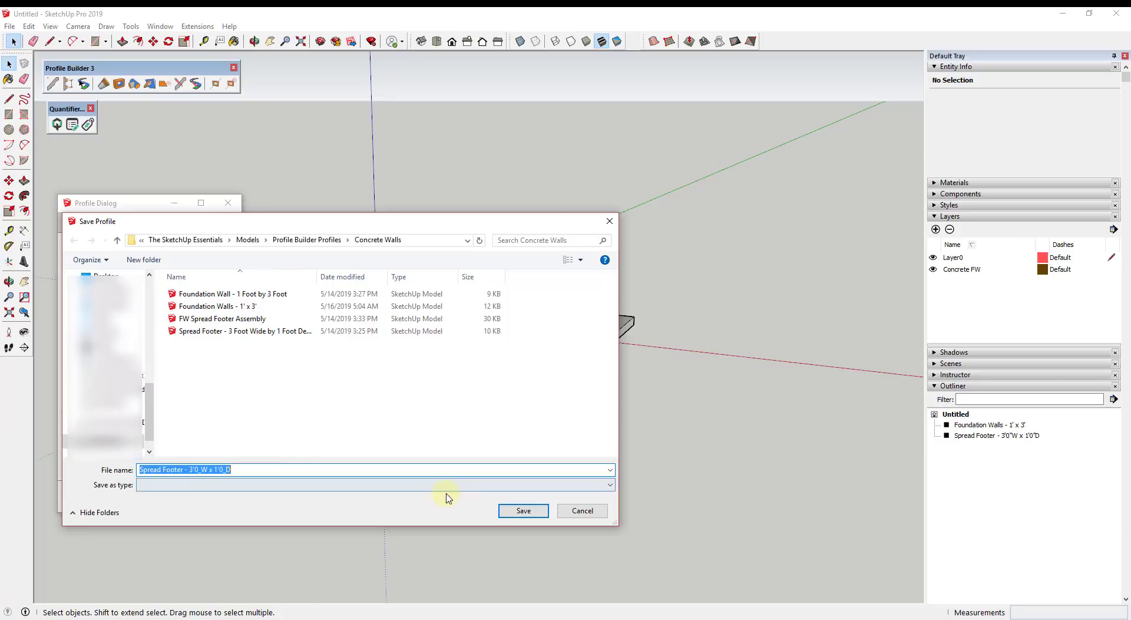
pyautogui.click(513, 510)
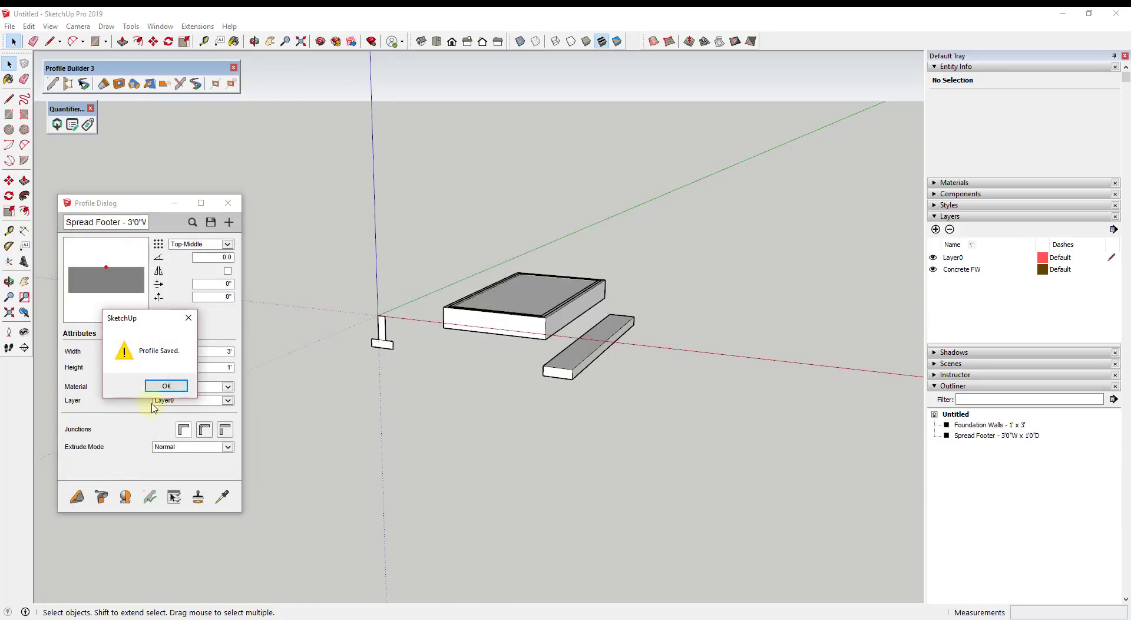
pyautogui.click(161, 386)
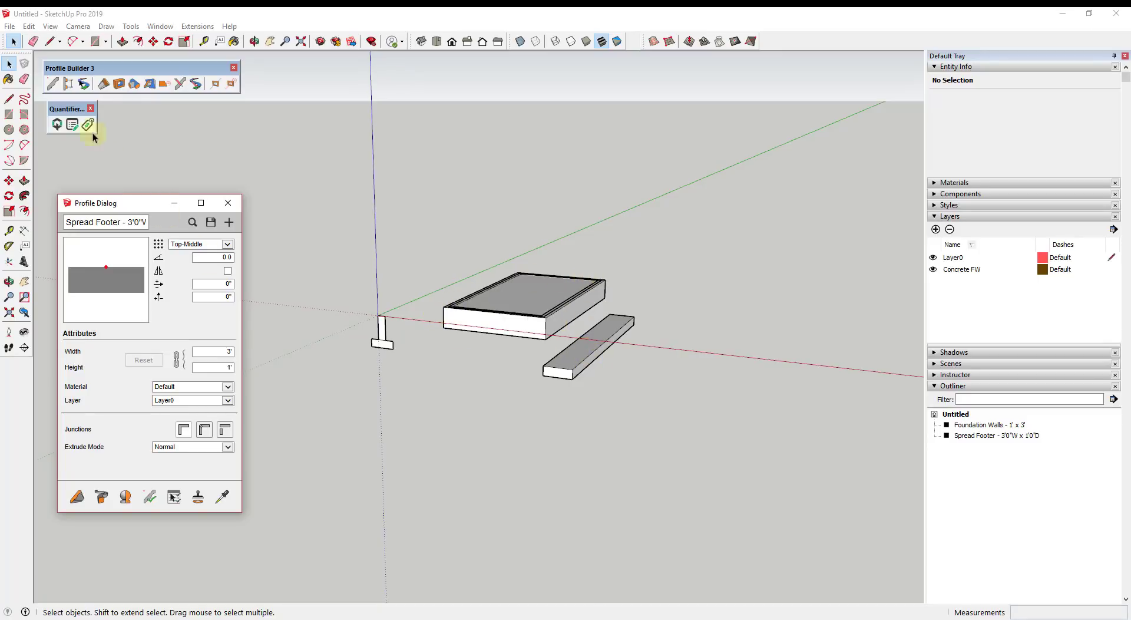
# Open the Assembly Dialog and place it beside the Profile Dialog, with the modeled walls and footer in view.
pyautogui.click(68, 88)
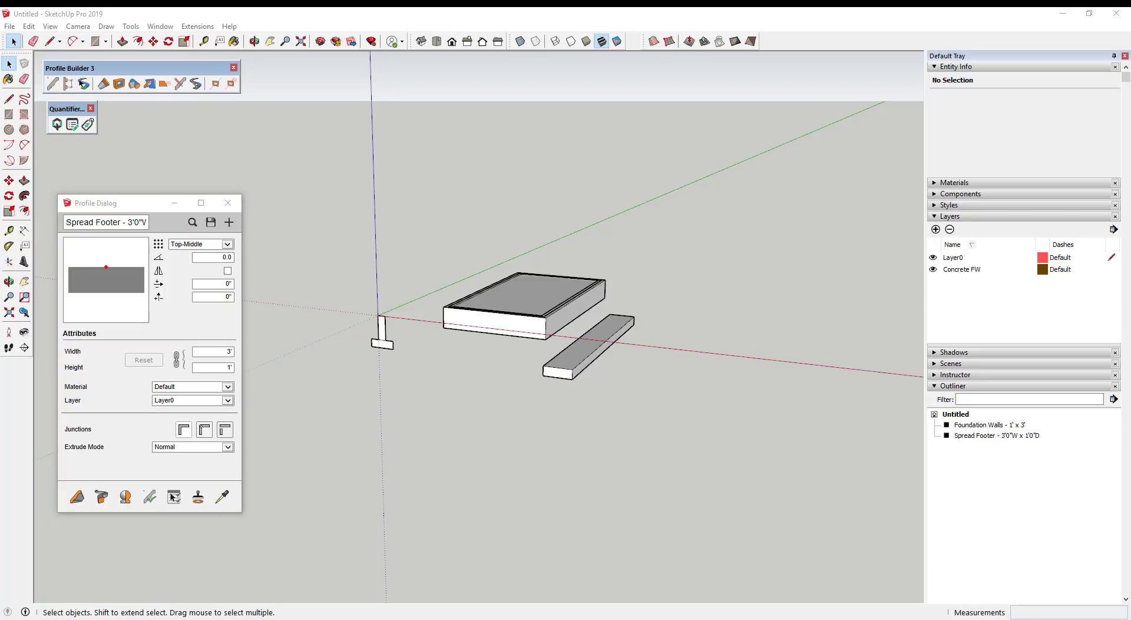
pyautogui.moveTo(229, 47); pyautogui.dragTo(299, 80)
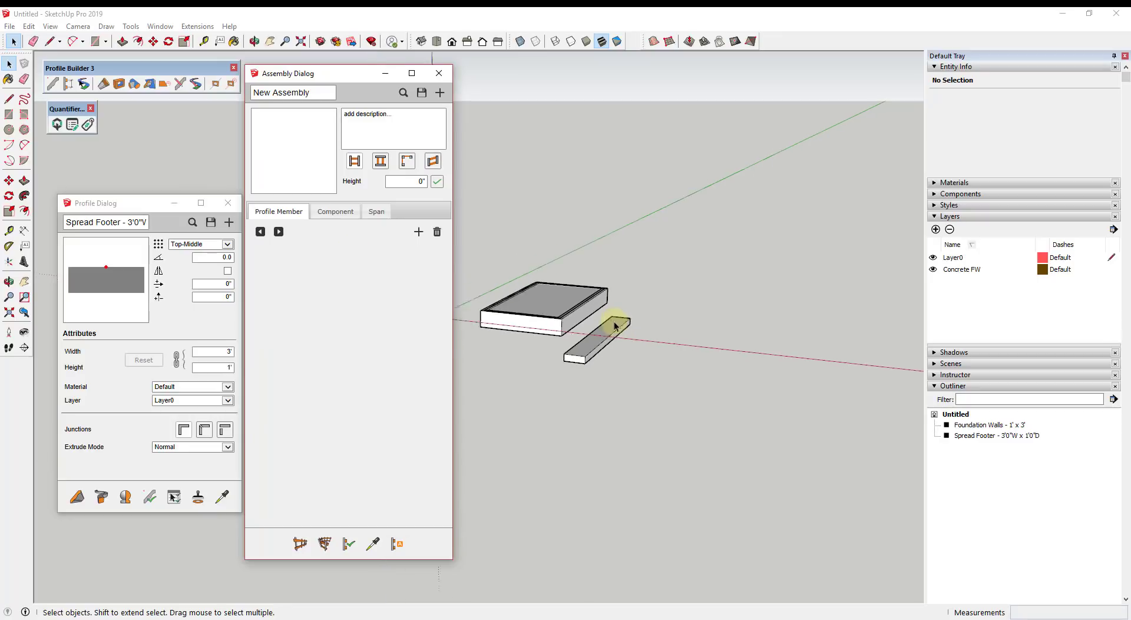
pyautogui.moveTo(613, 321); pyautogui.dragTo(540, 318, button='middle')
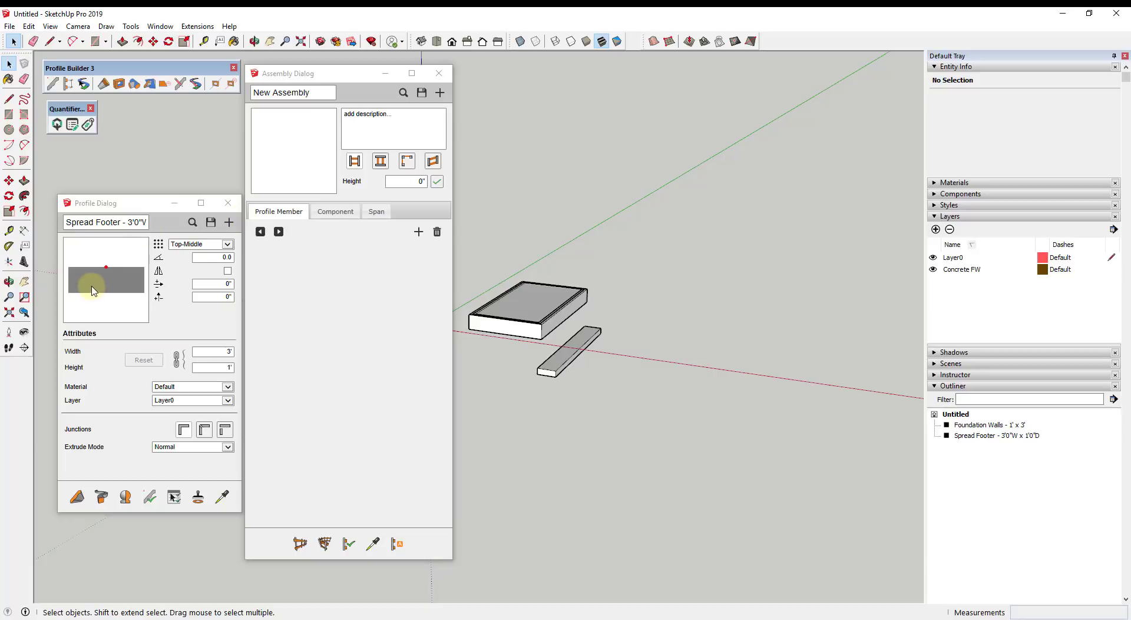
# Add a first profile member to the new assembly, and close the Assembly Dialog.
pyautogui.click(419, 232)
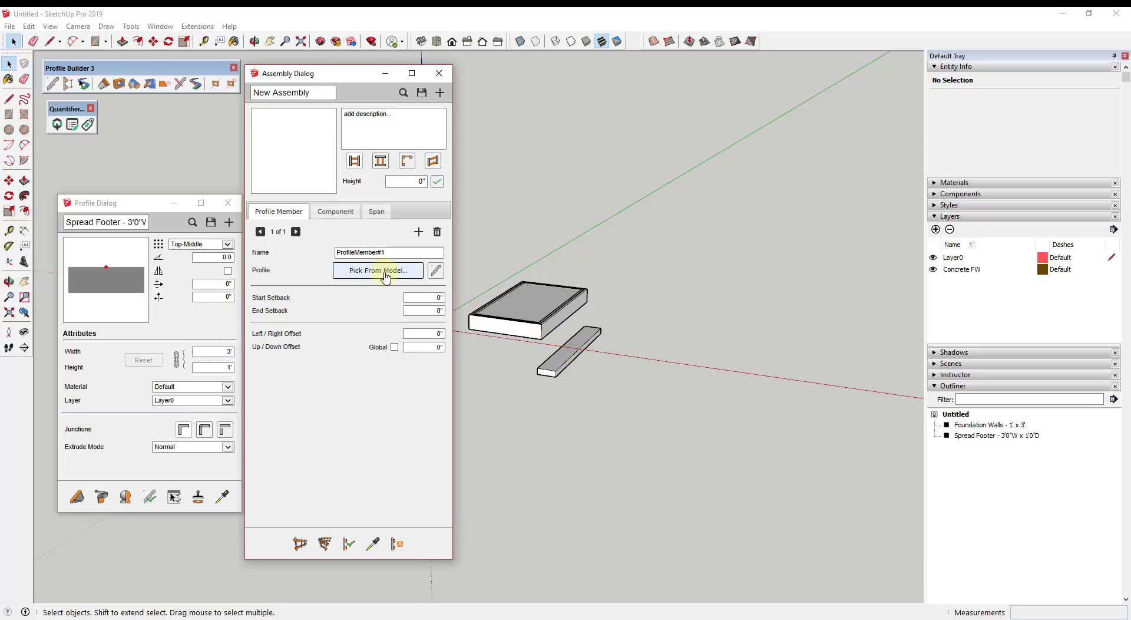
pyautogui.click(436, 271)
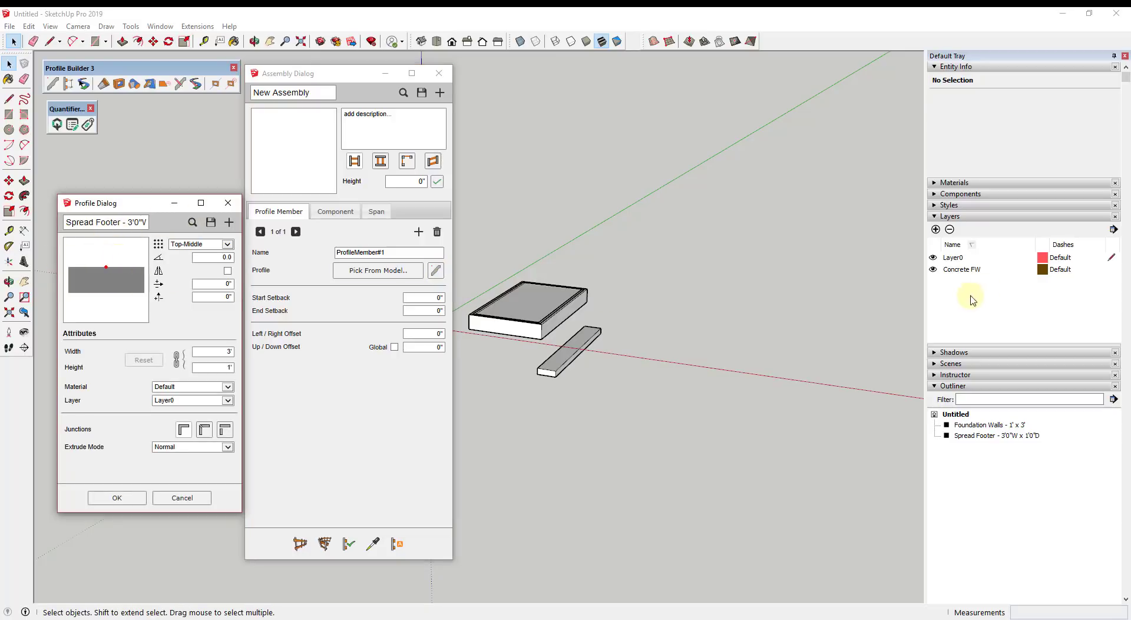
pyautogui.click(228, 203)
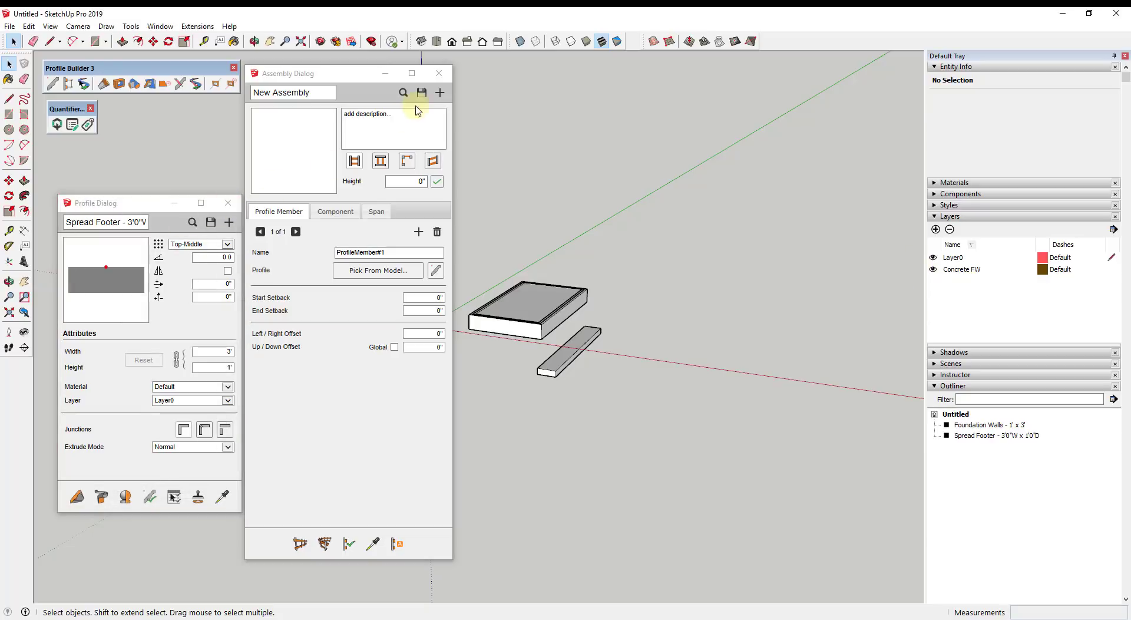
pyautogui.click(439, 73)
pyautogui.click(336, 345)
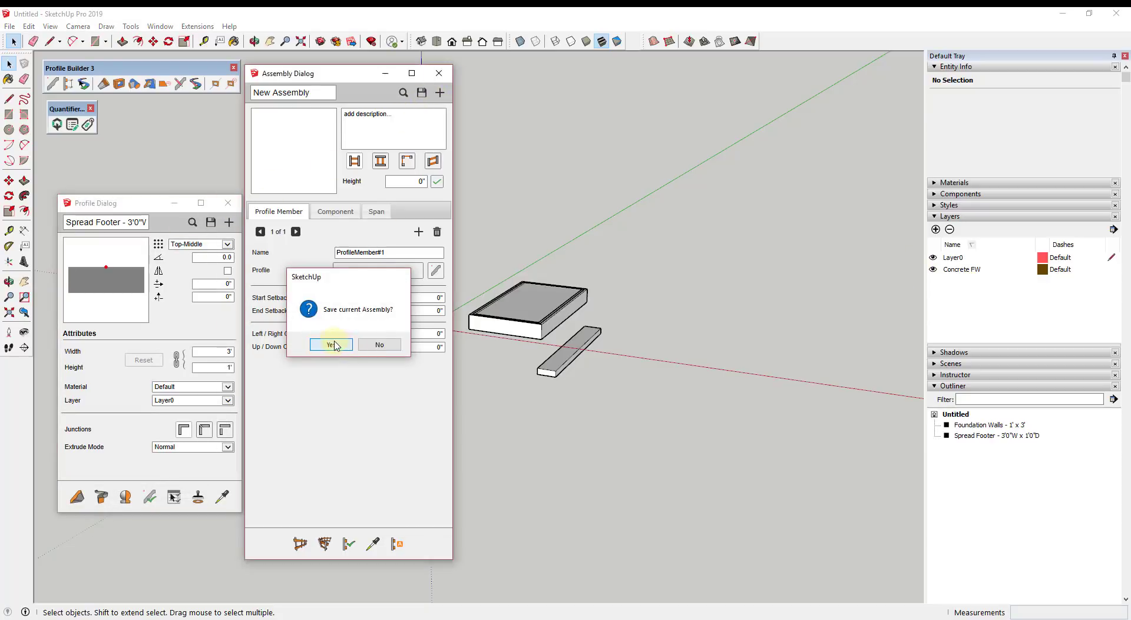
pyautogui.click(770, 383)
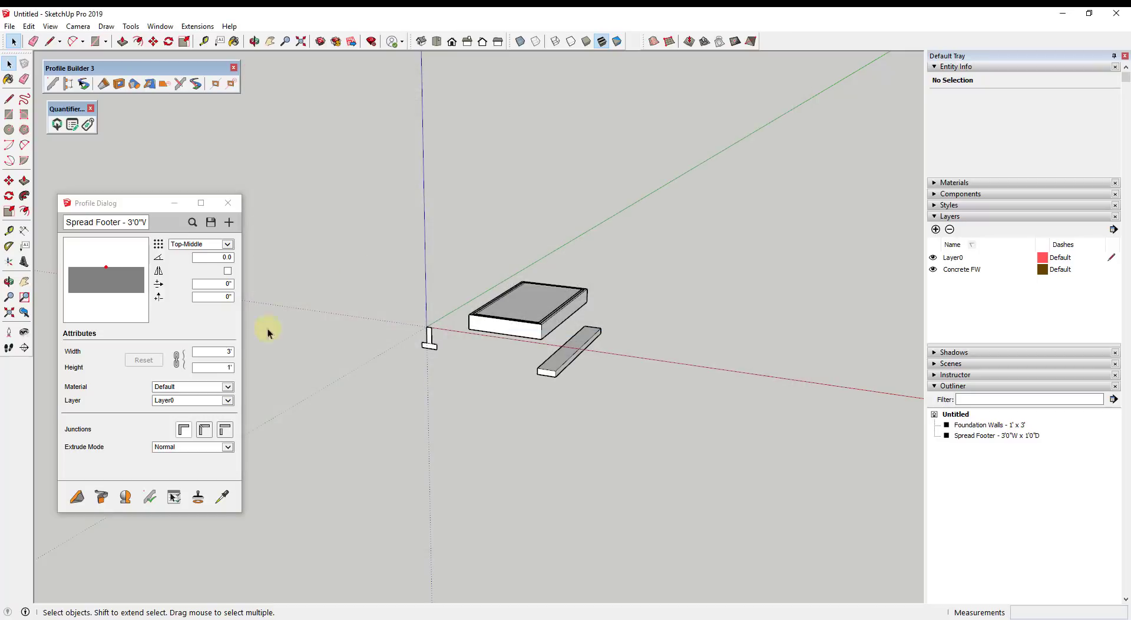
# Create a layer named "Concrete Spread Footer" and assign the spread footer profile to it.
pyautogui.click(935, 229)
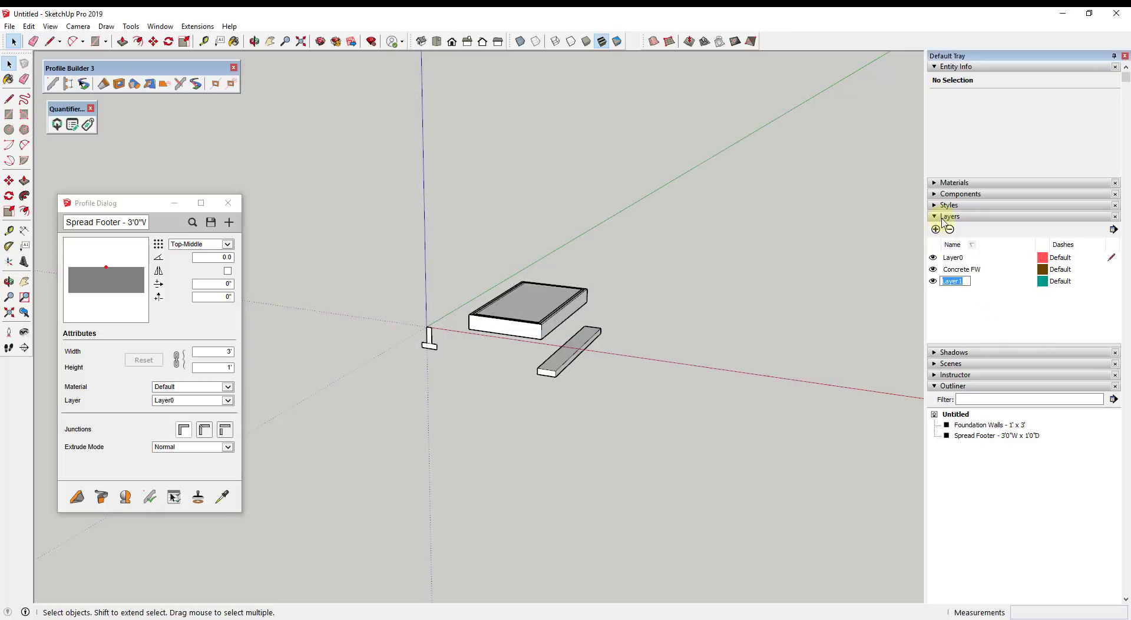
pyautogui.write('Concrete Spread Foot')
pyautogui.press('Return')
pyautogui.click(185, 401)
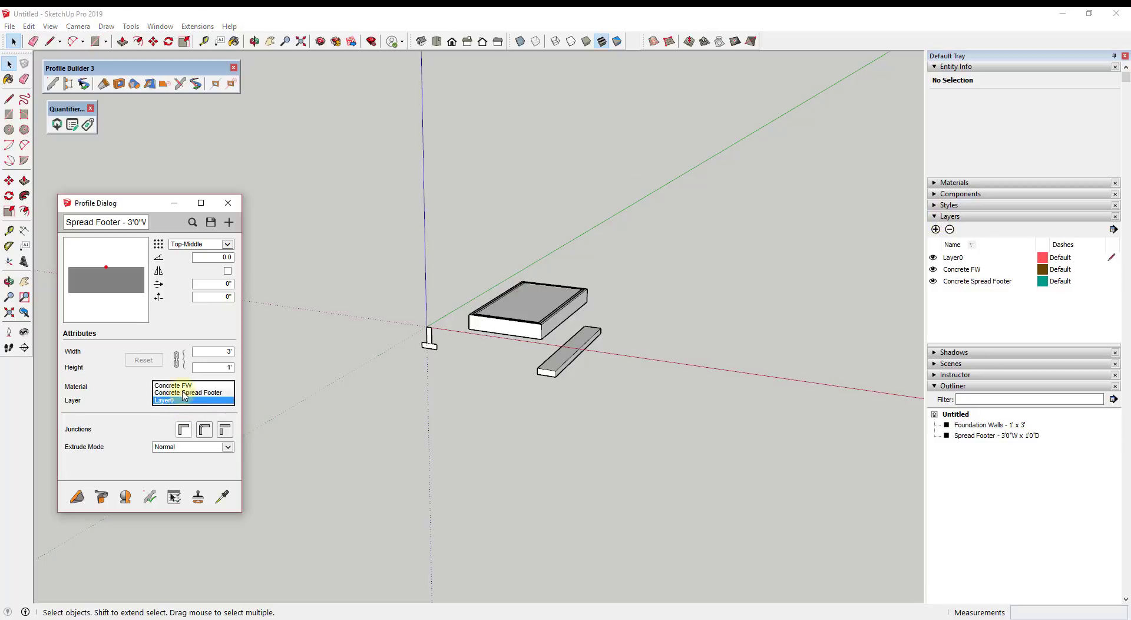
pyautogui.click(183, 391)
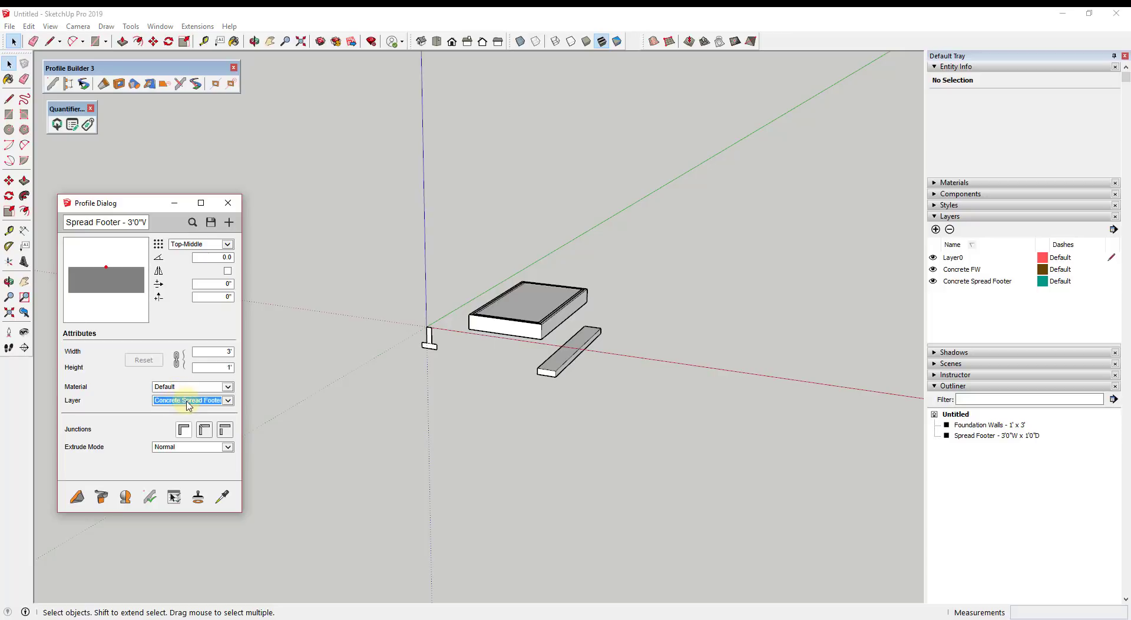
# Save the spread footer profile over the existing "Spread Footer - 3'0_W x 1'0_D" file in the Concrete Walls folder.
pyautogui.click(210, 221)
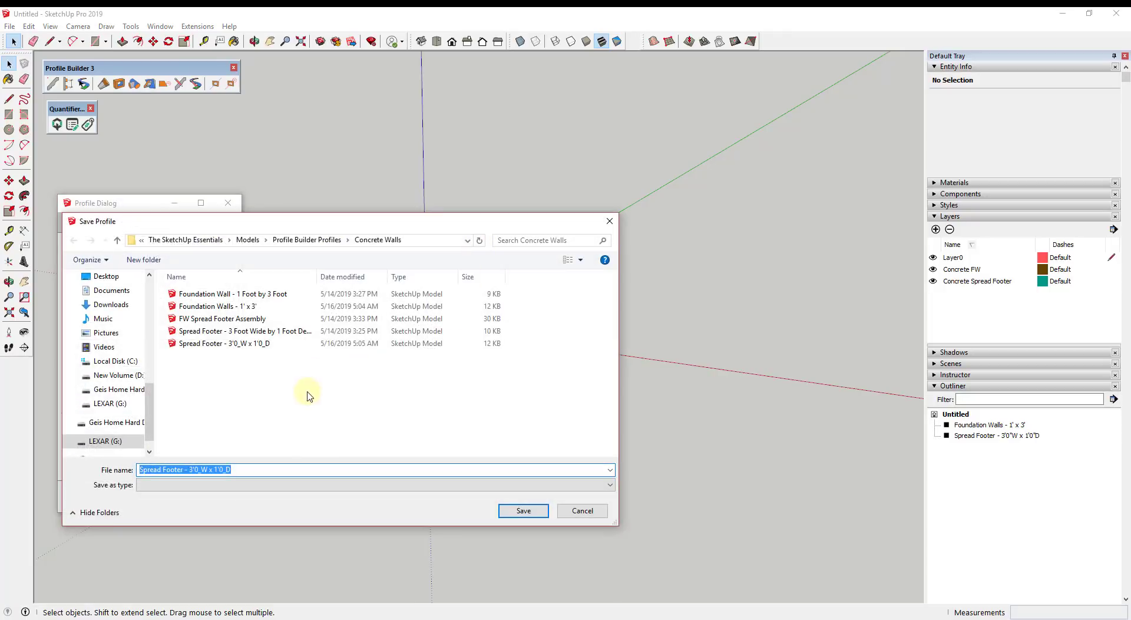
pyautogui.click(521, 510)
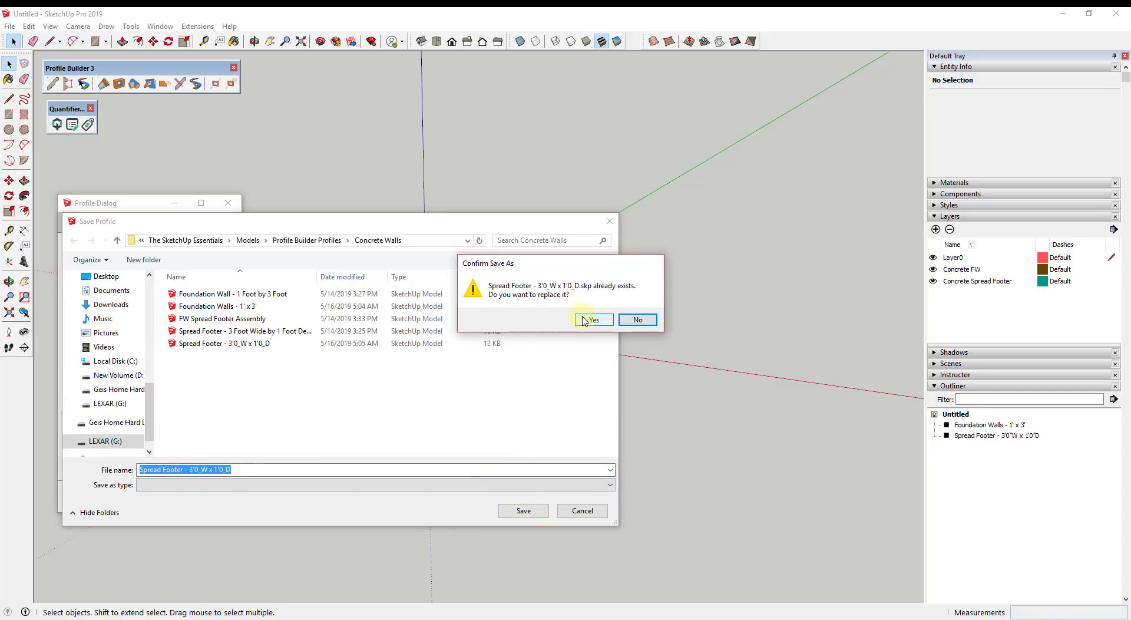
pyautogui.click(593, 320)
pyautogui.click(164, 386)
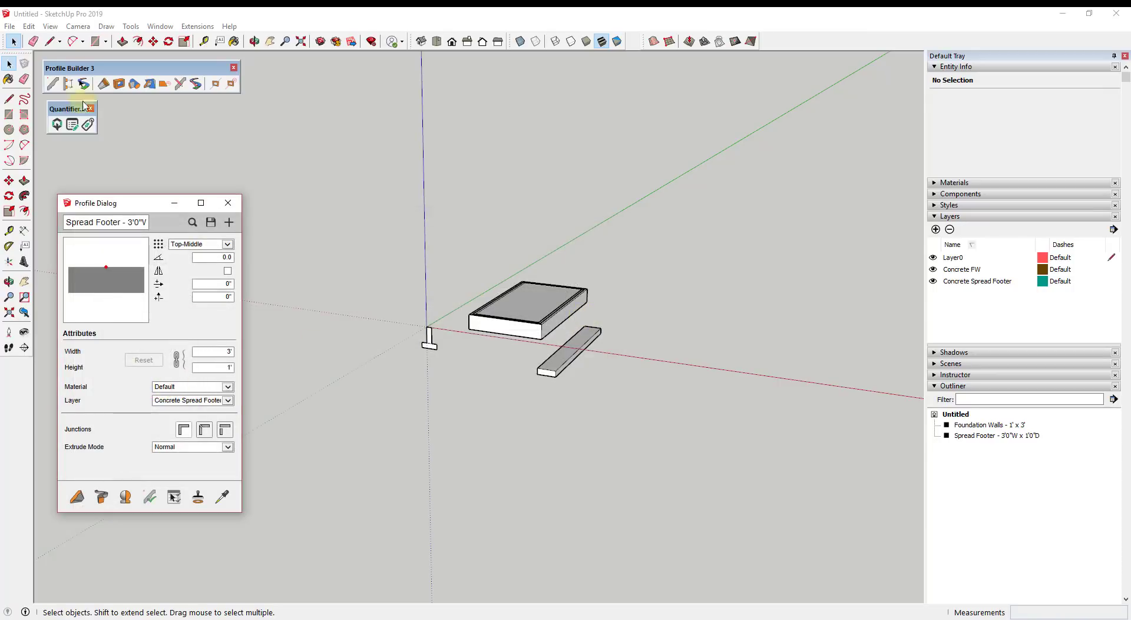
# Reopen the new assembly and use the modeled foundation walls as the profile of its first member.
pyautogui.click(67, 84)
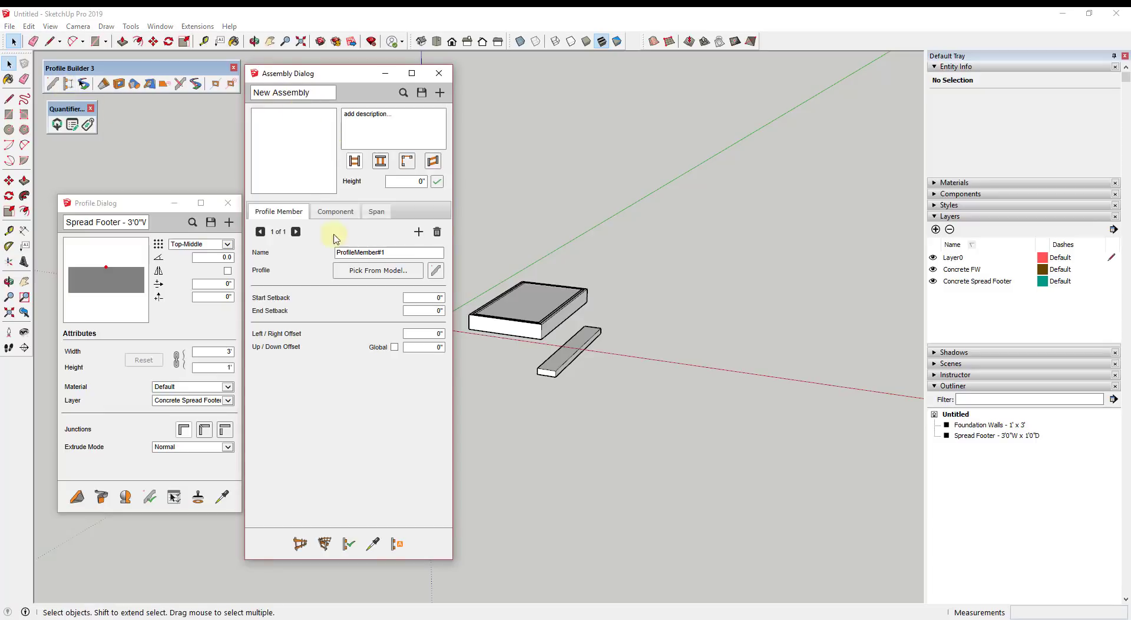
pyautogui.click(382, 273)
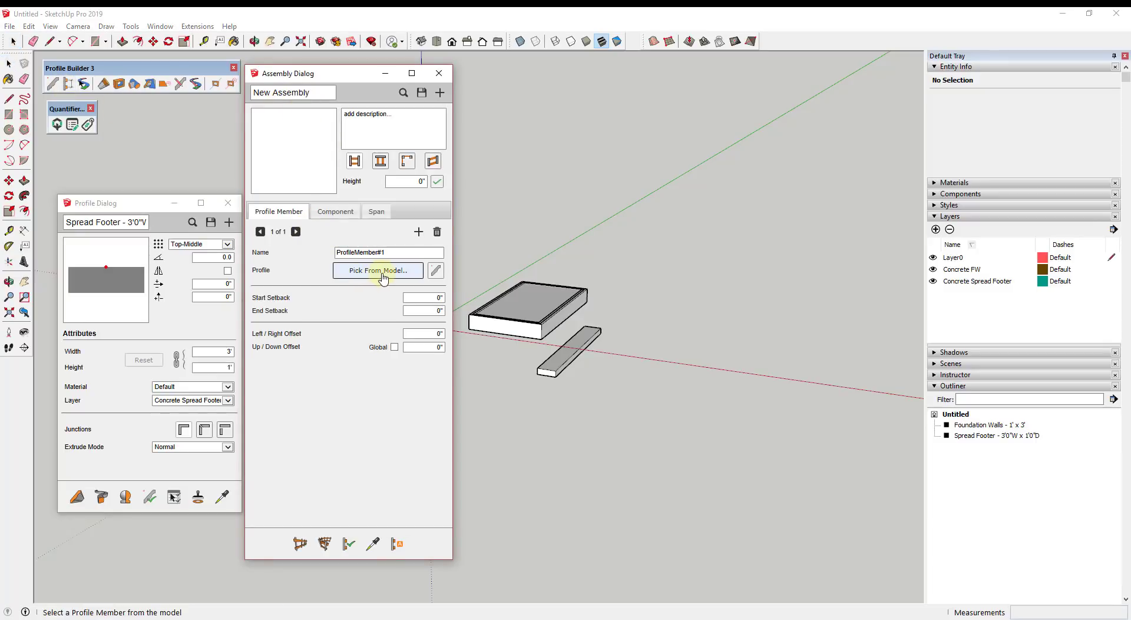
pyautogui.click(556, 317)
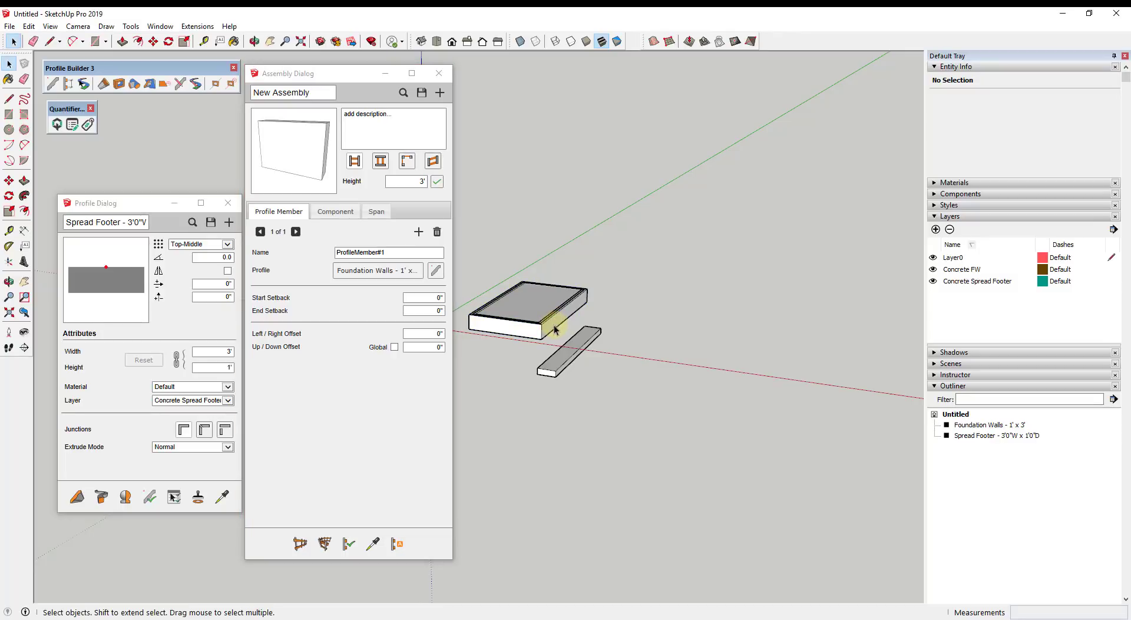
# Build a trial length of the wall-only assembly beside the spread footer, and delete it.
pyautogui.click(321, 553)
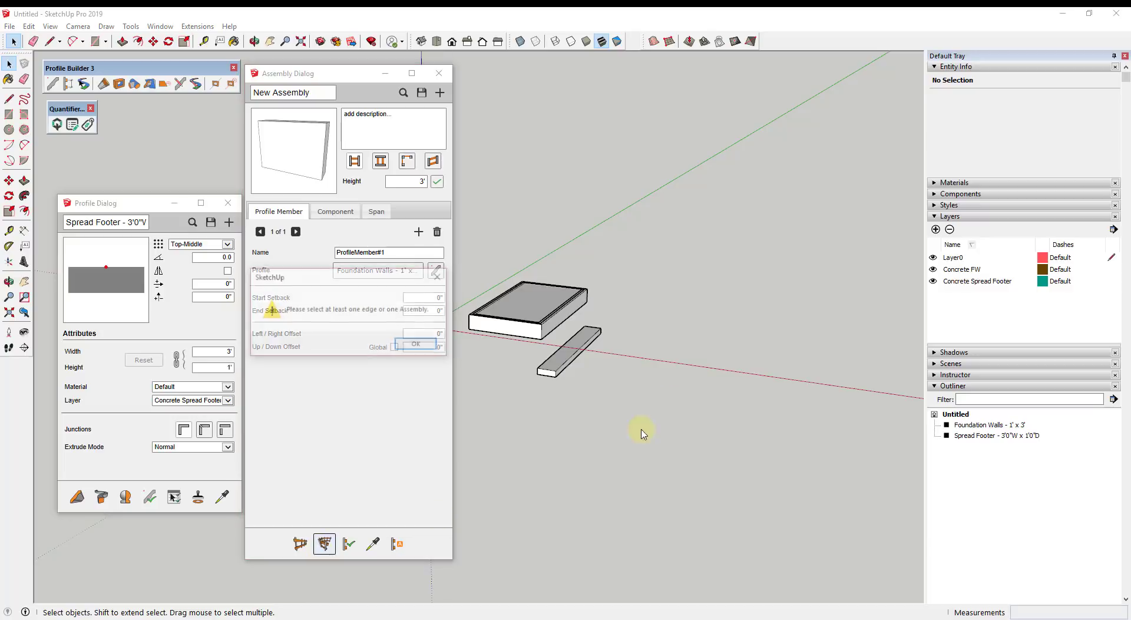
pyautogui.click(417, 341)
pyautogui.click(300, 543)
pyautogui.click(637, 363)
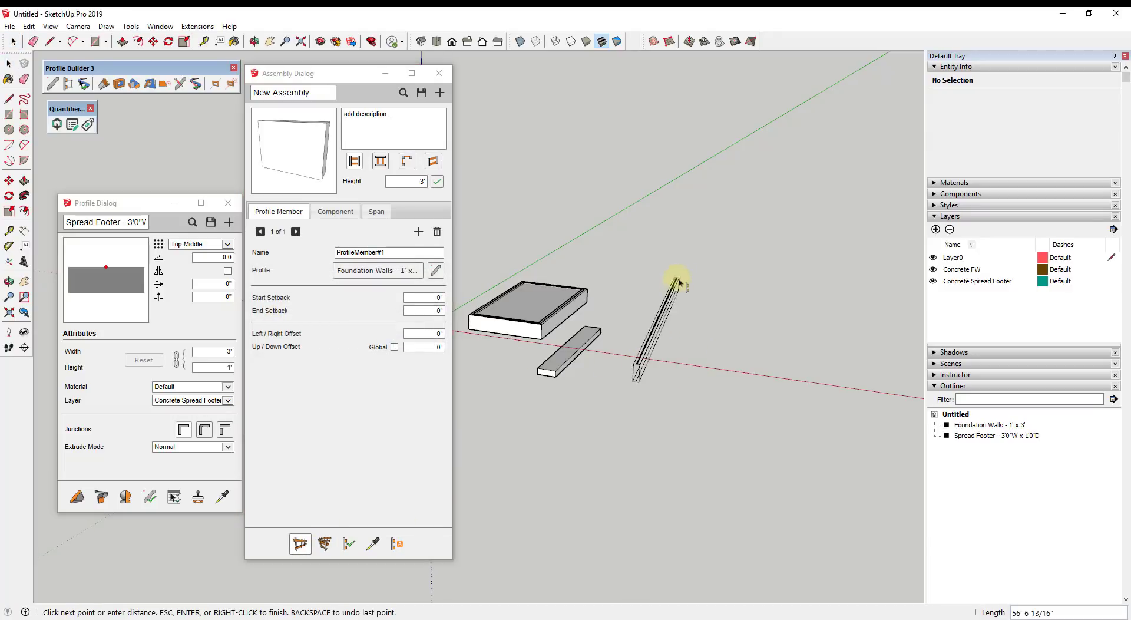
pyautogui.click(697, 292)
pyautogui.press('space')
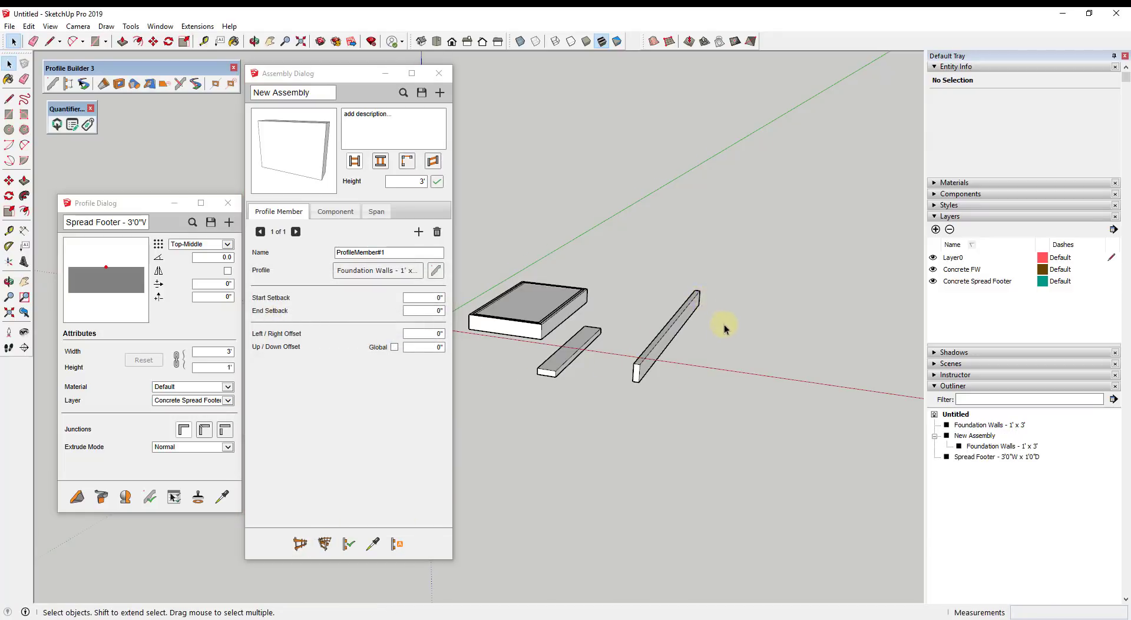
pyautogui.scroll(2, 691, 336)
pyautogui.press('e')
pyautogui.click(656, 330)
pyautogui.press('space')
pyautogui.moveTo(659, 307)
pyautogui.mouseDown(button='middle')
pyautogui.moveTo(718, 327)
pyautogui.moveTo(663, 337)
pyautogui.mouseUp(button='middle')
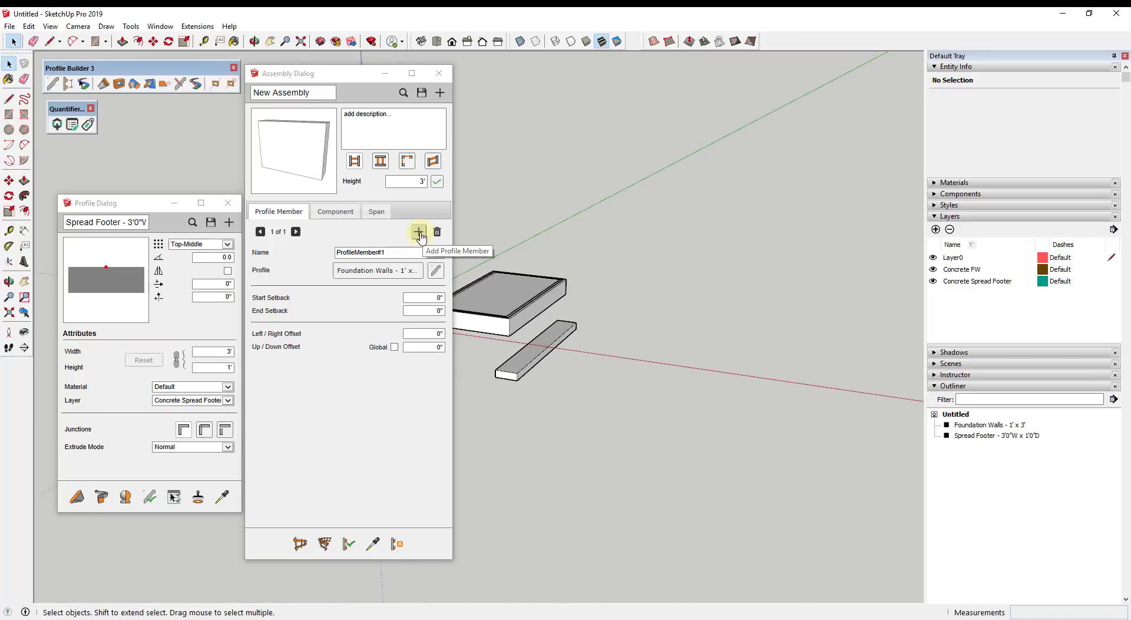
# Add a second profile member to the assembly, using the modeled spread footer as its profile.
pyautogui.click(418, 232)
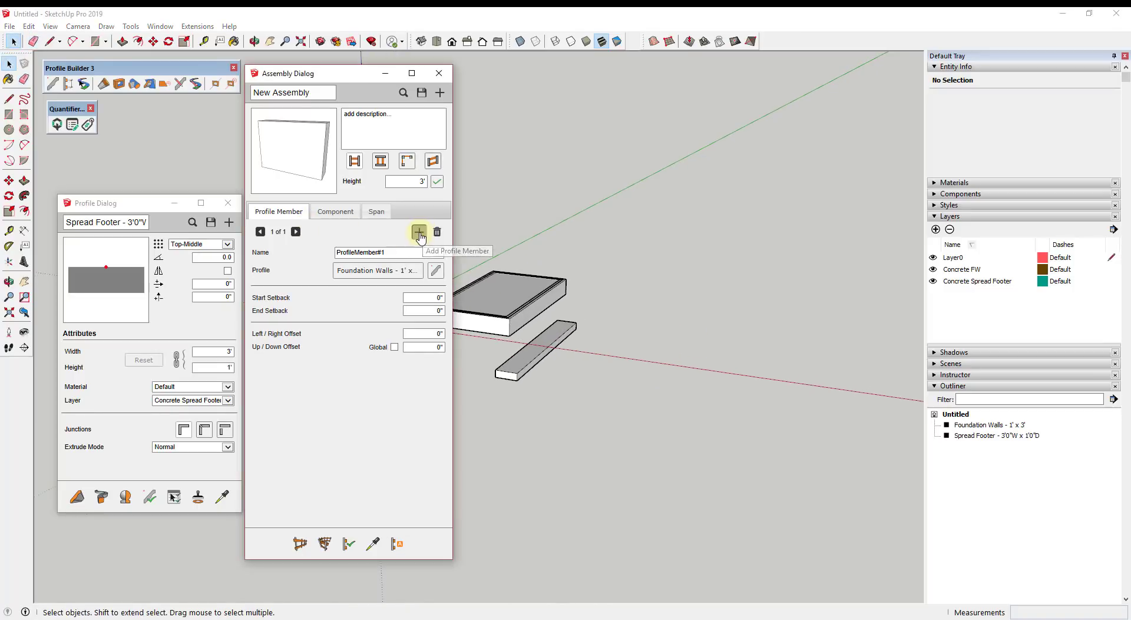
pyautogui.click(371, 272)
pyautogui.click(522, 354)
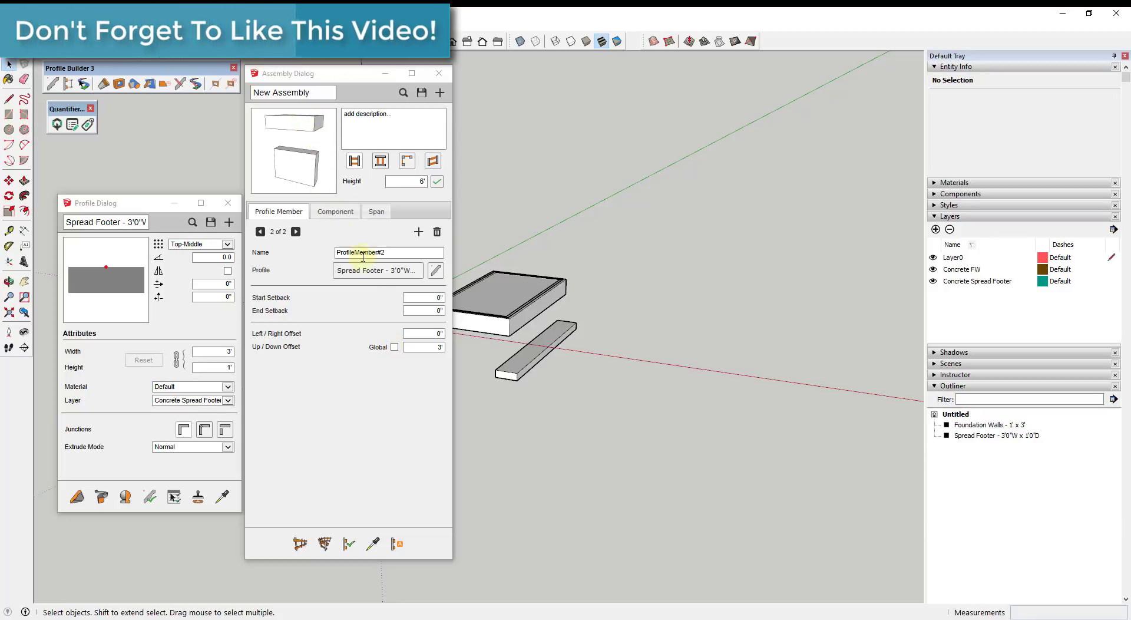
pyautogui.click(261, 232)
pyautogui.click(296, 232)
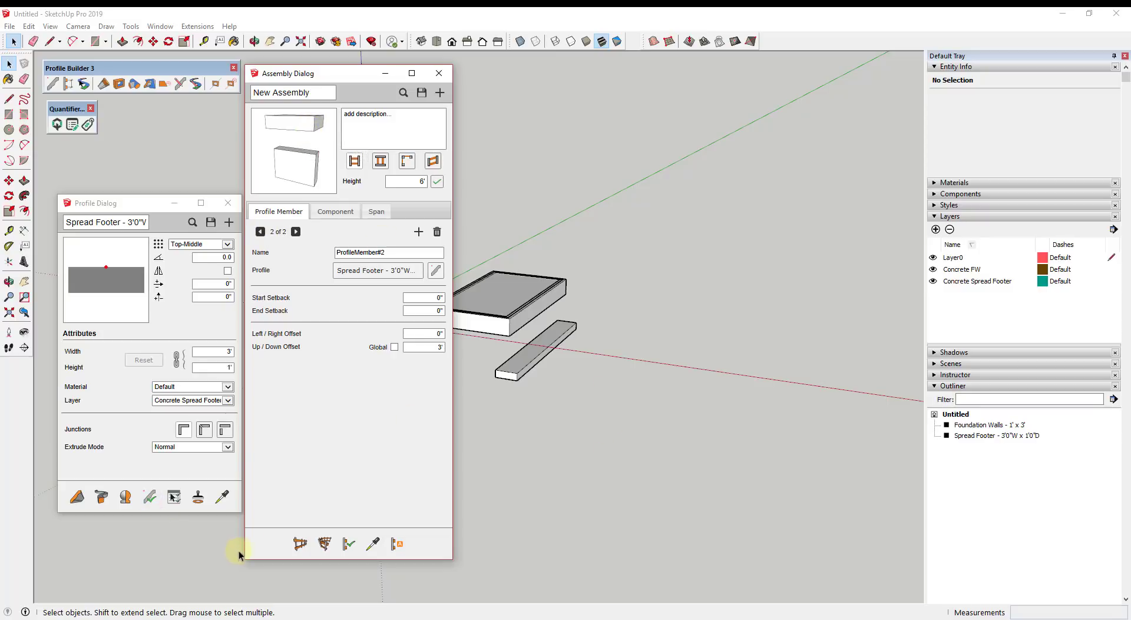
# Build a straight test length of the two-member assembly, about 28 feet long, beside the existing spread footer.
pyautogui.click(299, 544)
pyautogui.click(641, 397)
pyautogui.click(677, 327)
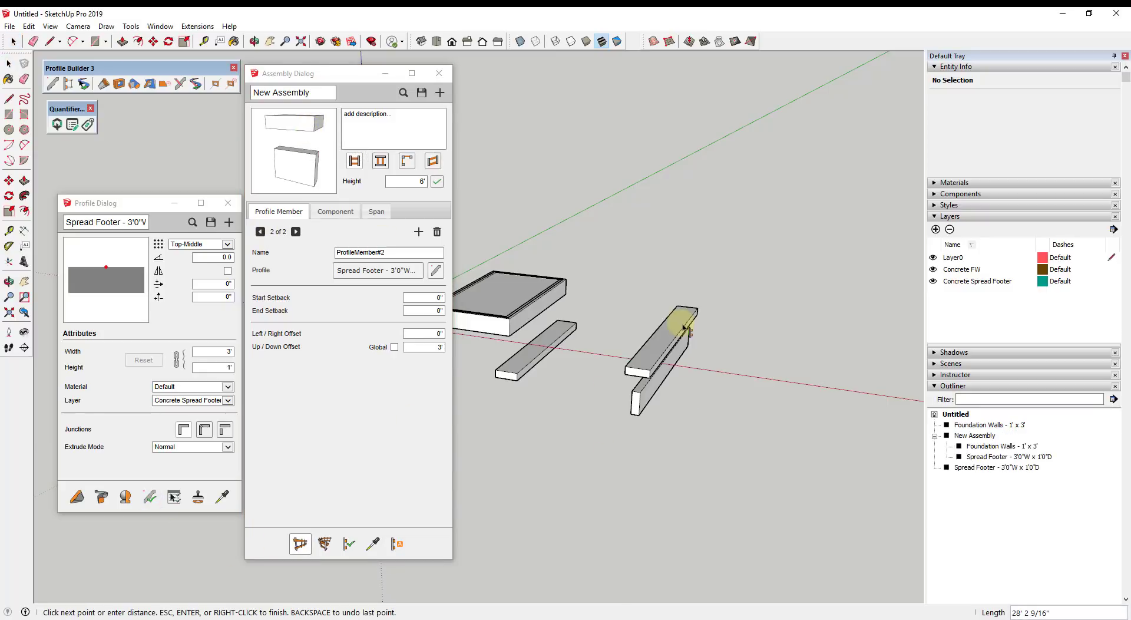
pyautogui.moveTo(676, 320); pyautogui.dragTo(699, 280, button='middle')
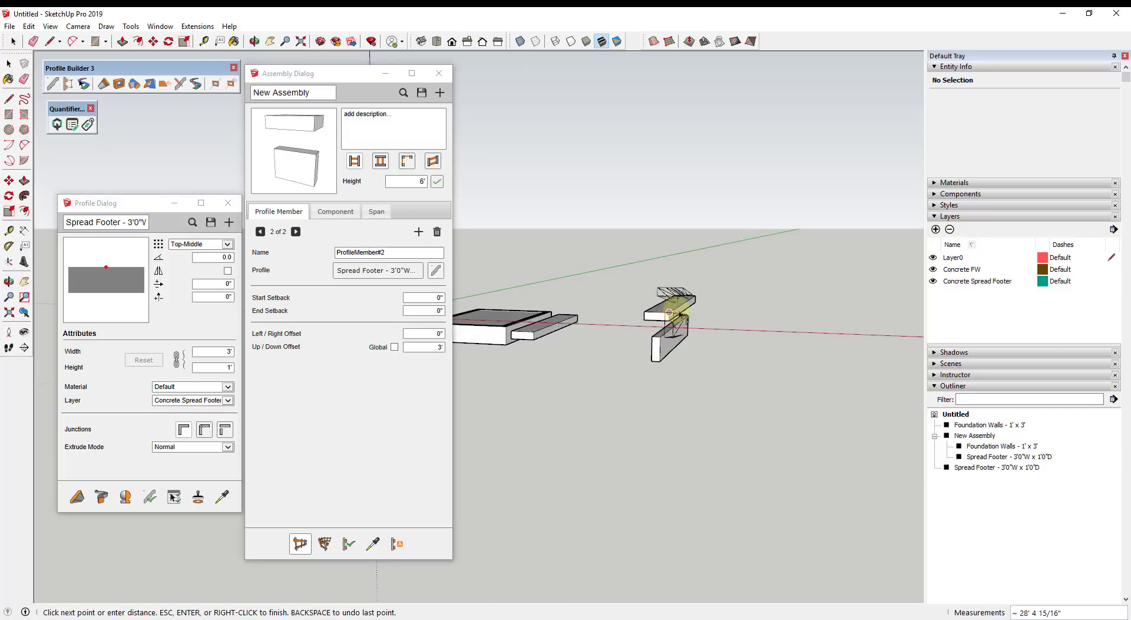
pyautogui.press('space')
pyautogui.scroll(4, 685, 339)
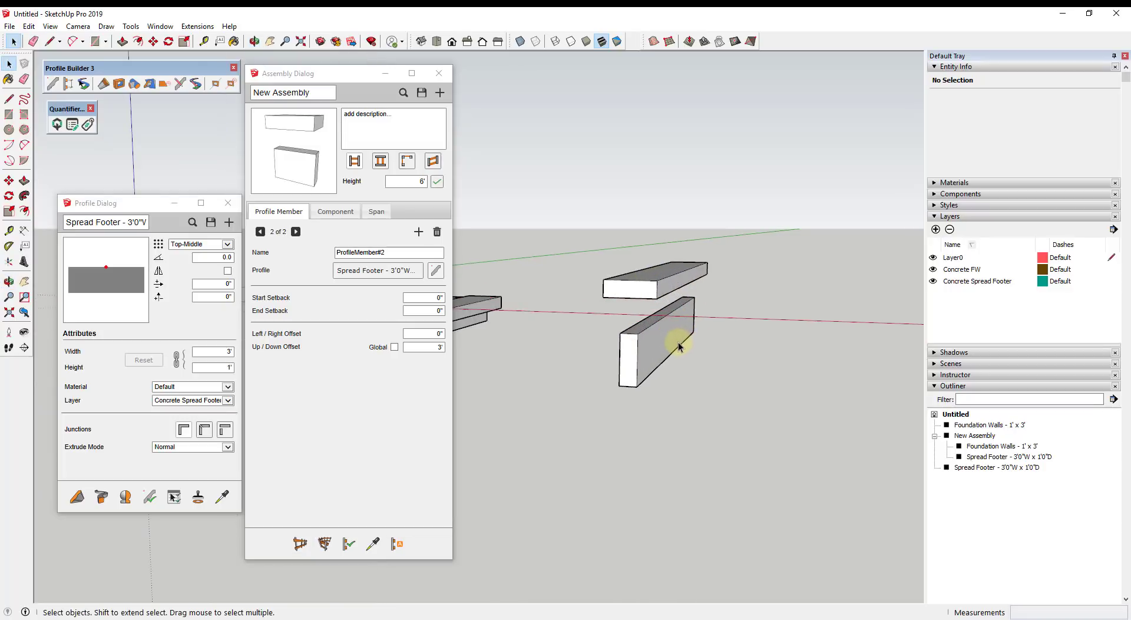
# Set the spread footer member's up/down offset to -3' and update the assembly preview.
pyautogui.doubleClick(418, 347)
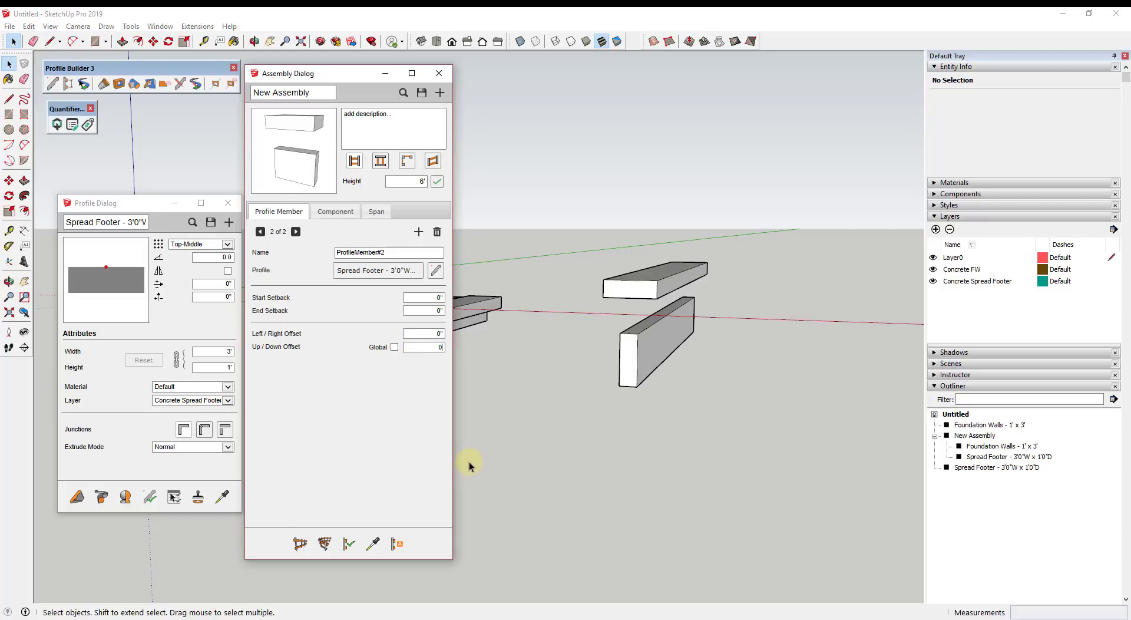
pyautogui.write('0')
pyautogui.press('Return')
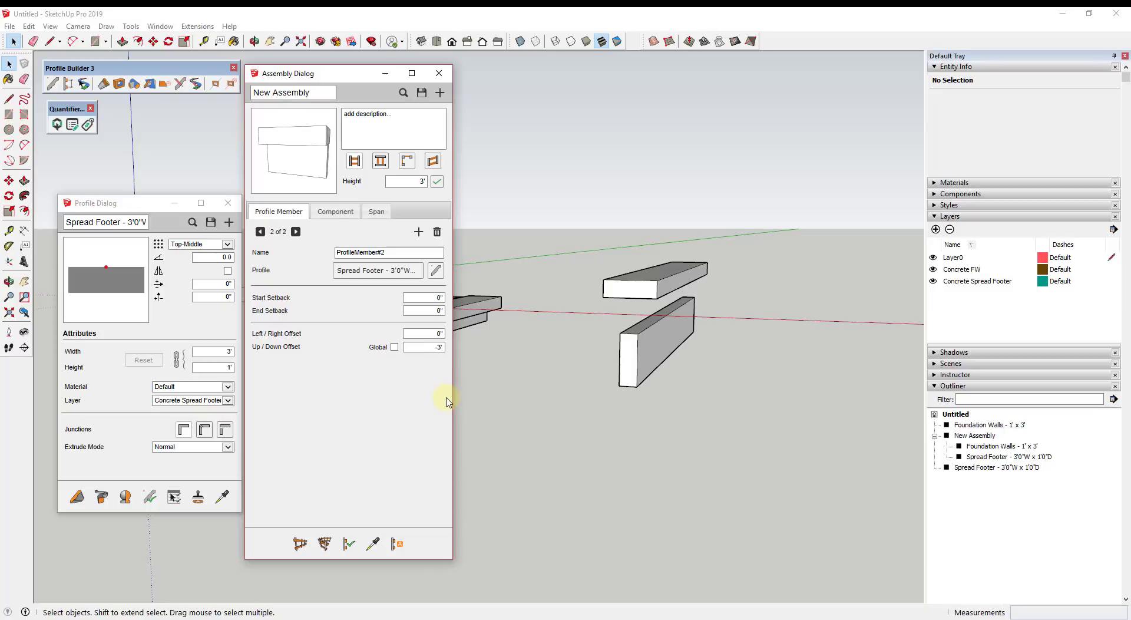
pyautogui.press('Tab')
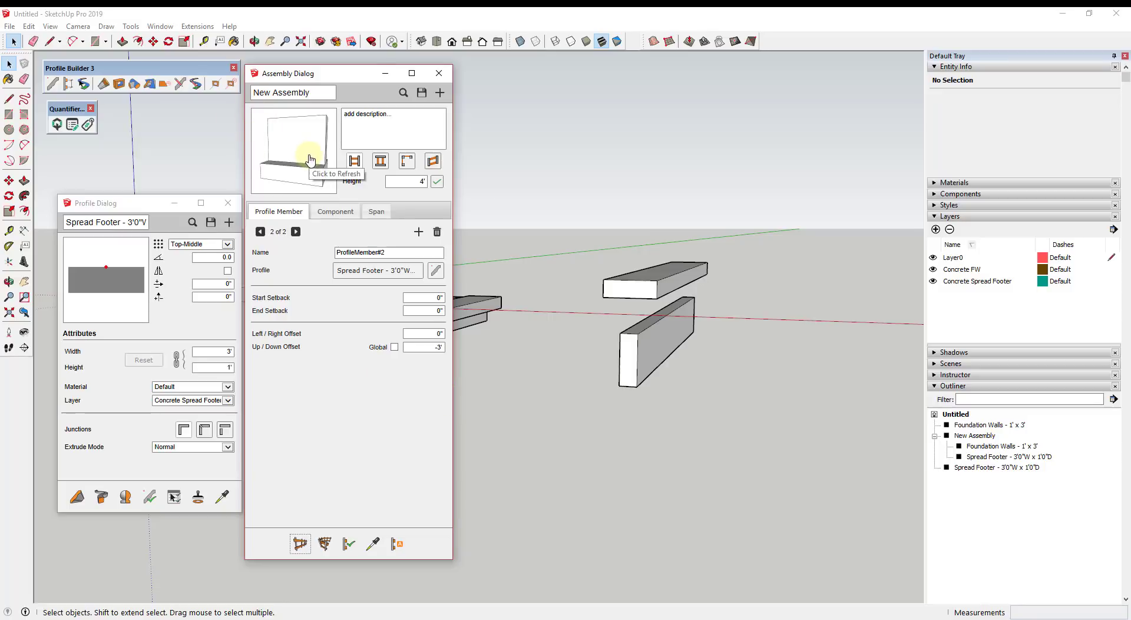
# Build a short, straight length of the adjusted wall and footer assembly next to the first test assembly.
pyautogui.moveTo(687, 308); pyautogui.dragTo(671, 374, button='middle')
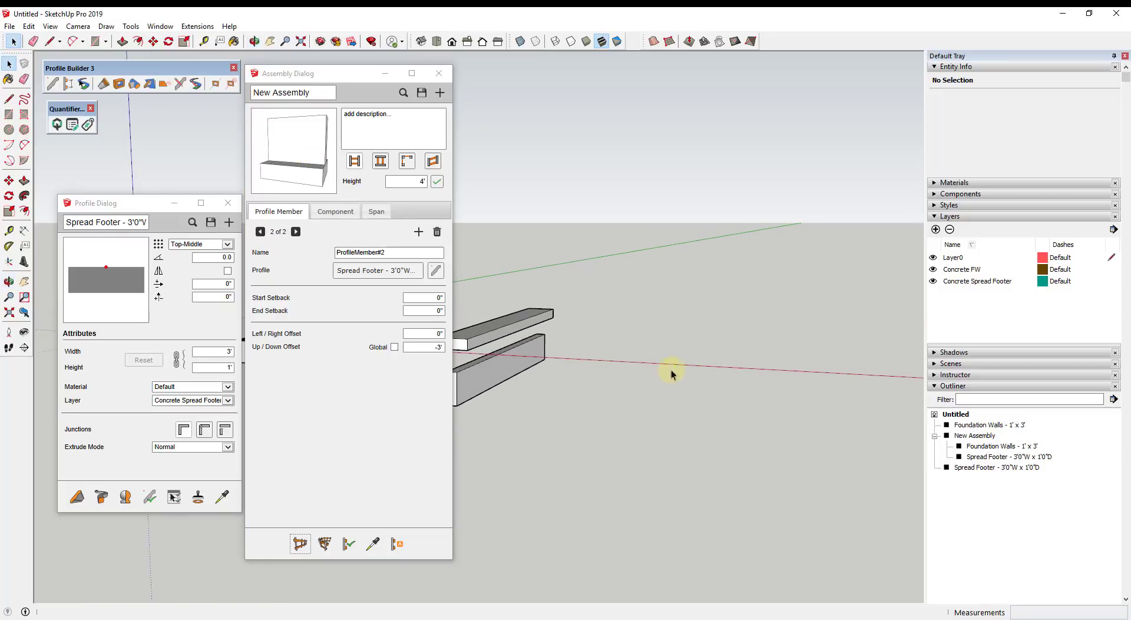
pyautogui.click(300, 543)
pyautogui.click(585, 387)
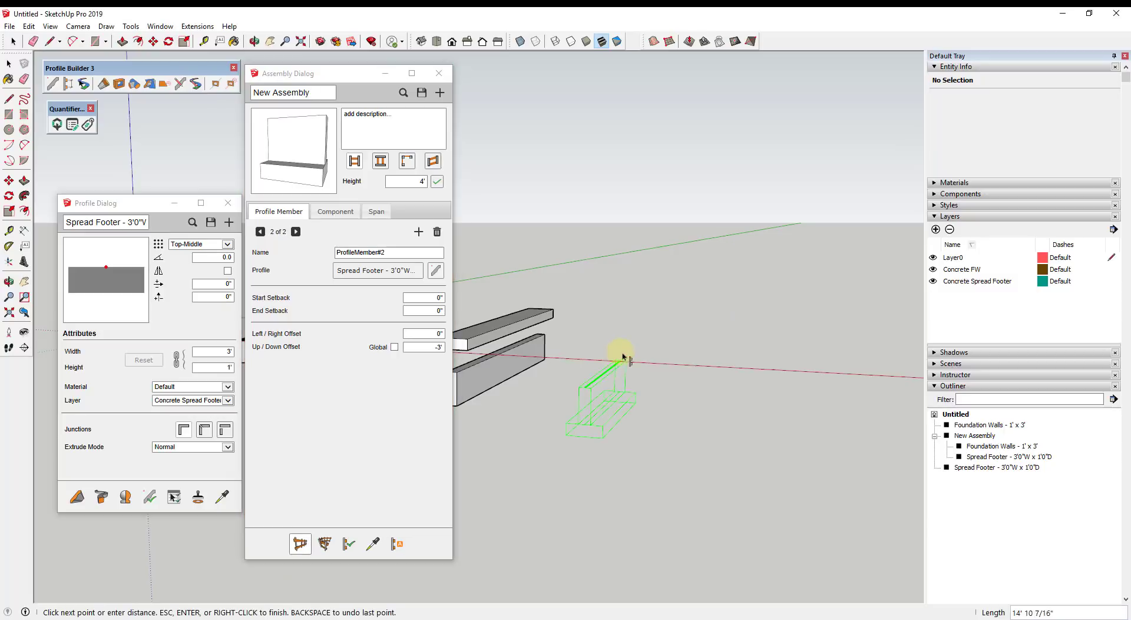
pyautogui.click(636, 352)
pyautogui.press('Return')
pyautogui.scroll(3, 638, 360)
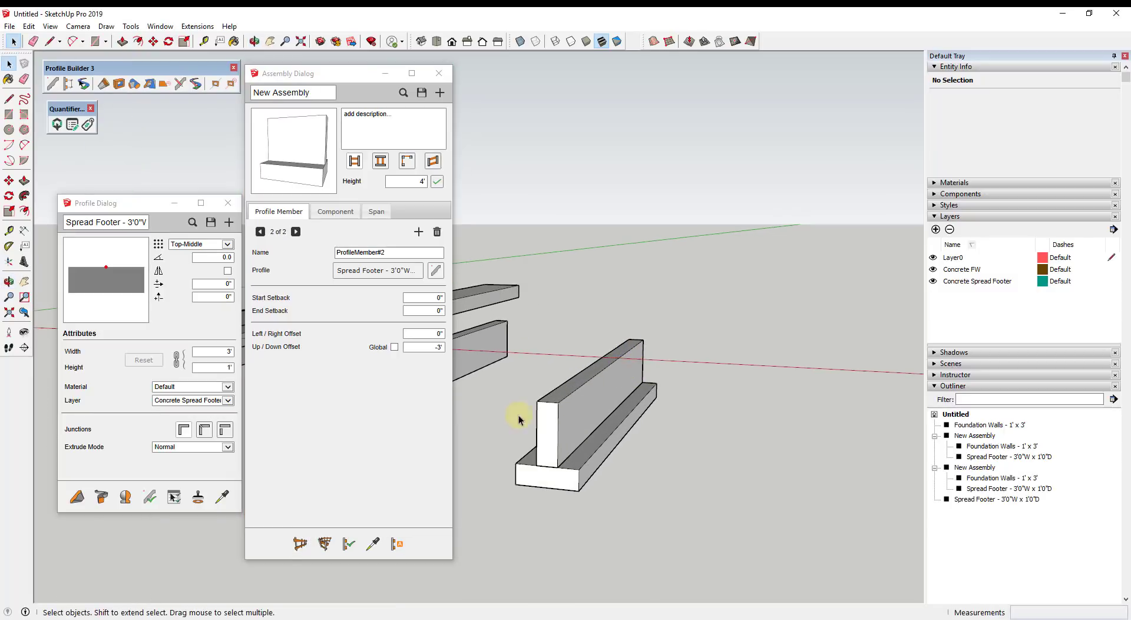
# Select the newly built assembly and check its layer assignments by toggling the Concrete FW and Concrete Spread Footer layers' visibility.
pyautogui.click(555, 438)
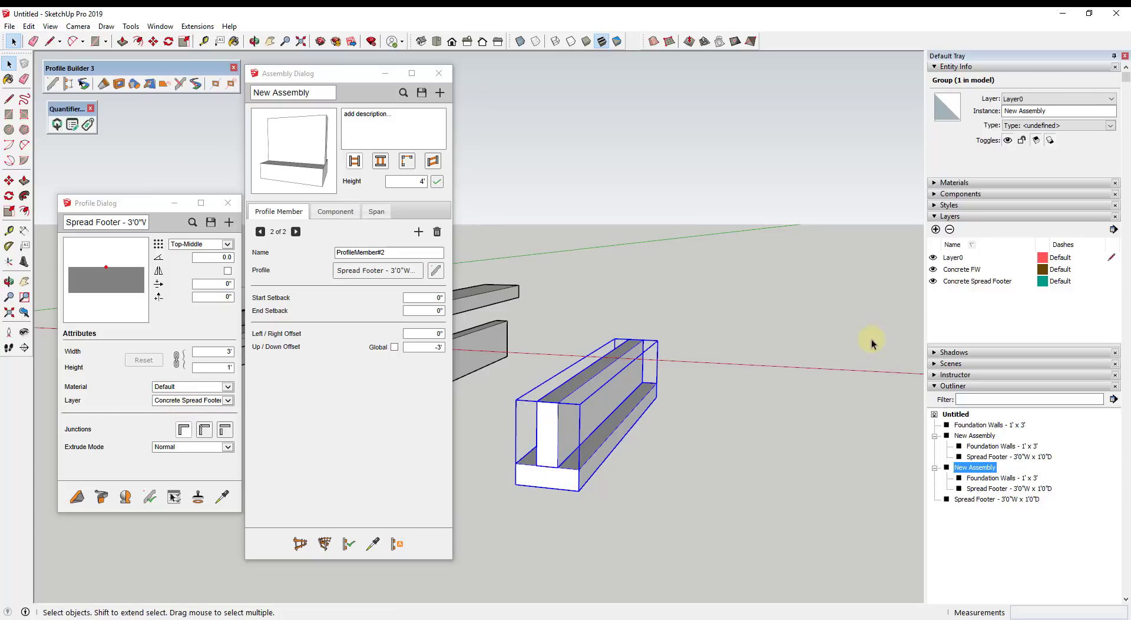
pyautogui.click(933, 269)
pyautogui.click(933, 269)
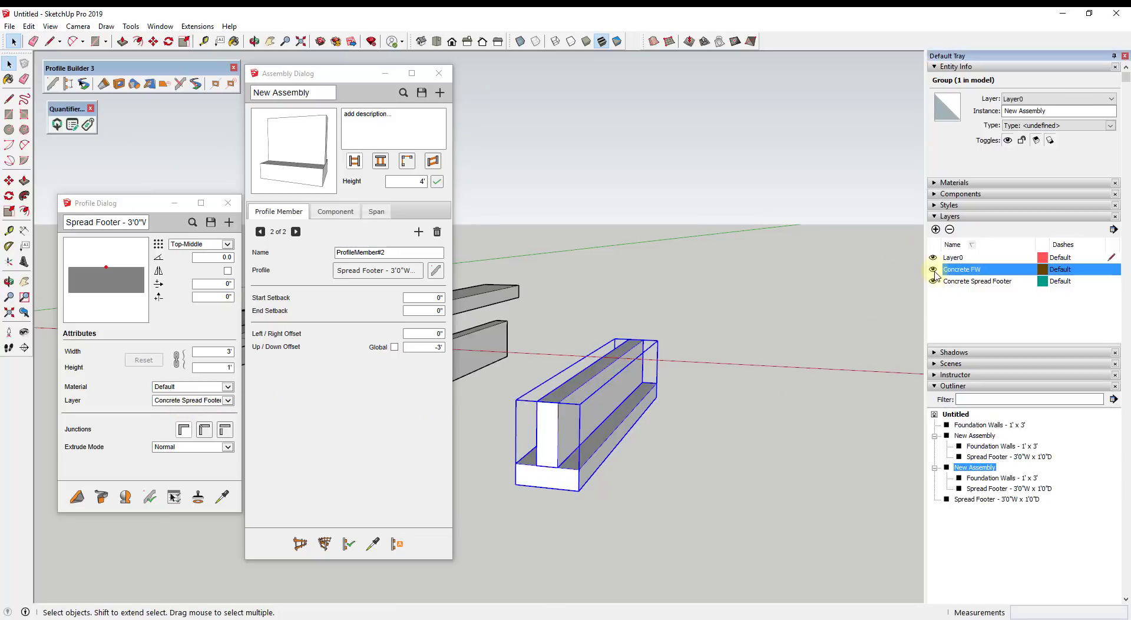
pyautogui.click(935, 282)
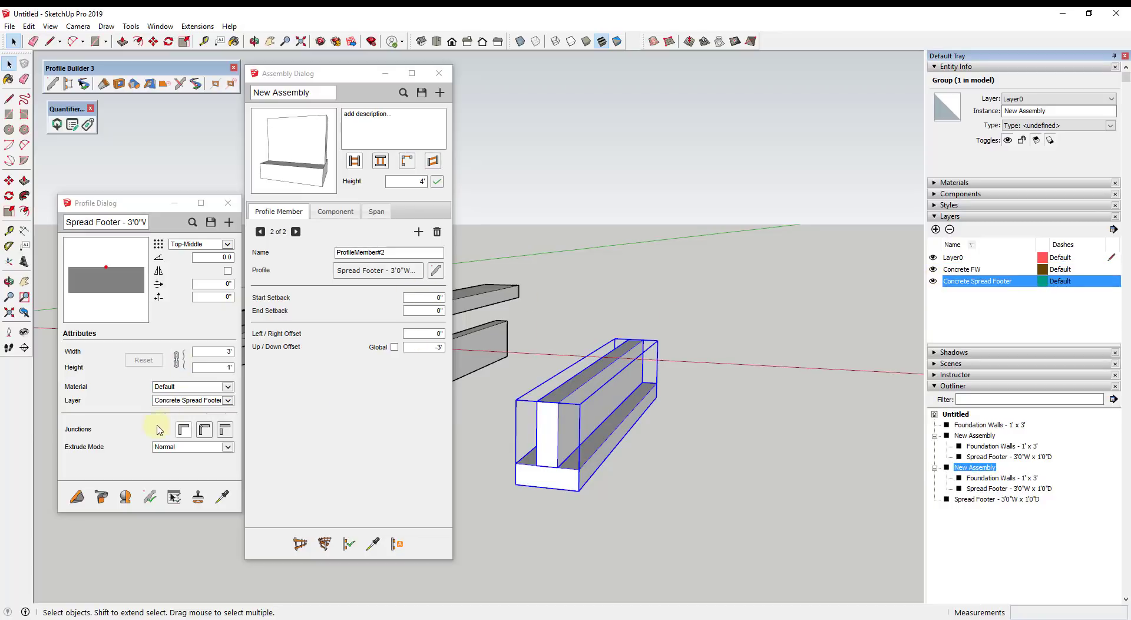
# Save the spread footer profile again, replacing "Spread Footer - 3'0_W x 1'0_D" with its Concrete Spread Footer layer setting.
pyautogui.click(210, 222)
pyautogui.click(522, 509)
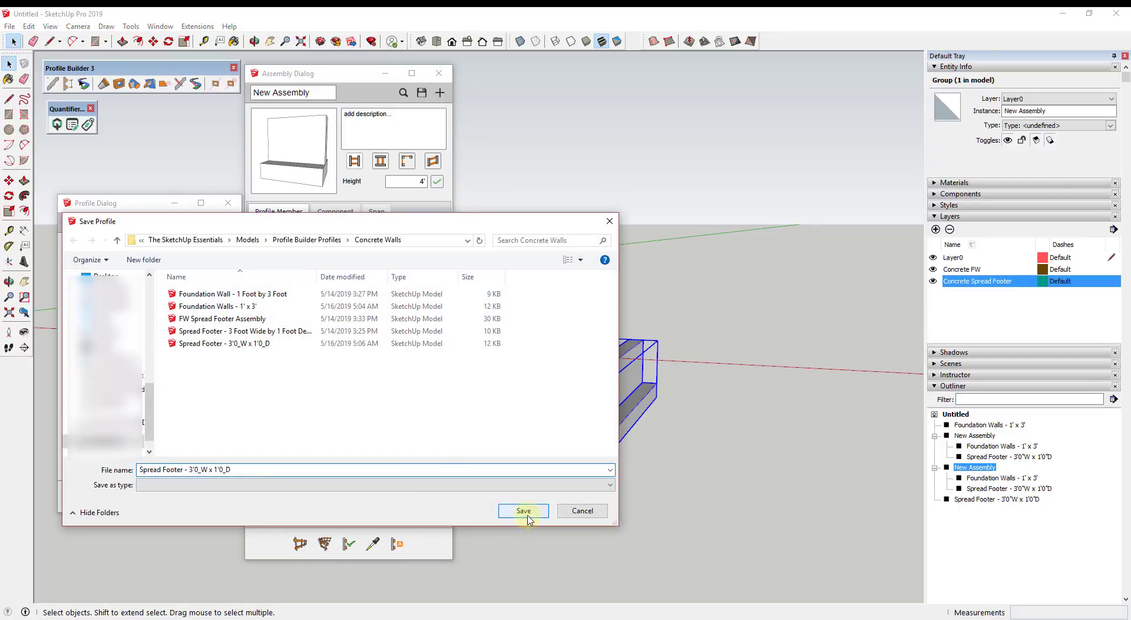
pyautogui.click(593, 320)
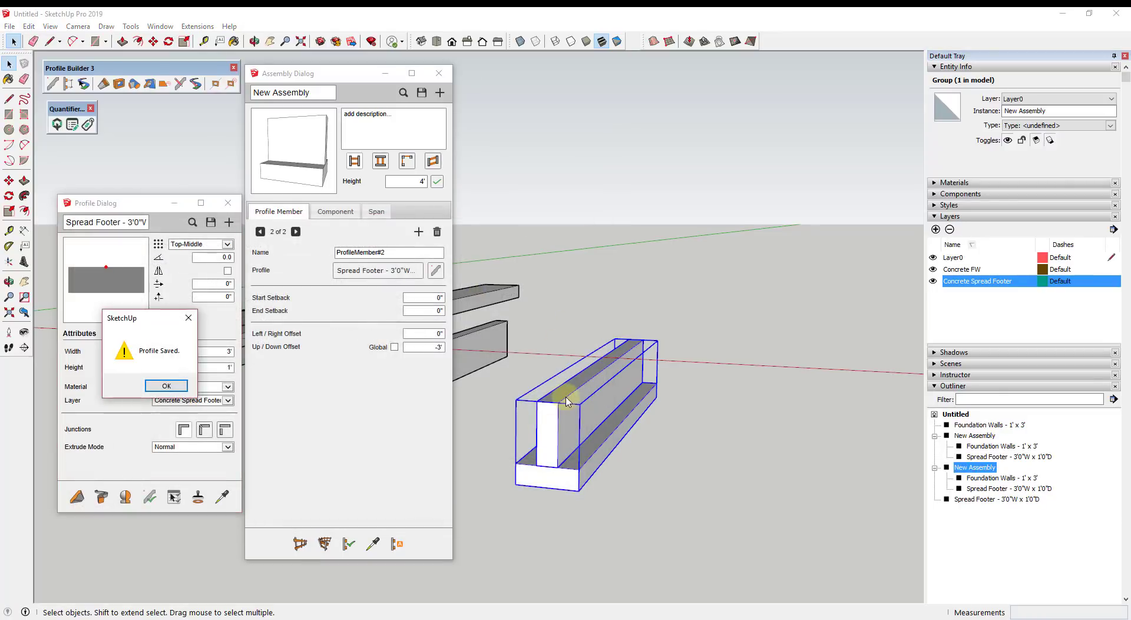
# Edit the spread footer member's profile in the assembly, set its layer to Concrete Spread Footer, and apply the change to the selected test assembly.
pyautogui.click(175, 391)
pyautogui.scroll(-3, 757, 361)
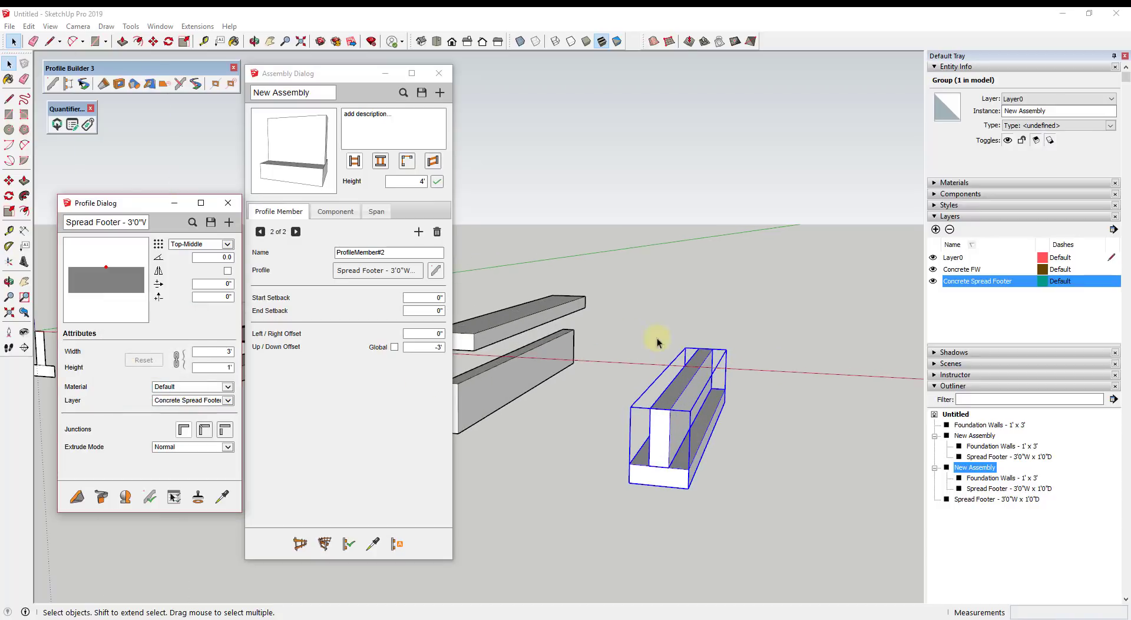
pyautogui.click(435, 270)
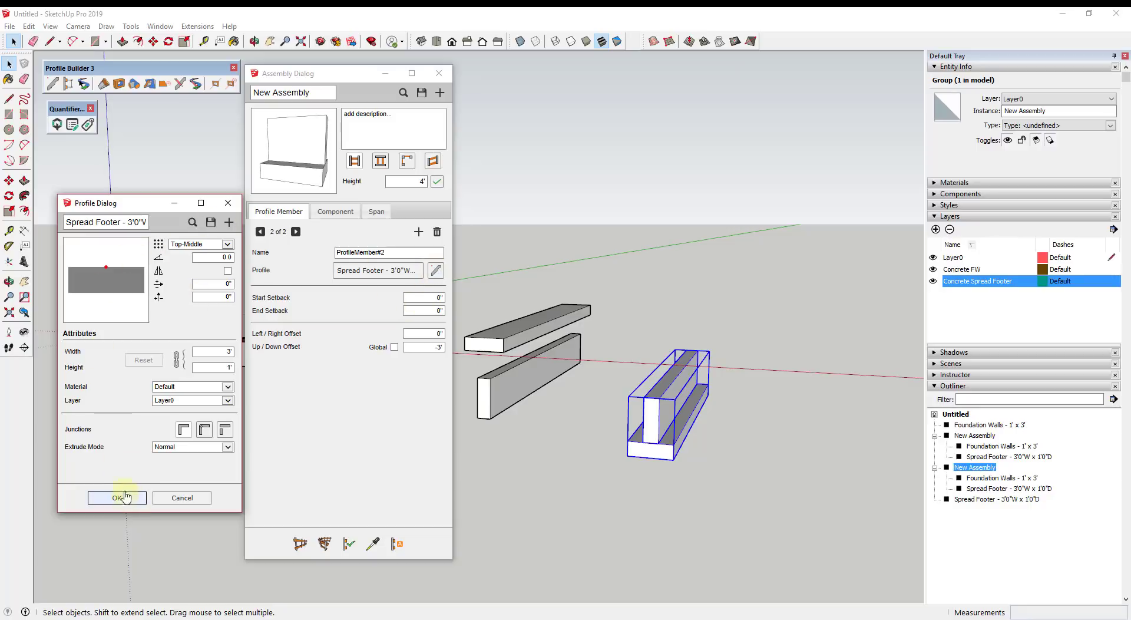
pyautogui.click(184, 401)
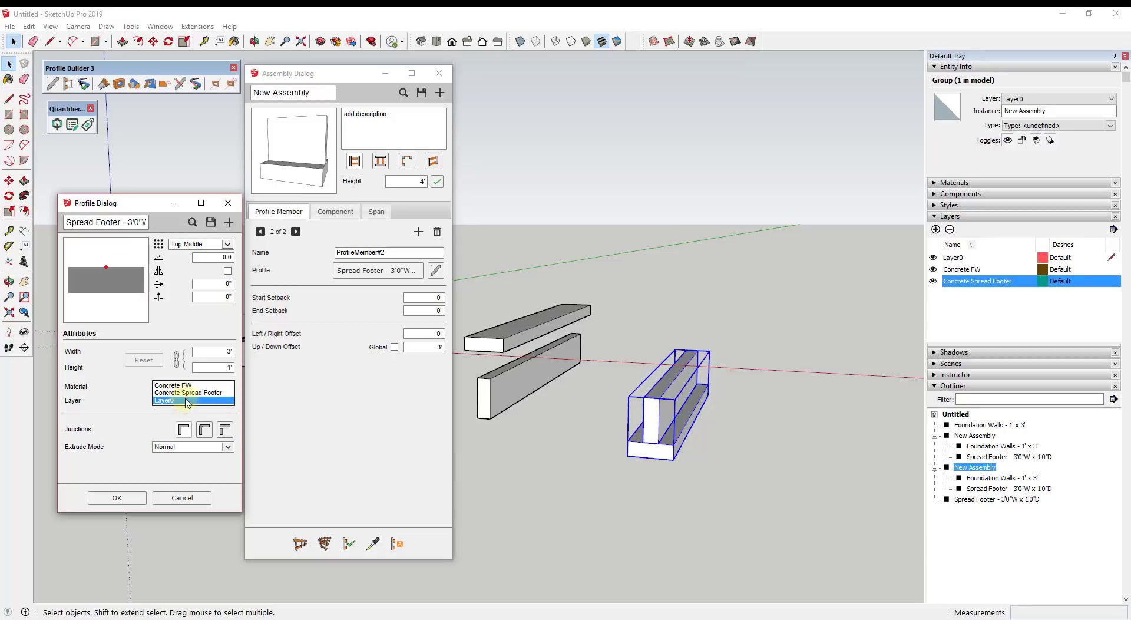
pyautogui.click(187, 393)
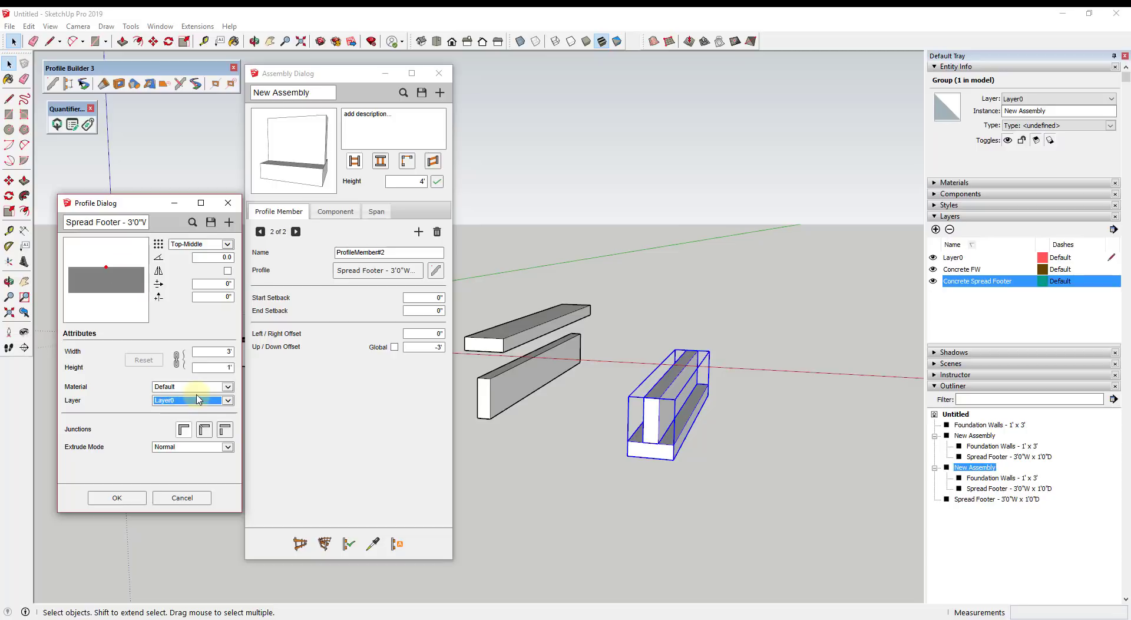
pyautogui.click(131, 498)
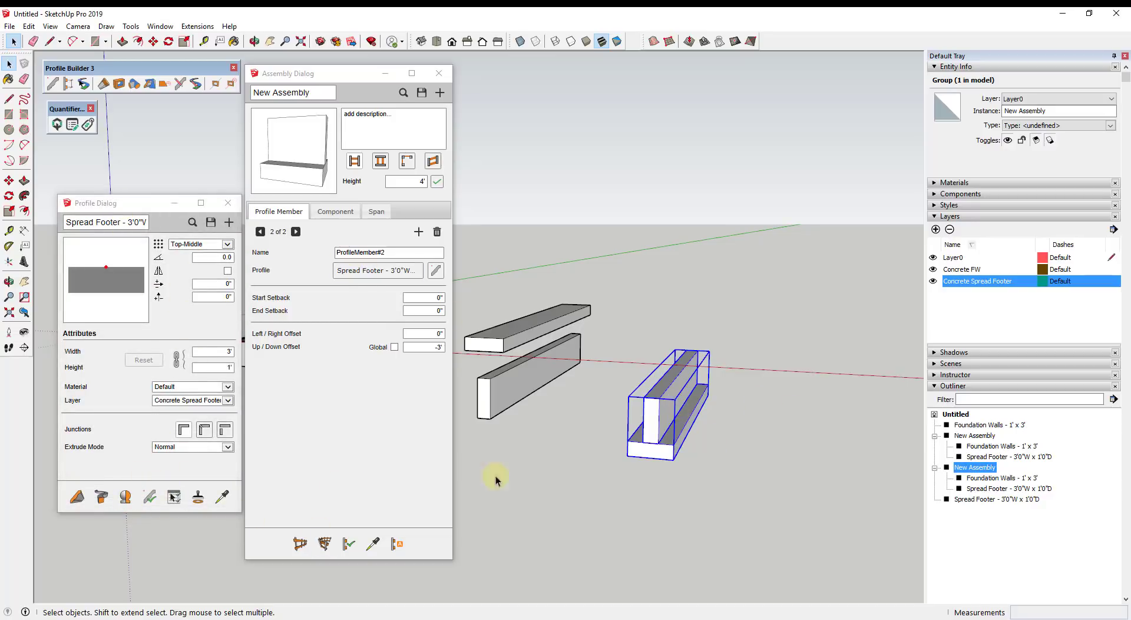
pyautogui.click(345, 551)
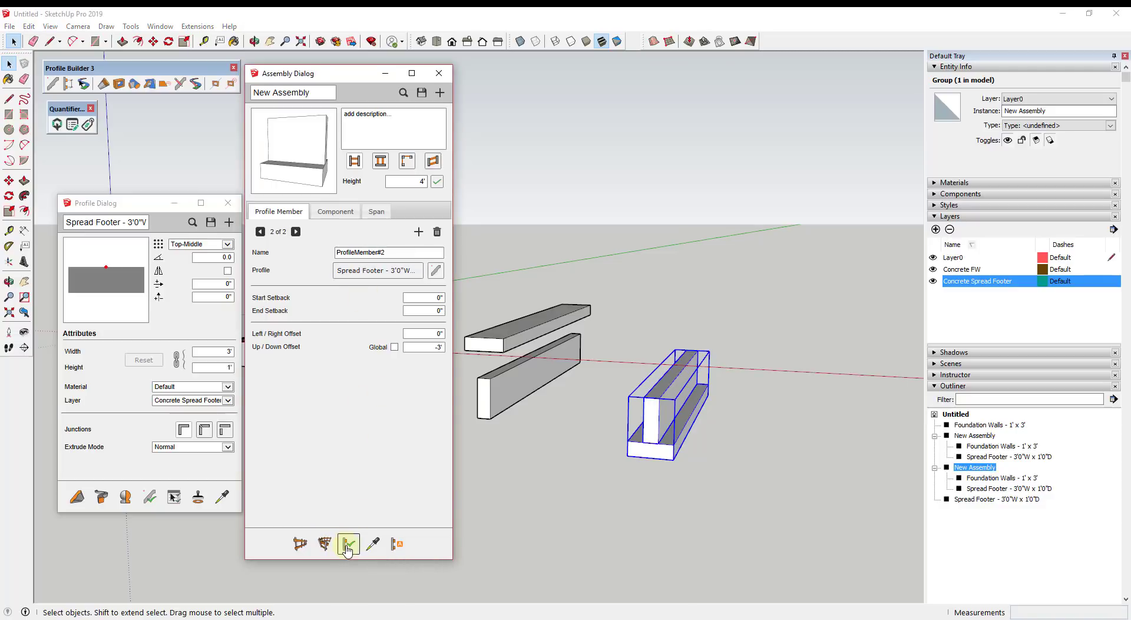
# Check the footer's layer assignment by toggling the Concrete Spread Footer layer's visibility.
pyautogui.click(933, 281)
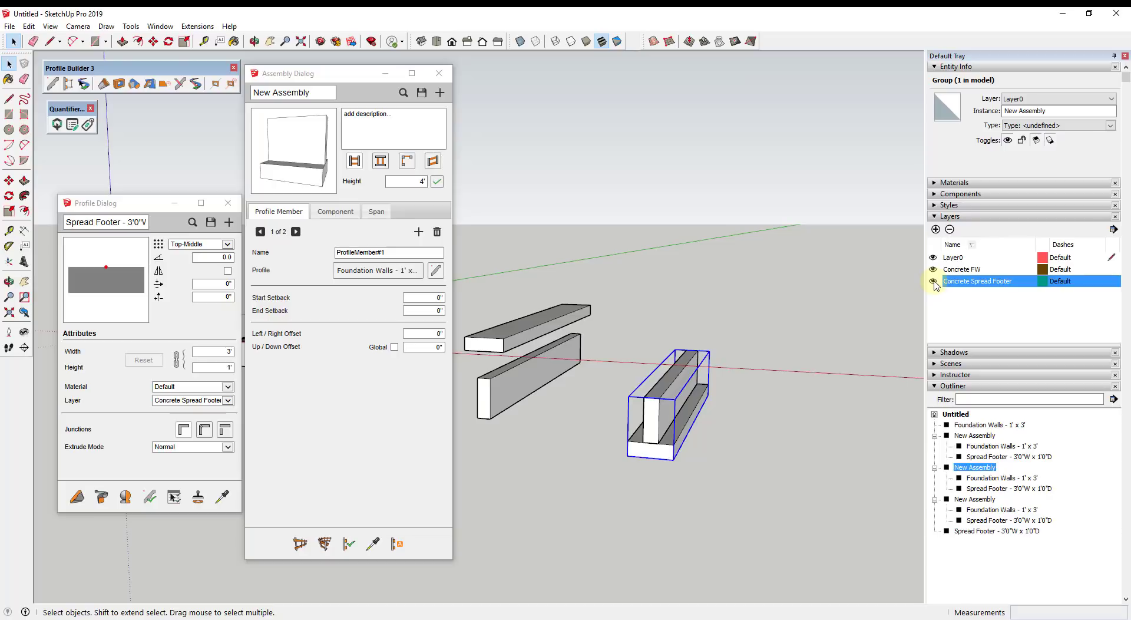
pyautogui.click(934, 282)
pyautogui.scroll(-3, 630, 376)
pyautogui.moveTo(761, 375); pyautogui.dragTo(689, 356, button='middle')
pyautogui.click(933, 281)
# Sketch an L-shaped floor outline beside the test assemblies: a large rectangle with a corner rectangle of about 24' by 14' cut away.
pyautogui.scroll(-2, 706, 356)
pyautogui.press('r')
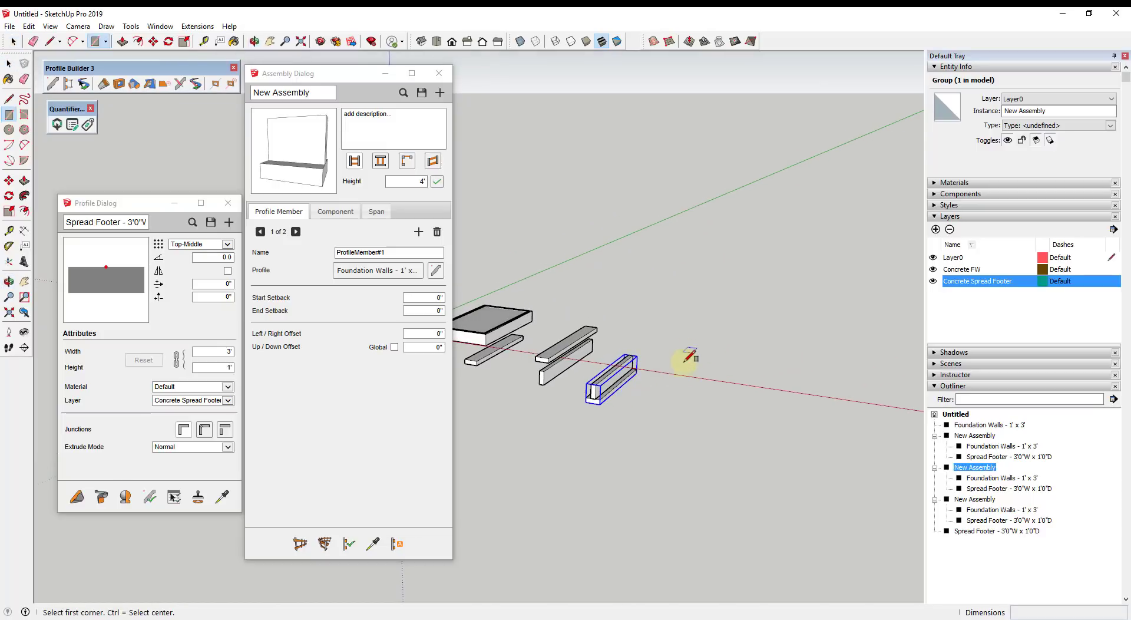
pyautogui.click(683, 373)
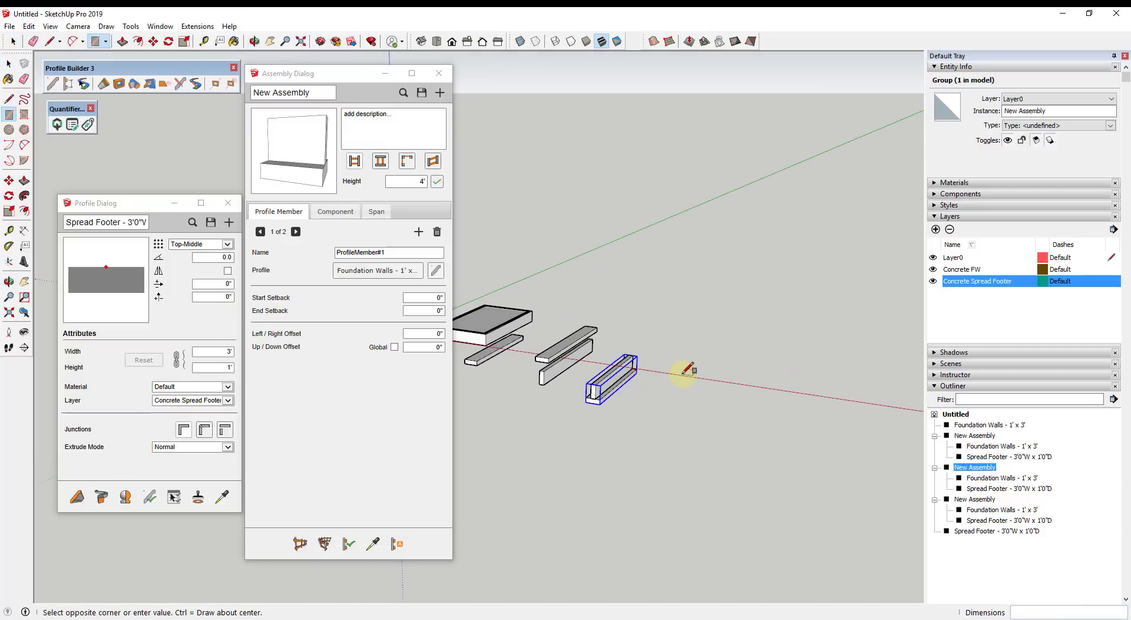
pyautogui.click(876, 330)
pyautogui.click(878, 330)
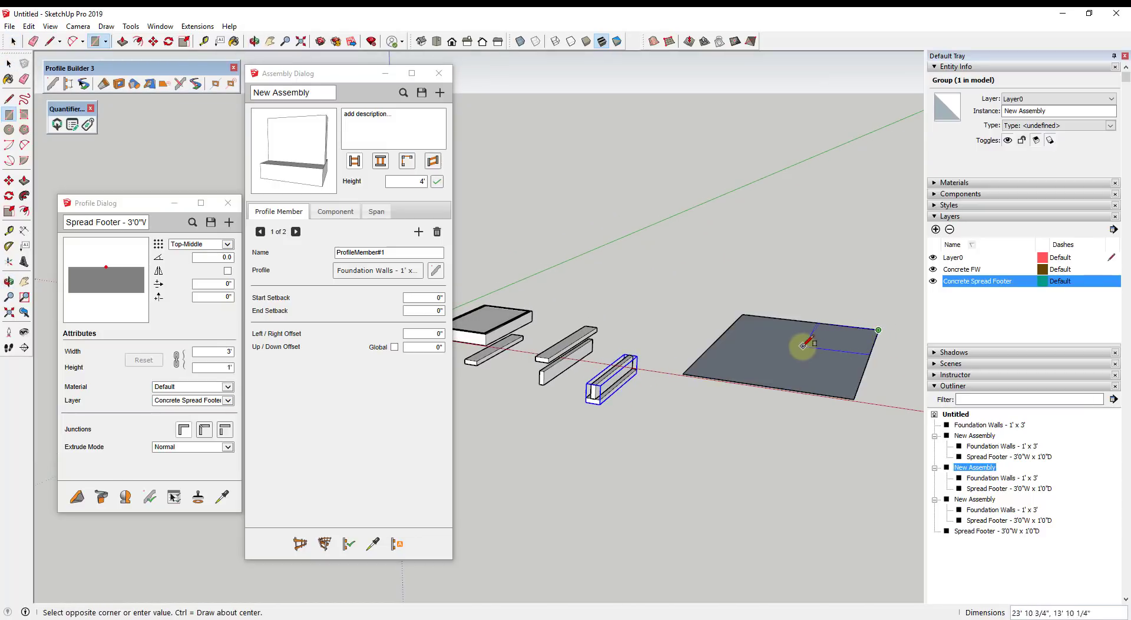
pyautogui.click(806, 348)
pyautogui.press('e')
pyautogui.click(873, 337)
pyautogui.moveTo(873, 330); pyautogui.dragTo(842, 289, button='middle')
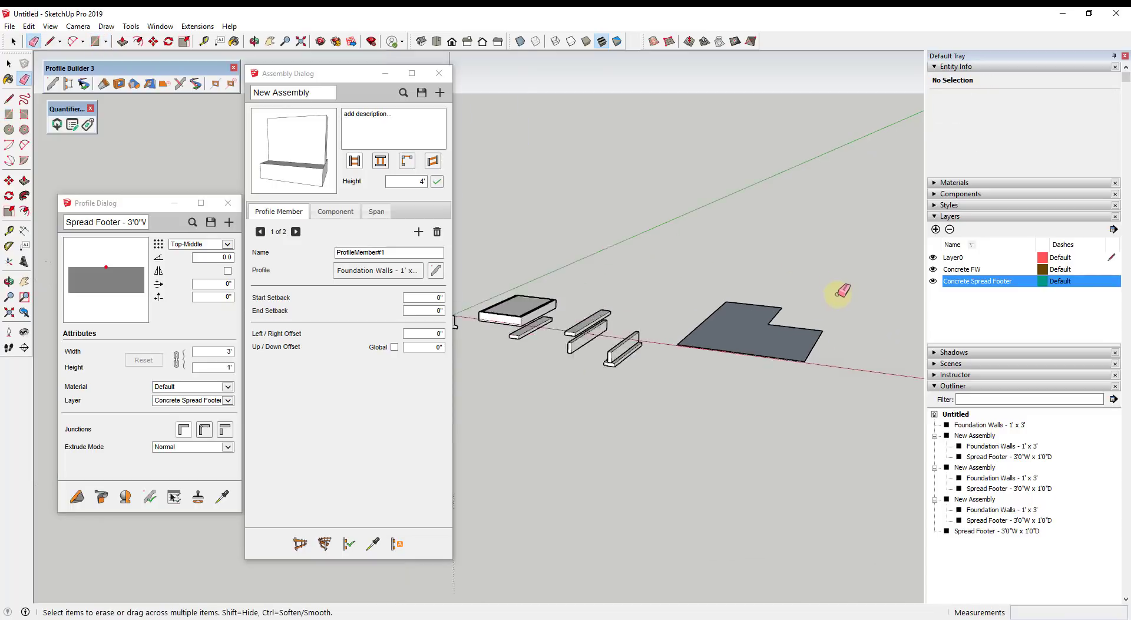
# Reverse the L-shaped face and build the wall and footer assembly along its boundary edges.
pyautogui.scroll(3, 737, 341)
pyautogui.press('space')
pyautogui.rightClick(714, 354)
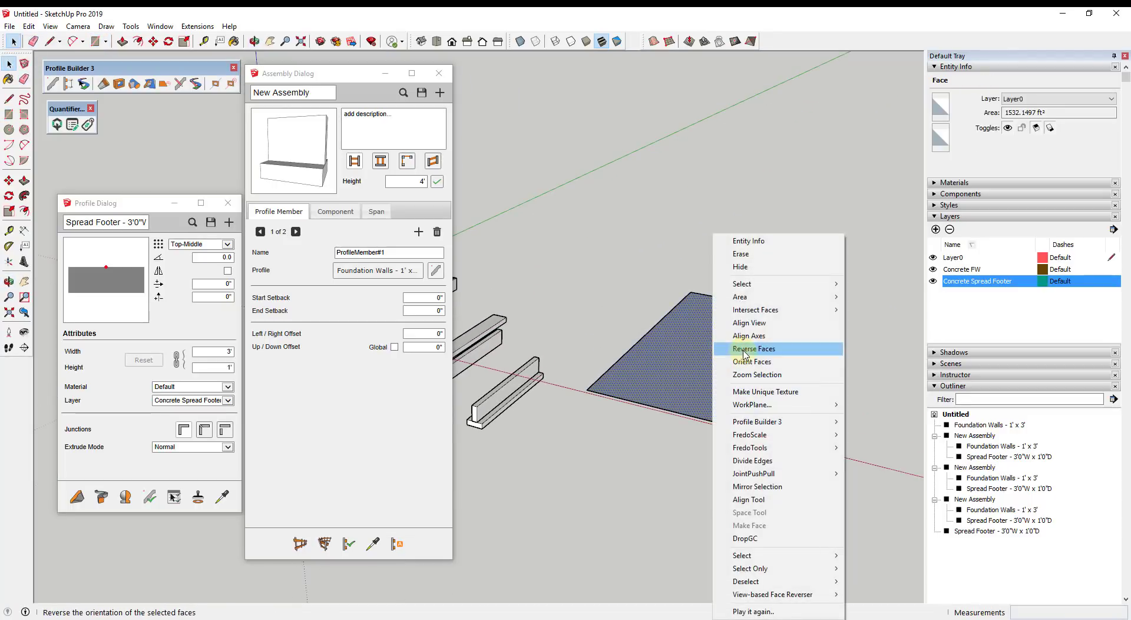
pyautogui.click(744, 348)
pyautogui.keyDown('shift'); pyautogui.doubleClick(683, 351); pyautogui.keyUp('shift')
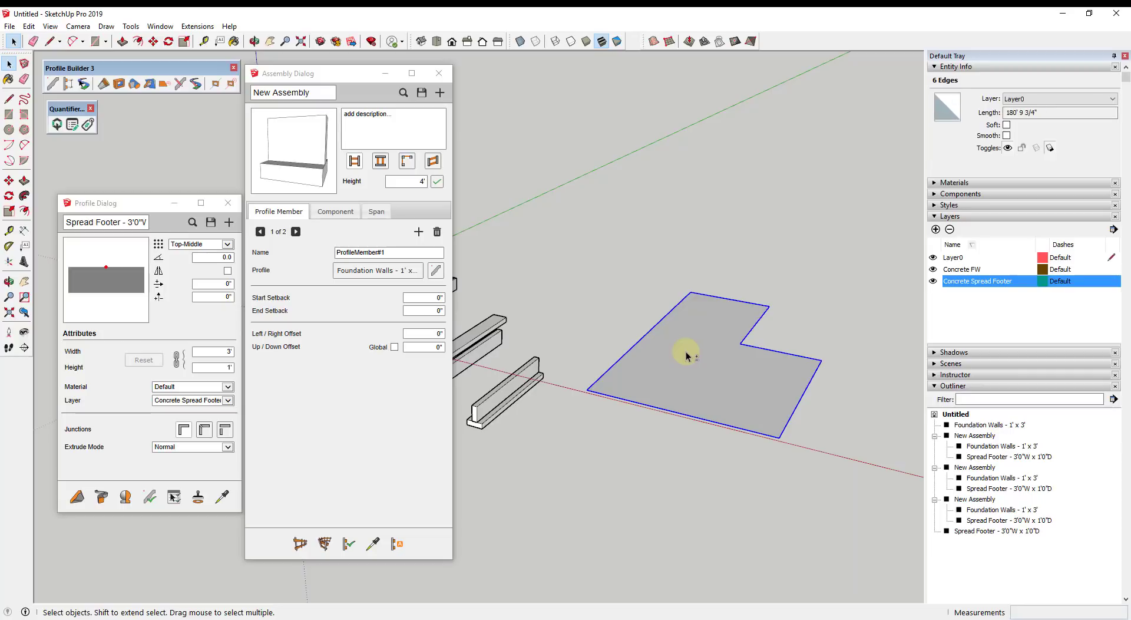
pyautogui.click(324, 546)
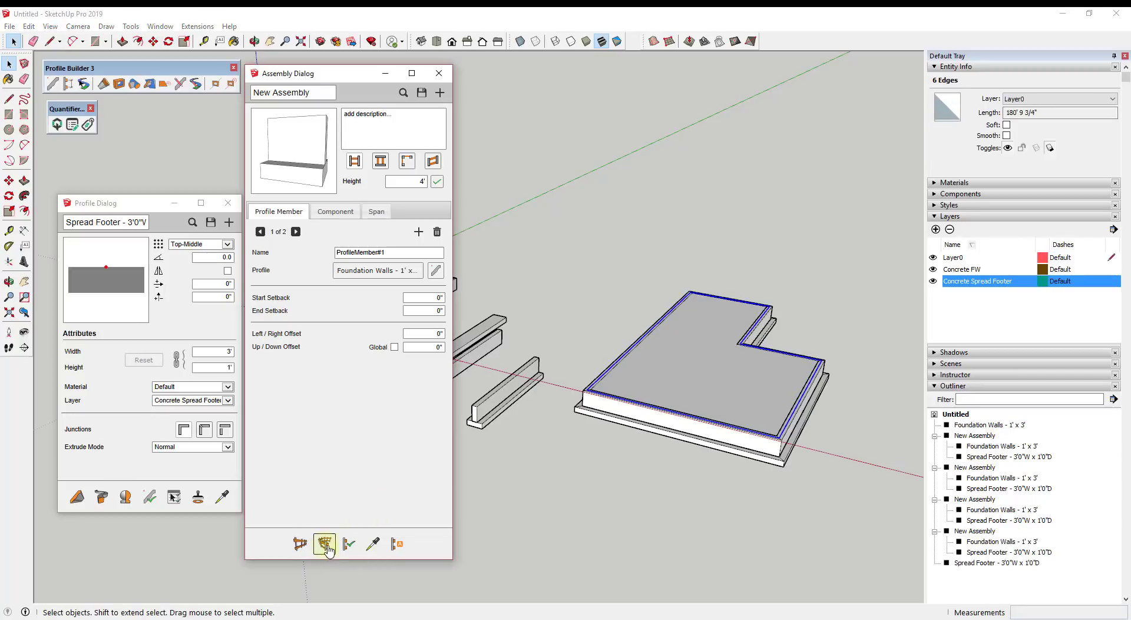
pyautogui.moveTo(740, 472); pyautogui.dragTo(715, 349, button='middle')
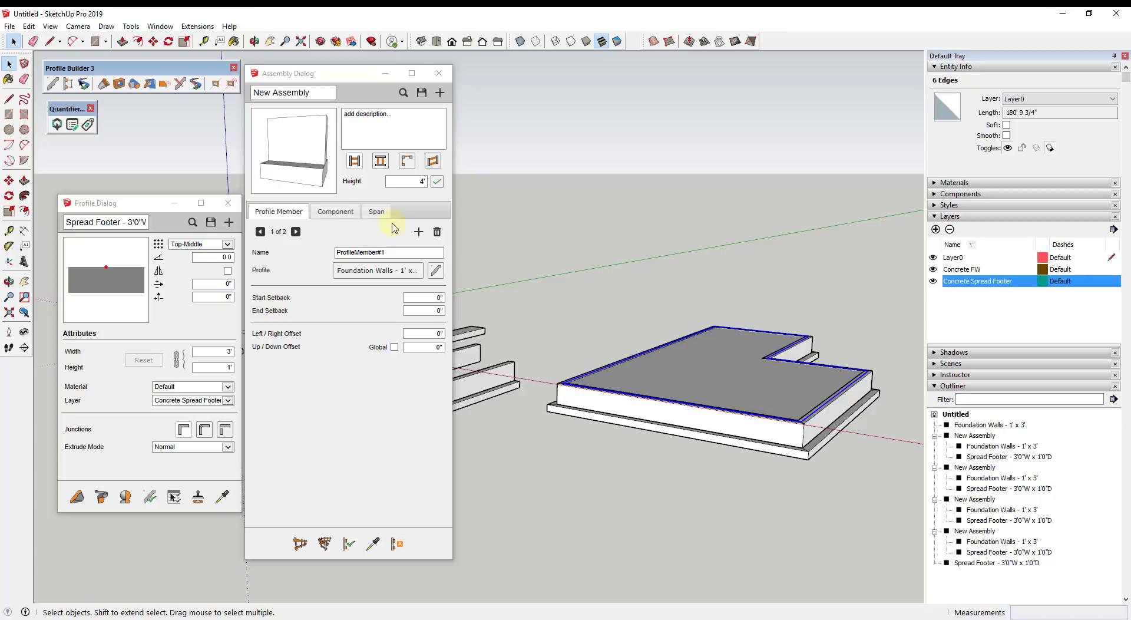
# Name the assembly "Conc FW and SF Assembly - 1'x3'FW3'x1'SF".
pyautogui.click(317, 94)
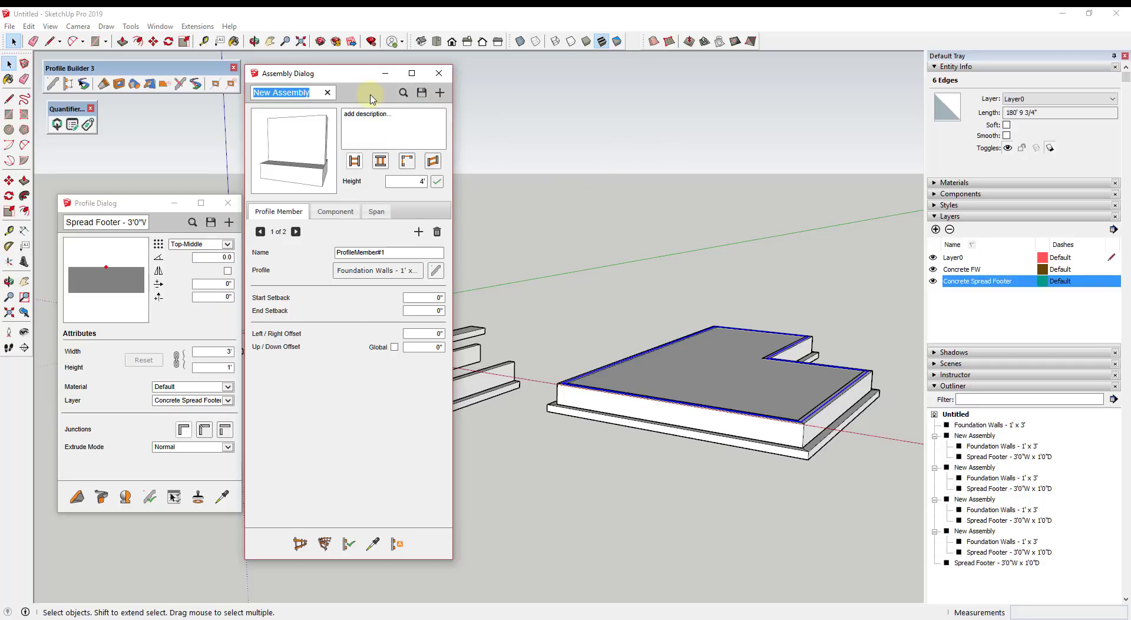
pyautogui.write('F')
pyautogui.write('Conc')
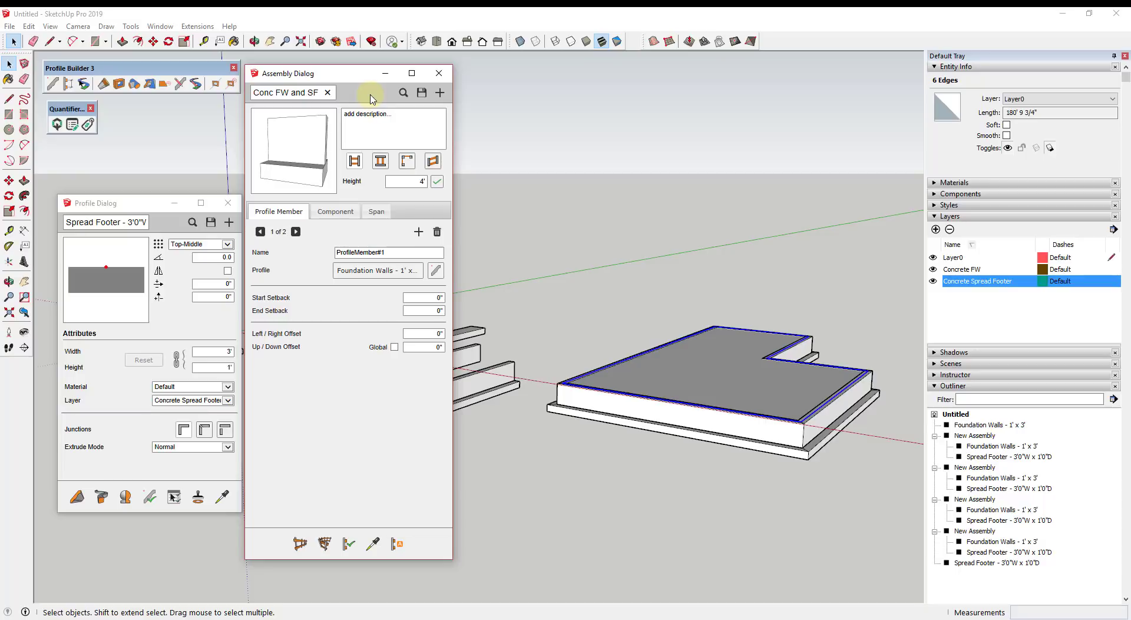
pyautogui.write('  Assembly')
pyautogui.write(' - ')
pyautogui.write("1'x3'")
pyautogui.write('FW')
pyautogui.write("3'x1")
pyautogui.write("'SF")
# Save the assembly to the Concrete Walls folder as "Assembly_Conc FW and SF -1'x3'FW3'x1'SF".
pyautogui.click(421, 93)
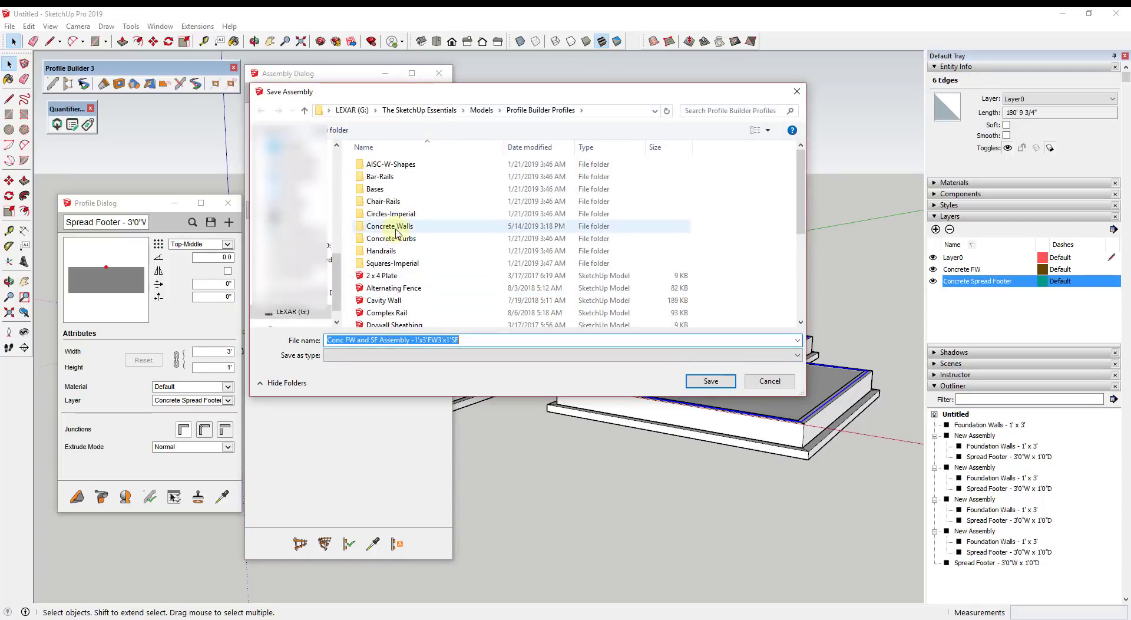
pyautogui.doubleClick(396, 230)
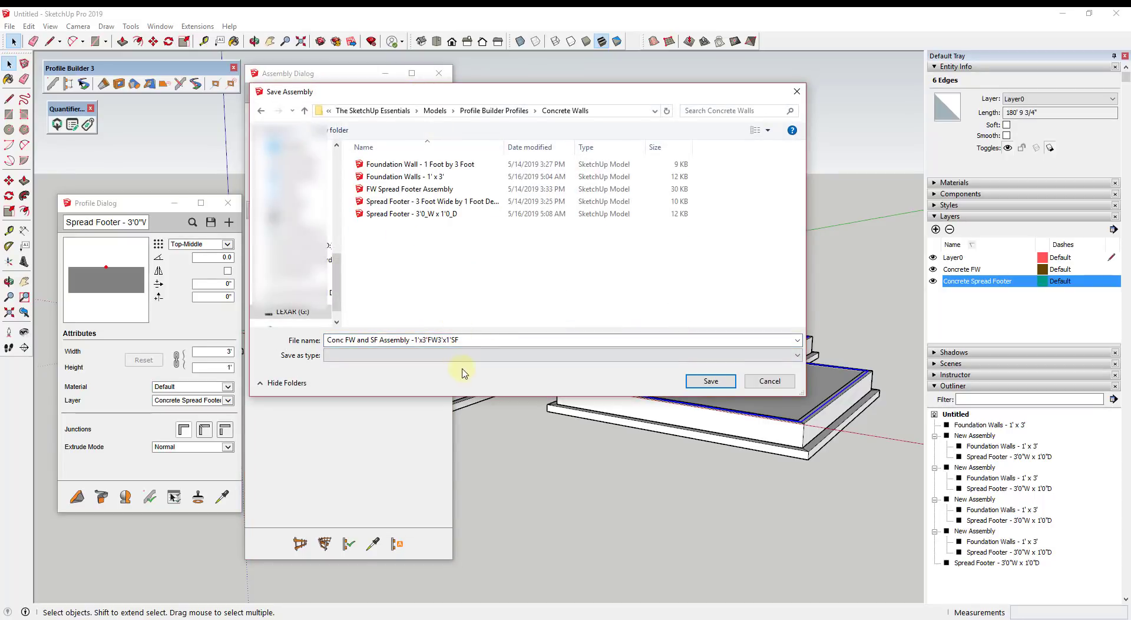
pyautogui.click(379, 340)
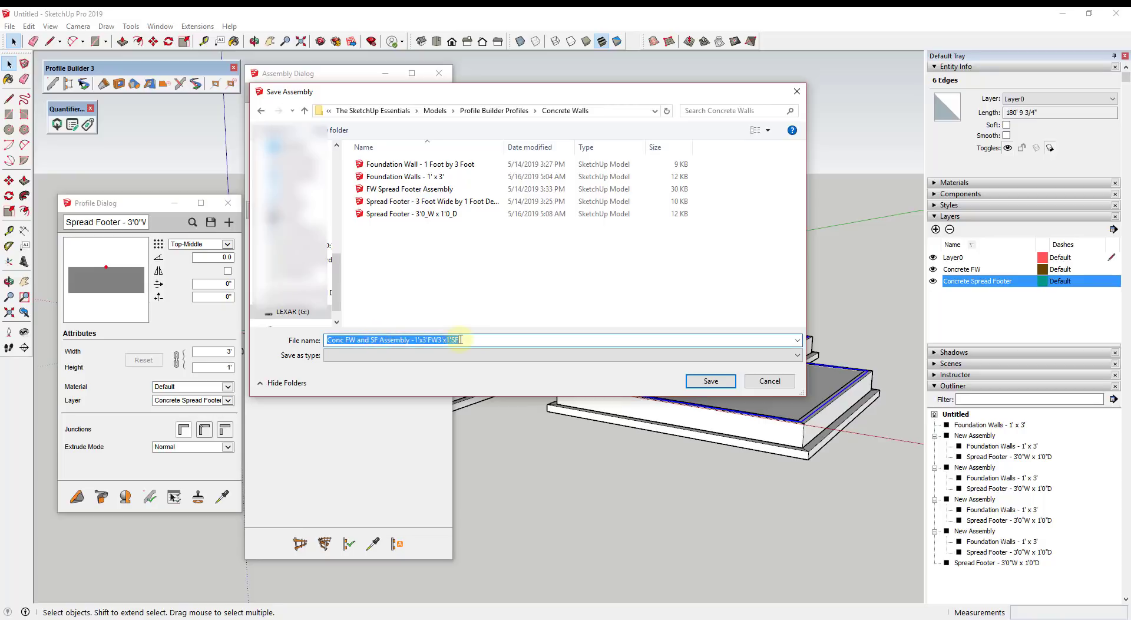
pyautogui.press('Home')
pyautogui.write('Assemb')
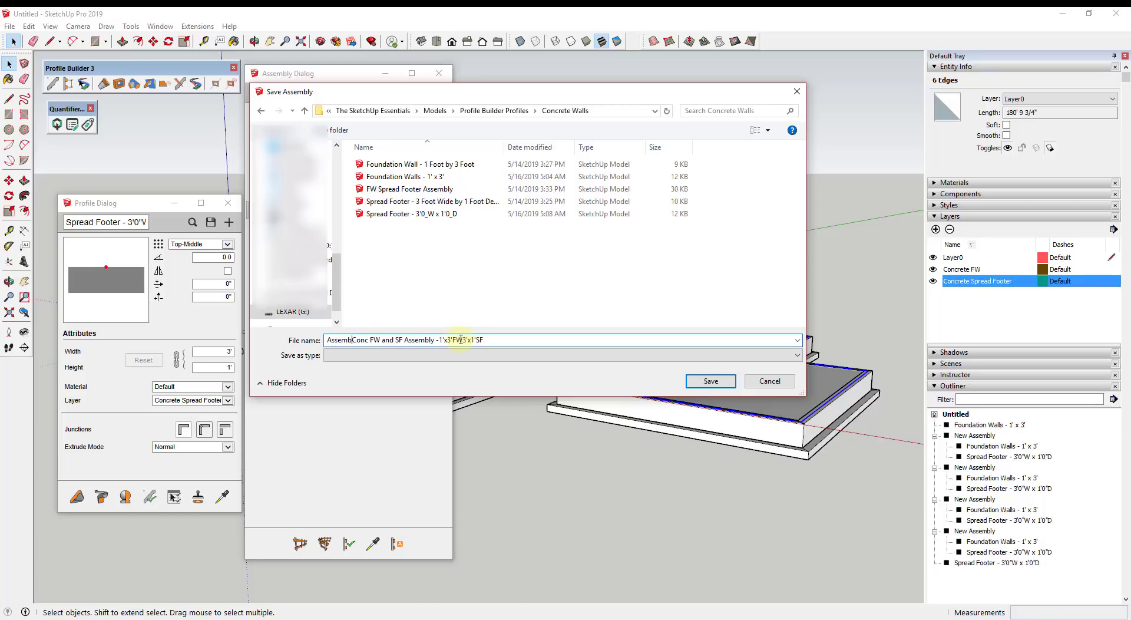
pyautogui.write('ly_')
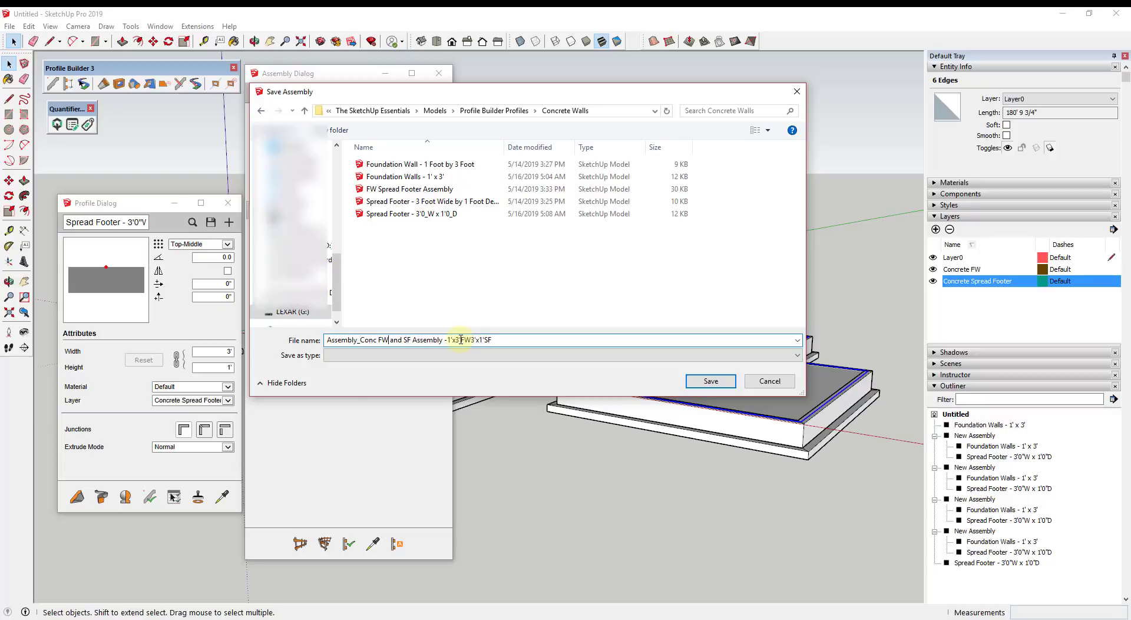
pyautogui.press('Delete')
pyautogui.press('Delete')
pyautogui.press('Delete')
pyautogui.press('Delete')
pyautogui.press('Delete')
pyautogui.press('Delete')
pyautogui.press('Delete')
pyautogui.press('Delete')
pyautogui.press('Delete')
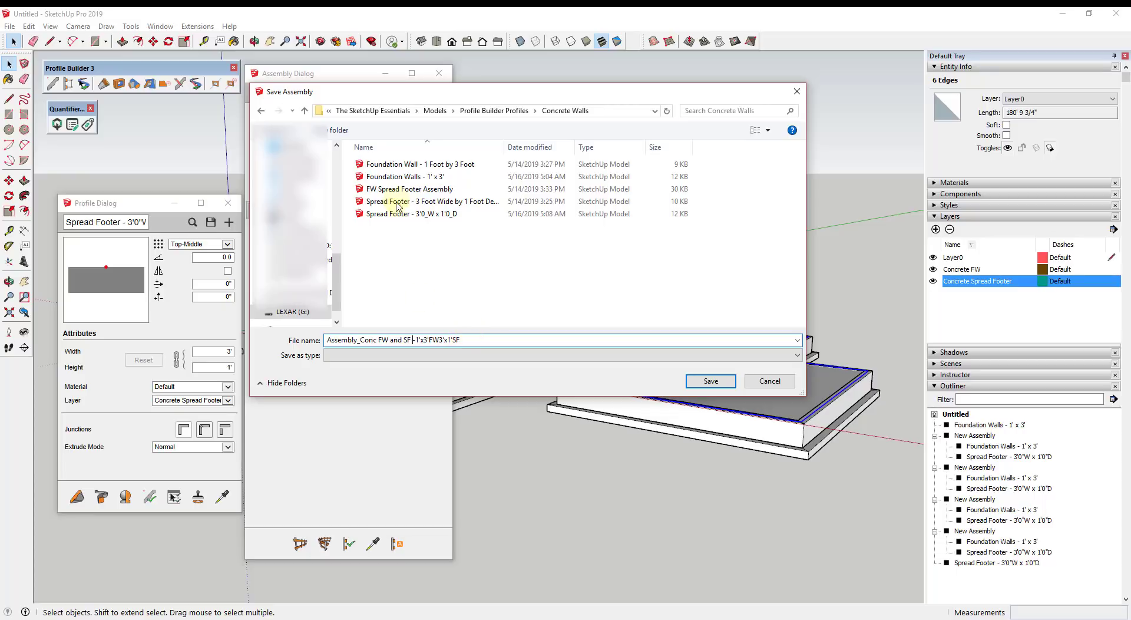
pyautogui.click(713, 380)
pyautogui.click(368, 344)
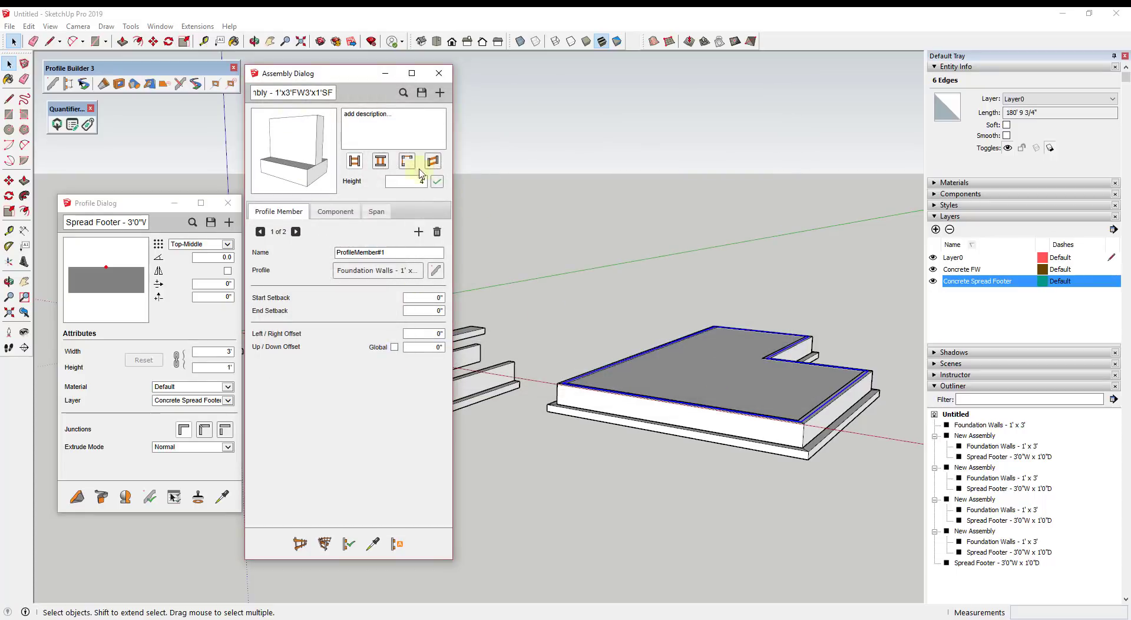
# Close the assembly and profile settings windows.
pyautogui.scroll(-4, 716, 309)
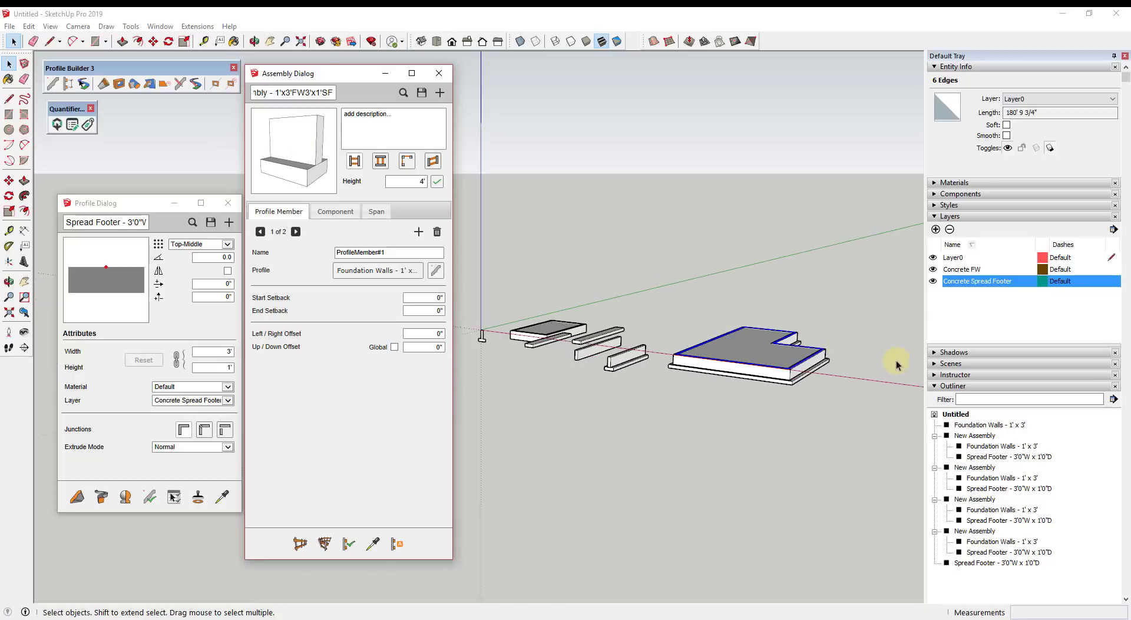
pyautogui.scroll(4, 824, 354)
pyautogui.click(439, 73)
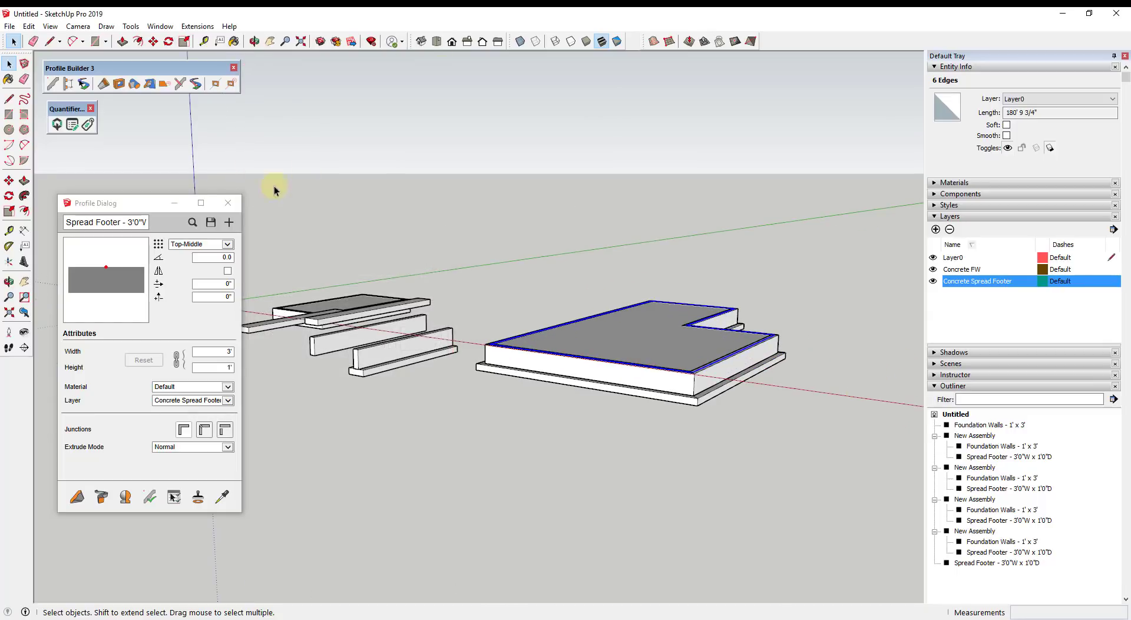
pyautogui.click(228, 205)
# Select the L-shaped foundation assembly and examine its wall and footer from several angles.
pyautogui.moveTo(633, 300); pyautogui.dragTo(716, 342, button='middle')
pyautogui.scroll(-1, 719, 341)
pyautogui.scroll(2, 828, 334)
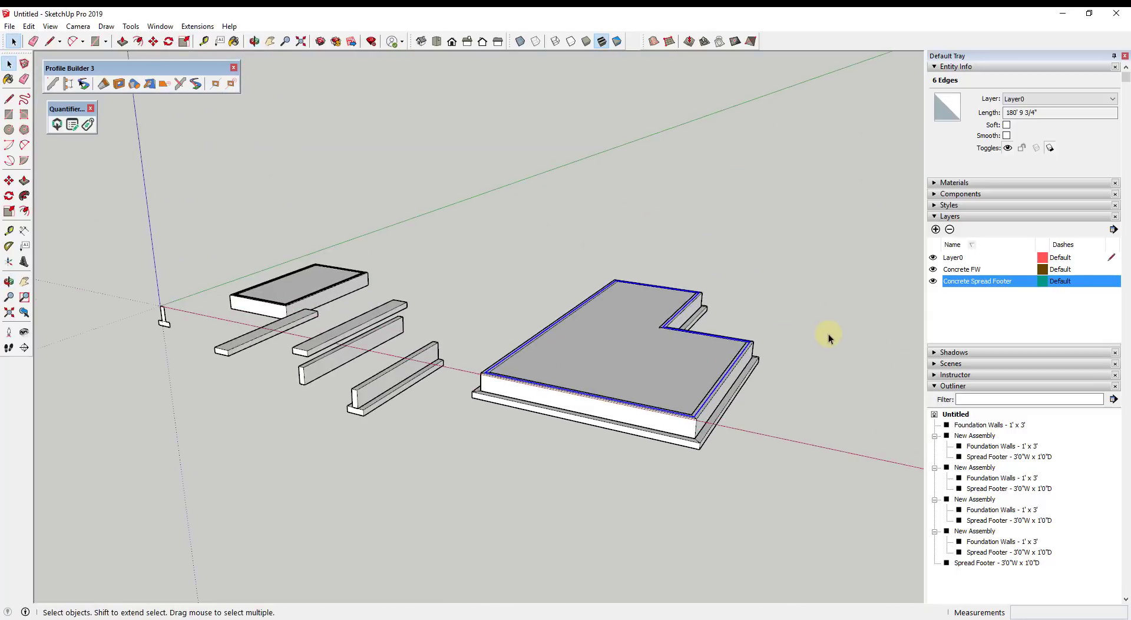
pyautogui.scroll(1, 779, 438)
pyautogui.moveTo(679, 401); pyautogui.dragTo(673, 394, button='middle')
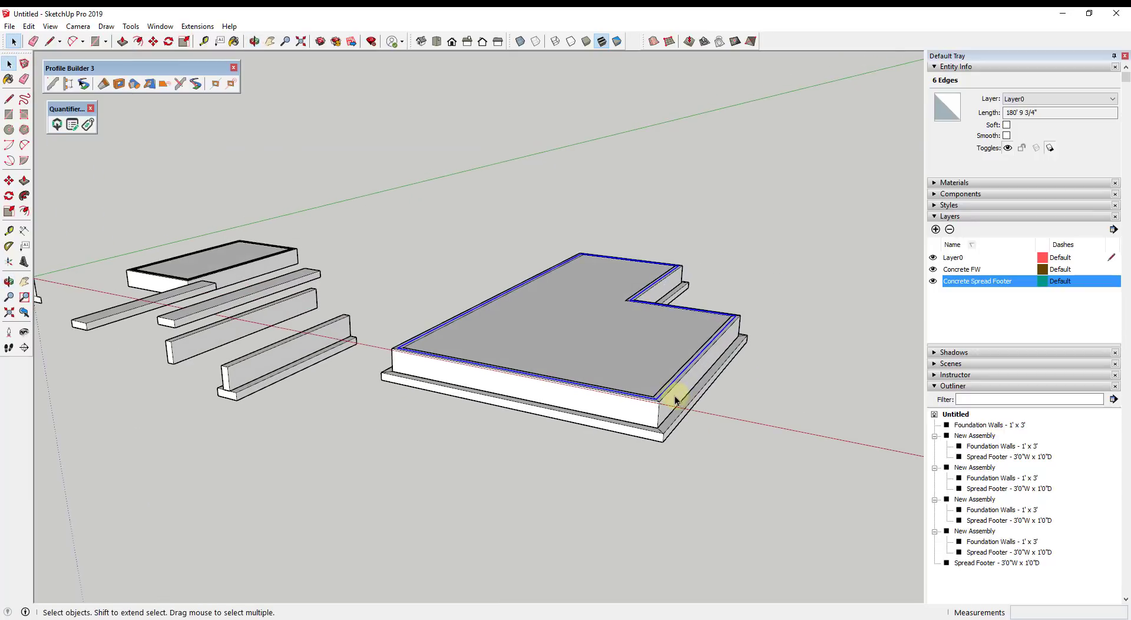
pyautogui.click(704, 338)
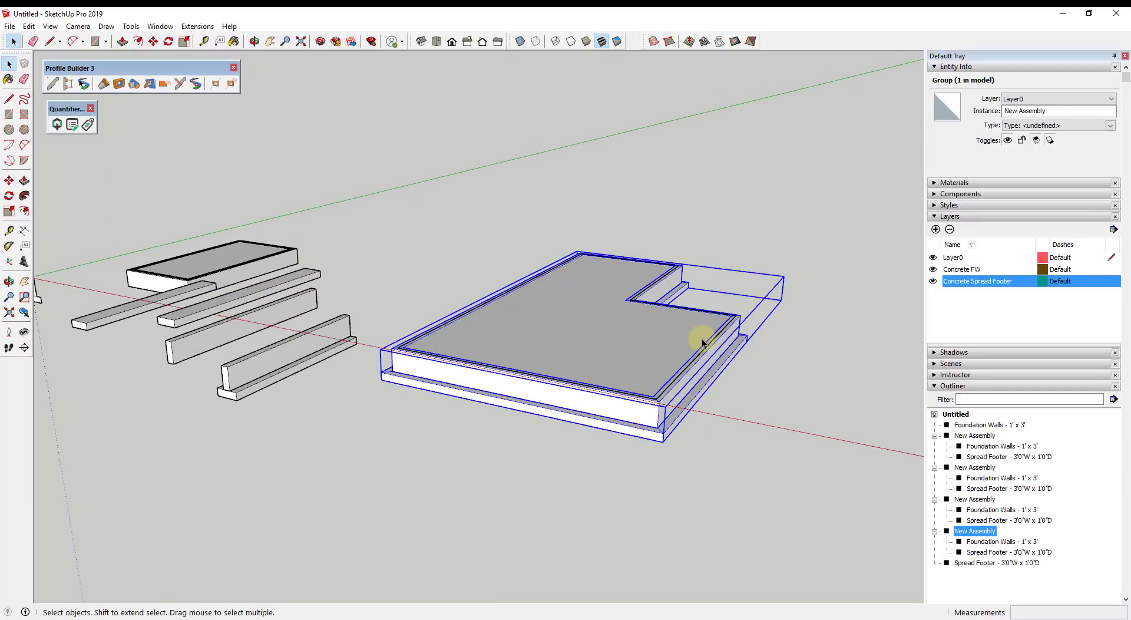
pyautogui.scroll(1, 755, 442)
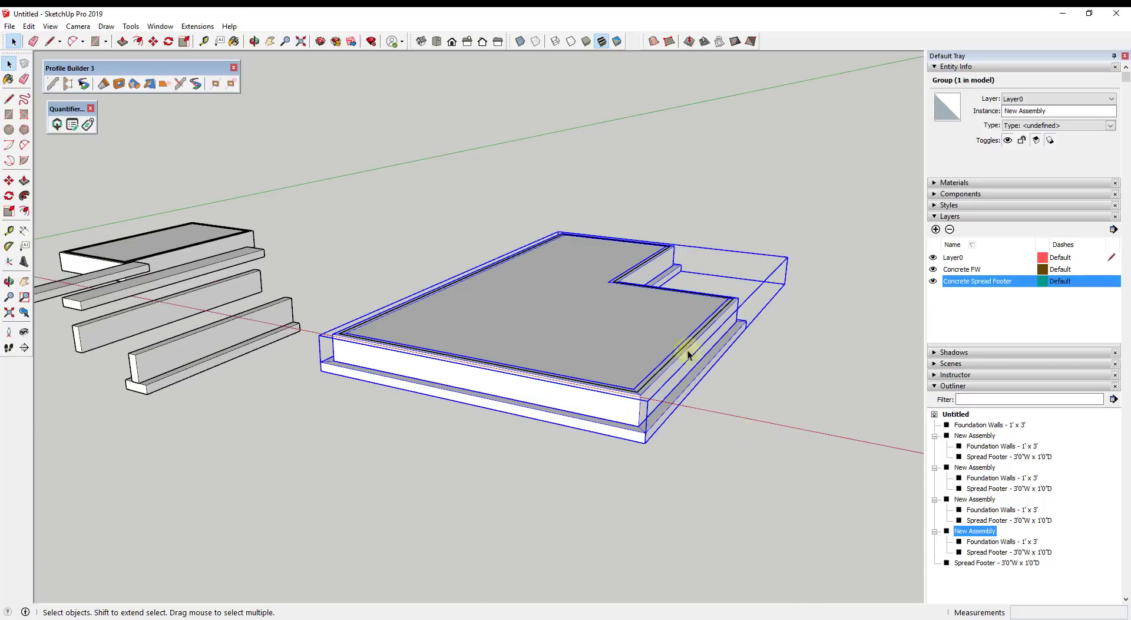
pyautogui.moveTo(687, 350); pyautogui.dragTo(636, 298, button='middle')
pyautogui.scroll(-3, 636, 299)
pyautogui.scroll(2, 636, 298)
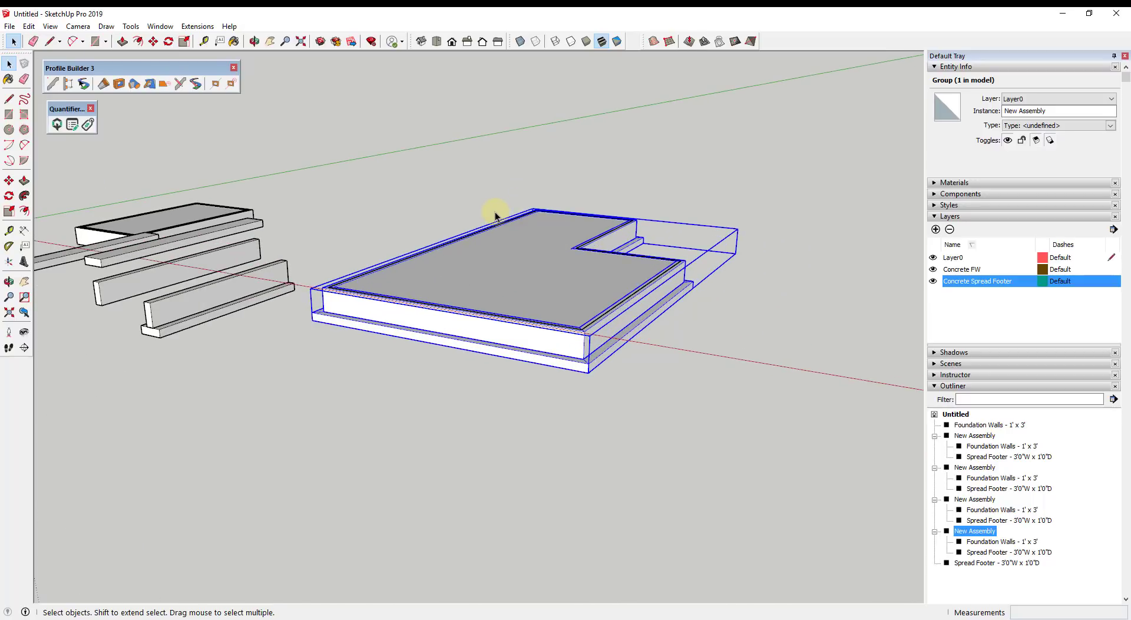
pyautogui.scroll(-3, 508, 192)
pyautogui.scroll(1, 331, 244)
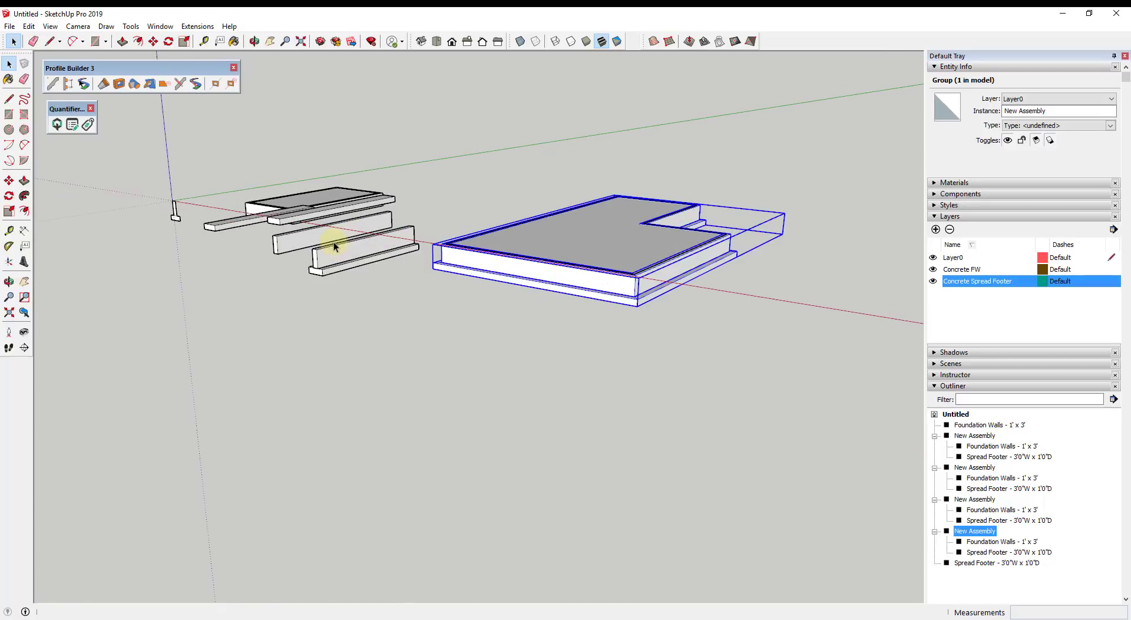
# Erase all the earlier test walls, footers and assemblies plus the original section at the origin, keeping only the L-shaped foundation.
pyautogui.moveTo(331, 244)
pyautogui.mouseDown(button='middle')
pyautogui.moveTo(384, 253)
pyautogui.moveTo(406, 277)
pyautogui.moveTo(397, 272)
pyautogui.mouseUp(button='middle')
pyautogui.press('e')
pyautogui.moveTo(397, 272)
pyautogui.mouseDown()
pyautogui.moveTo(244, 227)
pyautogui.moveTo(232, 189)
pyautogui.moveTo(277, 189)
pyautogui.moveTo(263, 208)
pyautogui.moveTo(328, 176)
pyautogui.moveTo(260, 193)
pyautogui.mouseUp()
pyautogui.scroll(-2, 172, 209)
pyautogui.press('space')
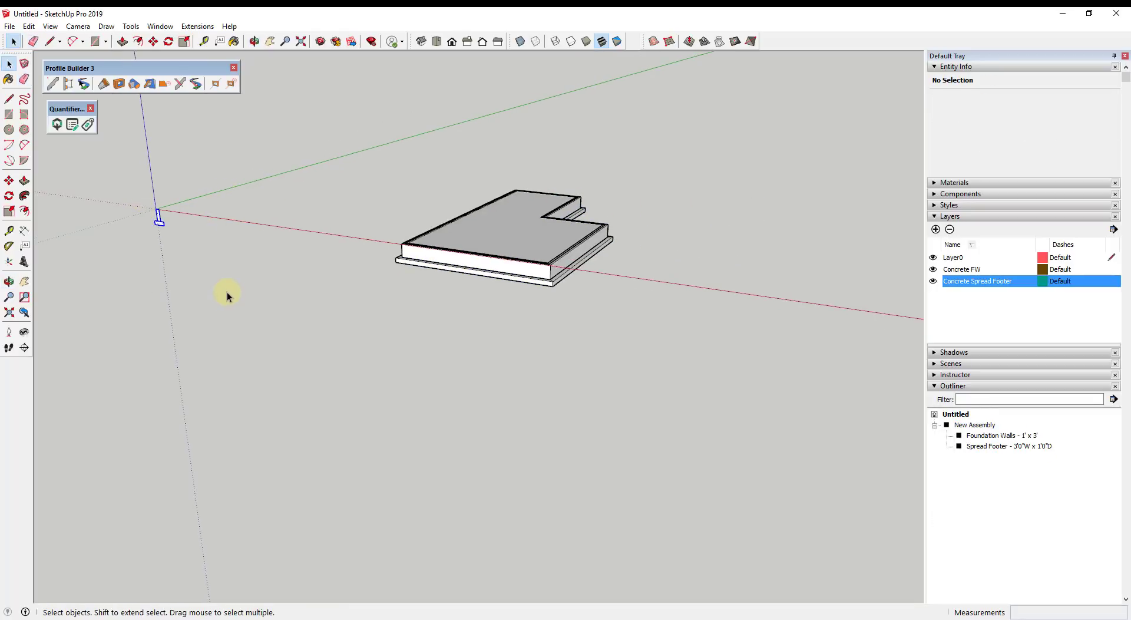
pyautogui.press('Delete')
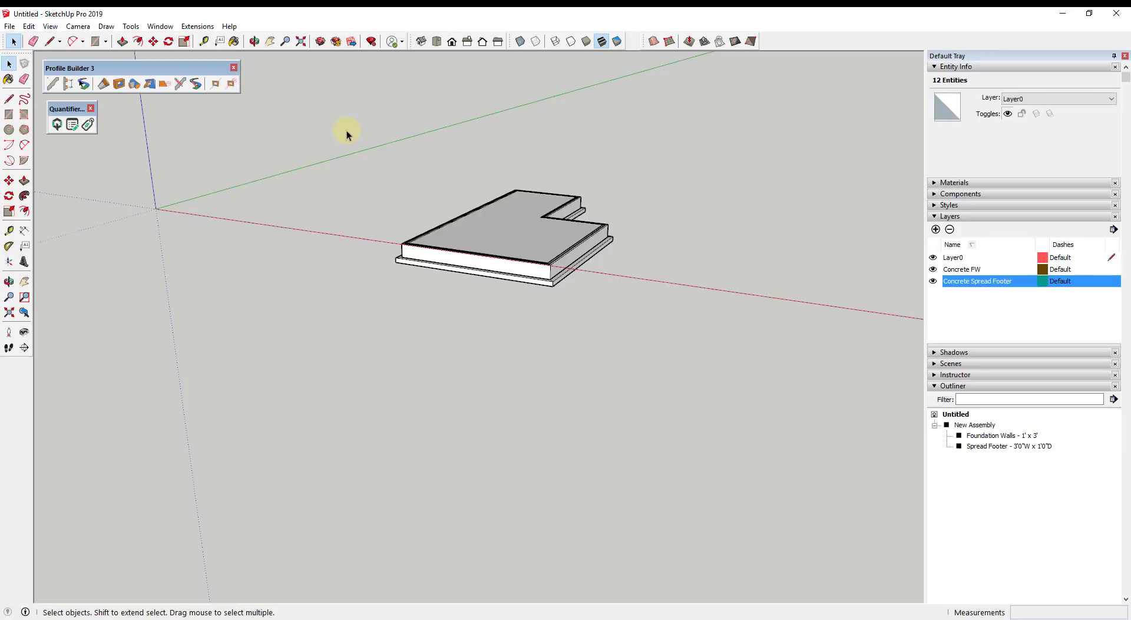
# Move the whole L-shaped foundation so the outer corner of its wall top sits on the origin, and clear the selection.
pyautogui.moveTo(346, 131); pyautogui.dragTo(696, 338)
pyautogui.press('m')
pyautogui.scroll(4, 449, 257)
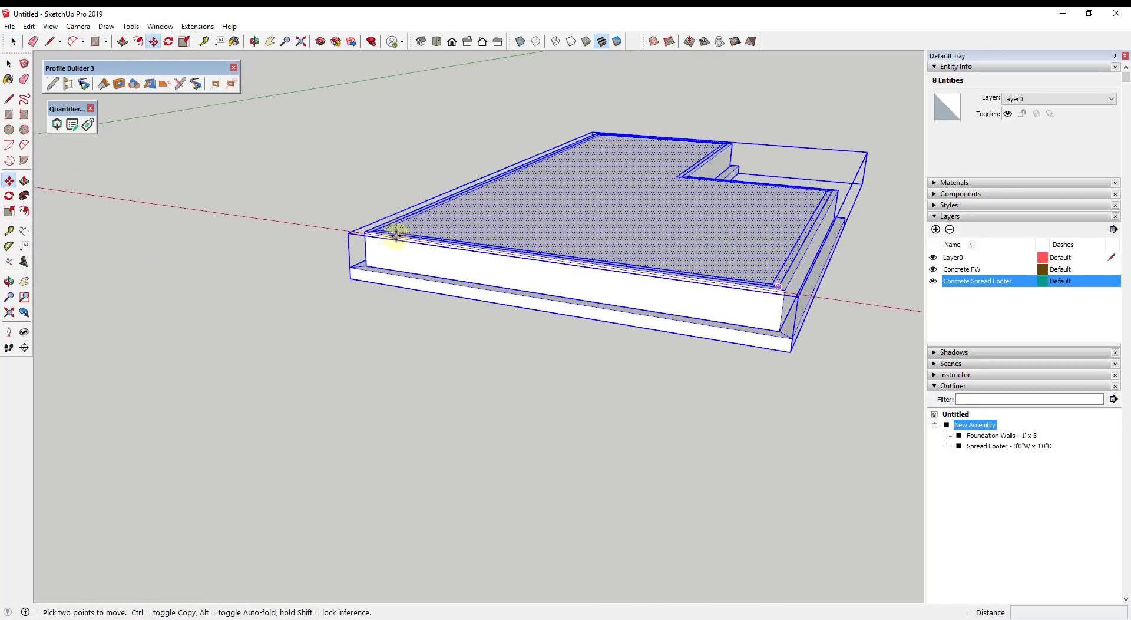
pyautogui.scroll(-5, 376, 228)
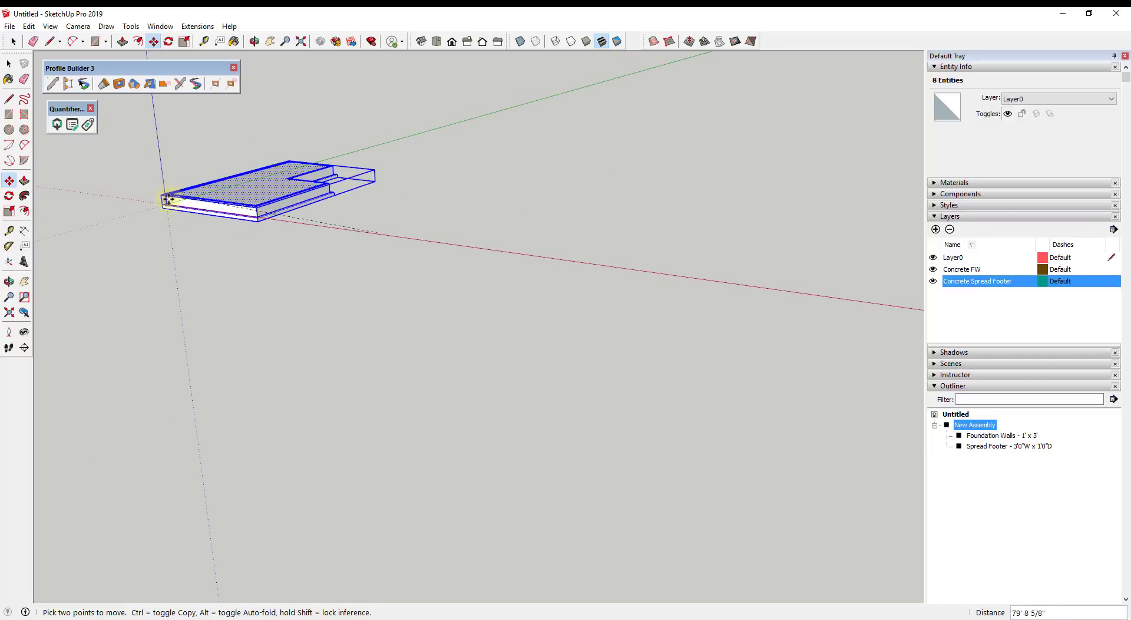
pyautogui.scroll(-2, 251, 198)
pyautogui.scroll(6, 377, 182)
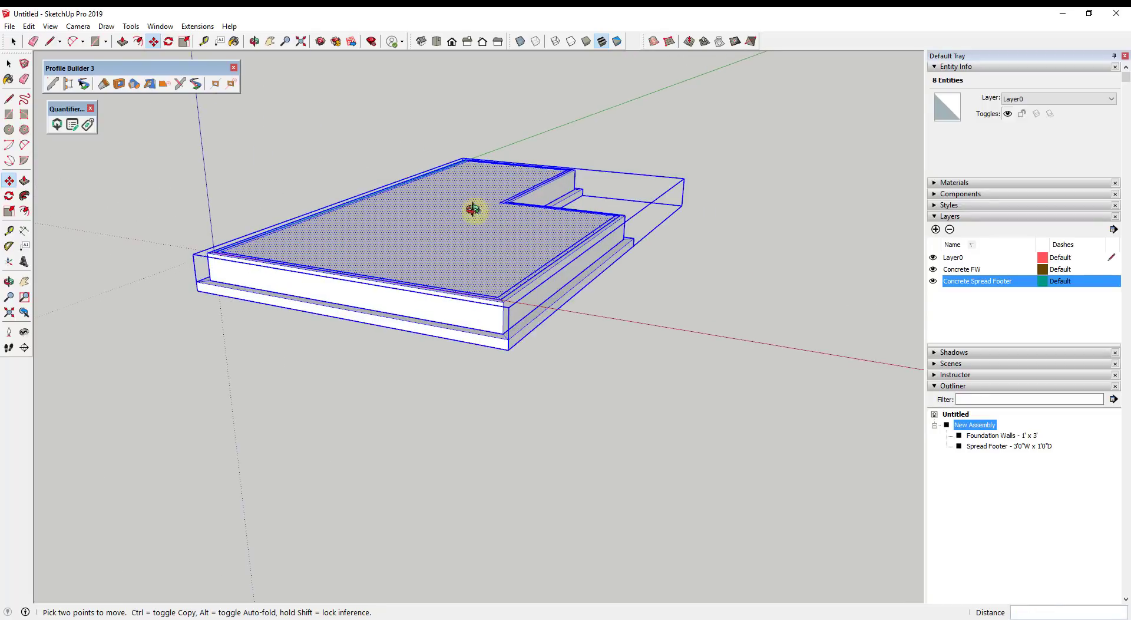
pyautogui.press('space')
pyautogui.click(678, 290)
pyautogui.moveTo(626, 261); pyautogui.dragTo(799, 245, button='middle')
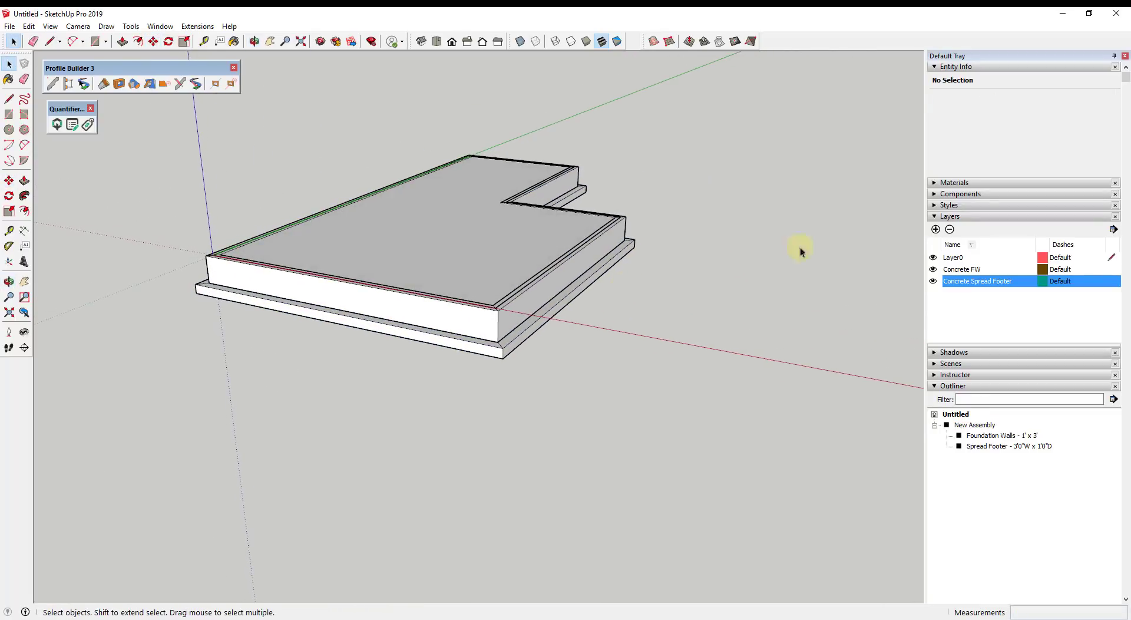
# Toggle the visibility of the Concrete FW and Concrete Spread Footer layers off and on to check which parts they control.
pyautogui.click(933, 269)
pyautogui.click(931, 270)
pyautogui.click(934, 282)
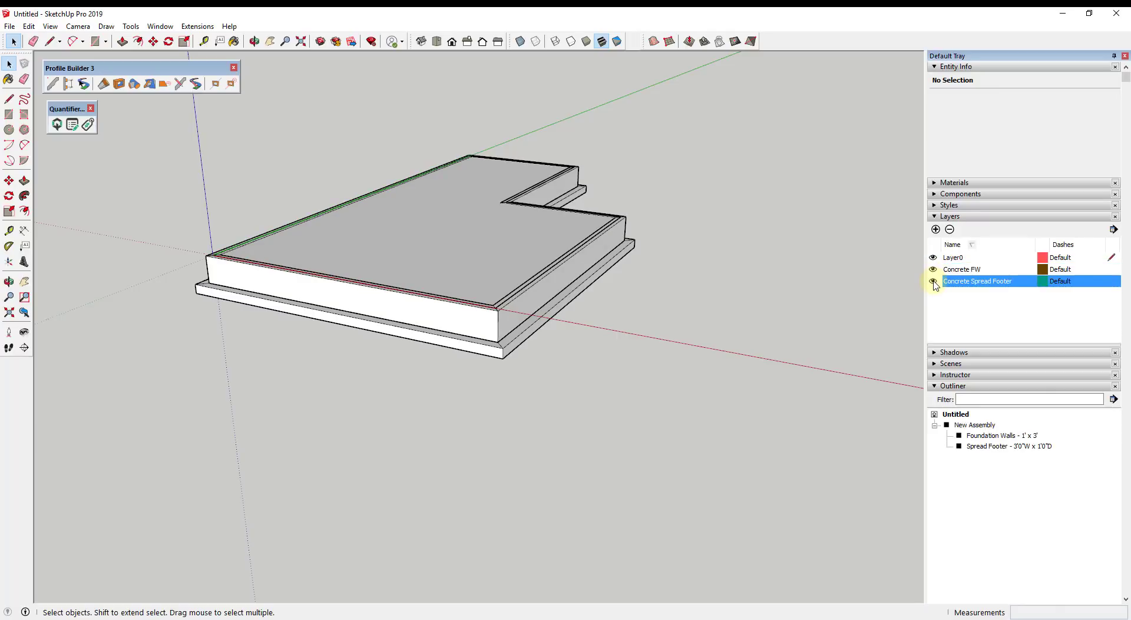
pyautogui.click(933, 282)
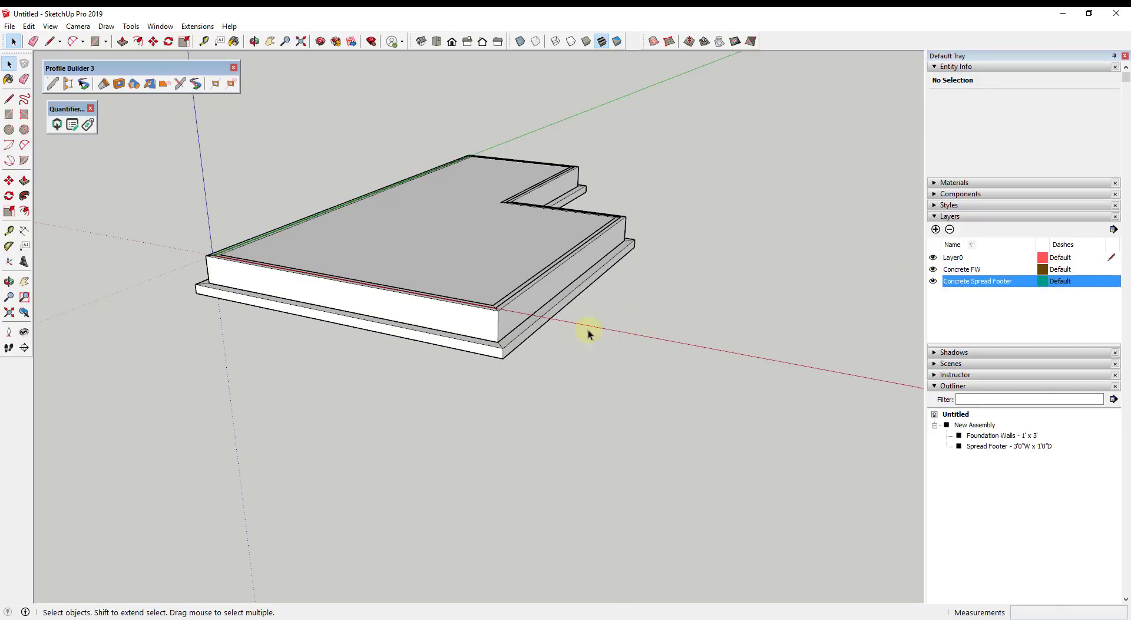
# Select the foundation assembly, open the Quantifier report for it and bring up the layer cost data clear of the report.
pyautogui.click(495, 320)
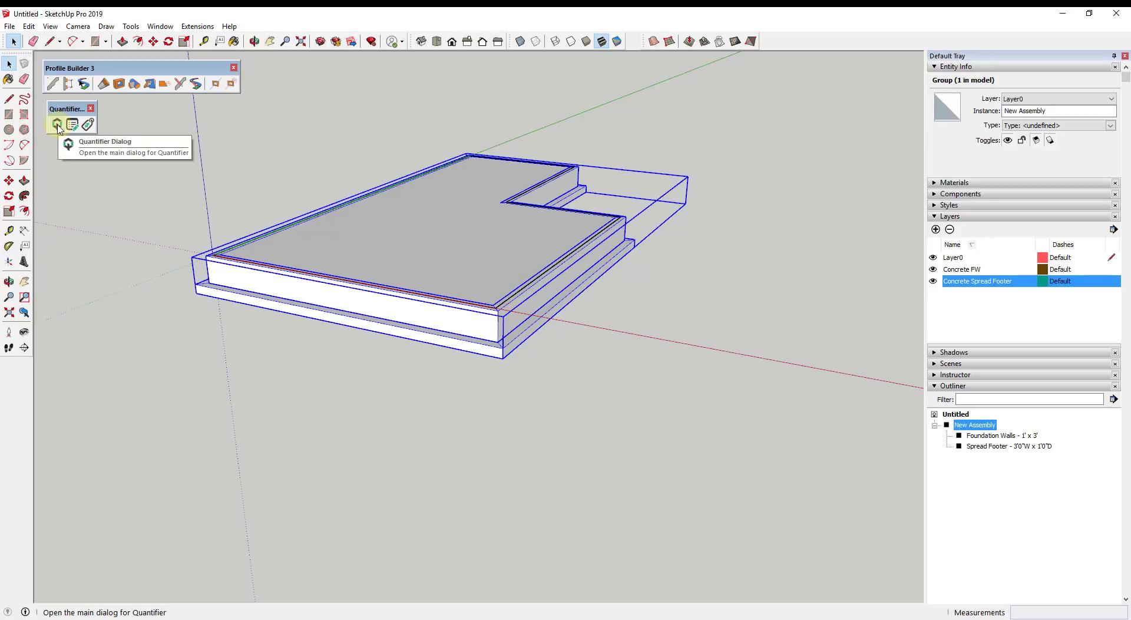
pyautogui.click(57, 125)
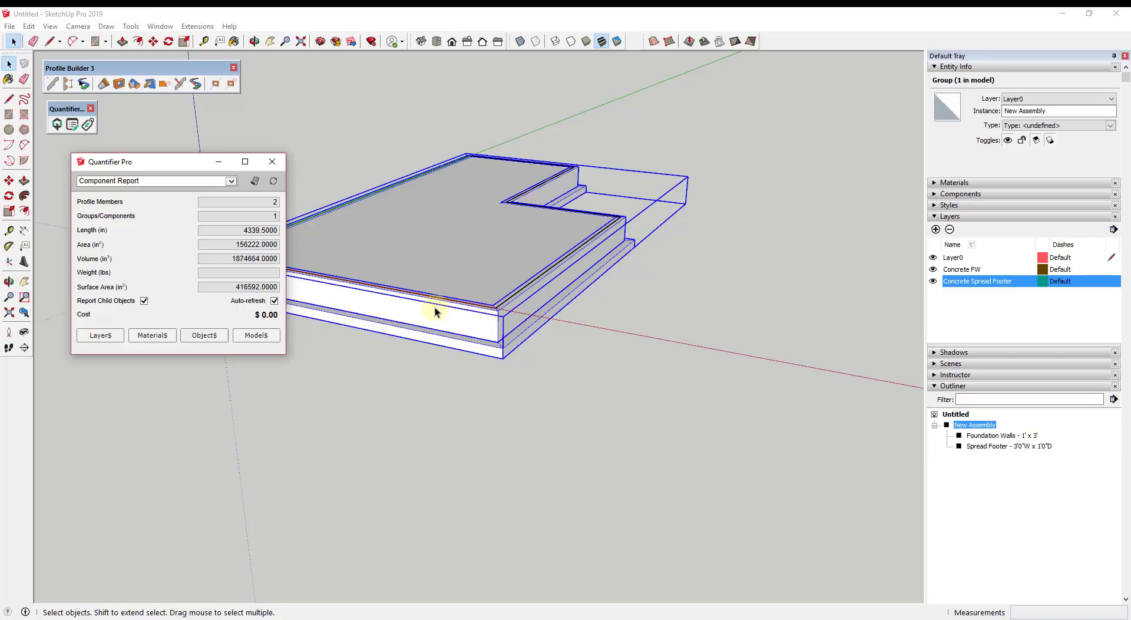
pyautogui.click(106, 342)
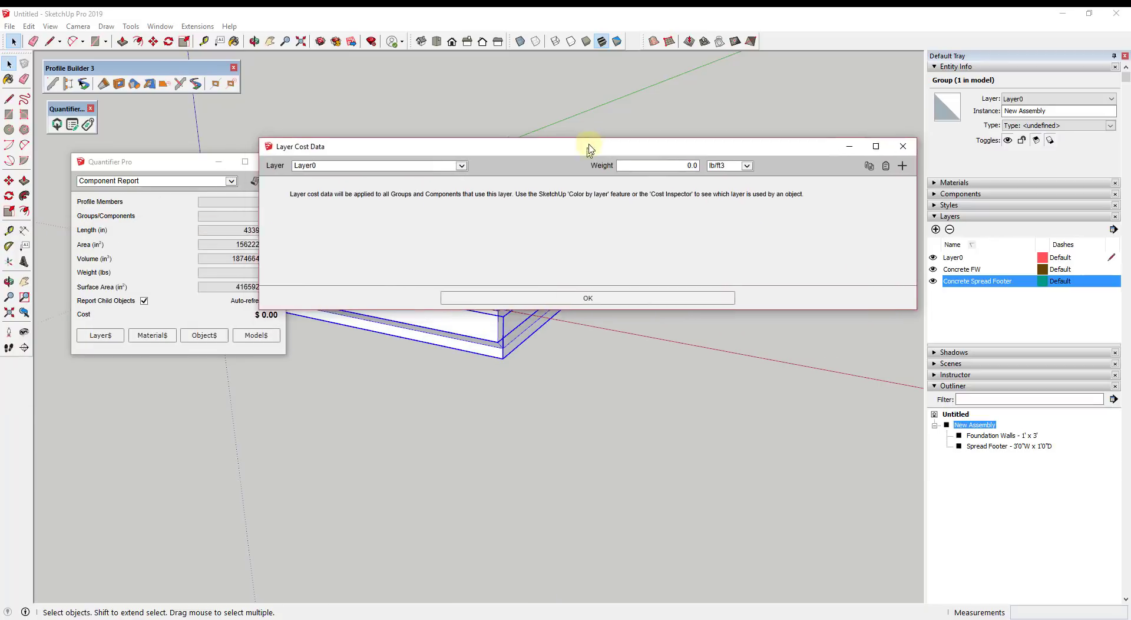
pyautogui.moveTo(588, 148); pyautogui.dragTo(616, 73)
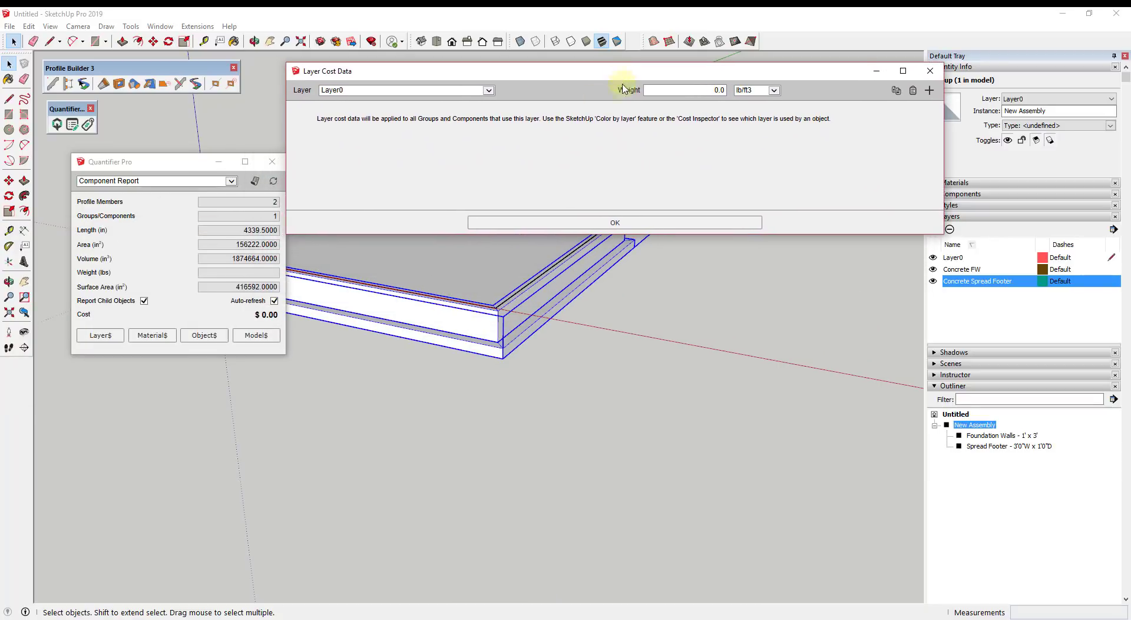
# Add a cost item to the Concrete Spread Footer layer and set its input unit to yd3.
pyautogui.click(397, 95)
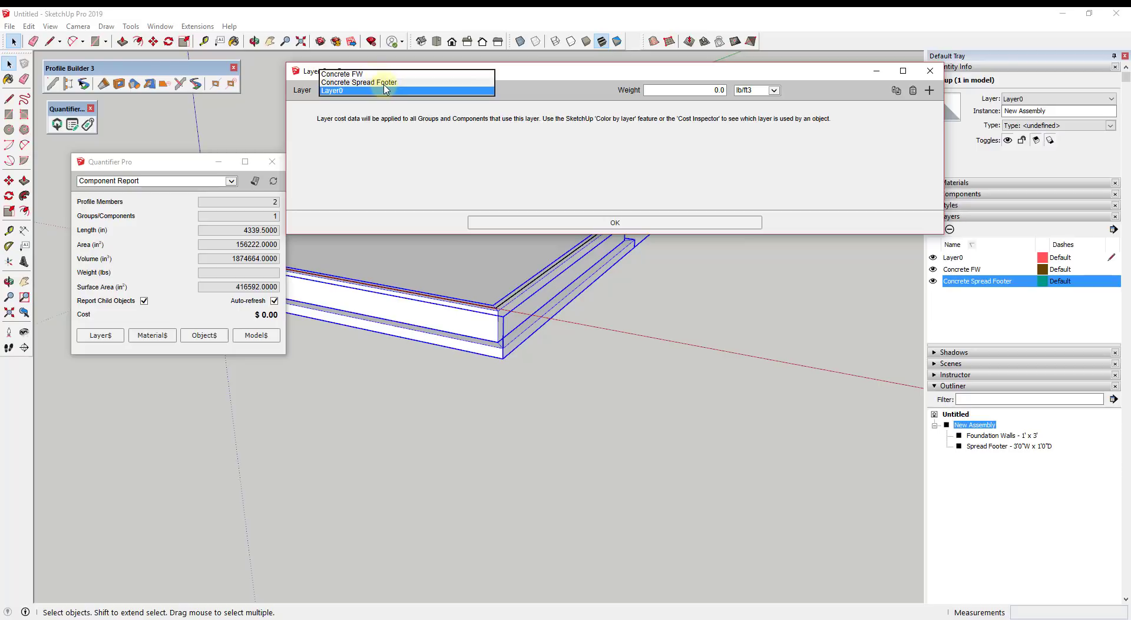
pyautogui.click(384, 84)
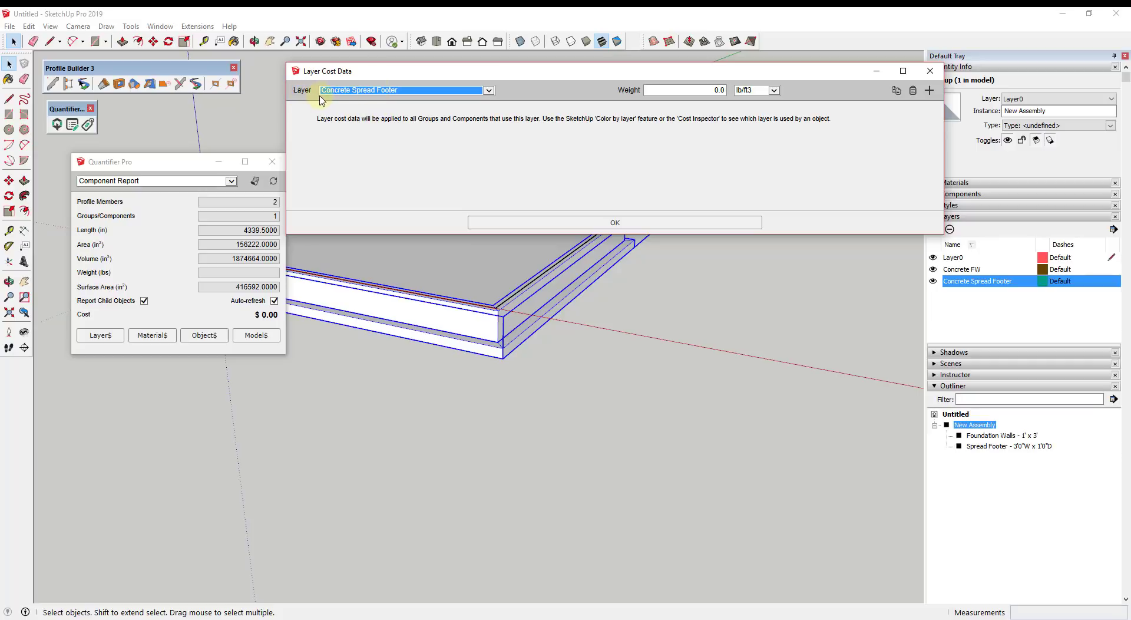
pyautogui.click(393, 95)
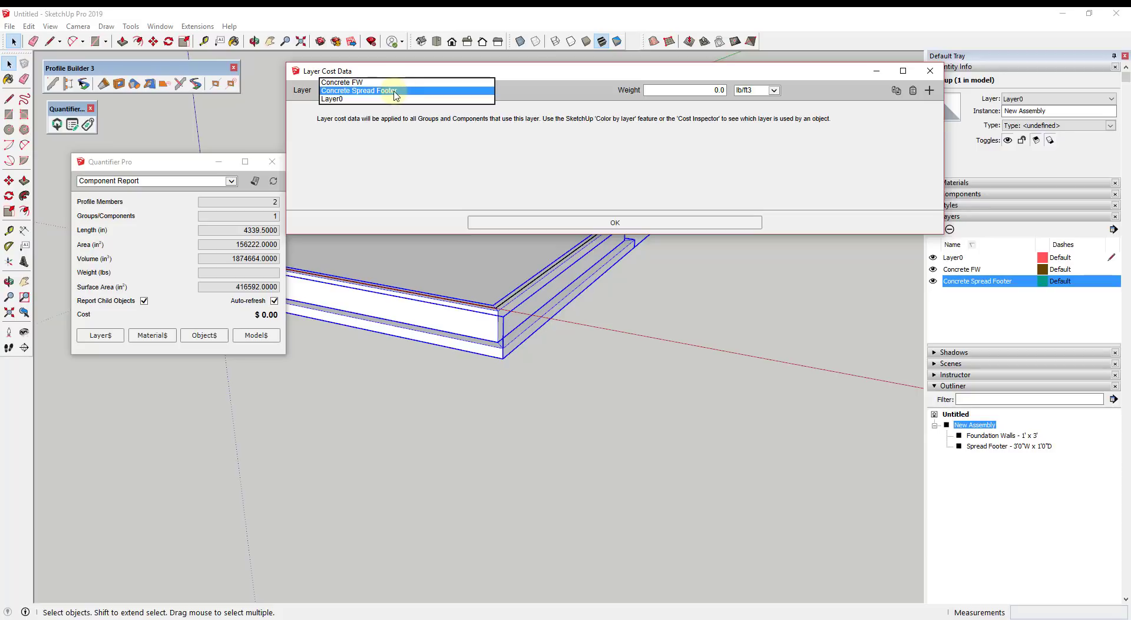
pyautogui.click(392, 91)
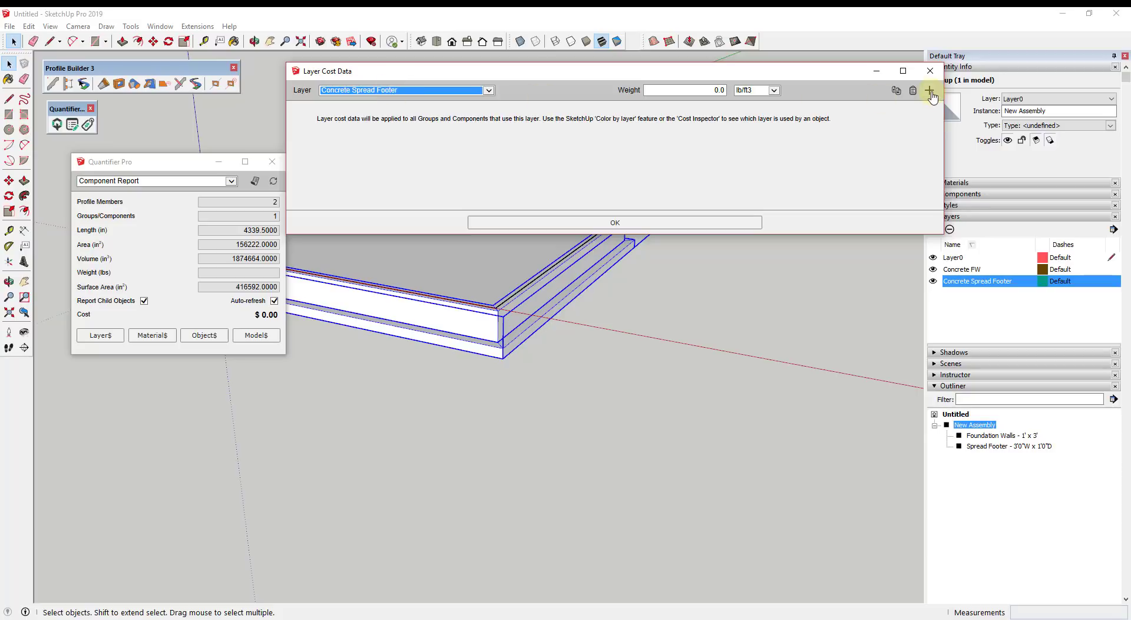
pyautogui.click(929, 92)
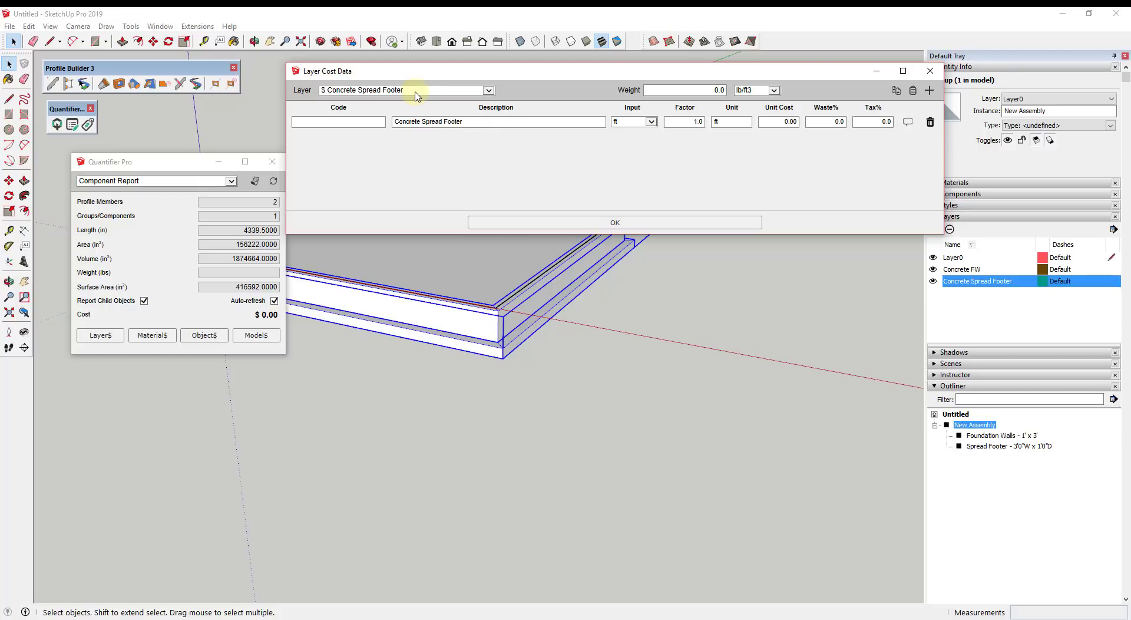
pyautogui.click(648, 125)
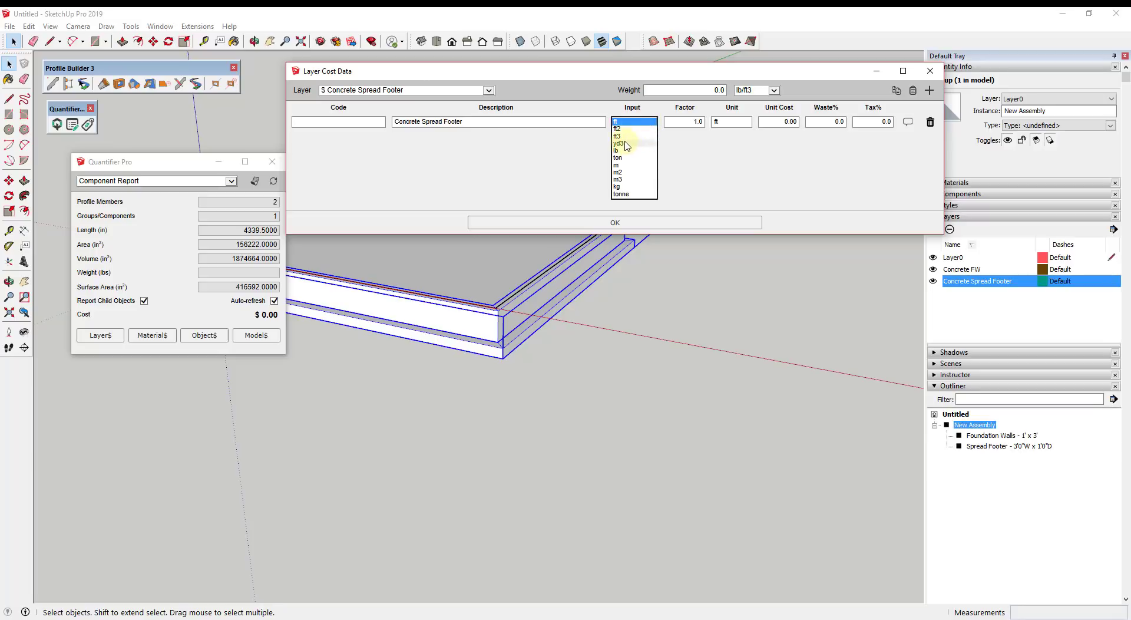
pyautogui.click(619, 143)
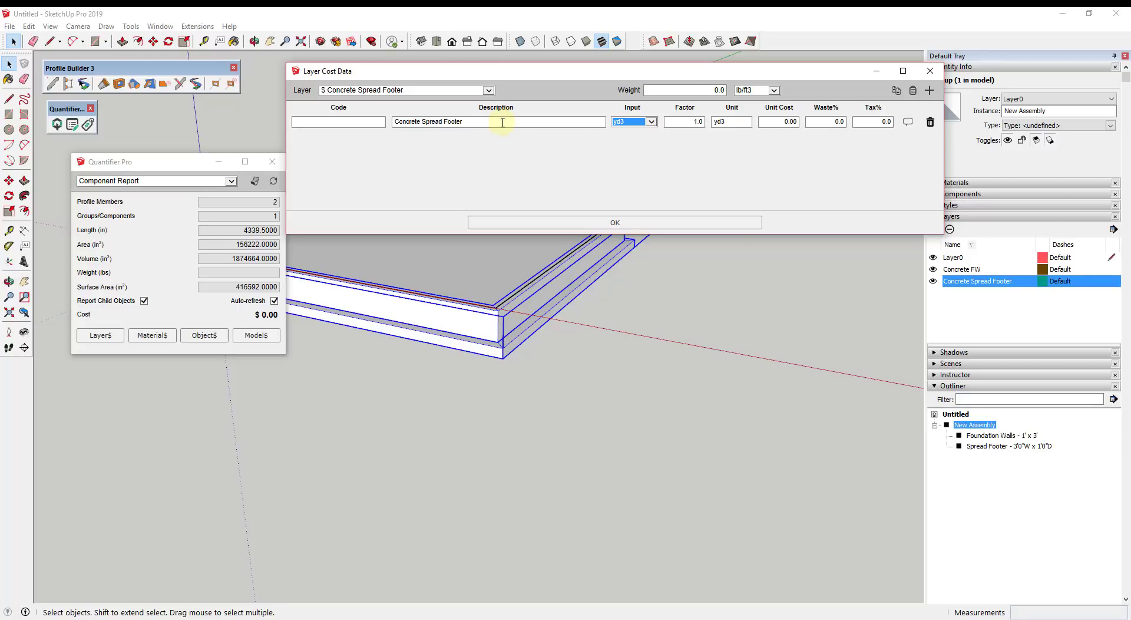
# Give the footer cost item the code 03_01 and the description "Concrete Spread Footer - 3'W x 1'D".
pyautogui.click(359, 121)
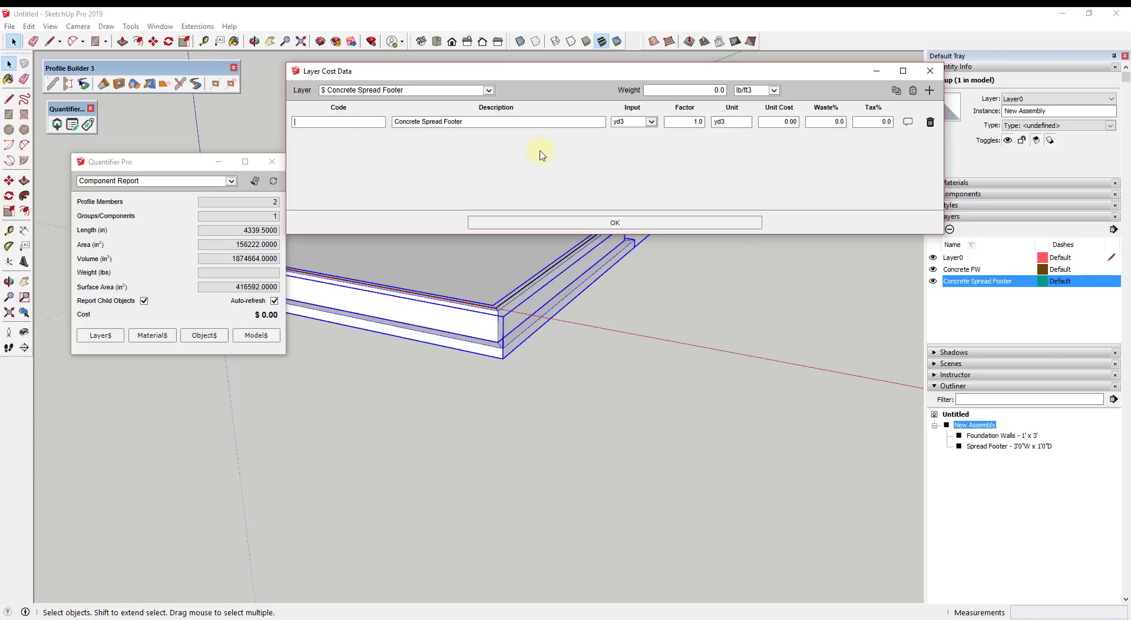
pyautogui.write('03_01')
pyautogui.press('Tab')
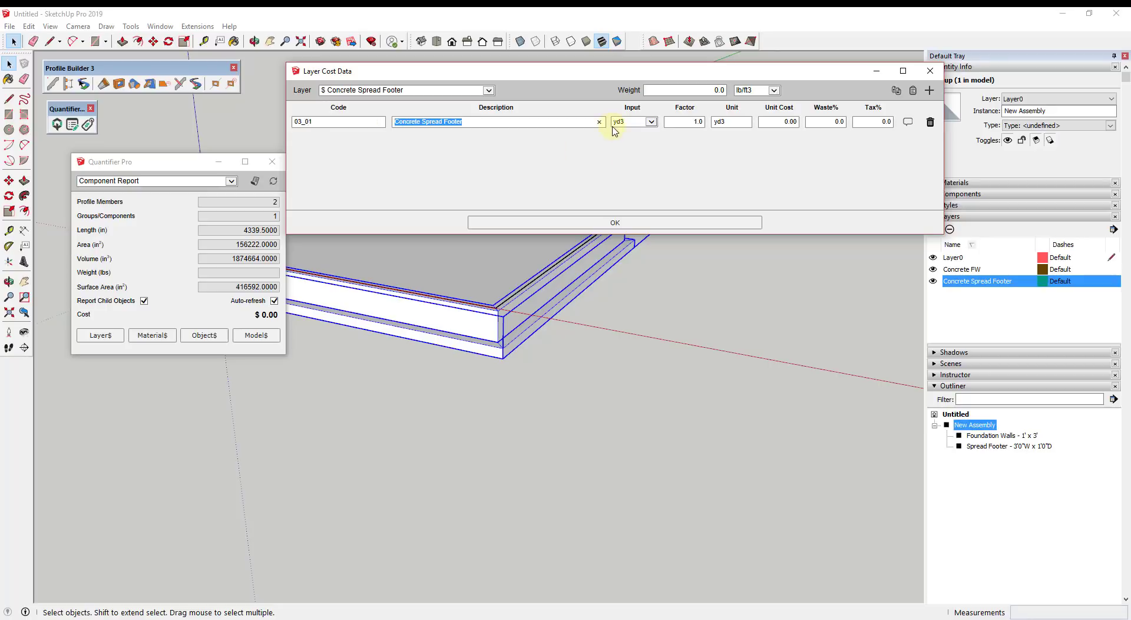
pyautogui.click(498, 120)
pyautogui.write("- 3'W x 1'D")
pyautogui.press('Tab')
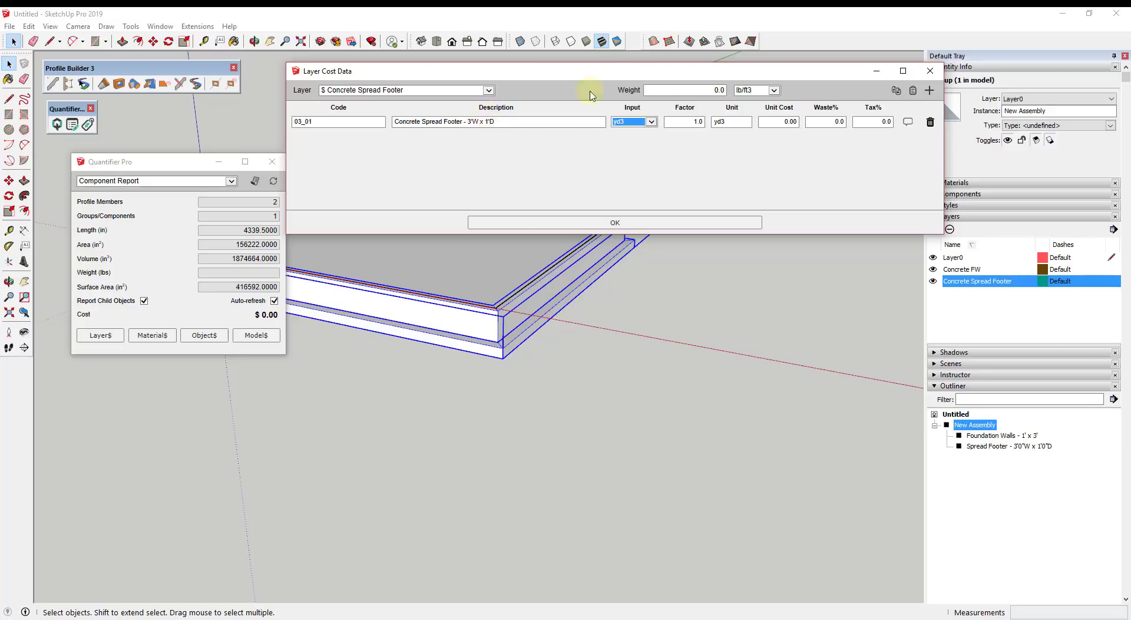
# Set the footer item's unit cost to 850, waste to 15% and tax to 7.62%, and accept the layer cost data.
pyautogui.click(768, 123)
pyautogui.moveTo(835, 124); pyautogui.dragTo(851, 116)
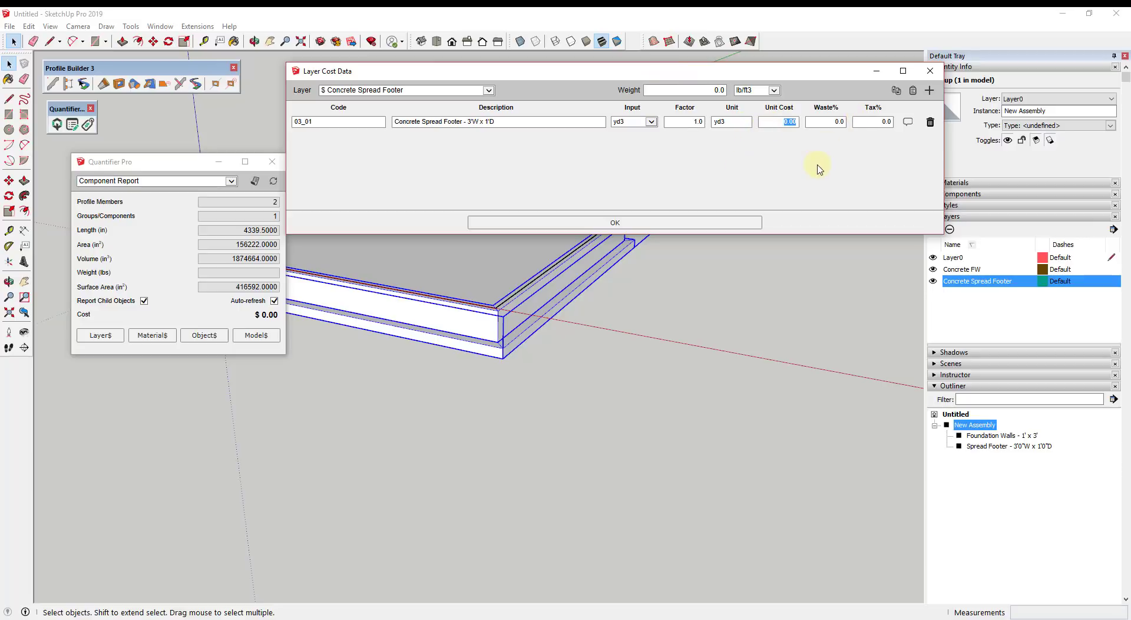
pyautogui.write('850')
pyautogui.press('Tab')
pyautogui.write('15')
pyautogui.press('Tab')
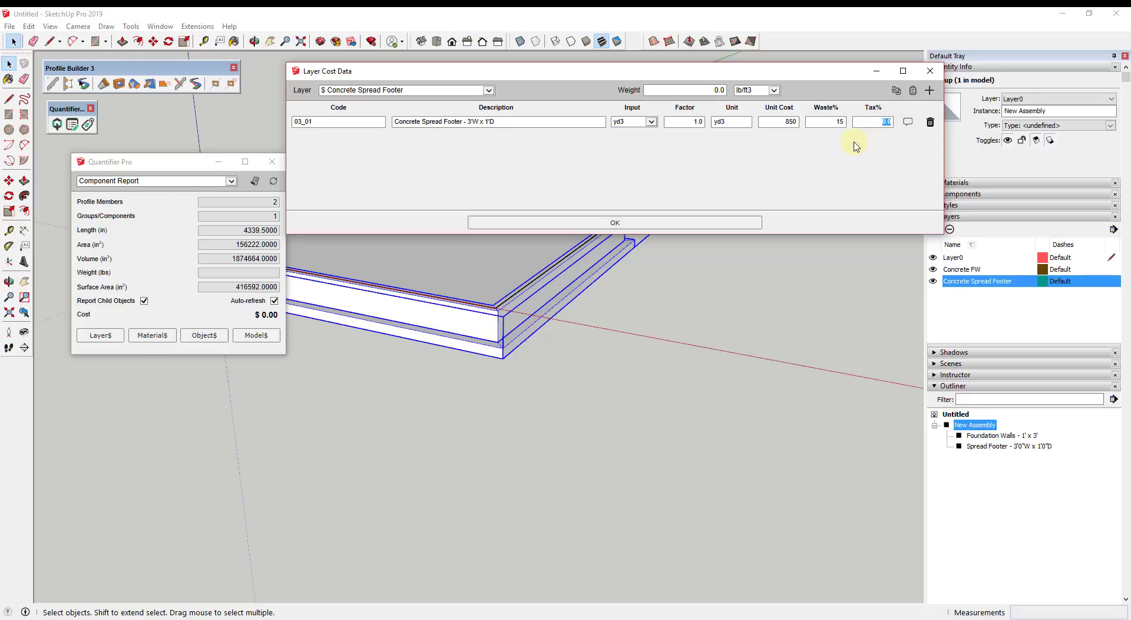
pyautogui.write('7.62')
pyautogui.press('Tab')
pyautogui.click(661, 223)
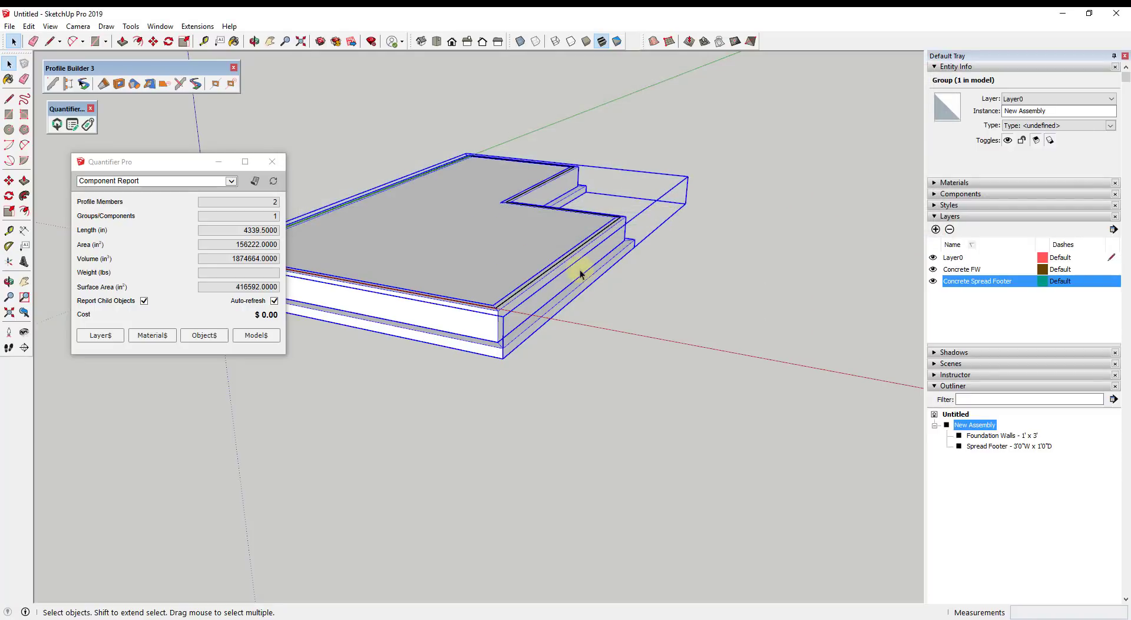
# Select the spread footer inside the foundation assembly and examine its volume and reported cost.
pyautogui.moveTo(716, 217); pyautogui.dragTo(583, 272, button='middle')
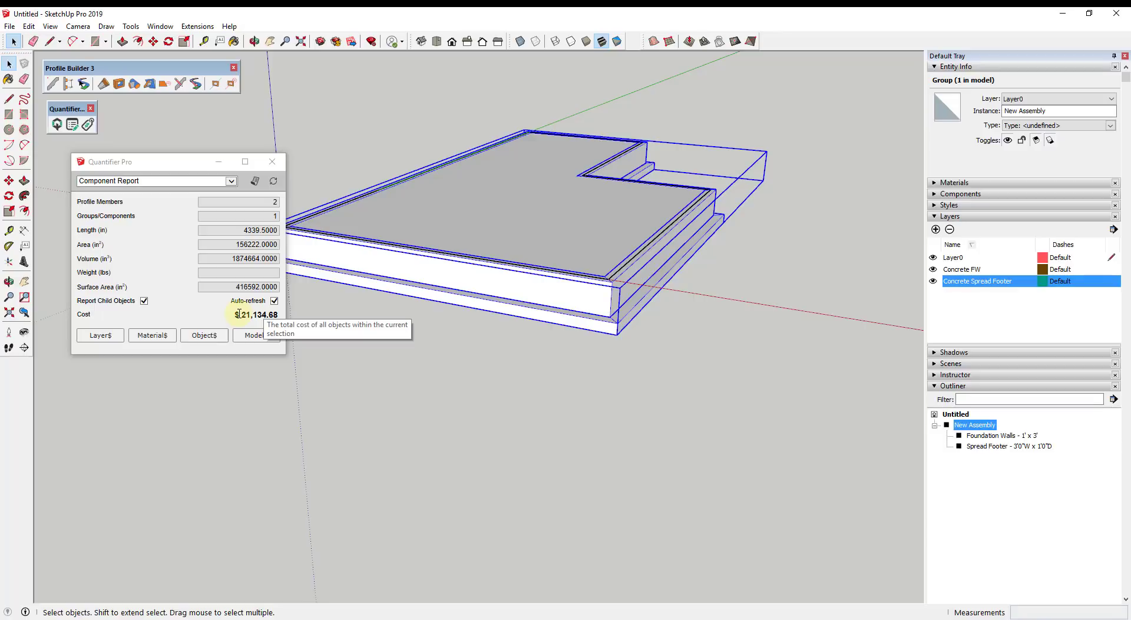
pyautogui.doubleClick(592, 328)
pyautogui.click(592, 329)
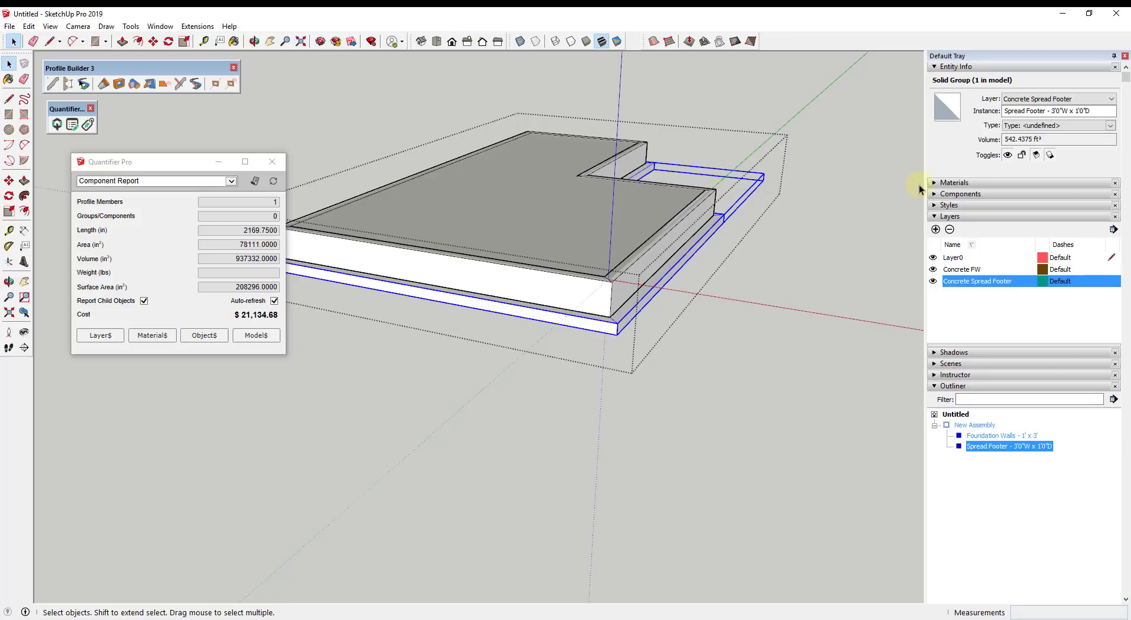
pyautogui.click(391, 618)
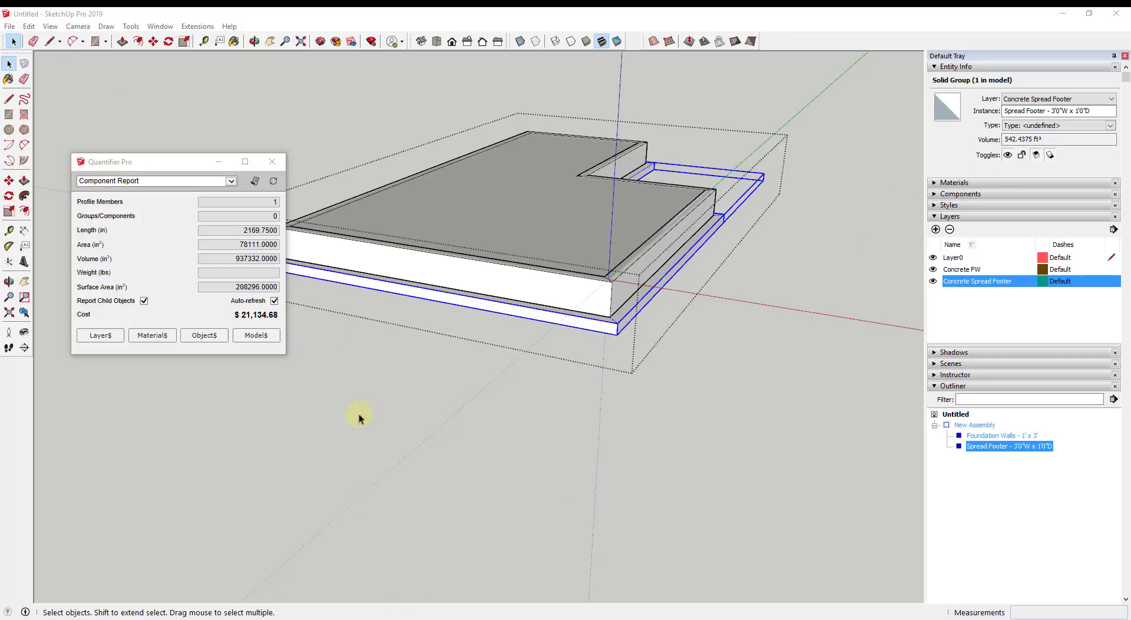
pyautogui.click(981, 140)
pyautogui.click(855, 262)
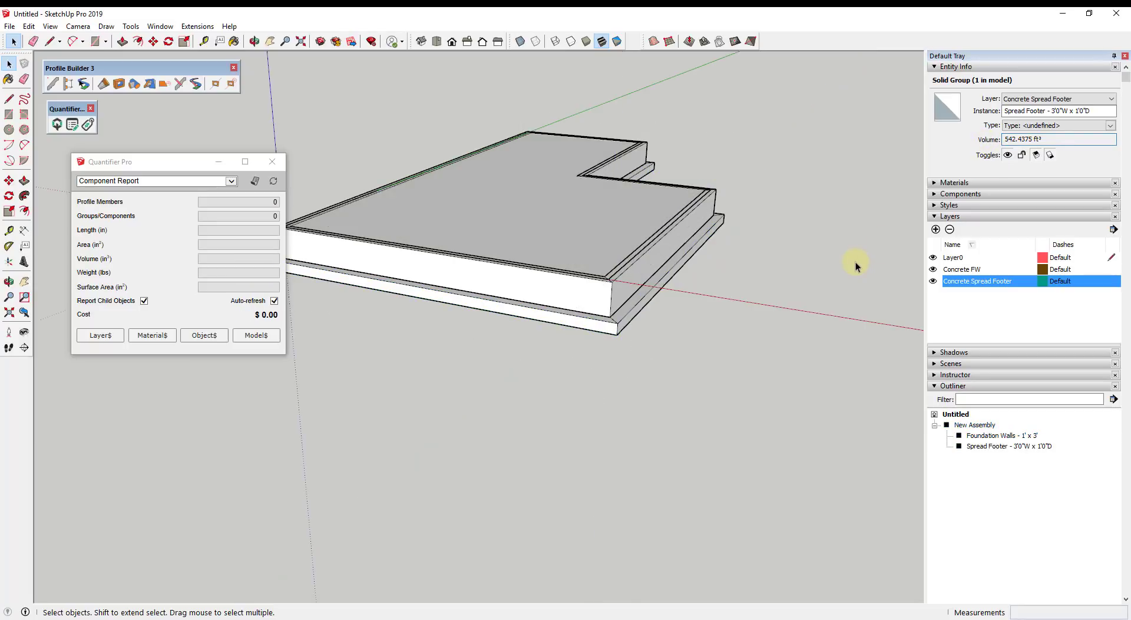
pyautogui.doubleClick(638, 307)
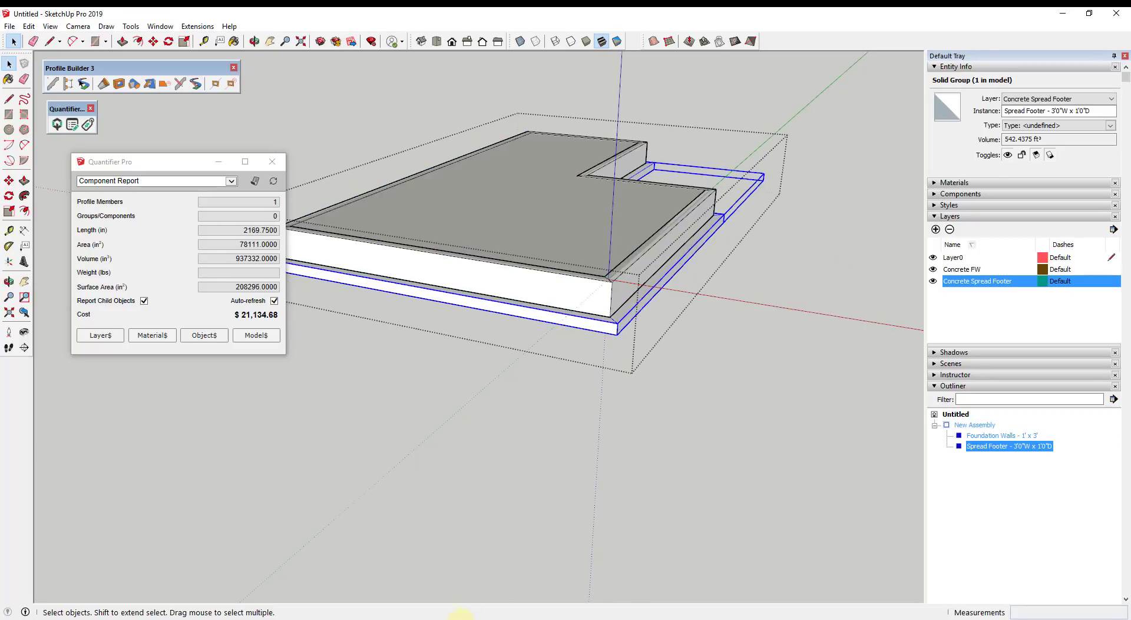
# Switch to Calculator and work out the footer's base concrete cost as 542/27 cubic yards times 850.
pyautogui.click(459, 618)
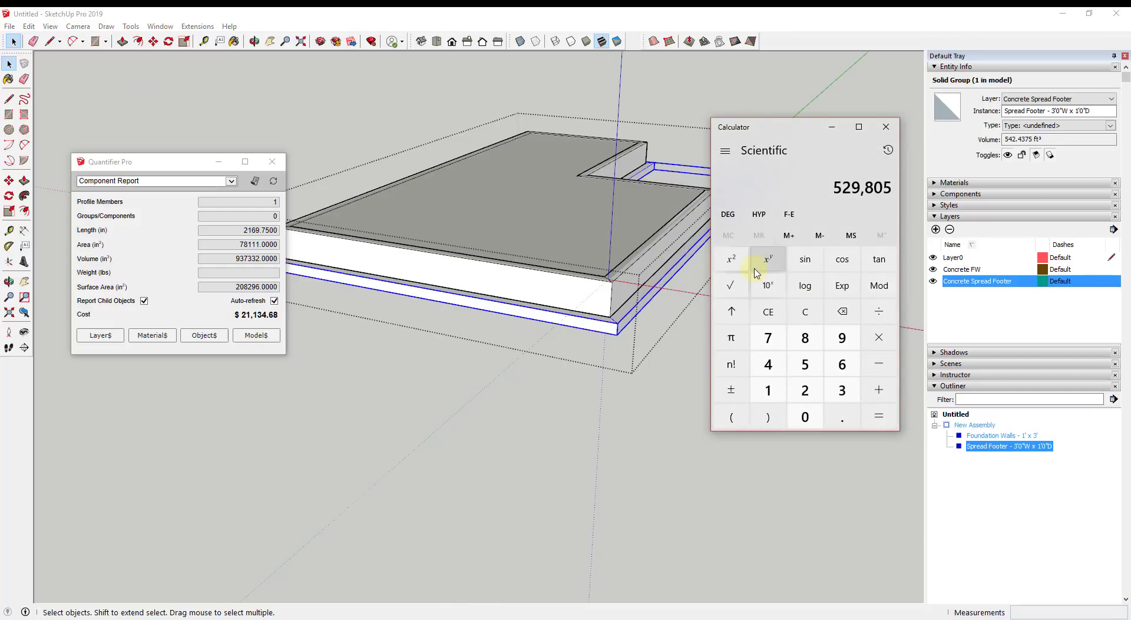
pyautogui.write('542/27')
pyautogui.press('Return')
pyautogui.write('*')
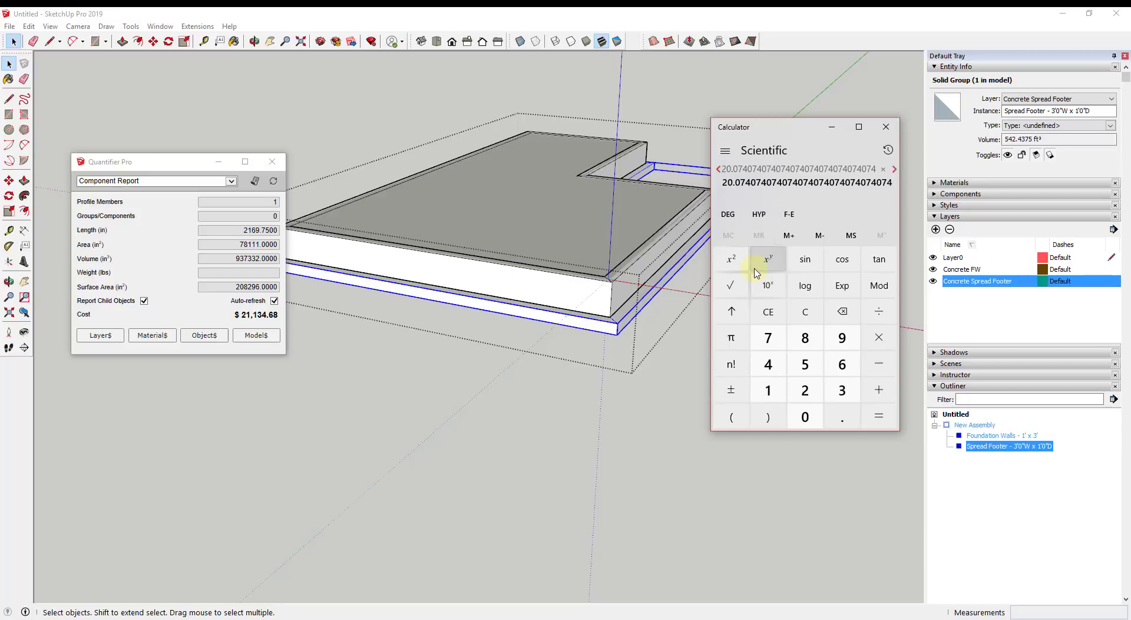
pyautogui.write('850')
pyautogui.press('Return')
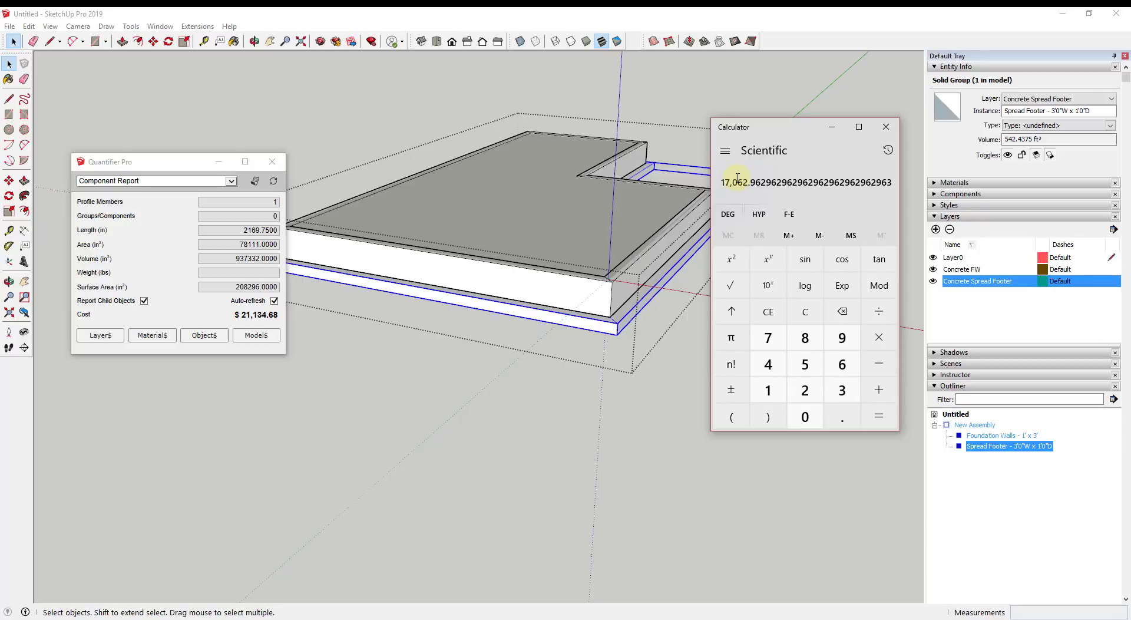
# Multiply the base concrete cost by 1.15 for waste and 1.0762 for tax, and close Calculator.
pyautogui.press('*')
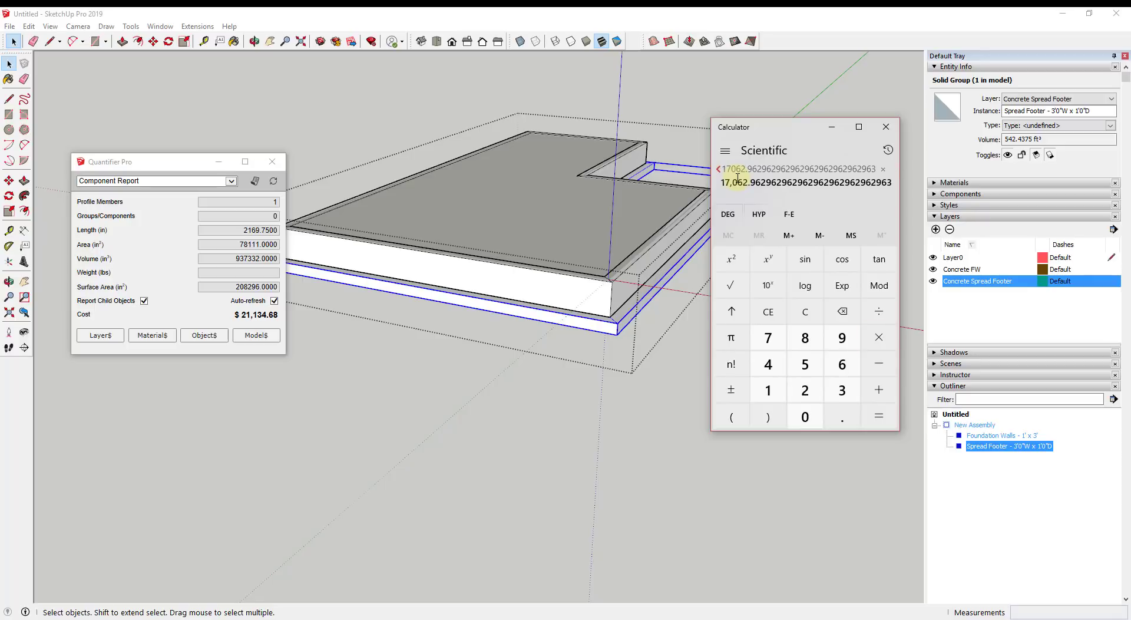
pyautogui.write('1.15')
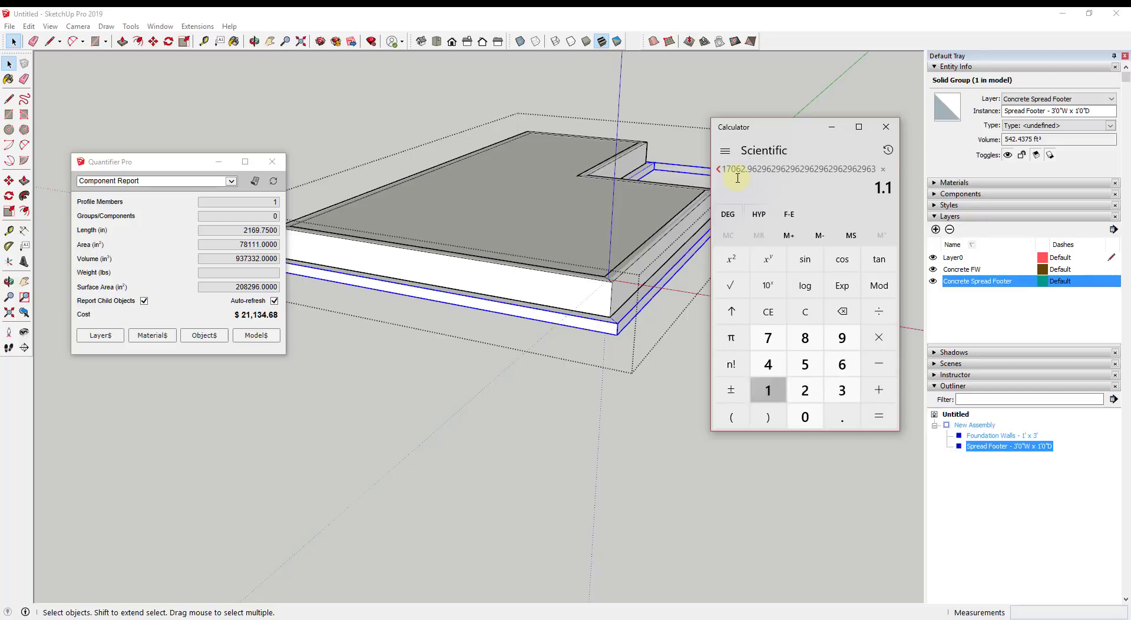
pyautogui.press('Return')
pyautogui.press('*')
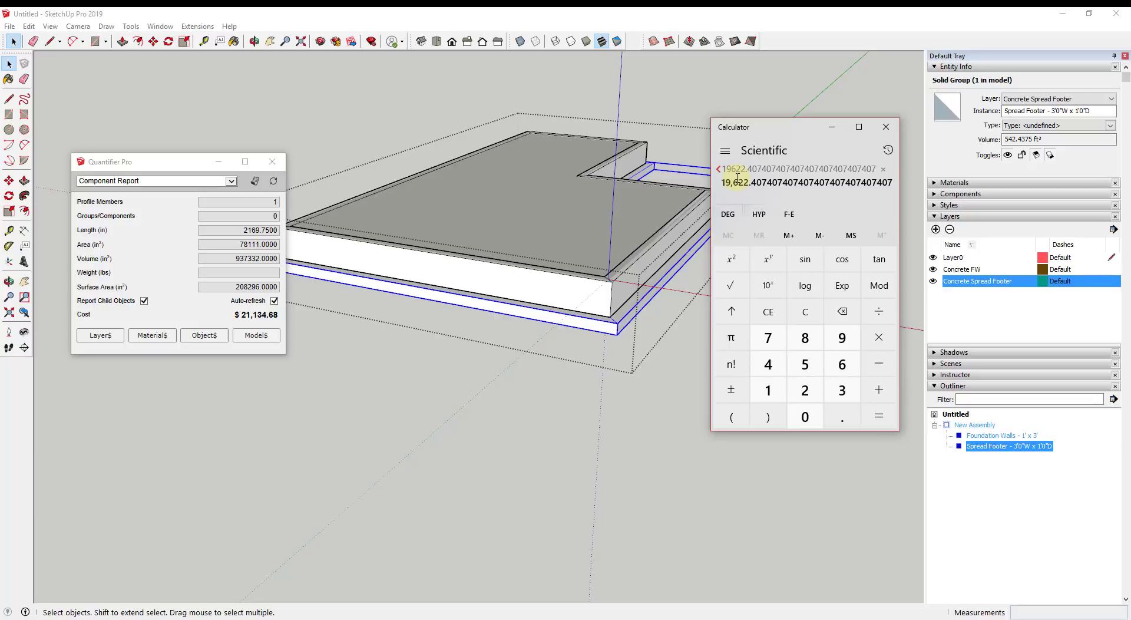
pyautogui.write('1.0762')
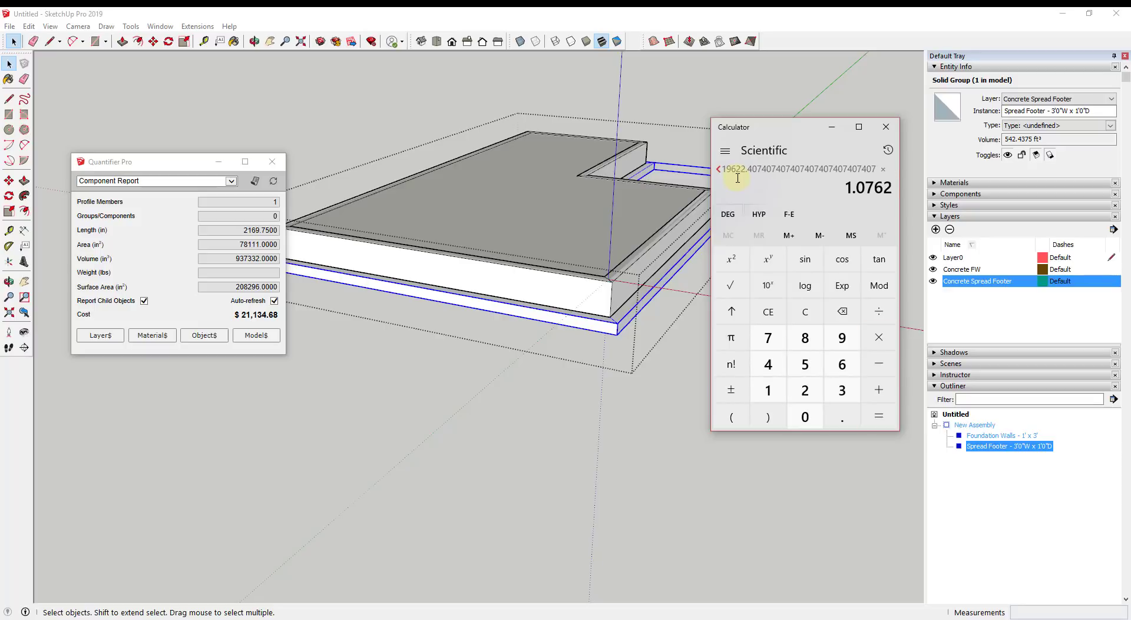
pyautogui.press('Return')
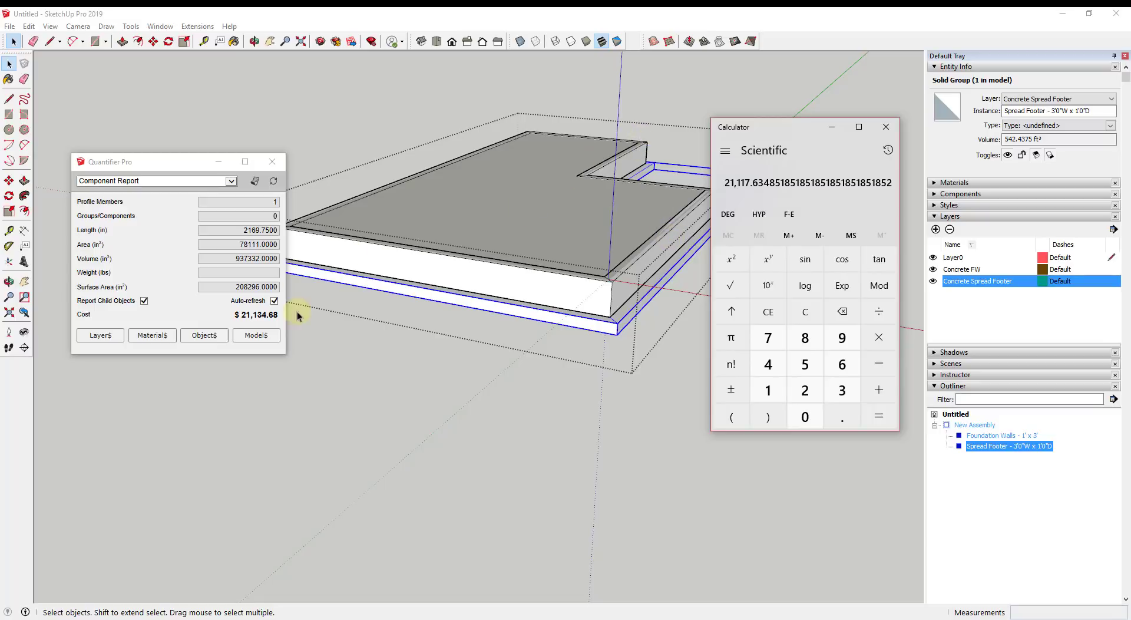
pyautogui.click(885, 127)
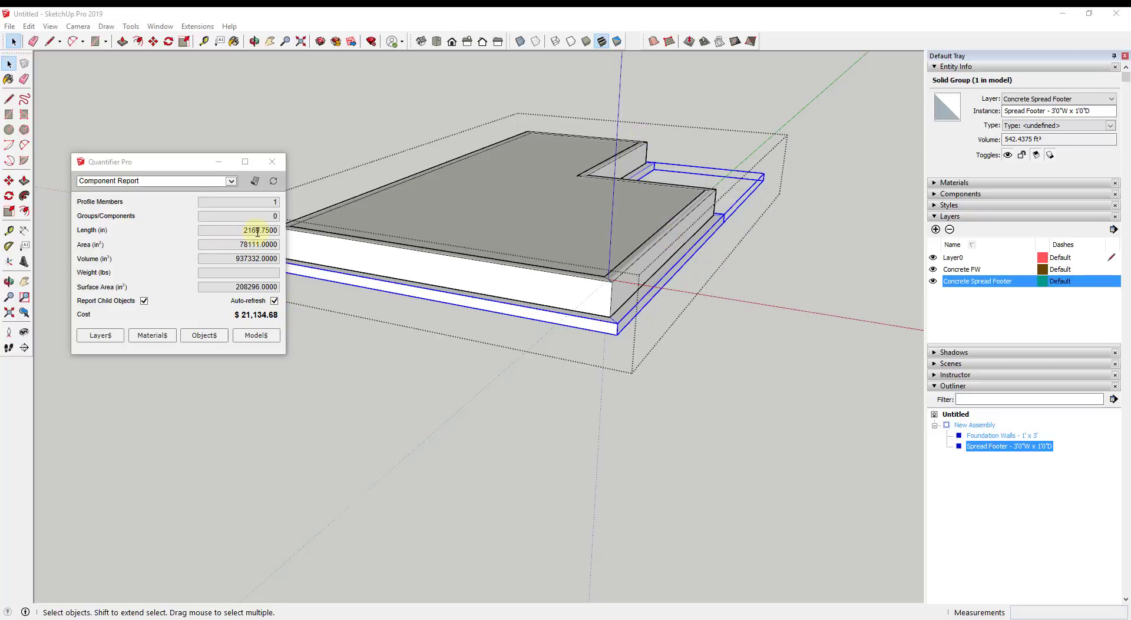
# Select the foundation walls in SketchUp and add a new cost item to the Concrete FW layer's cost data.
pyautogui.moveTo(185, 164); pyautogui.dragTo(160, 157)
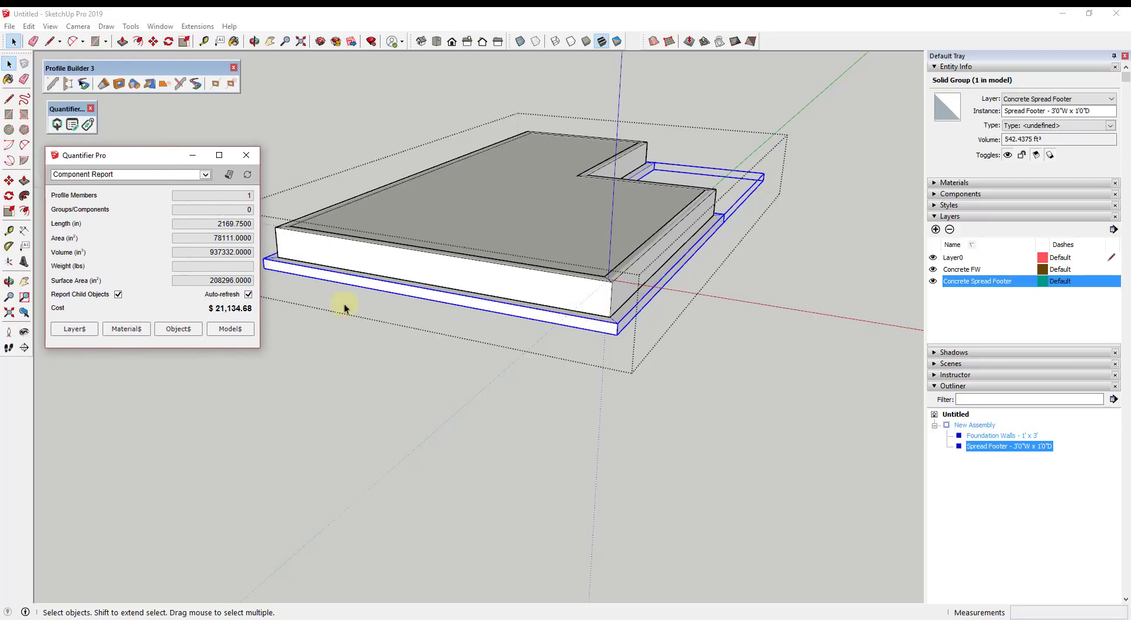
pyautogui.click(589, 303)
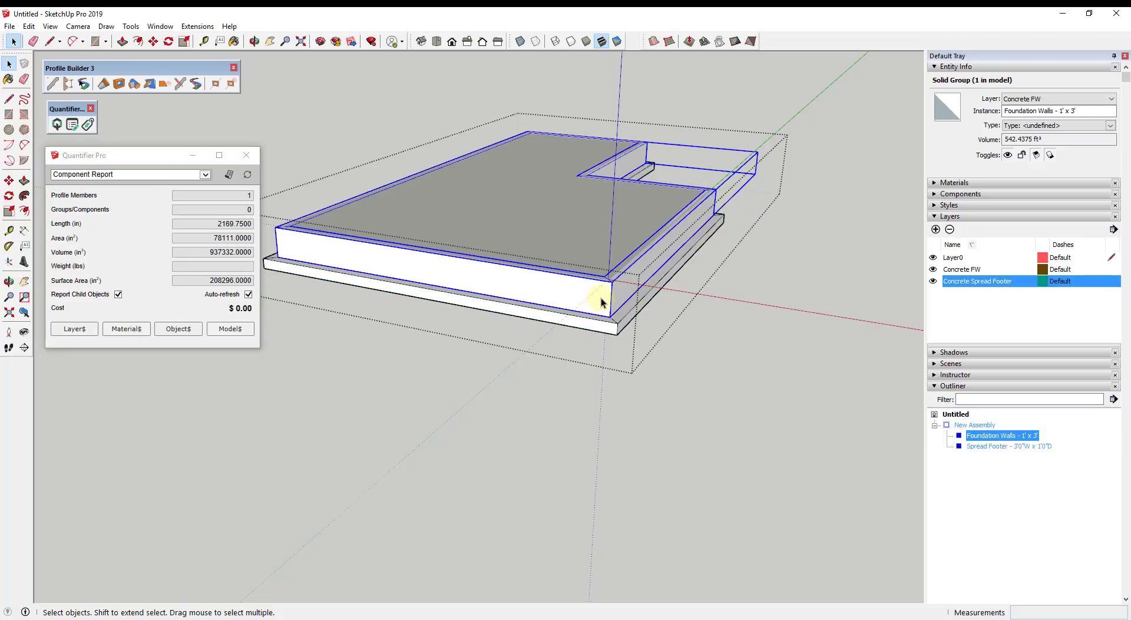
pyautogui.click(73, 334)
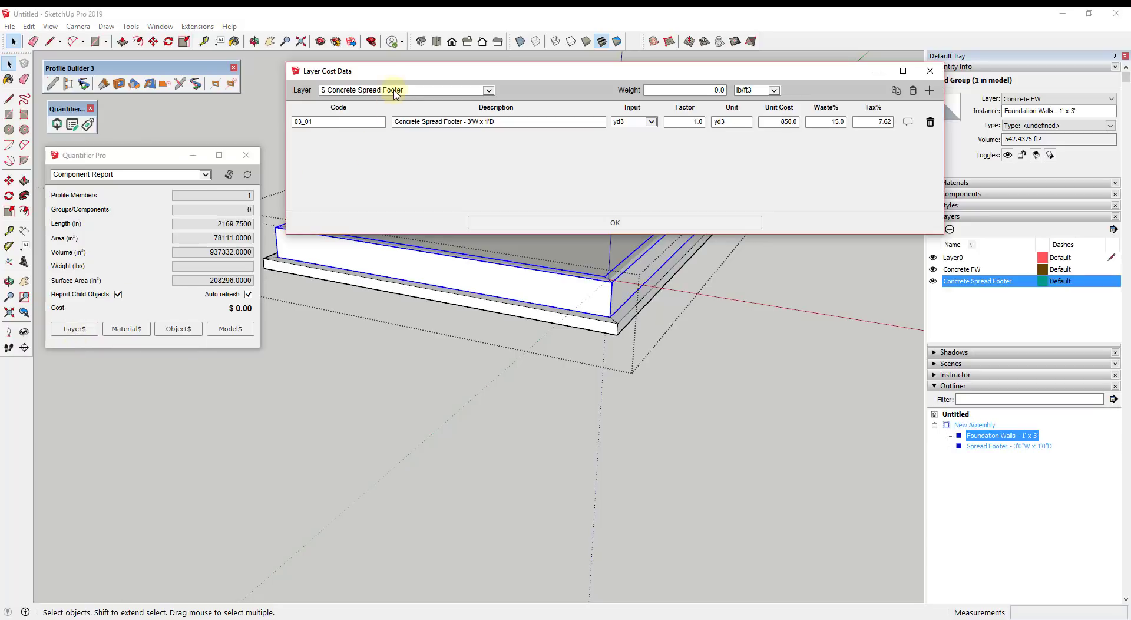
pyautogui.click(331, 91)
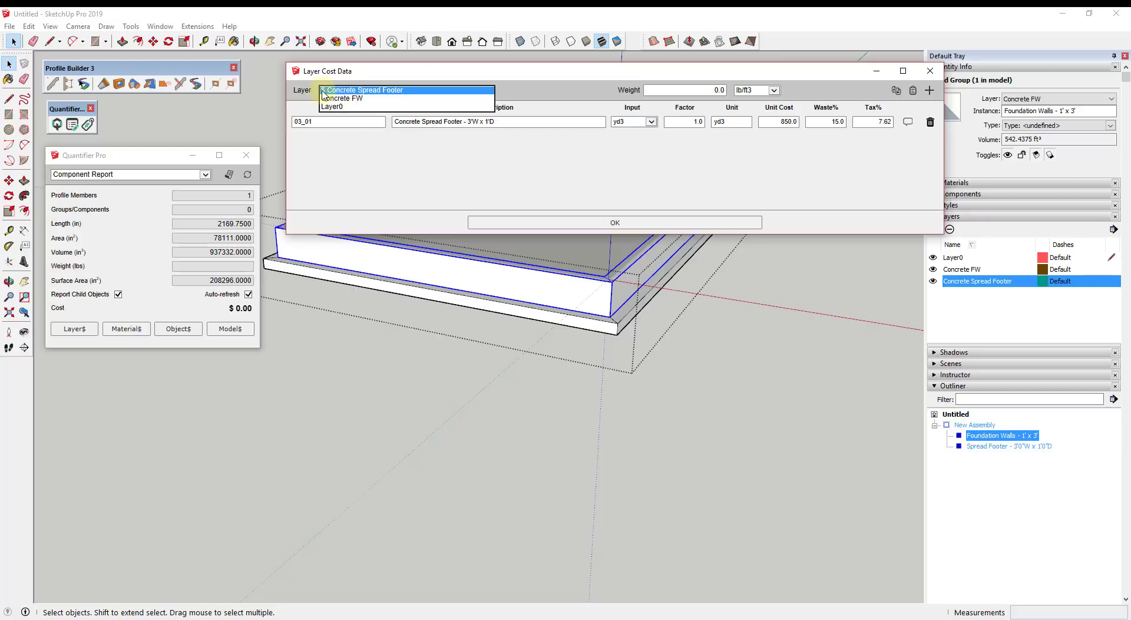
pyautogui.click(353, 99)
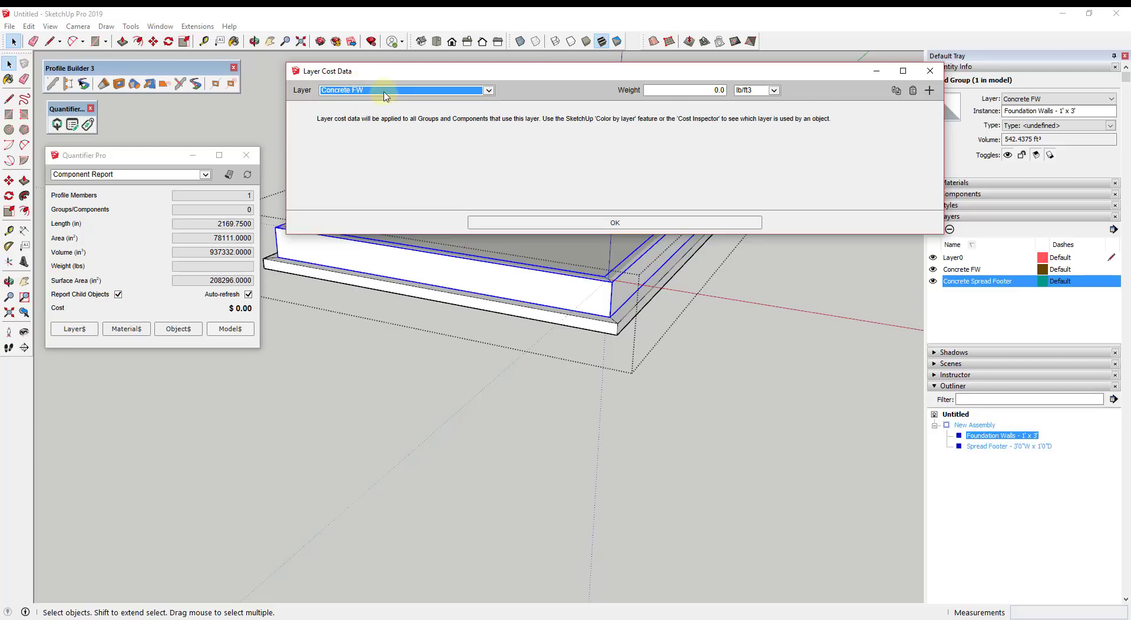
pyautogui.click(929, 91)
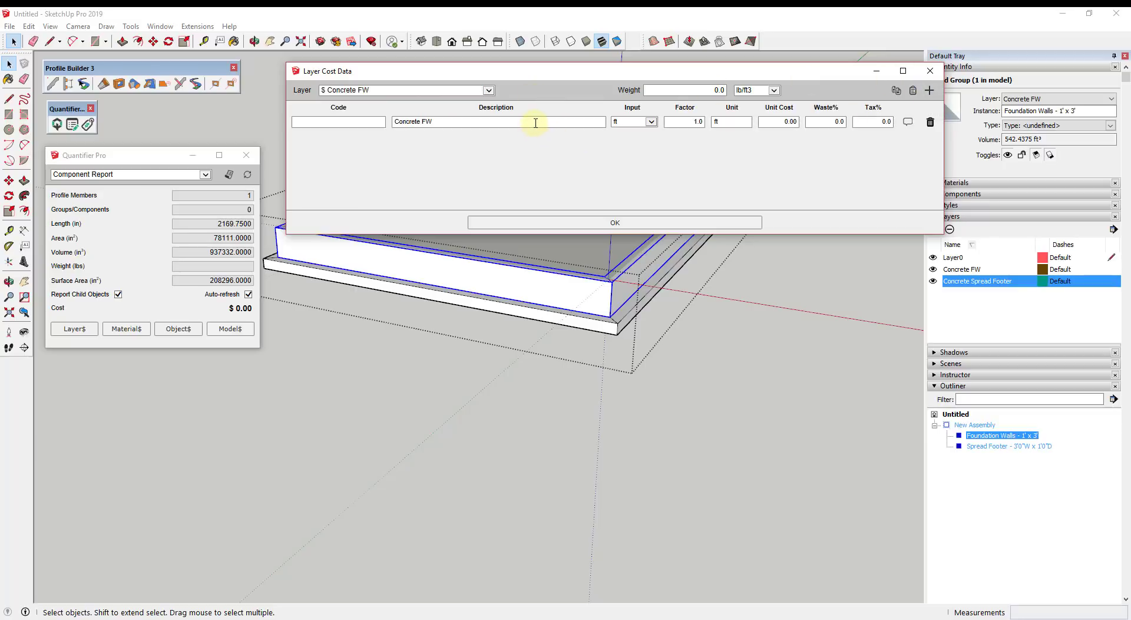
# Give the Concrete FW cost item the code 03_02_01 and the description "Concrete FW - Formwork".
pyautogui.click(356, 123)
pyautogui.write('03_02_01')
pyautogui.press('Tab')
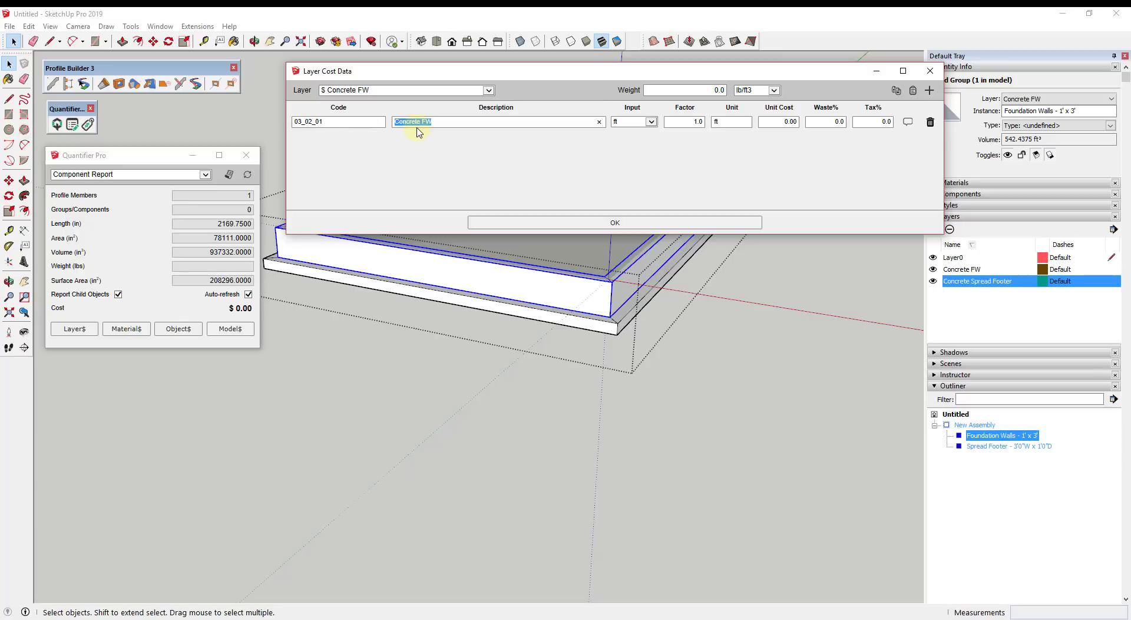
pyautogui.click(447, 127)
pyautogui.write('- Fd')
pyautogui.write('rmwork')
pyautogui.press('Tab')
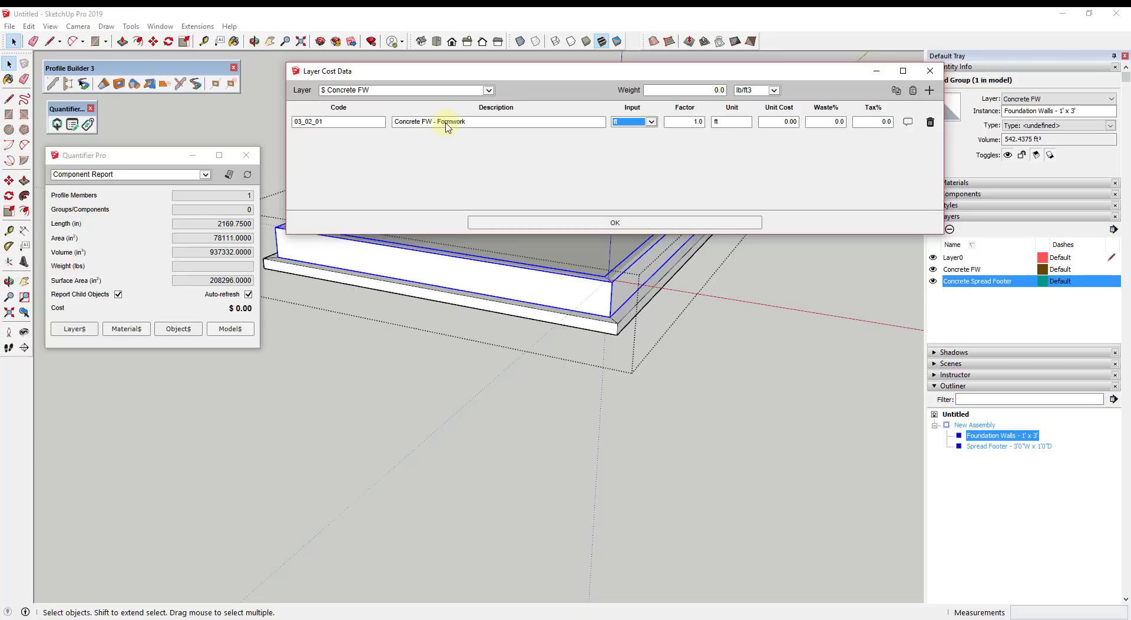
# Set the formwork item's input to ft2, unit cost to 20, waste to 15% and tax to 7.62%.
pyautogui.click(643, 123)
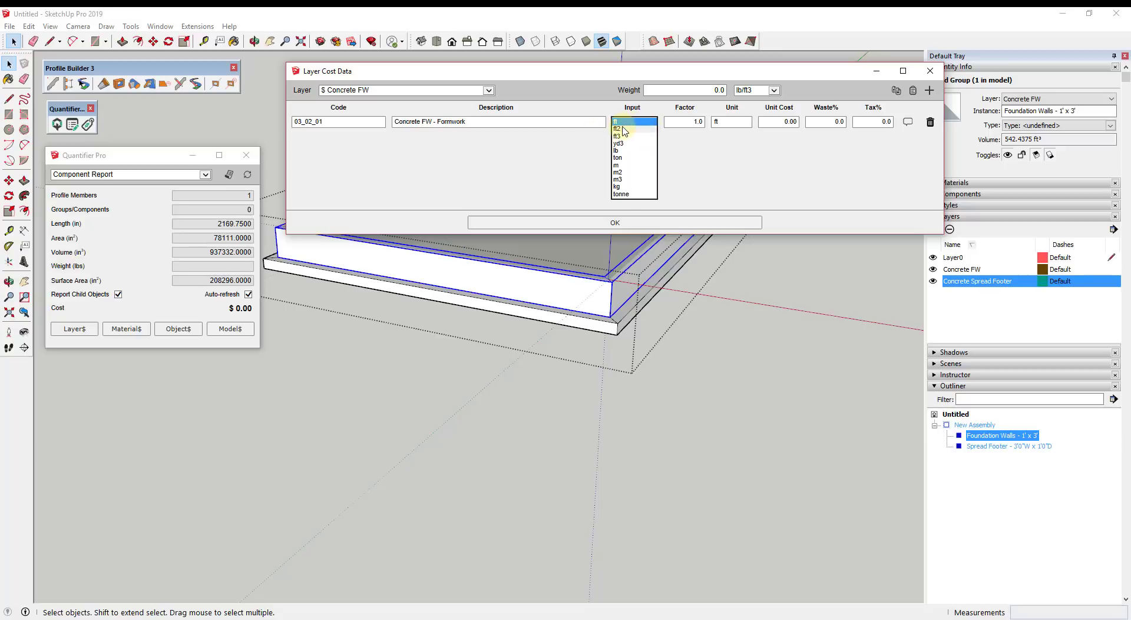
pyautogui.click(618, 129)
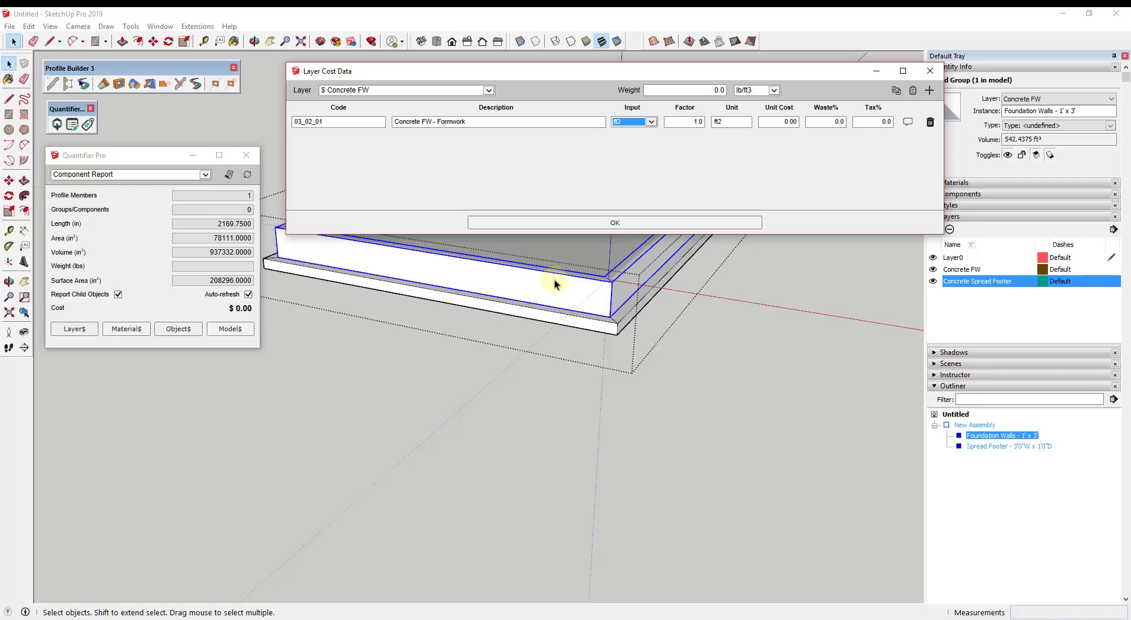
pyautogui.click(773, 122)
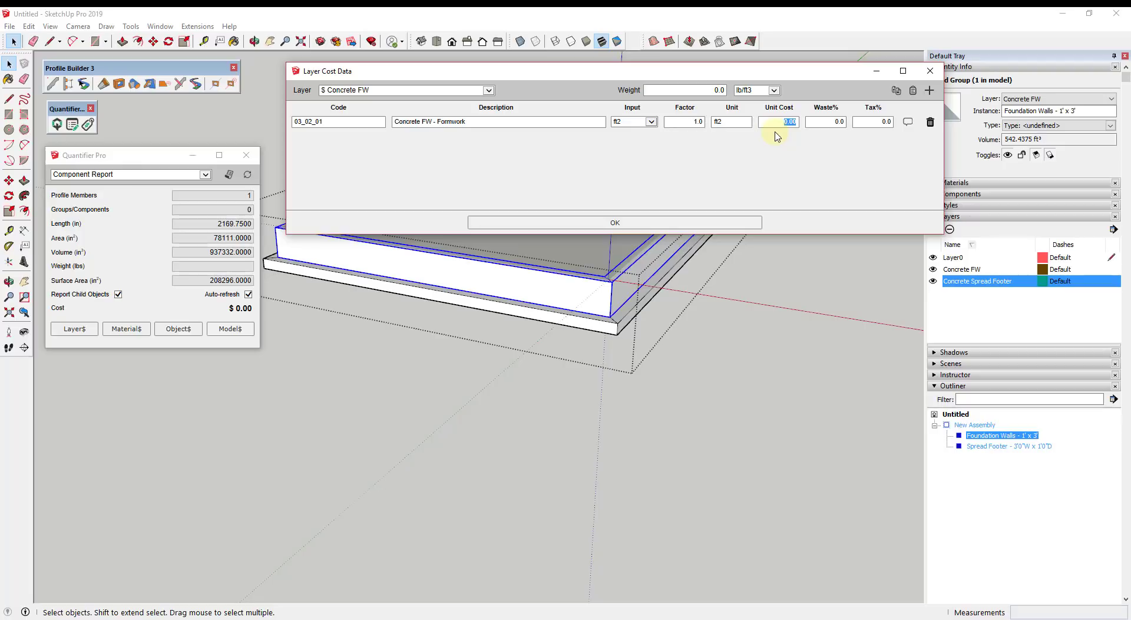
pyautogui.write('20')
pyautogui.press('Tab')
pyautogui.write('15')
pyautogui.press('Tab')
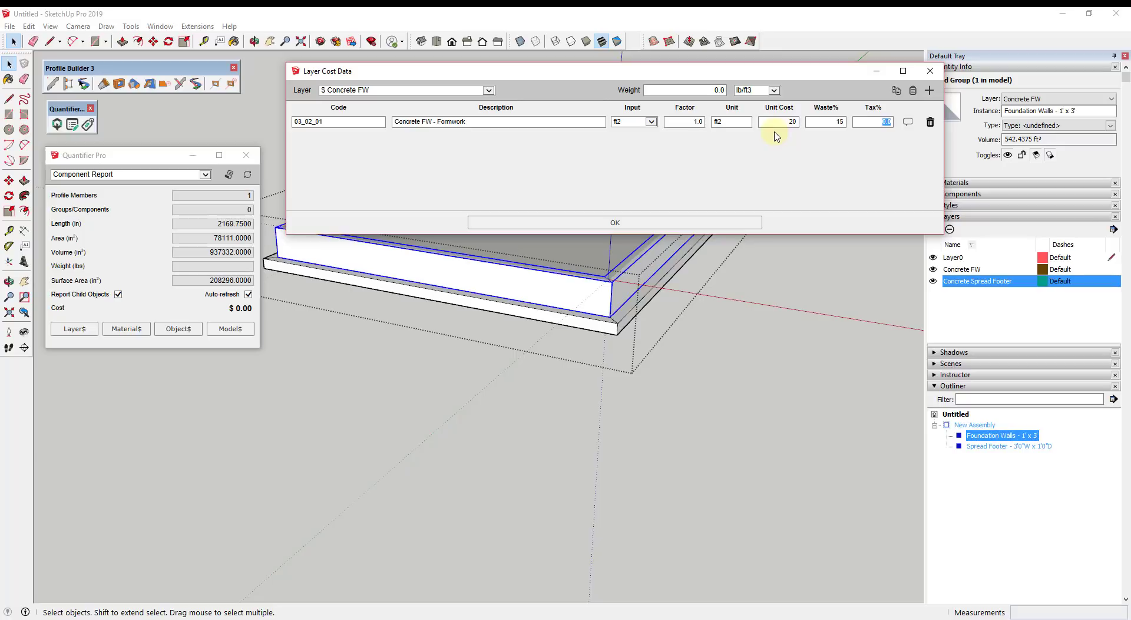
pyautogui.write('7.62')
# Add a second Concrete FW cost item with the code 03_02_02 and the description "Concrete FW - Concrete Material".
pyautogui.click(928, 91)
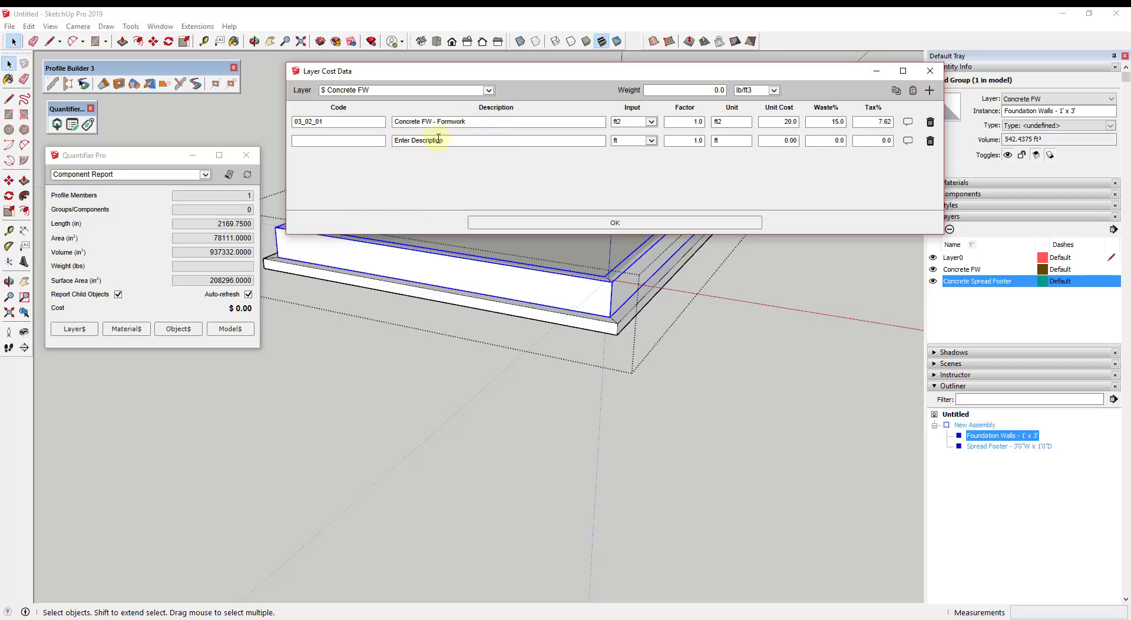
pyautogui.click(510, 140)
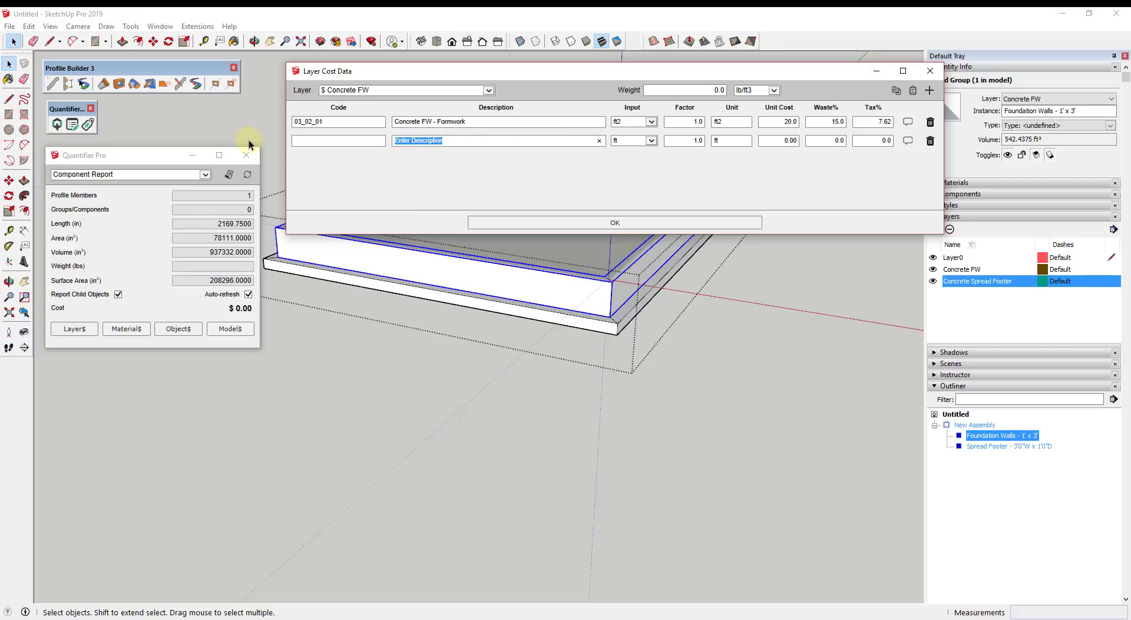
pyautogui.write('Concrete FW - COnc')
pyautogui.press('BackSpace')
pyautogui.press('BackSpace')
pyautogui.write('oncrete Material')
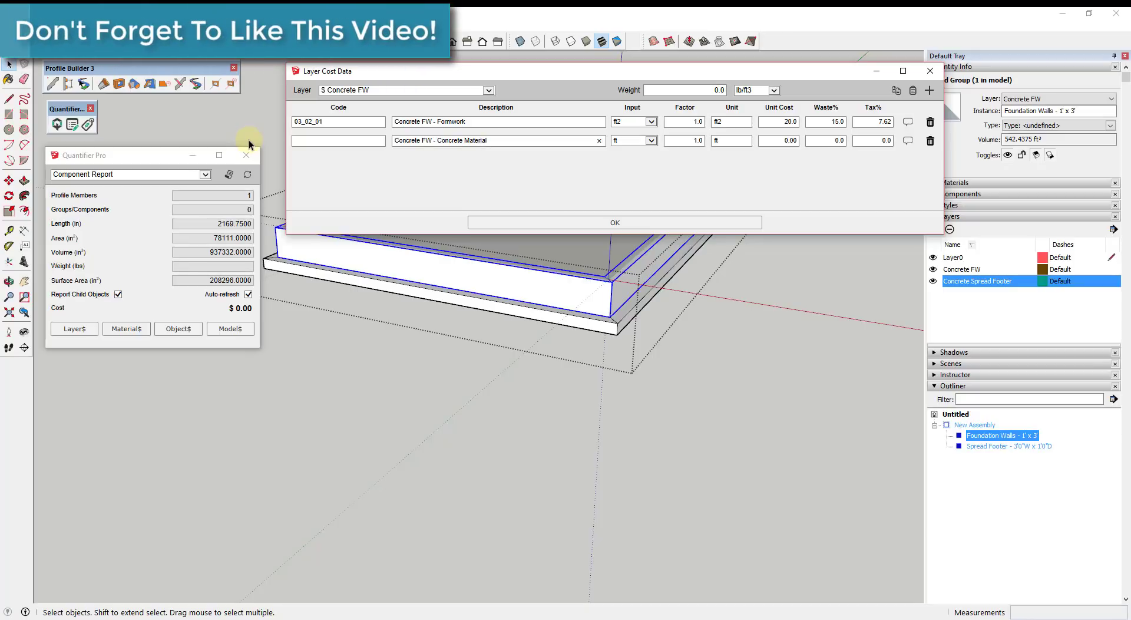
pyautogui.hotkey('shift', 'Tab')
pyautogui.write('03')
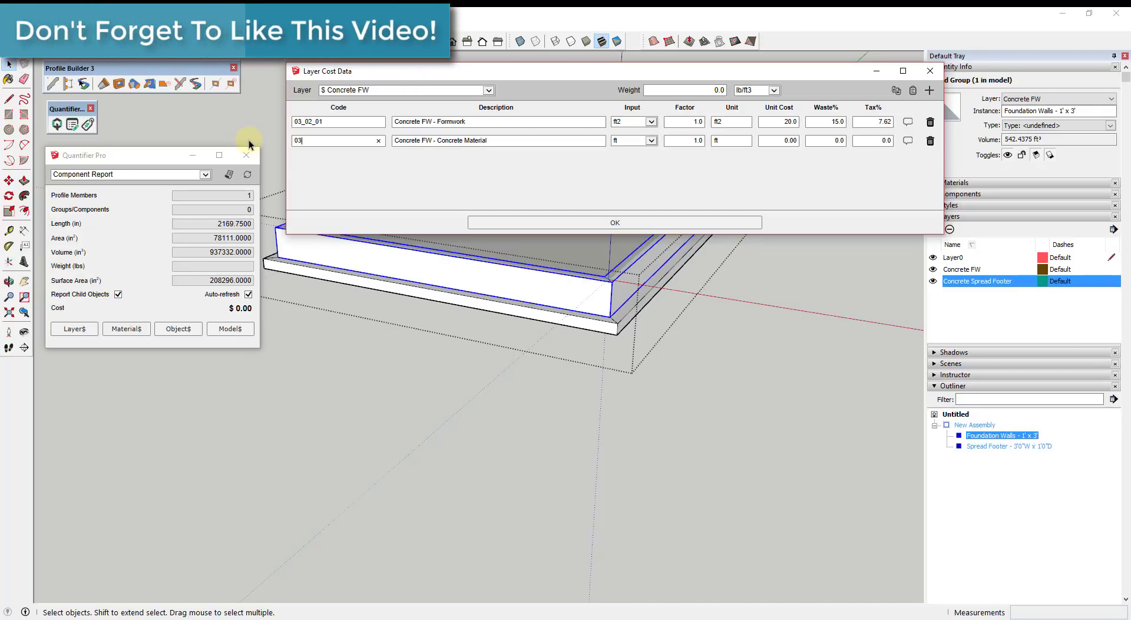
pyautogui.write('_')
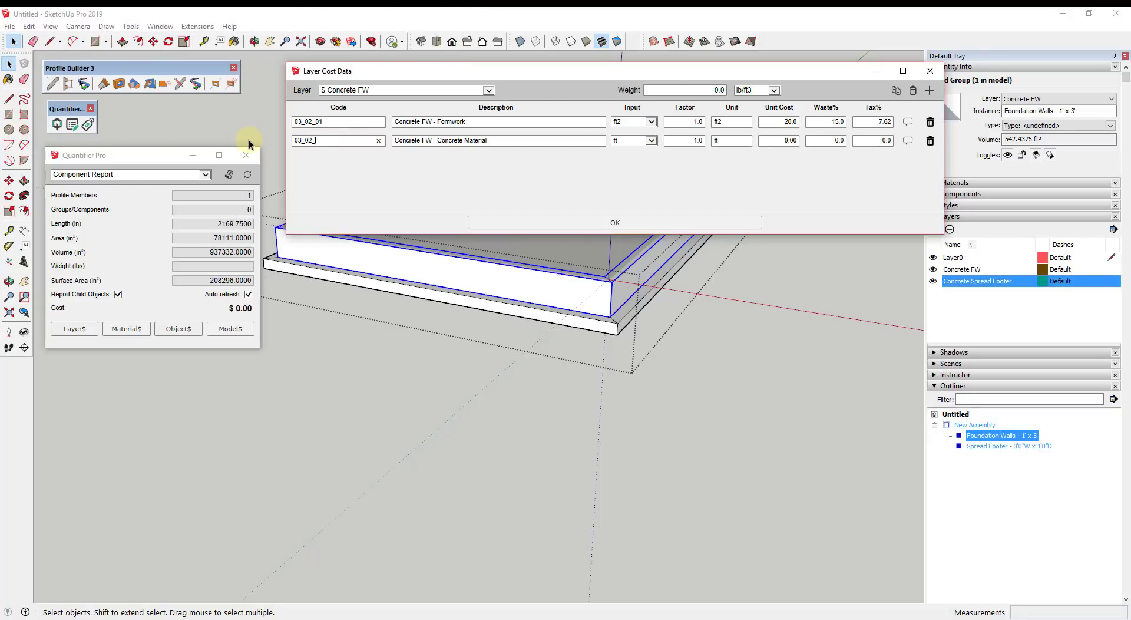
pyautogui.write('02-02')
pyautogui.press('Tab')
pyautogui.press('Tab')
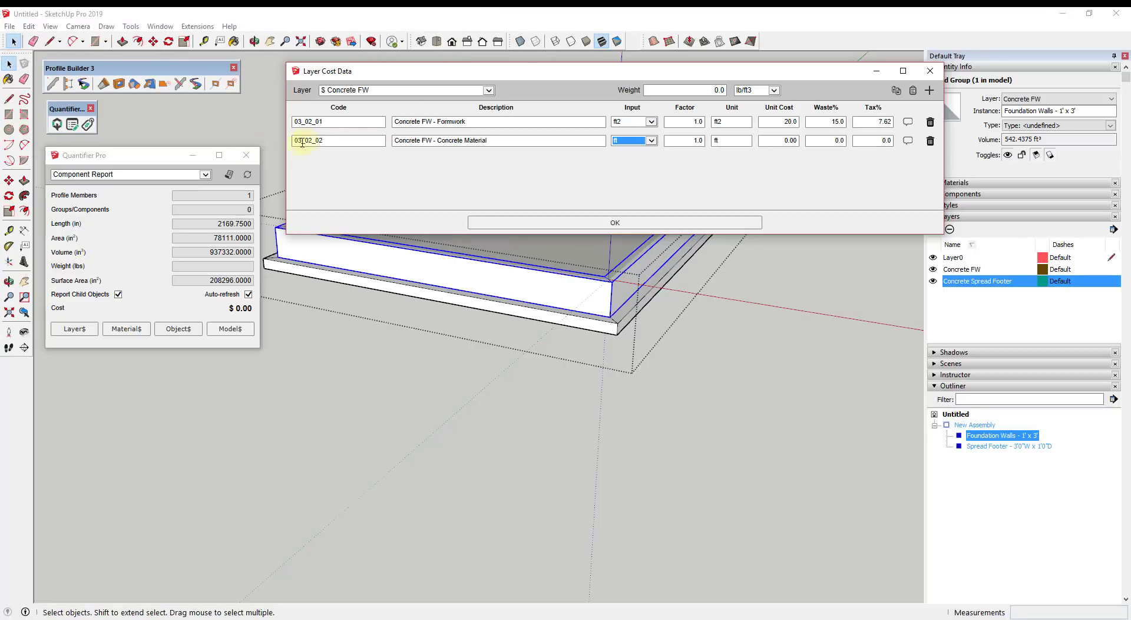
# Set the concrete material item's input to yd3, unit cost to 150, waste to 15% and tax to 7.62%.
pyautogui.click(639, 140)
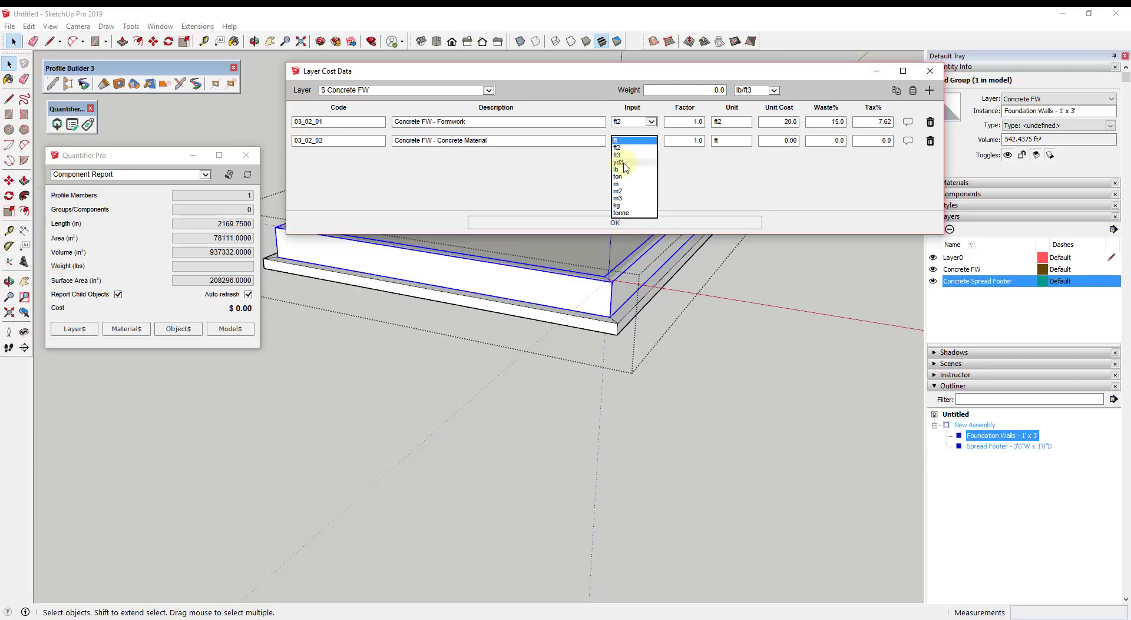
pyautogui.click(623, 162)
pyautogui.click(771, 142)
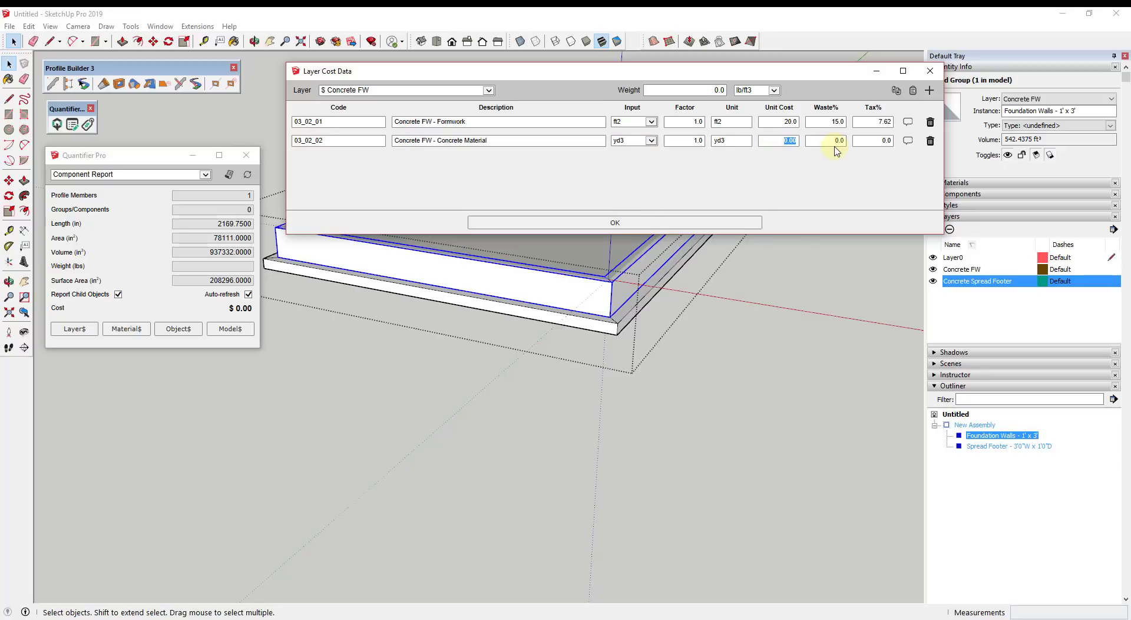
pyautogui.write('150')
pyautogui.press('Tab')
pyautogui.press('Tab')
pyautogui.write('7.62')
pyautogui.hotkey('shift', 'Tab')
pyautogui.write('1')
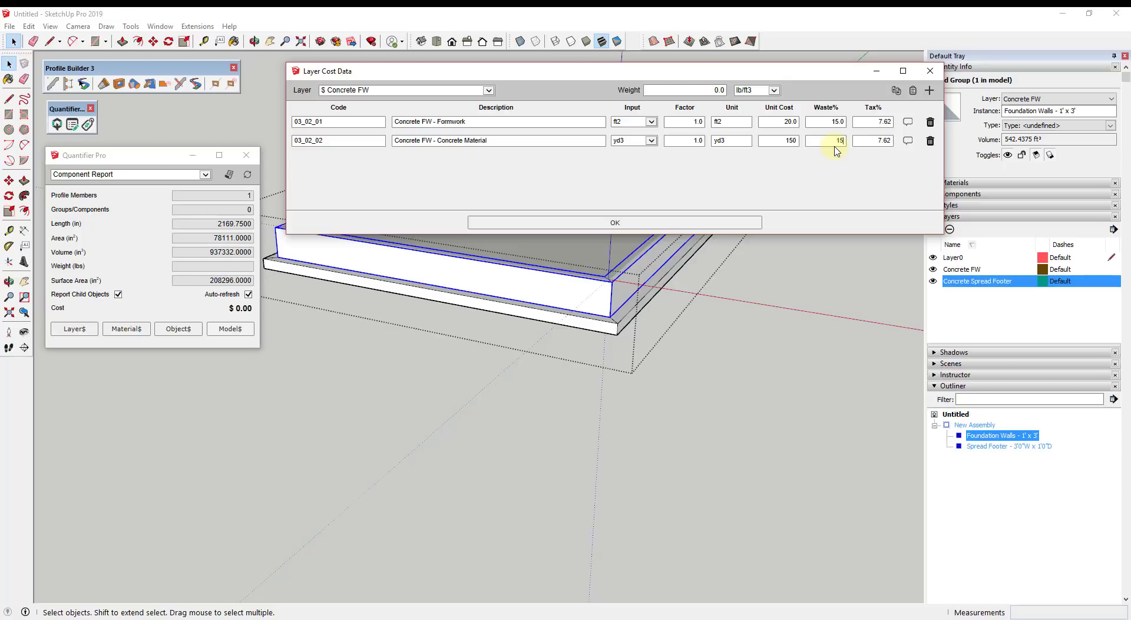
pyautogui.press('Tab')
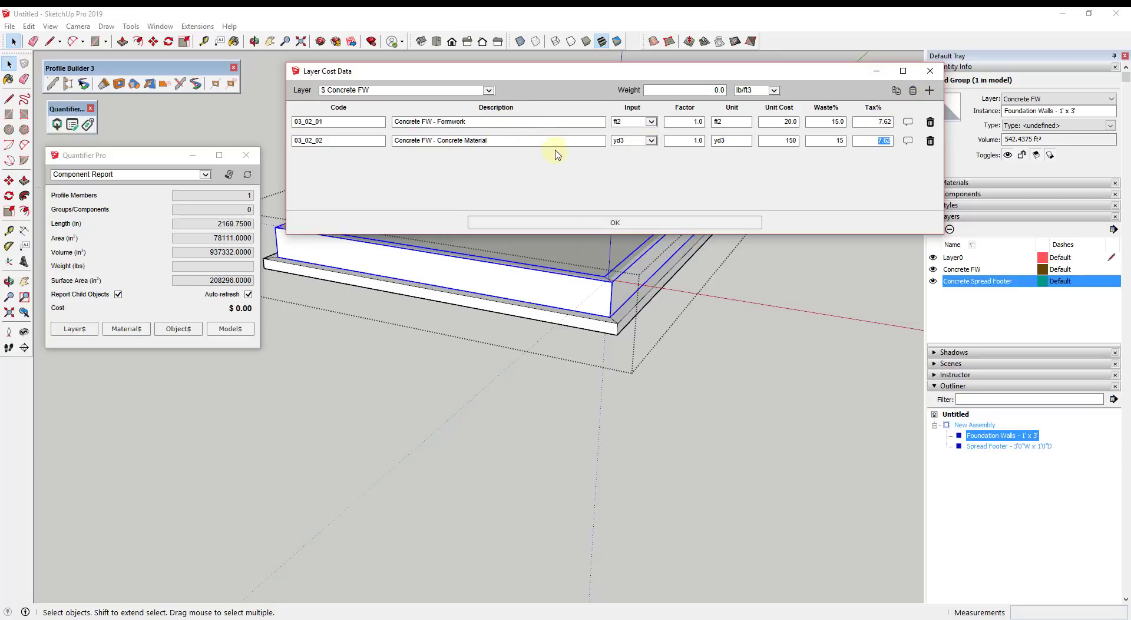
# Add a third Concrete FW cost item with the code 03_02_03 and the description "Concrete FW - Formwork Labor".
pyautogui.click(928, 92)
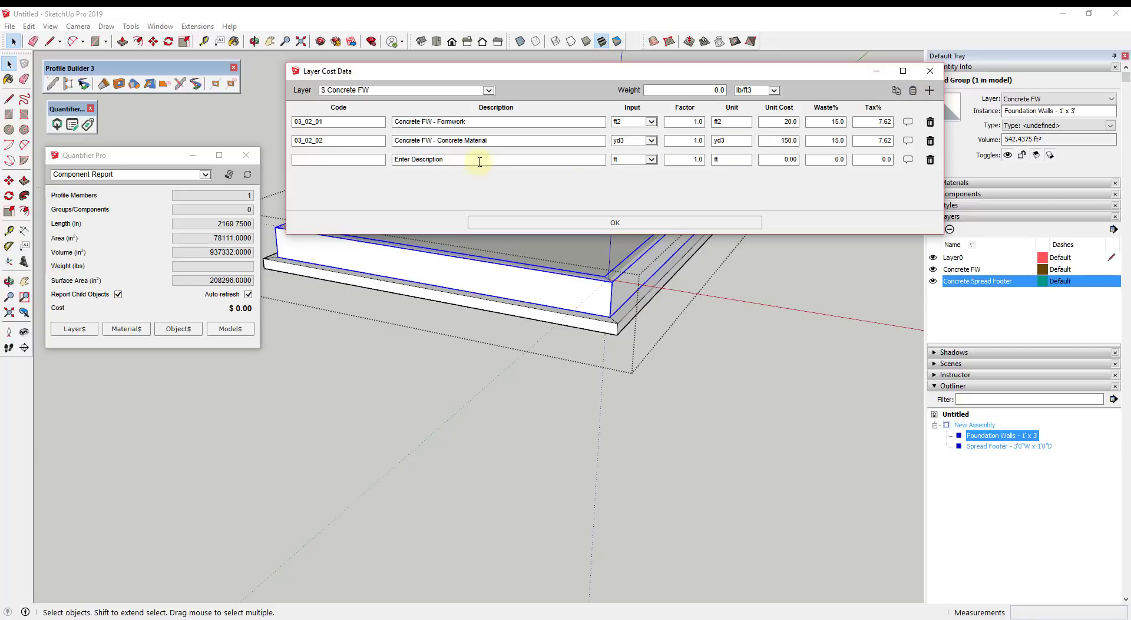
pyautogui.write('03_02_03')
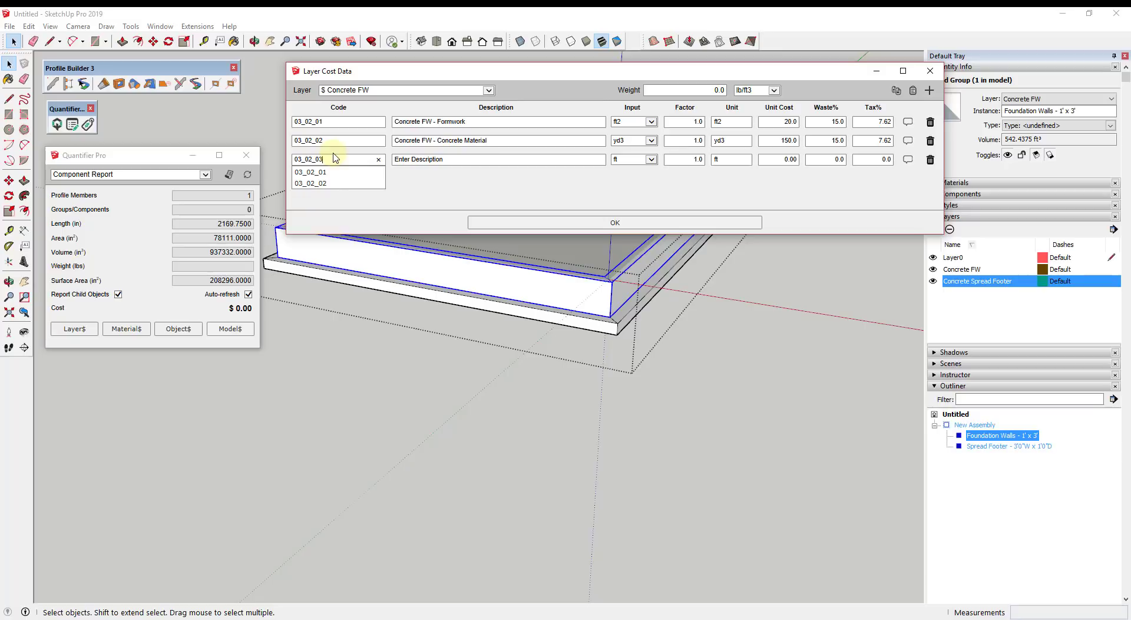
pyautogui.press('Tab')
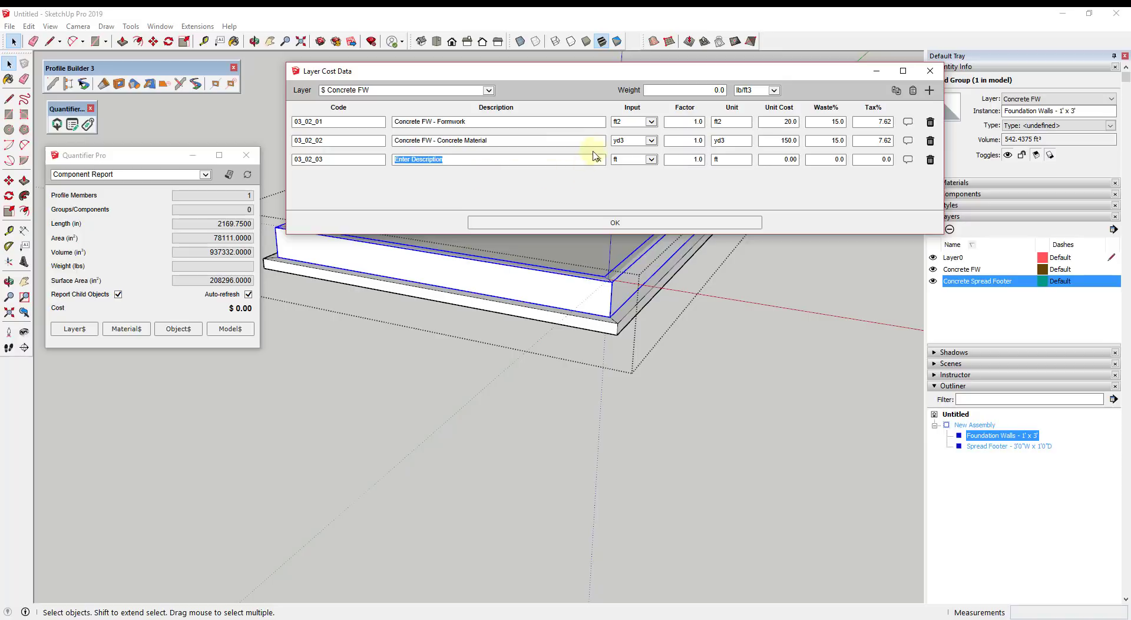
pyautogui.click(639, 162)
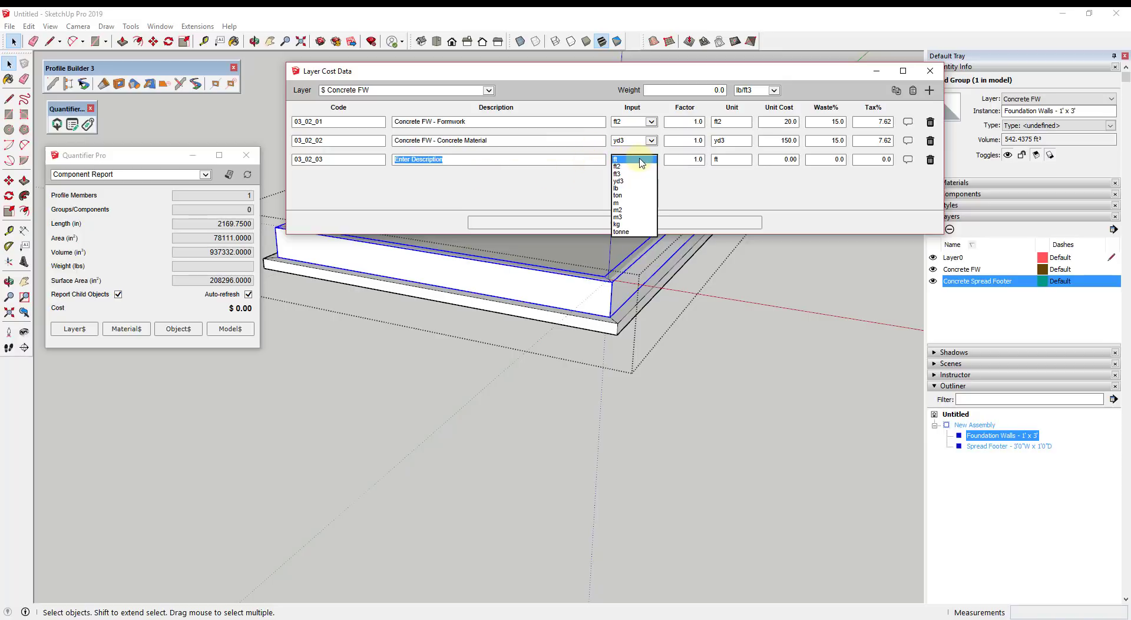
pyautogui.click(641, 162)
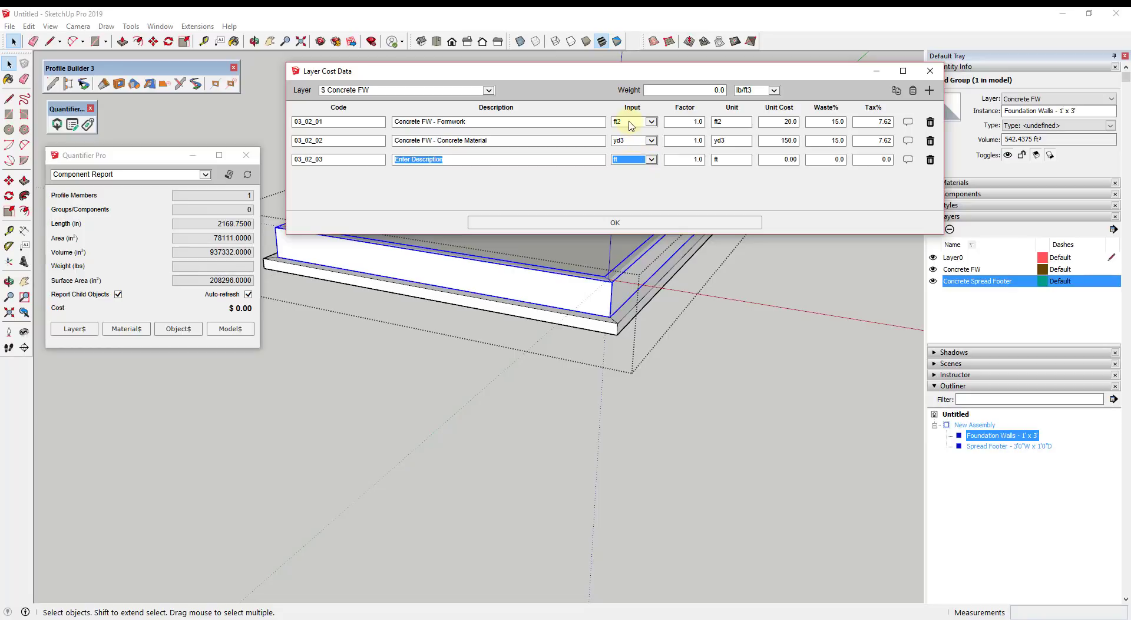
pyautogui.click(628, 159)
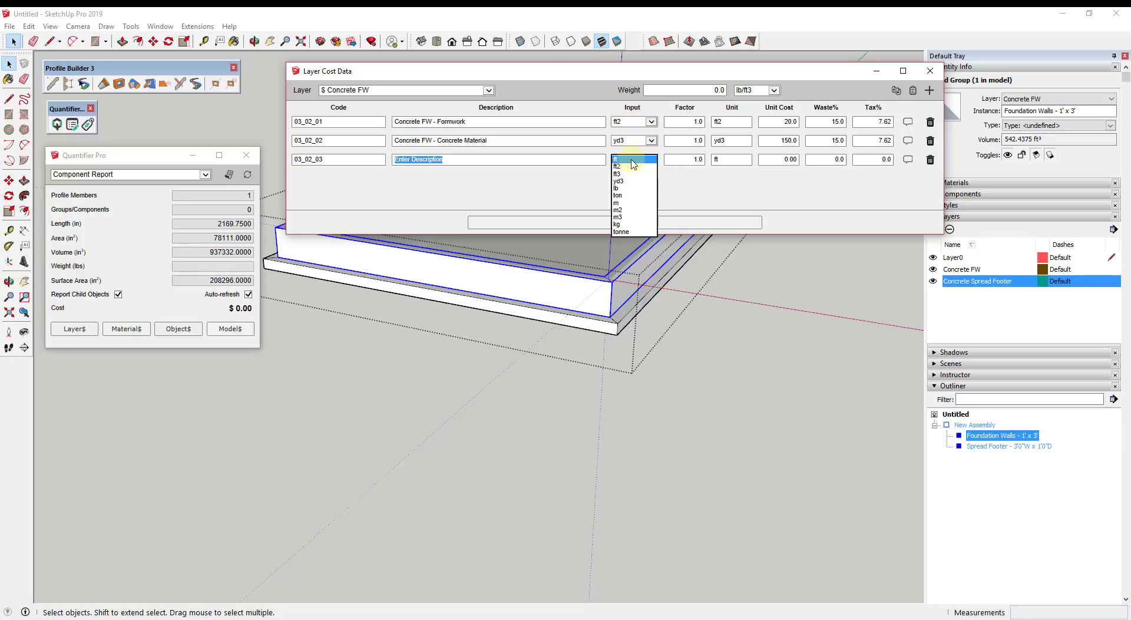
pyautogui.click(460, 162)
pyautogui.write('Concf')
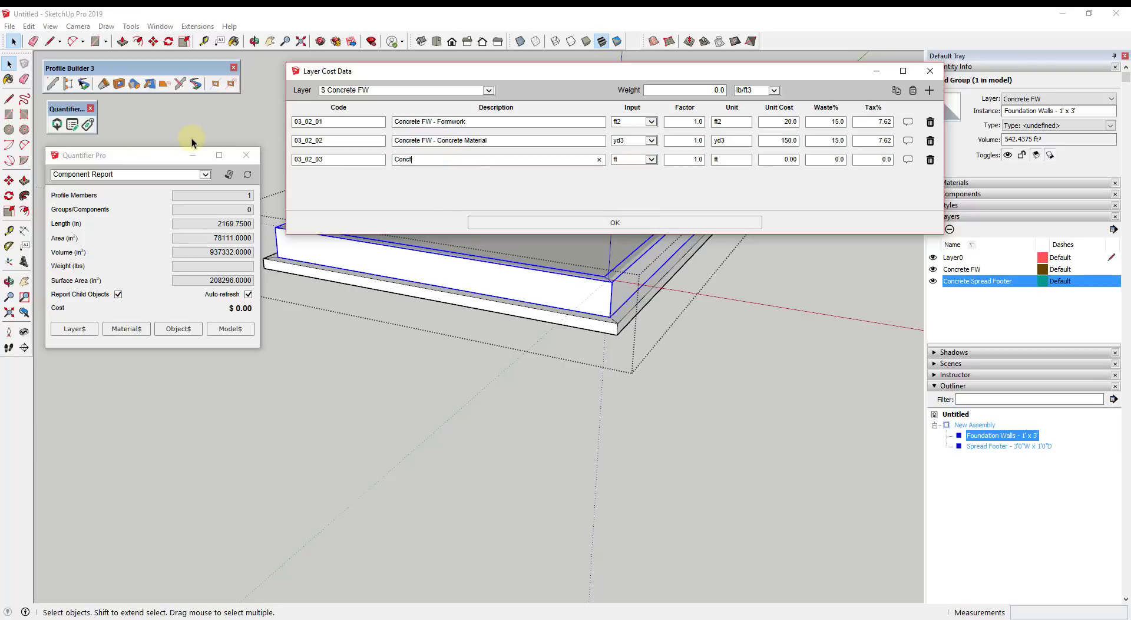
pyautogui.press('BackSpace')
pyautogui.write('rete FW - Formwork Labor')
pyautogui.press('Tab')
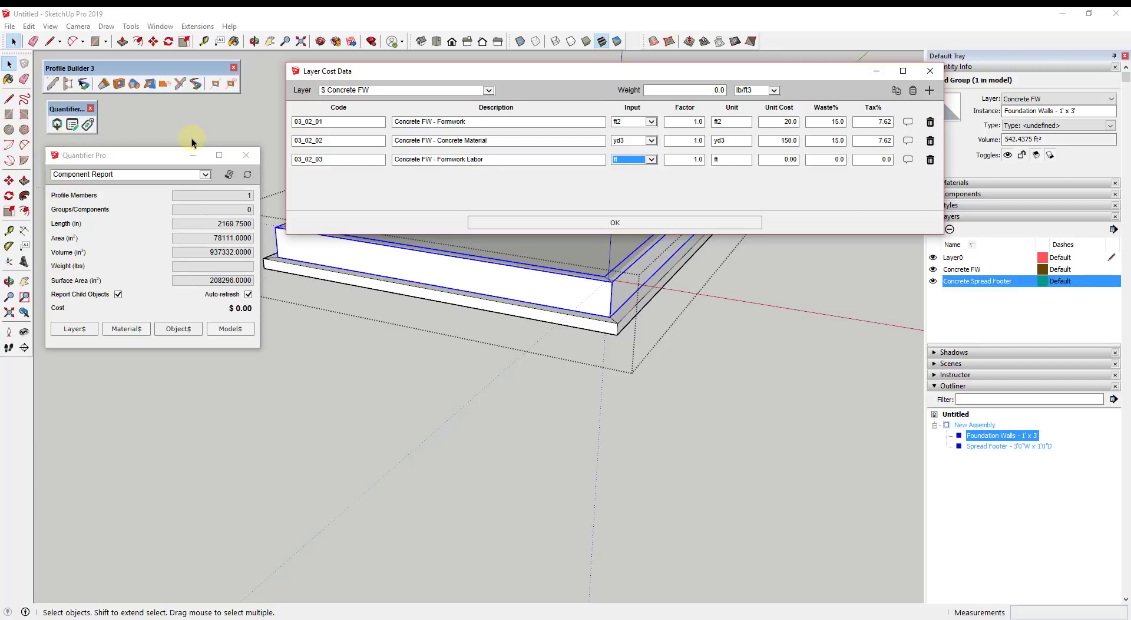
# Set the formwork labor item's input to ft2 and enter a factor of 8.
pyautogui.click(631, 159)
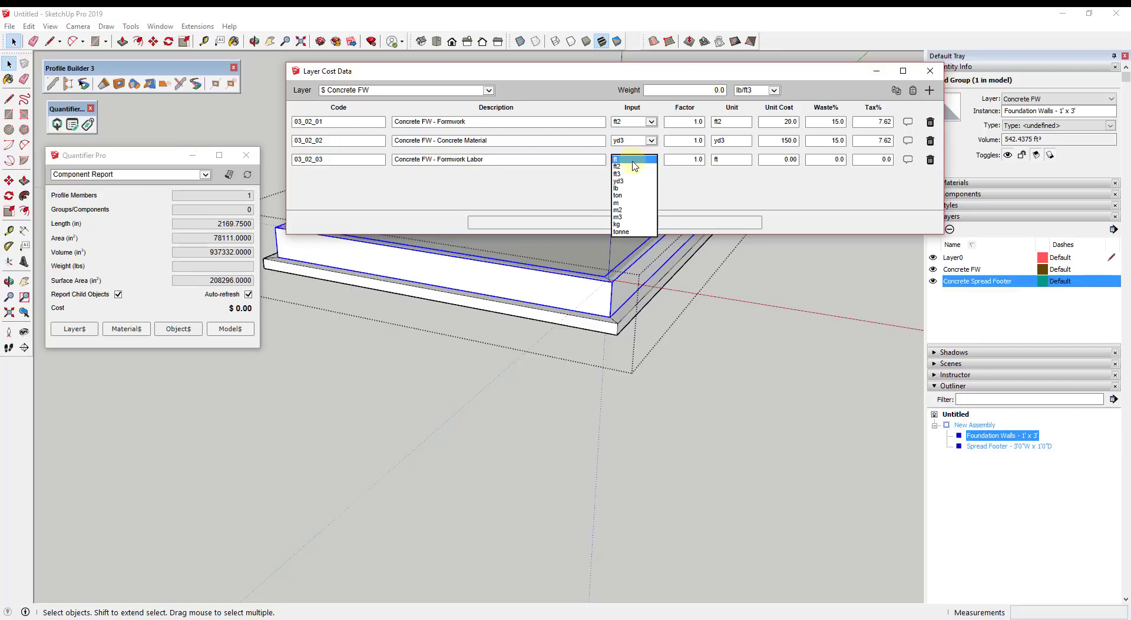
pyautogui.click(633, 170)
pyautogui.doubleClick(684, 159)
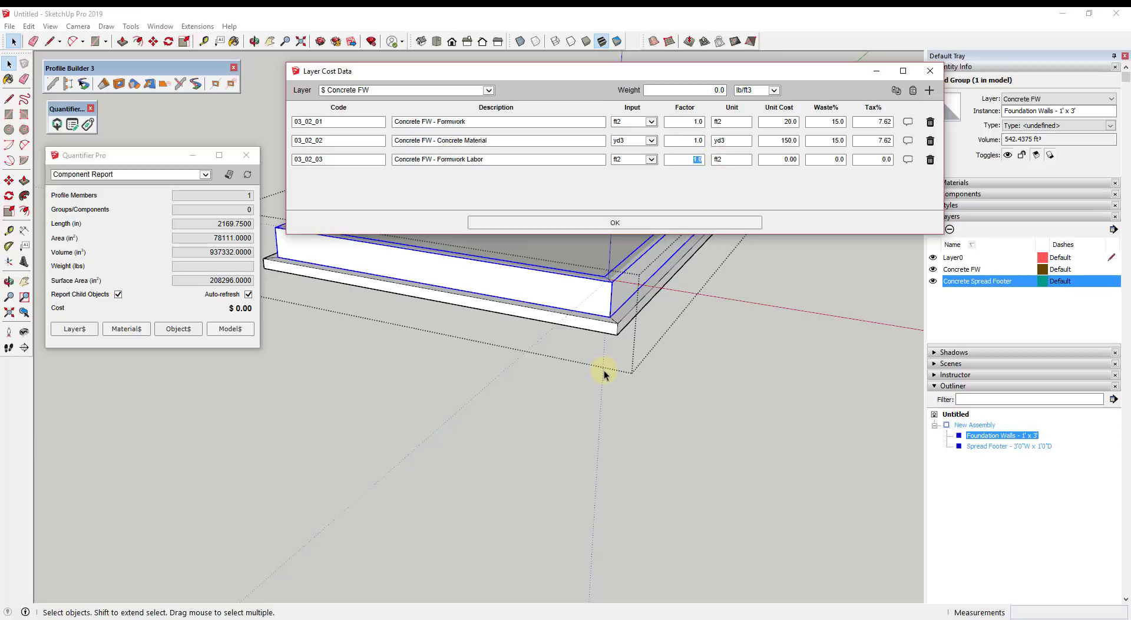
pyautogui.write('8')
pyautogui.press('Tab')
pyautogui.press('Tab')
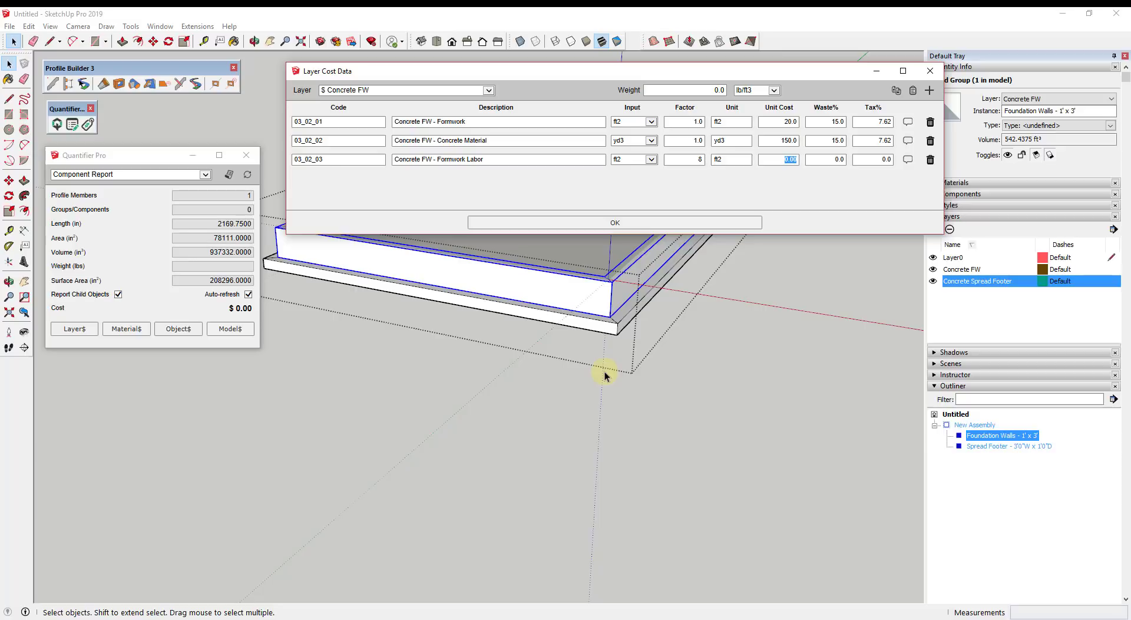
pyautogui.hotkey('shift', 'Tab')
pyautogui.hotkey('shift', 'Tab')
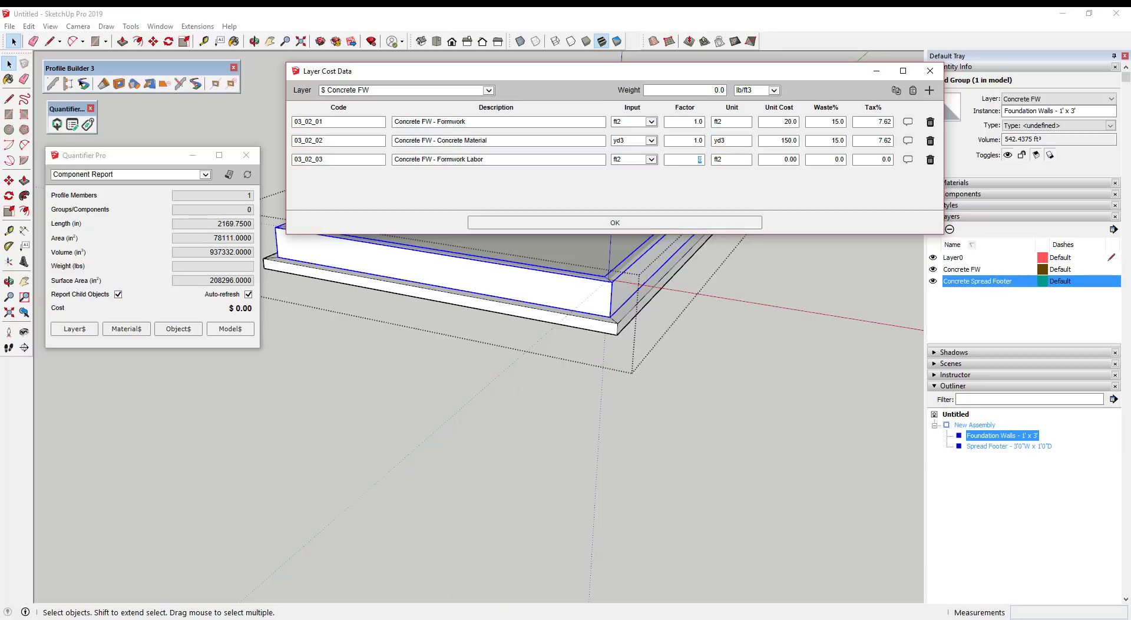
# Switch to Calculator and compute 1/8.
pyautogui.click(386, 618)
pyautogui.moveTo(787, 133); pyautogui.dragTo(777, 254)
pyautogui.write('1/8')
pyautogui.press('Return')
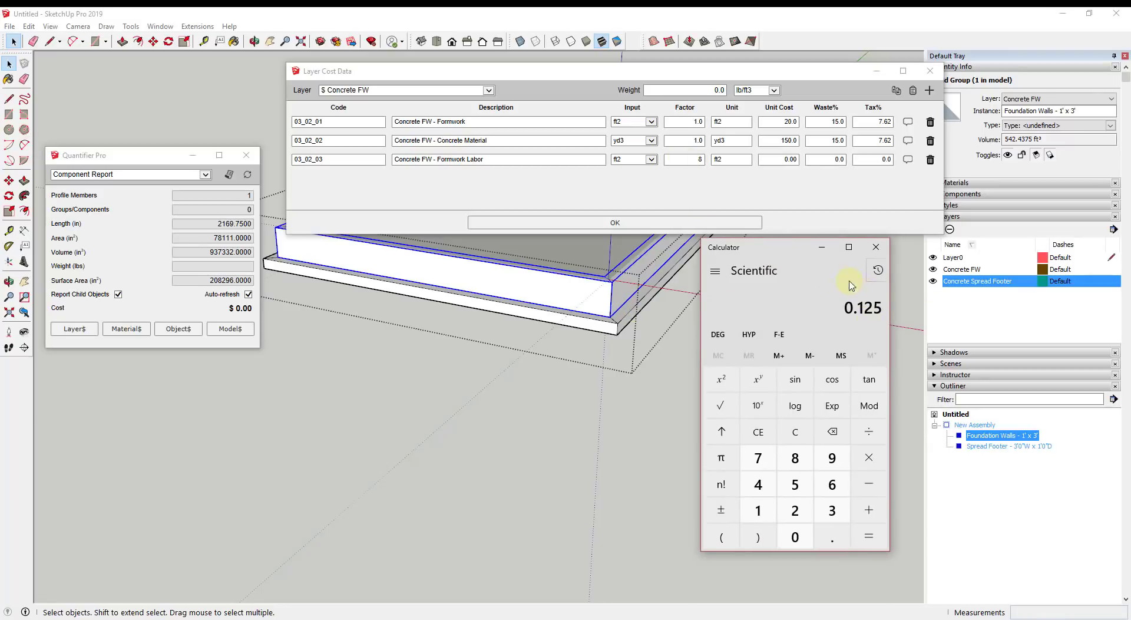
# Back in the layer cost data, set the formwork labor item's factor to .125 and its unit to MH.
pyautogui.click(719, 158)
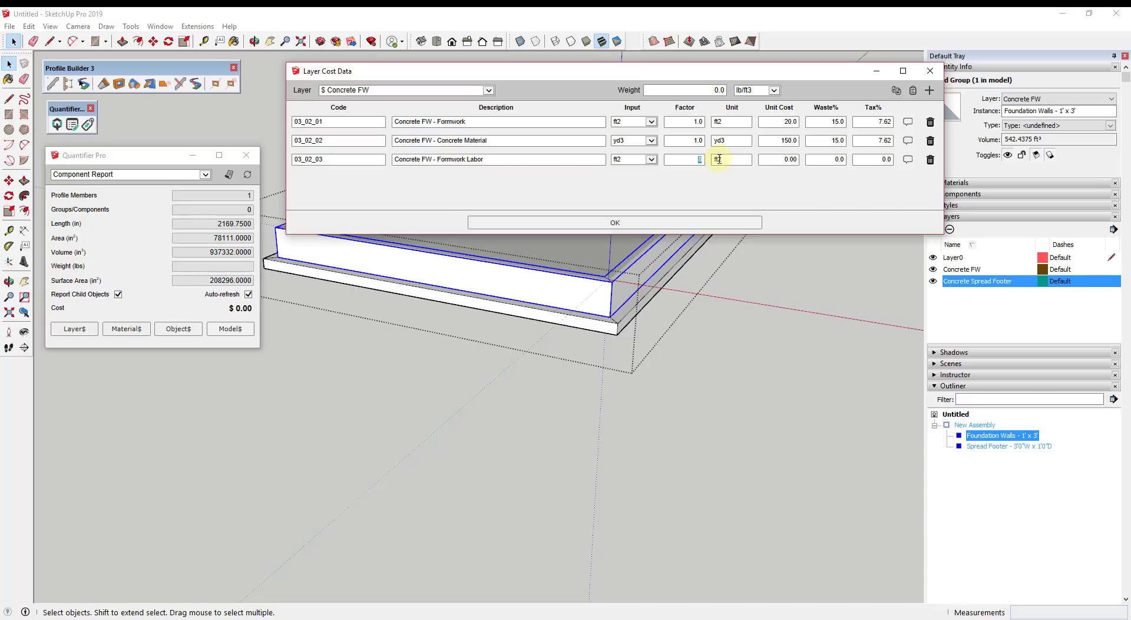
pyautogui.write('.125')
pyautogui.press('Tab')
pyautogui.write('MH')
pyautogui.press('Tab')
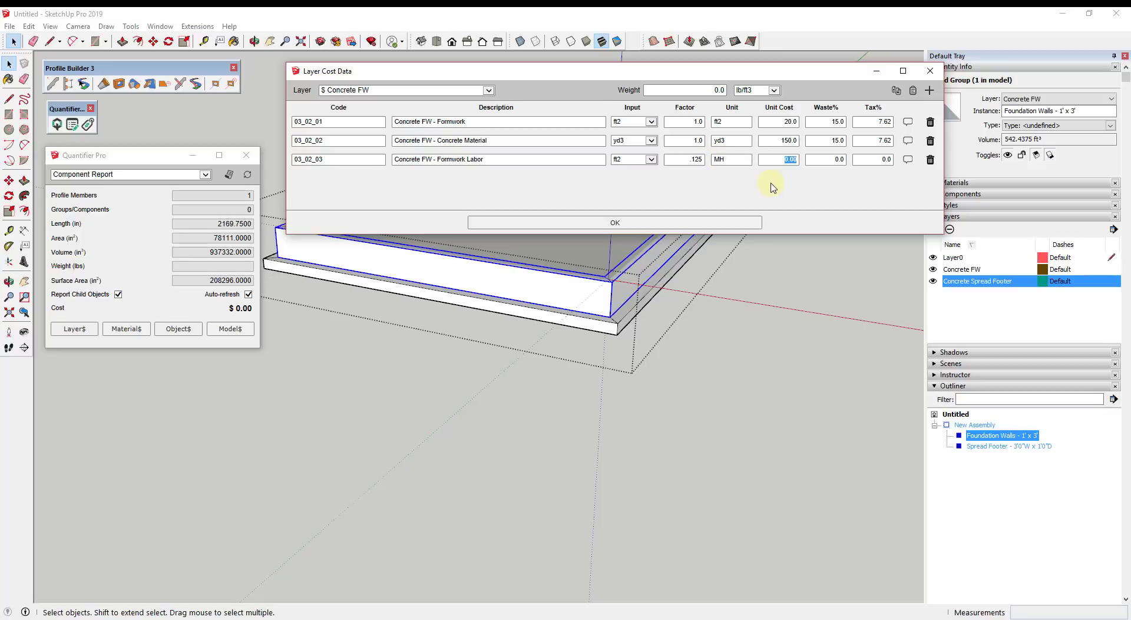
# Set the formwork labor item's unit cost to 35 and waste to 15%, and accept the Concrete FW cost data.
pyautogui.write('3')
pyautogui.press('Tab')
pyautogui.write('15')
pyautogui.press('Tab')
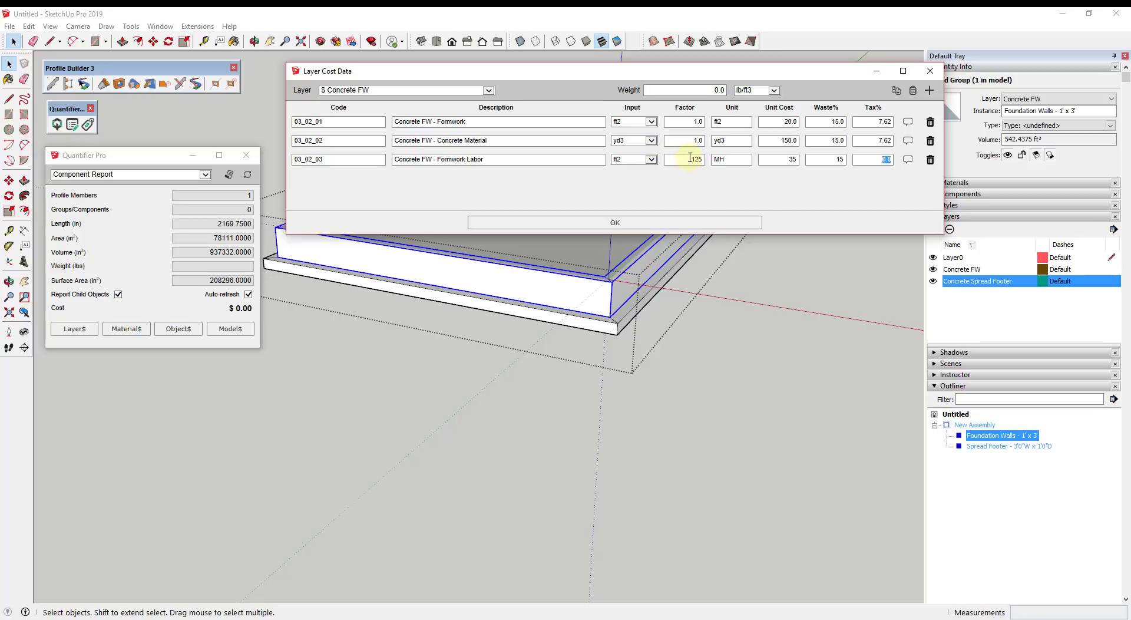
pyautogui.click(627, 227)
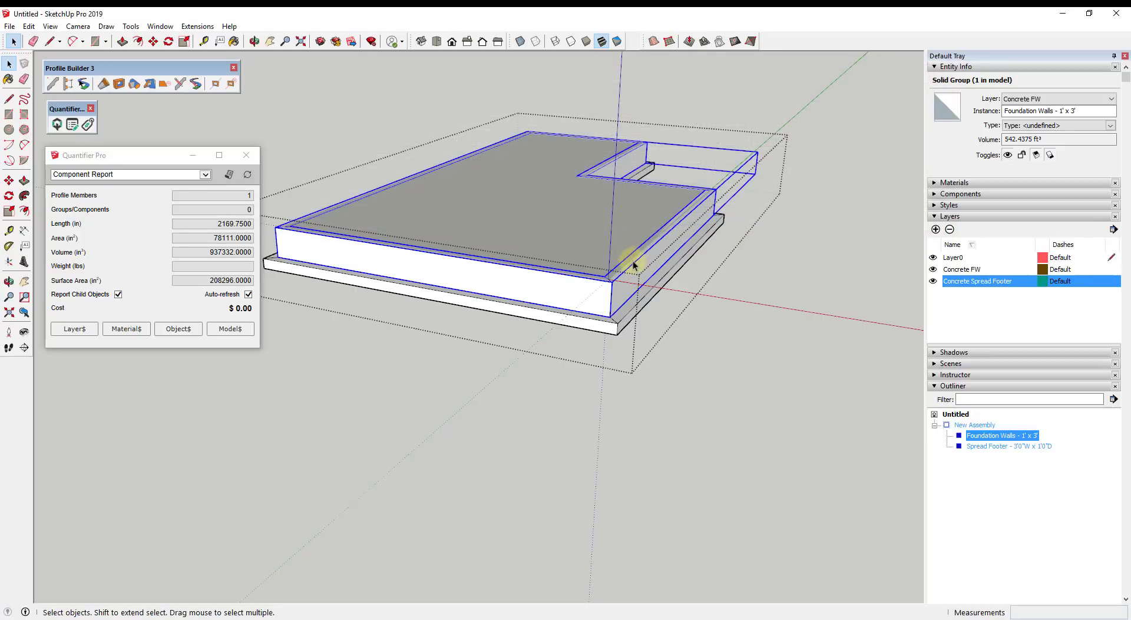
# Leave the group and select the whole foundation assembly to check its total cost in Quantifier Pro.
pyautogui.click(699, 360)
pyautogui.click(613, 310)
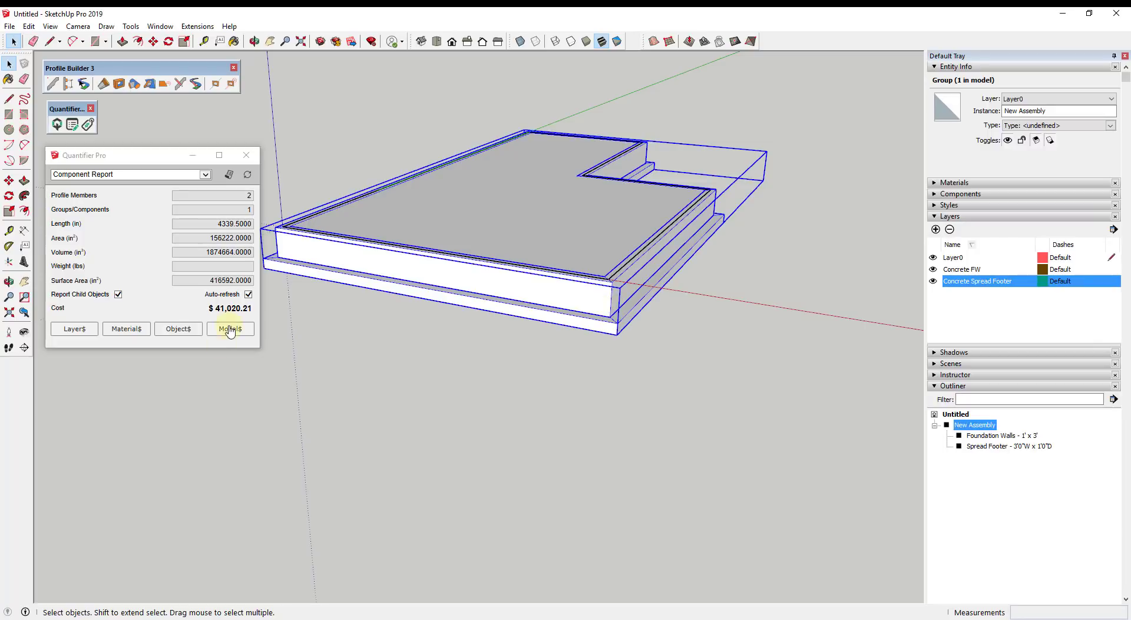
pyautogui.click(216, 308)
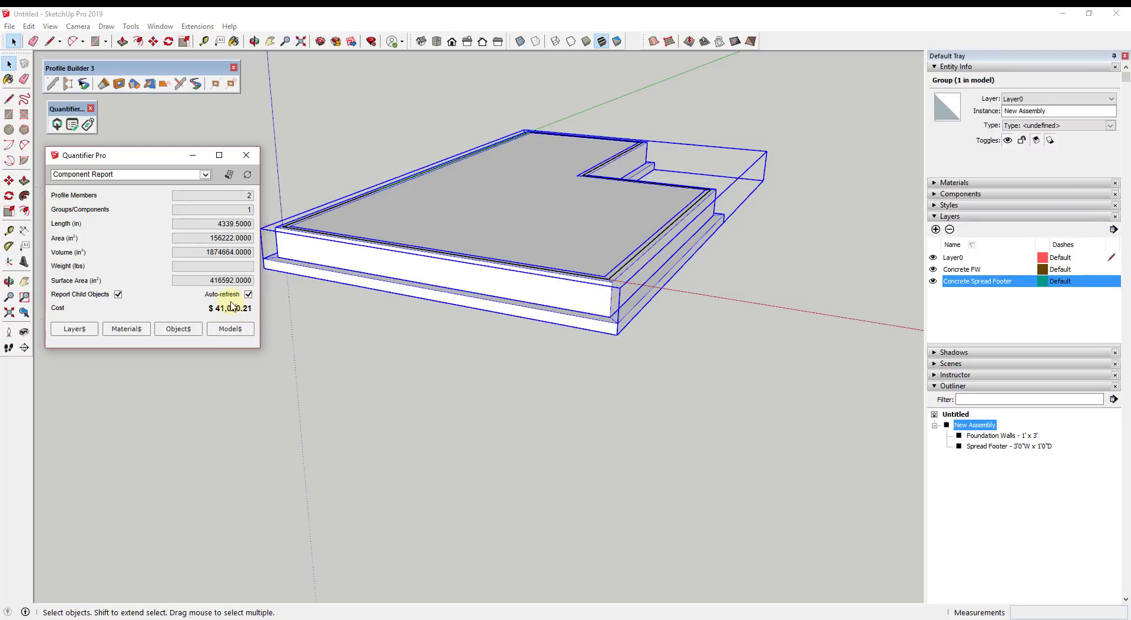
pyautogui.moveTo(143, 160); pyautogui.dragTo(144, 165)
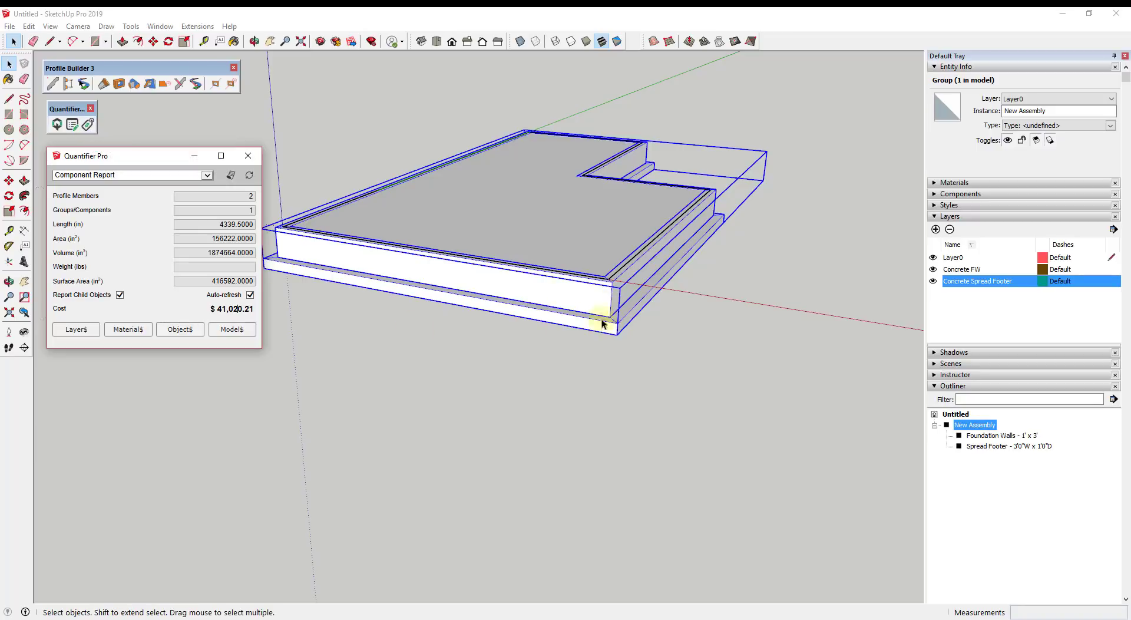
# Inspect the cost of the assembly with Cost Inspector, and of the foundation walls inside the assembly group.
pyautogui.click(87, 126)
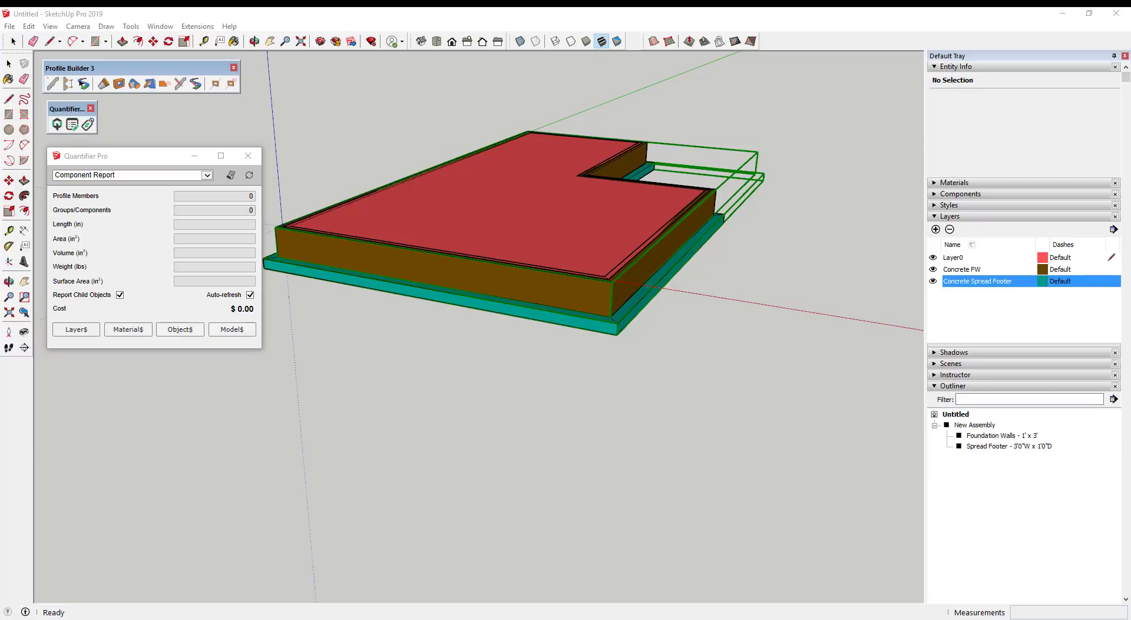
pyautogui.click(602, 294)
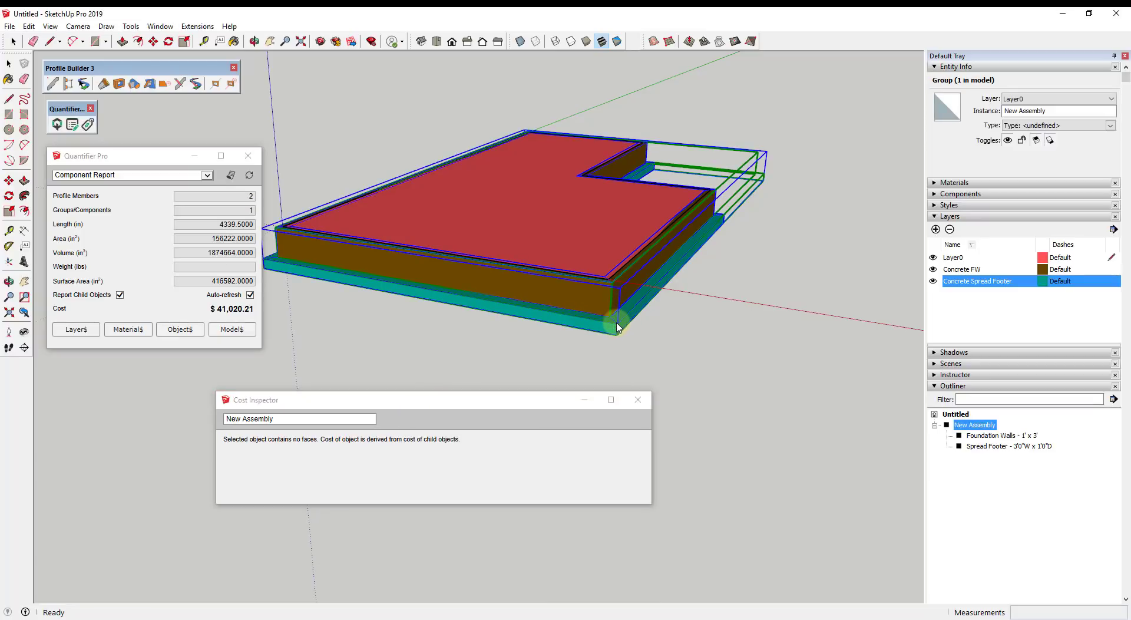
pyautogui.rightClick(601, 302)
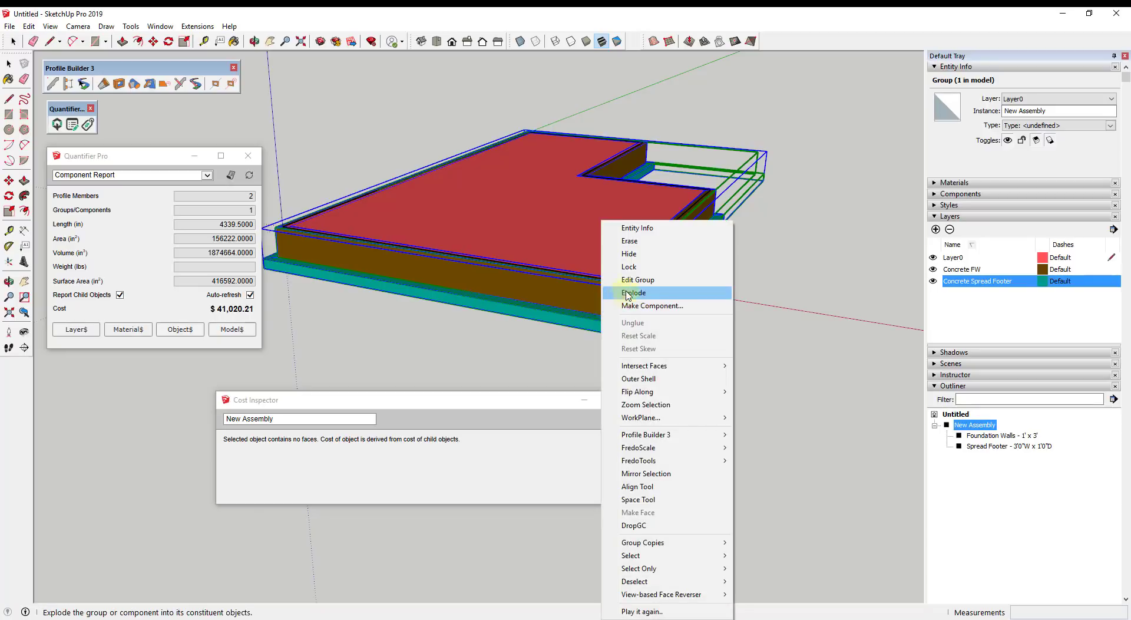
pyautogui.click(628, 293)
pyautogui.click(598, 299)
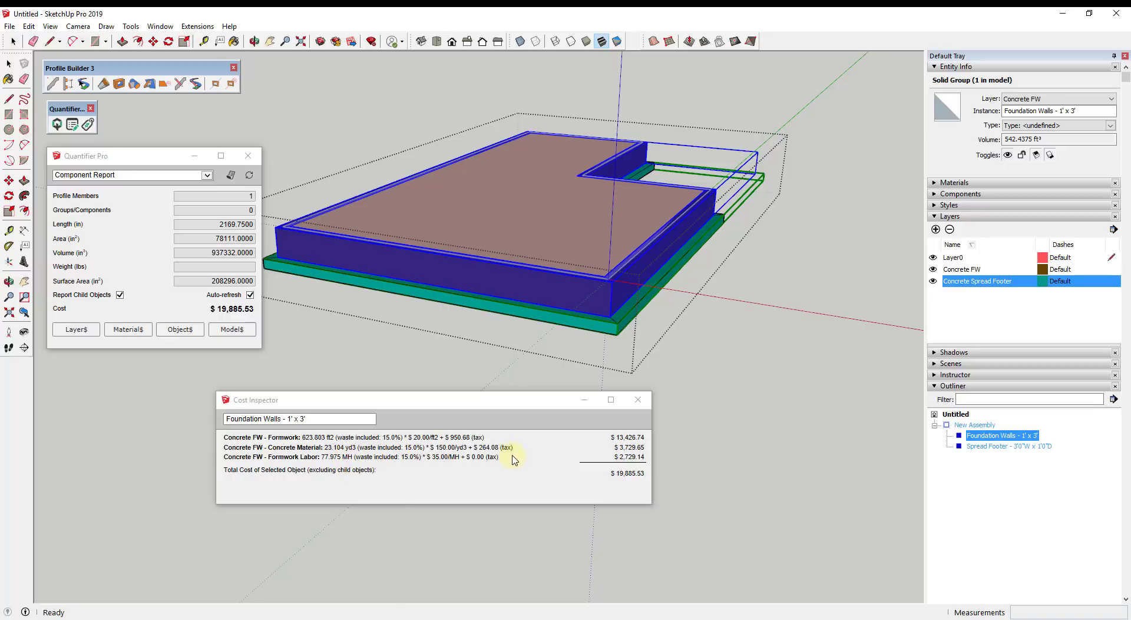
# Inspect the cost breakdown of the spread footer against the foundation walls, and leave Cost Inspector.
pyautogui.click(537, 318)
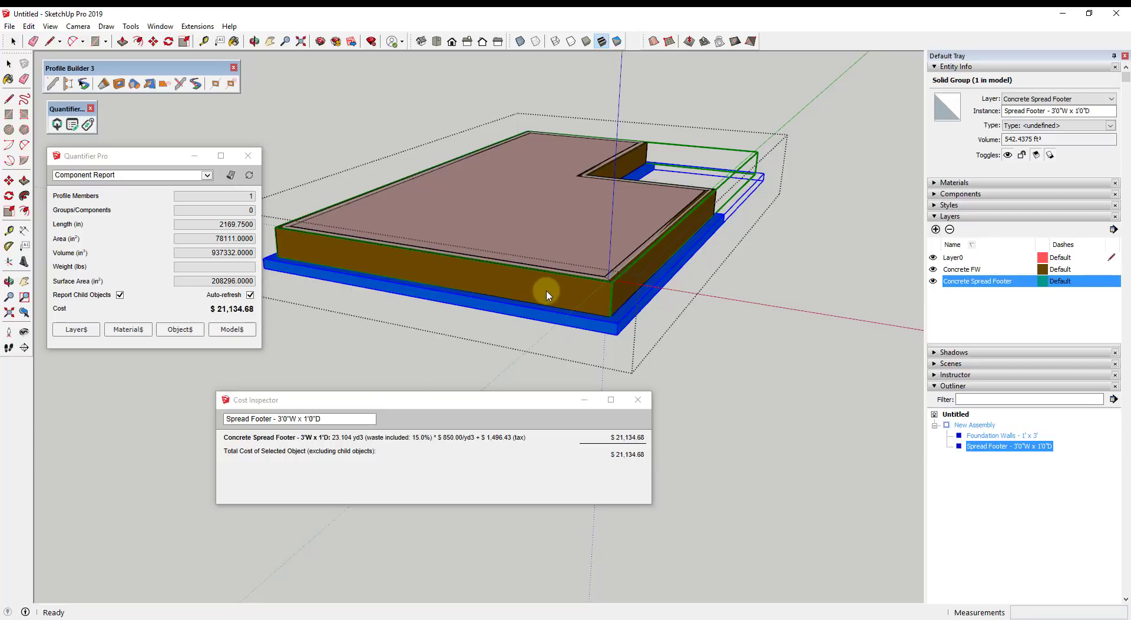
pyautogui.click(547, 295)
pyautogui.click(552, 321)
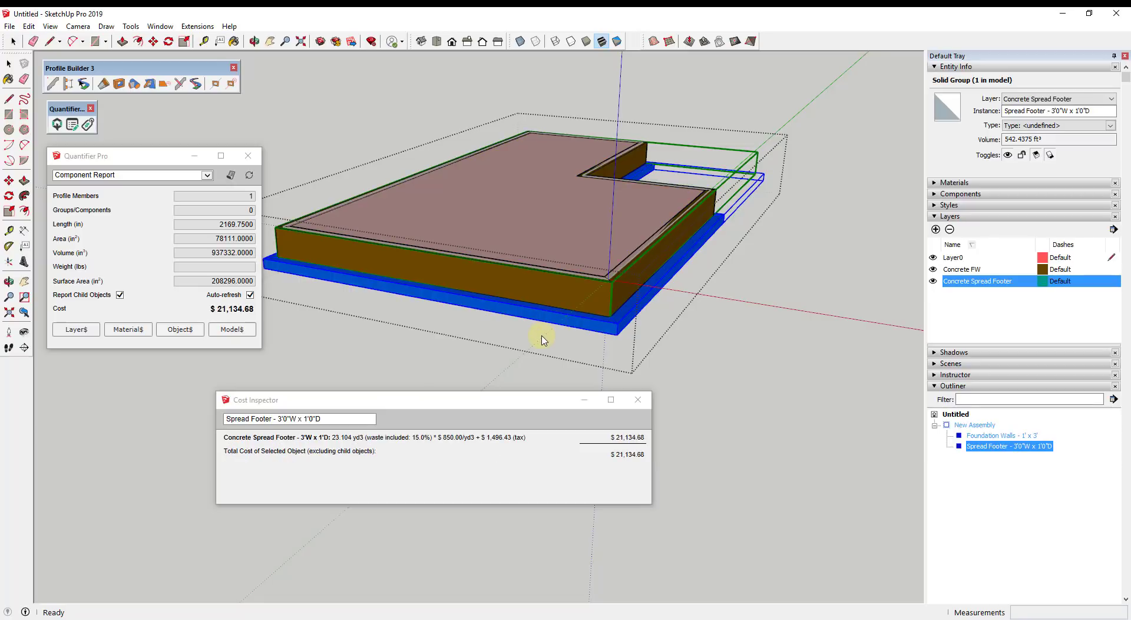
pyautogui.click(541, 303)
pyautogui.press('space')
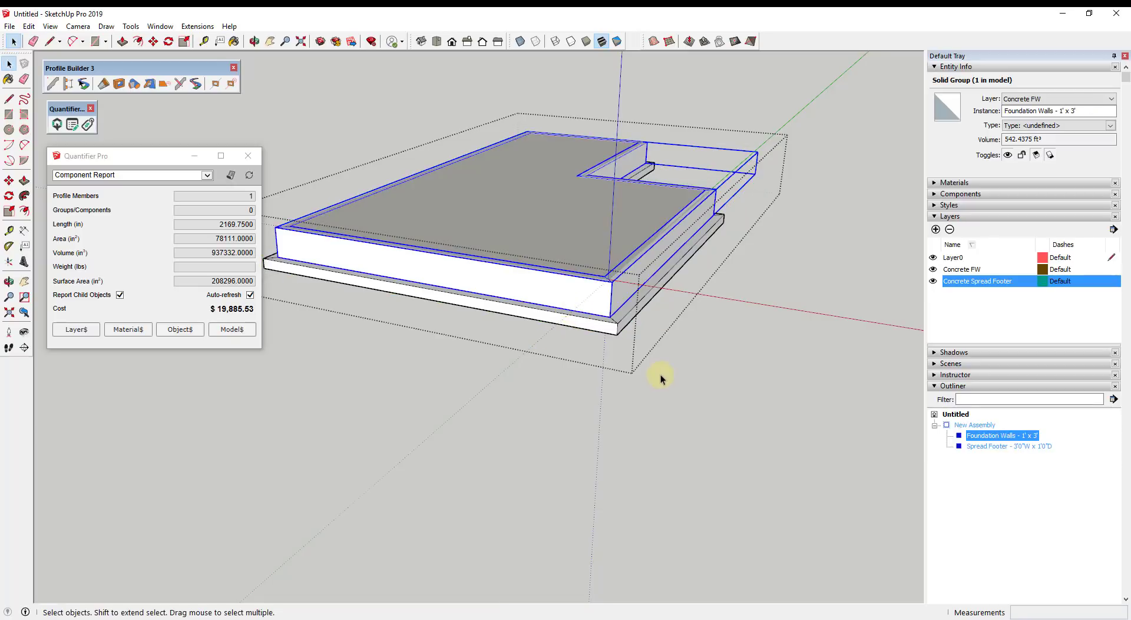
# Compare the Quantifier Pro costs of the spread footer, the foundation walls and the whole assembly.
pyautogui.click(592, 326)
pyautogui.click(575, 303)
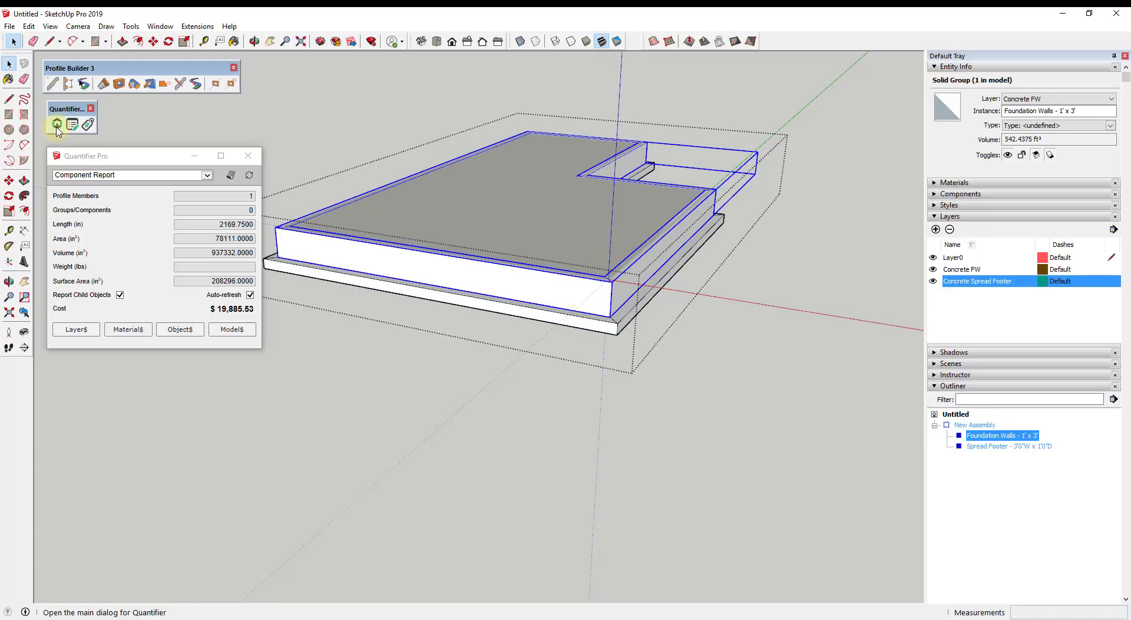
pyautogui.moveTo(118, 156)
pyautogui.mouseDown()
pyautogui.moveTo(182, 147)
pyautogui.moveTo(129, 164)
pyautogui.mouseUp()
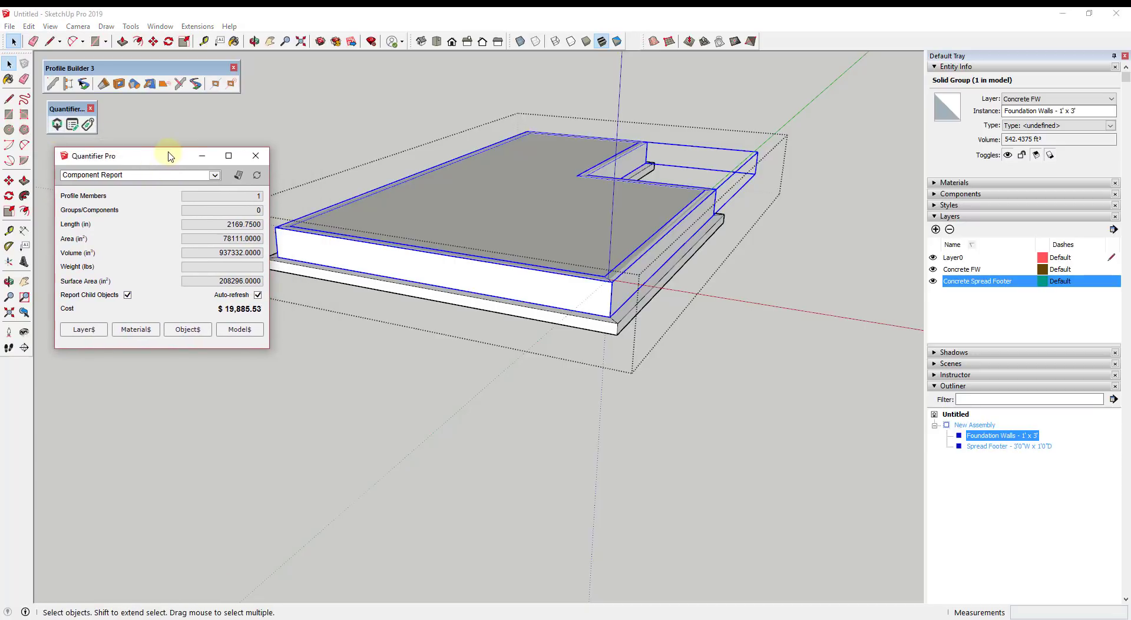
pyautogui.click(671, 323)
pyautogui.click(613, 297)
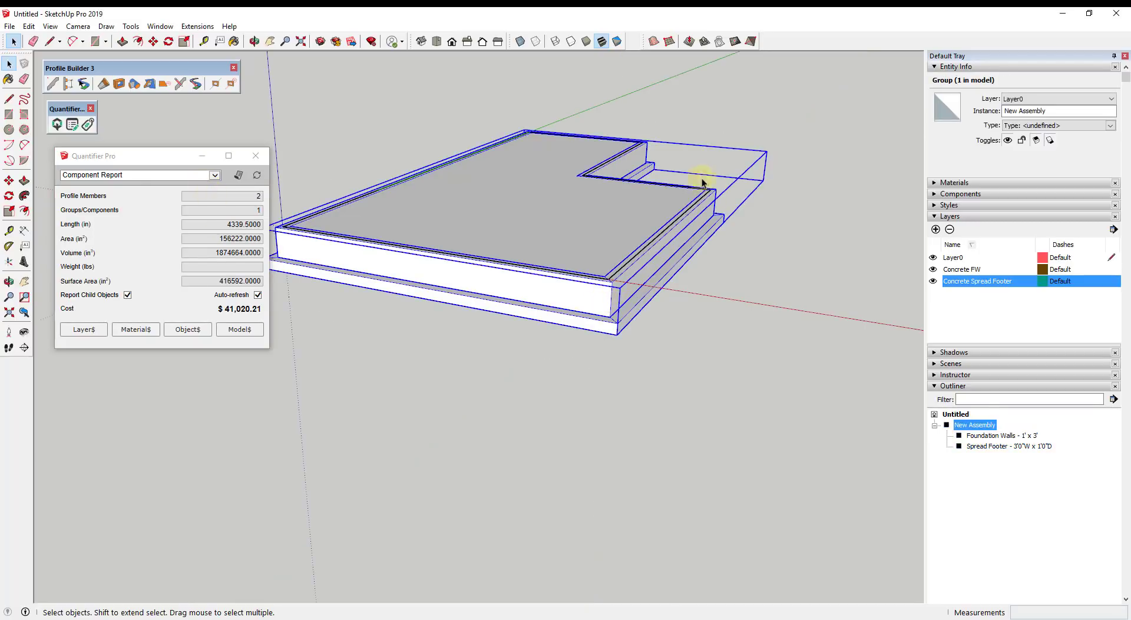
pyautogui.doubleClick(565, 291)
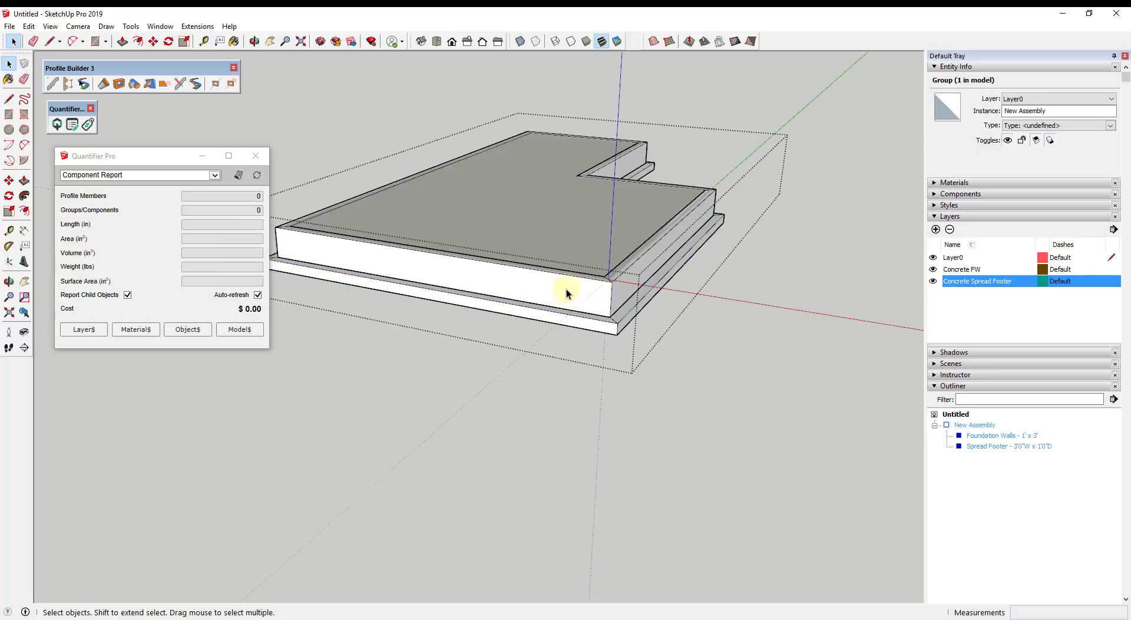
pyautogui.click(569, 288)
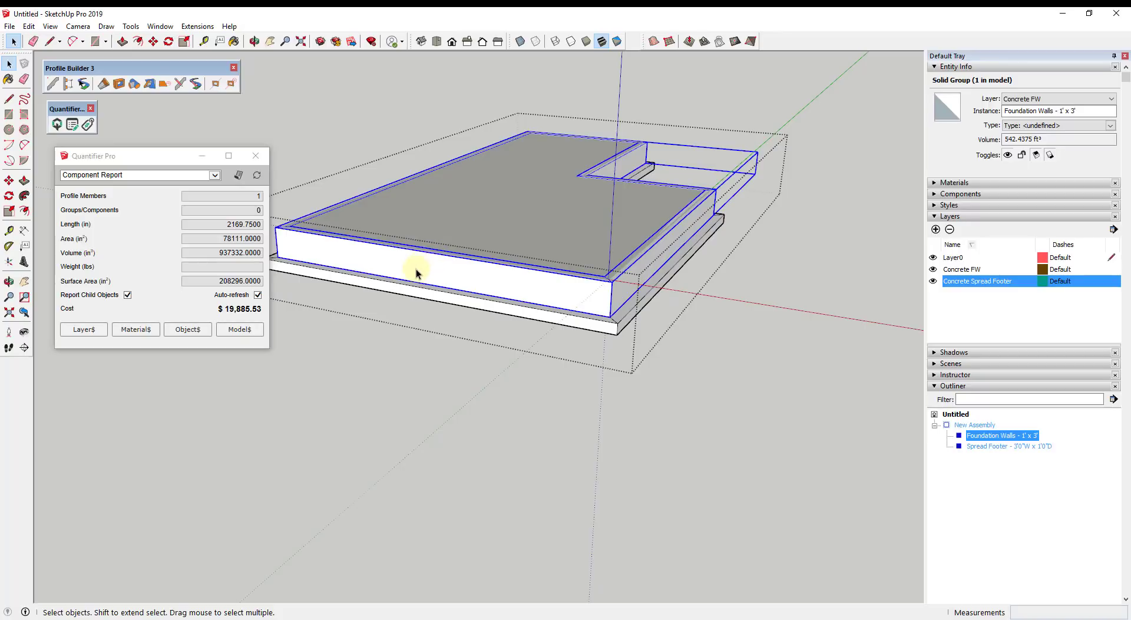
# Generate a Cost Detail Report for the whole foundation assembly, review its itemized costs, and close it.
pyautogui.click(544, 371)
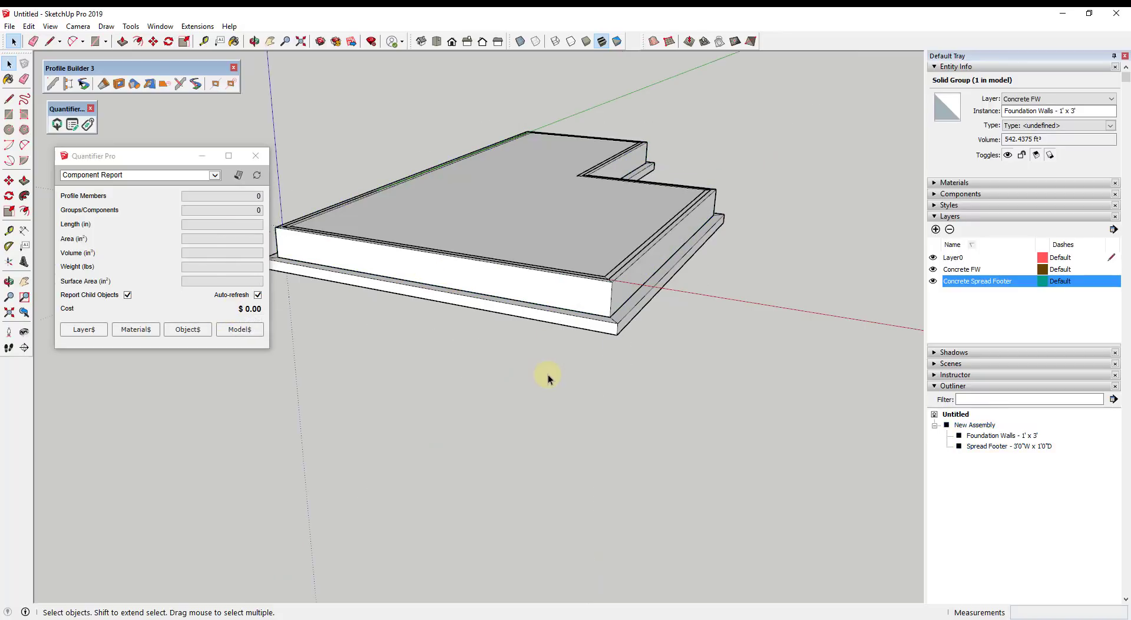
pyautogui.click(563, 286)
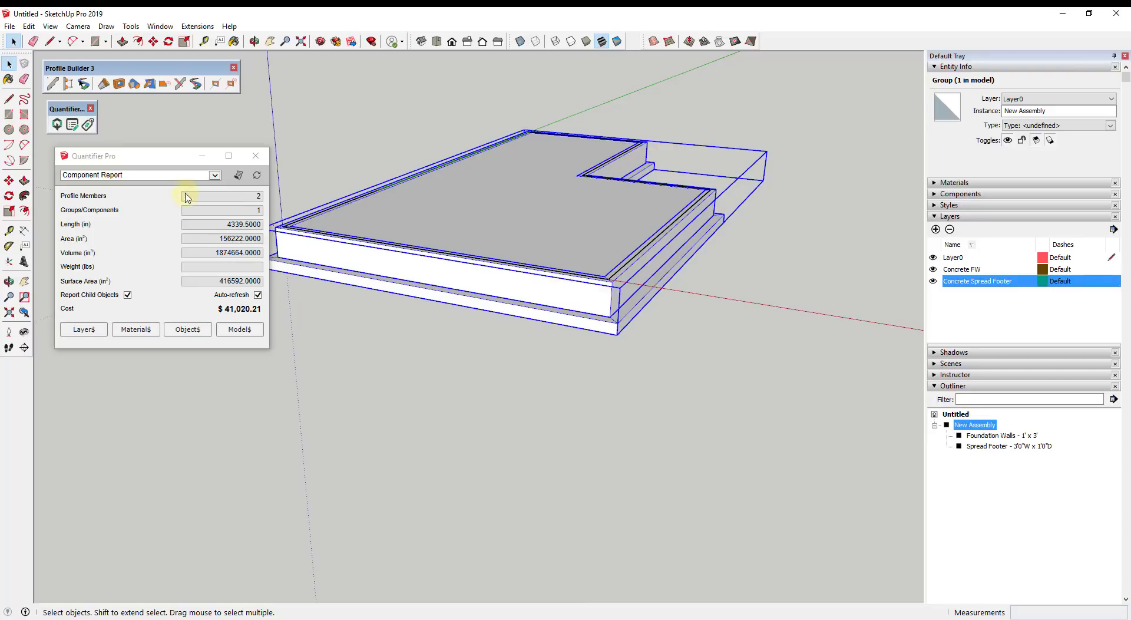
pyautogui.click(215, 177)
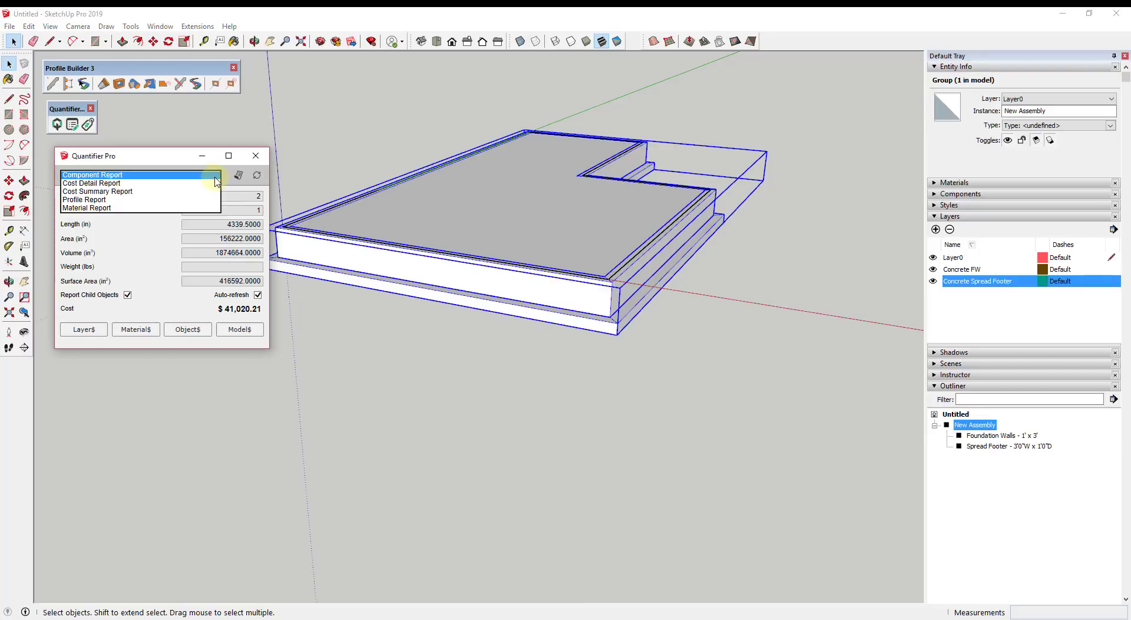
pyautogui.click(101, 185)
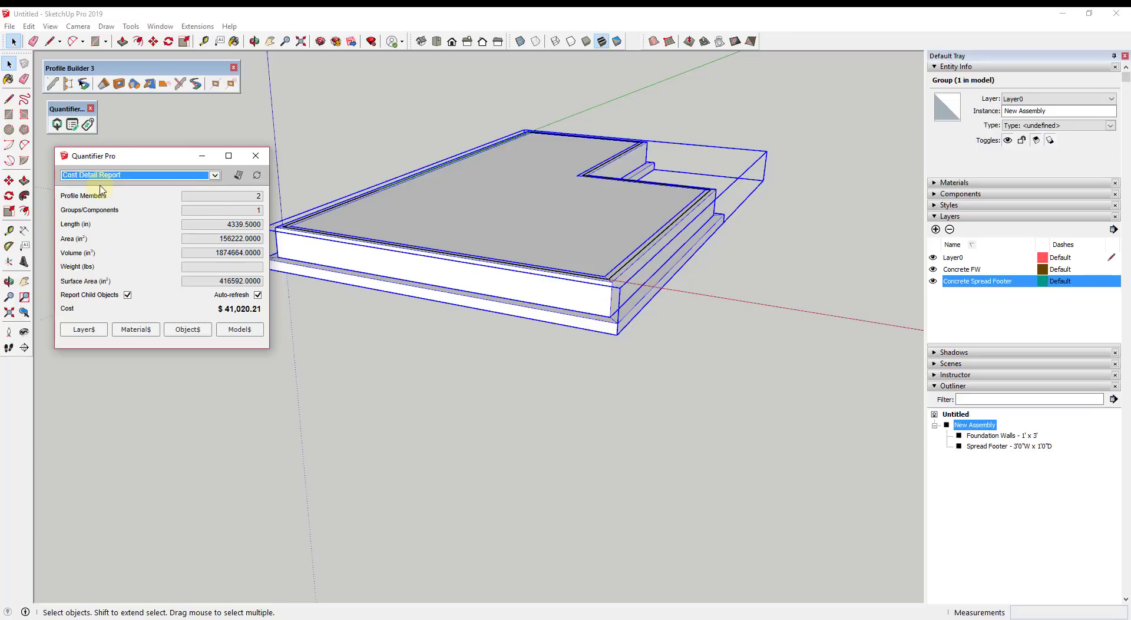
pyautogui.click(238, 176)
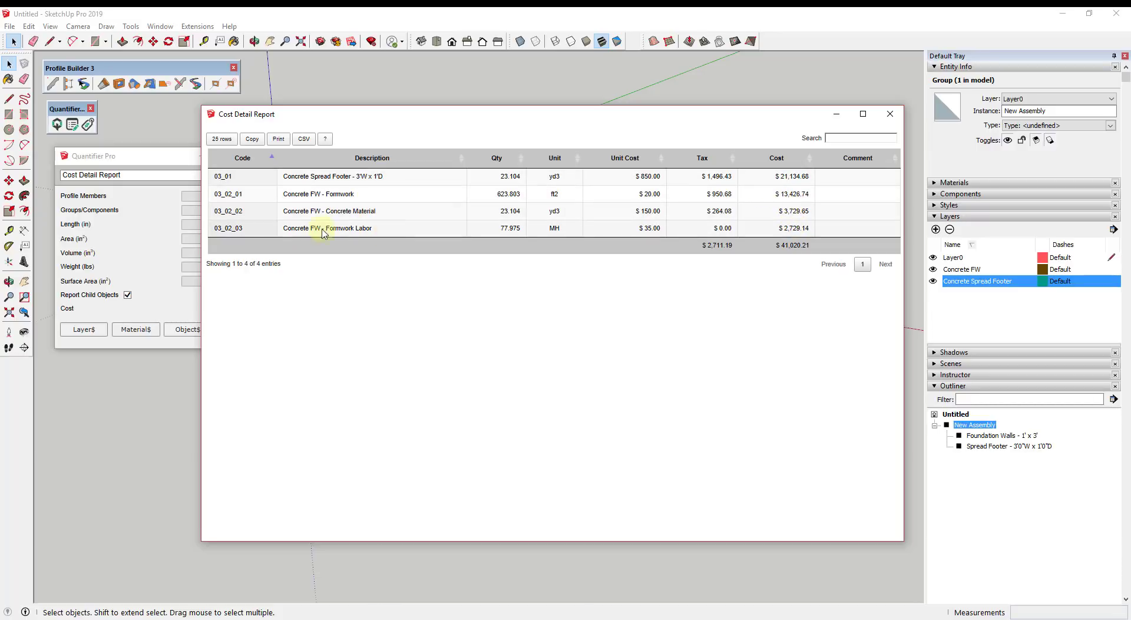
pyautogui.click(889, 114)
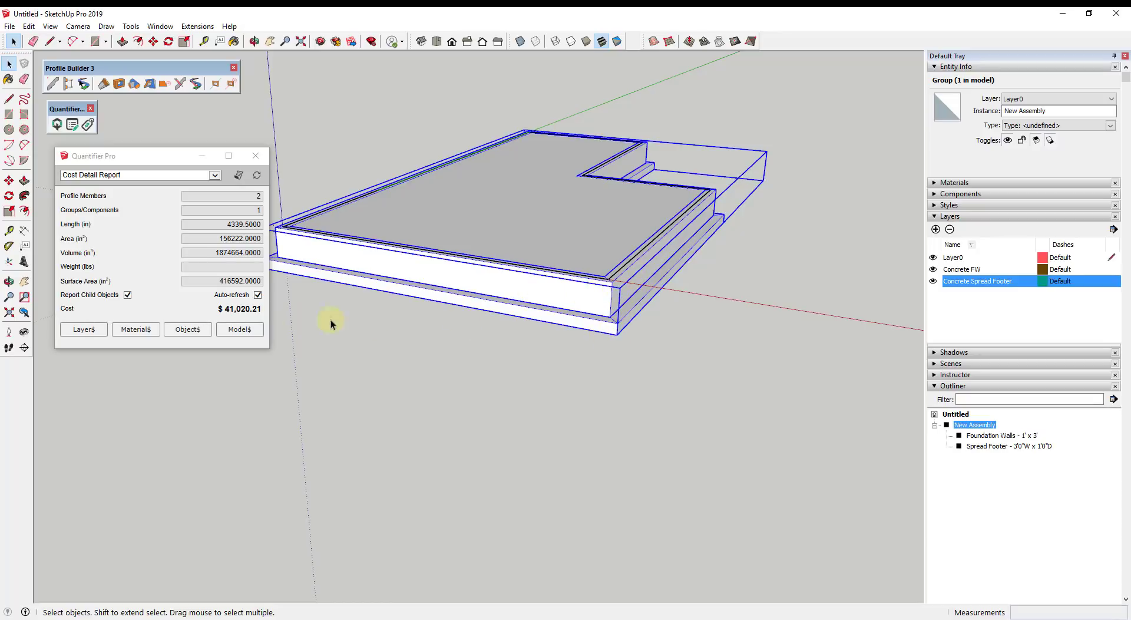
# Add a model cost data entry with the description Mobilization Costs.
pyautogui.click(240, 329)
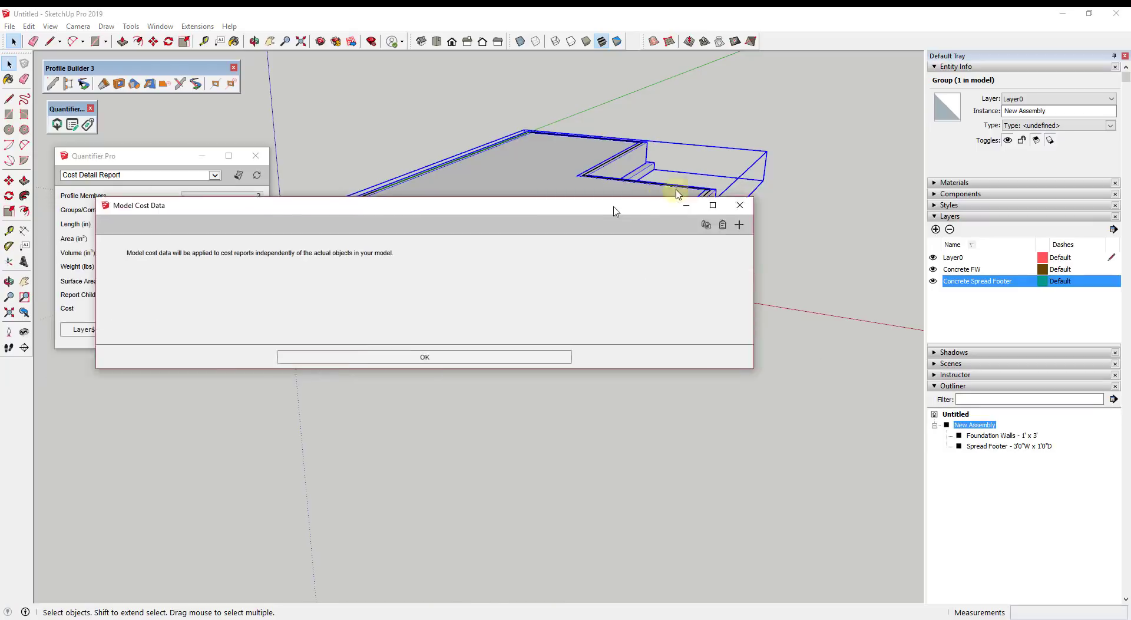
pyautogui.moveTo(615, 211); pyautogui.dragTo(776, 77)
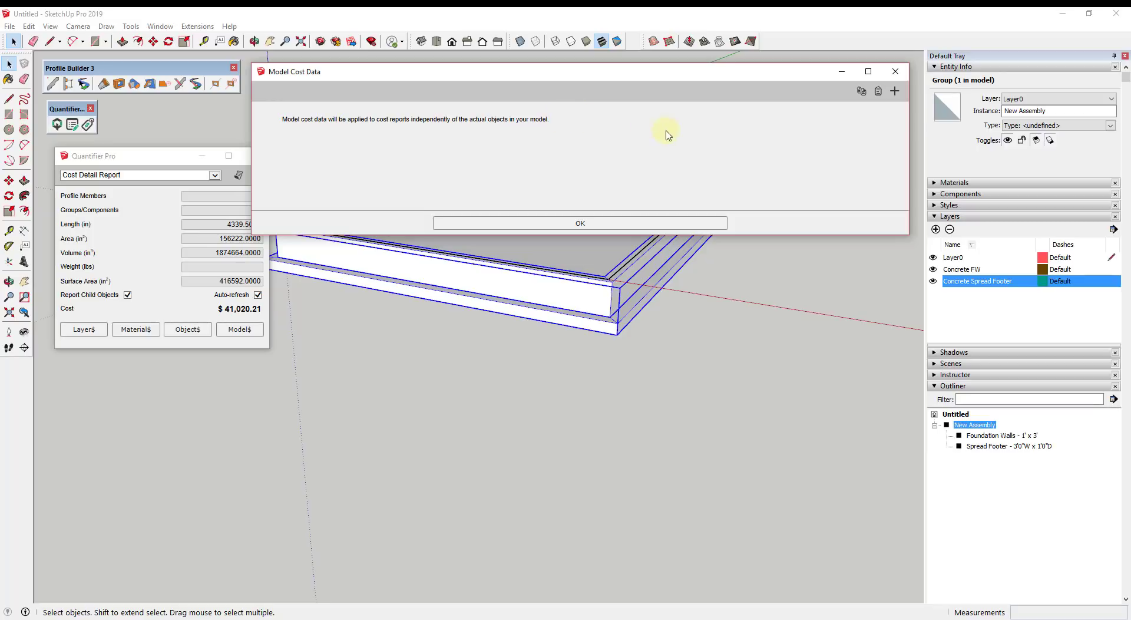
pyautogui.click(895, 92)
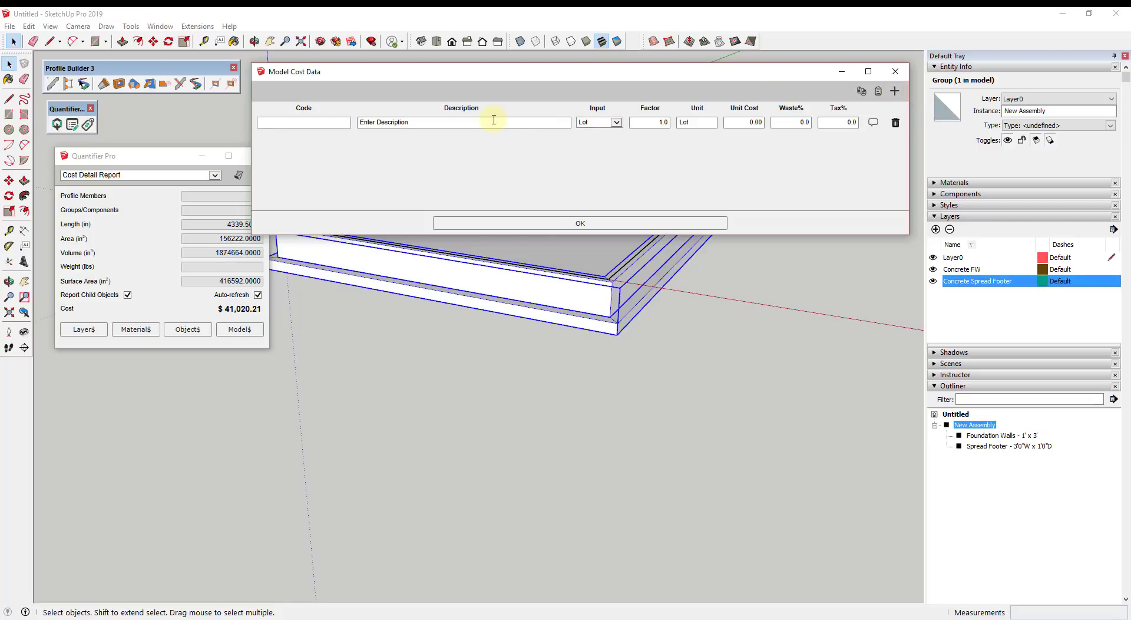
pyautogui.moveTo(493, 119); pyautogui.dragTo(257, 119)
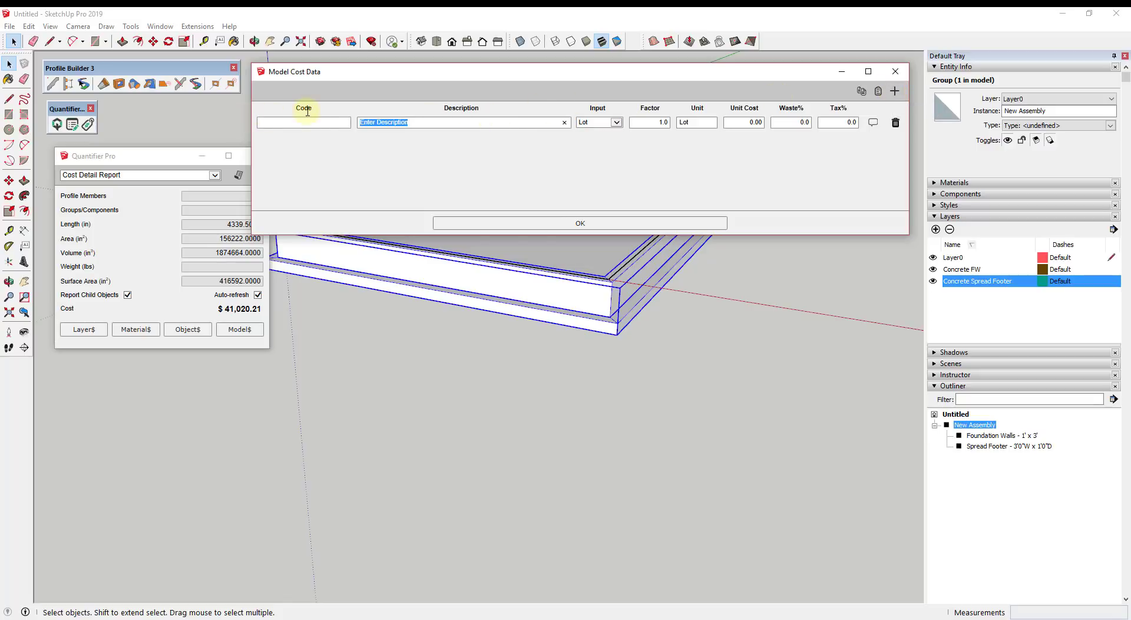
pyautogui.write('Mobilization Costs')
pyautogui.press('Tab')
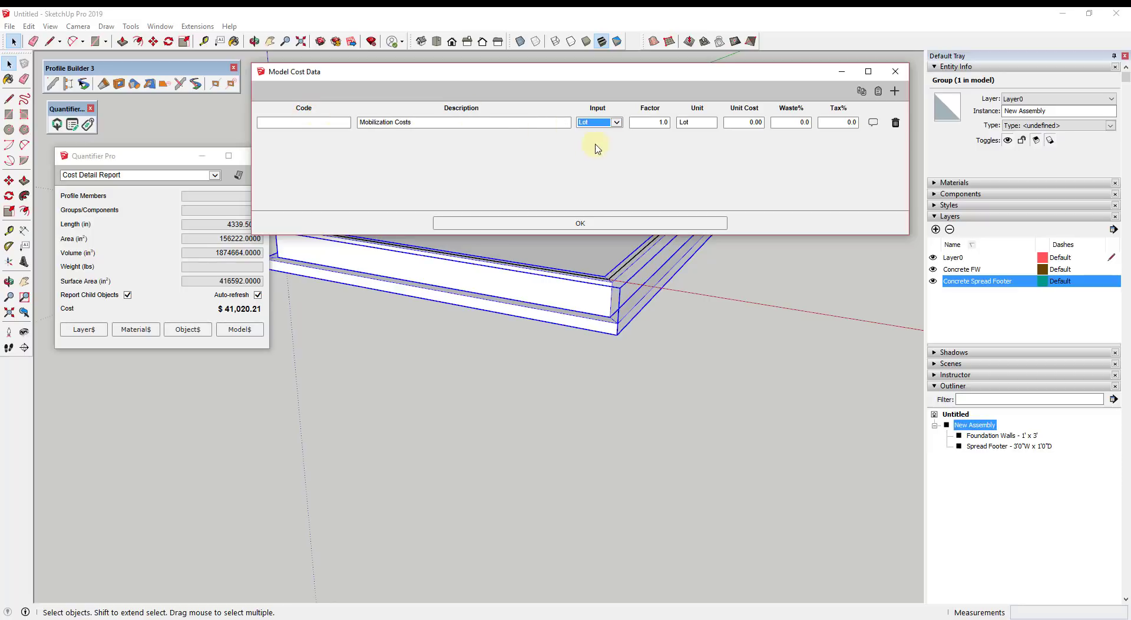
# Give the Mobilization Costs entry unit LS, unit cost 2500 and code 01_01, and confirm the model cost data.
pyautogui.doubleClick(694, 122)
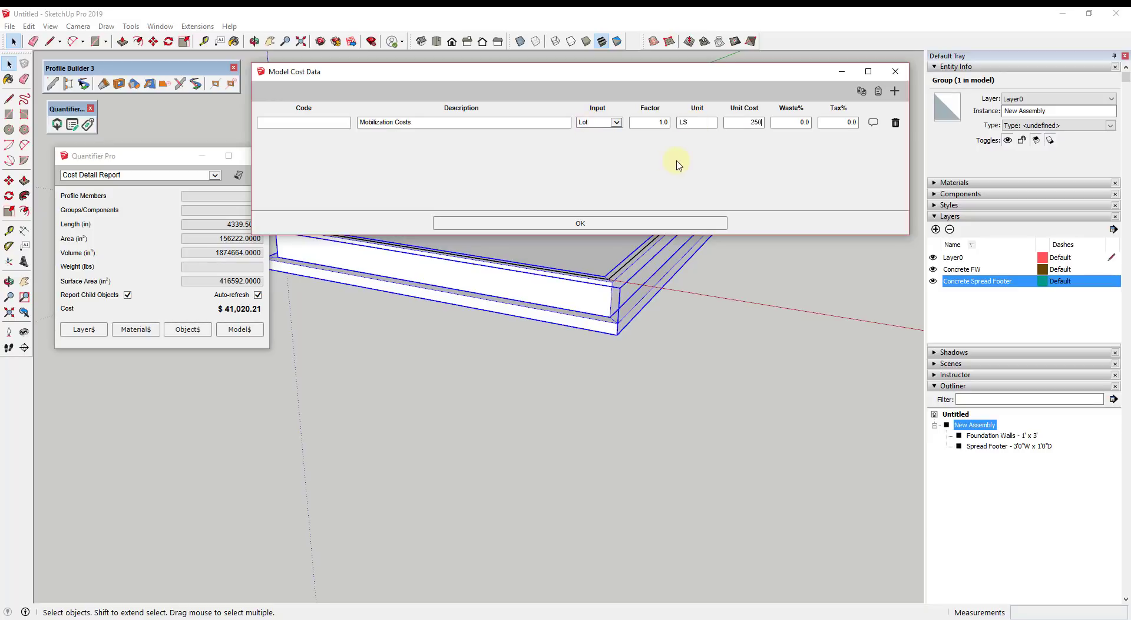
pyautogui.hotkey('shift', 'Tab')
pyautogui.hotkey('shift', 'Tab')
pyautogui.hotkey('shift', 'Tab')
pyautogui.write('01_')
pyautogui.click(596, 221)
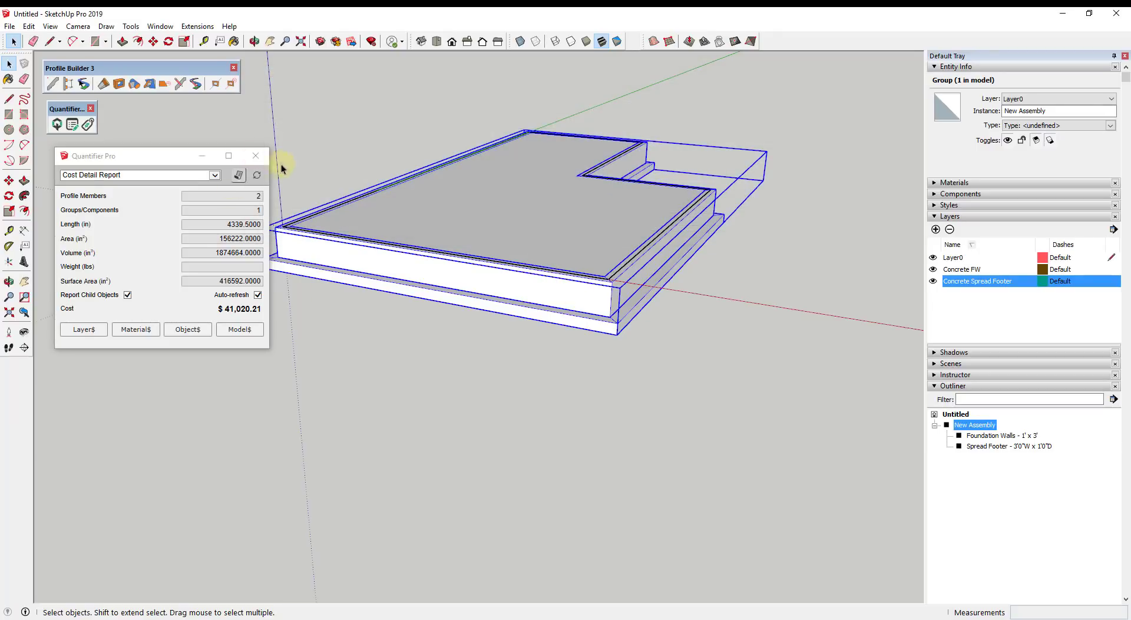
# Generate the Cost Detail Report again with the model cost data included.
pyautogui.click(238, 175)
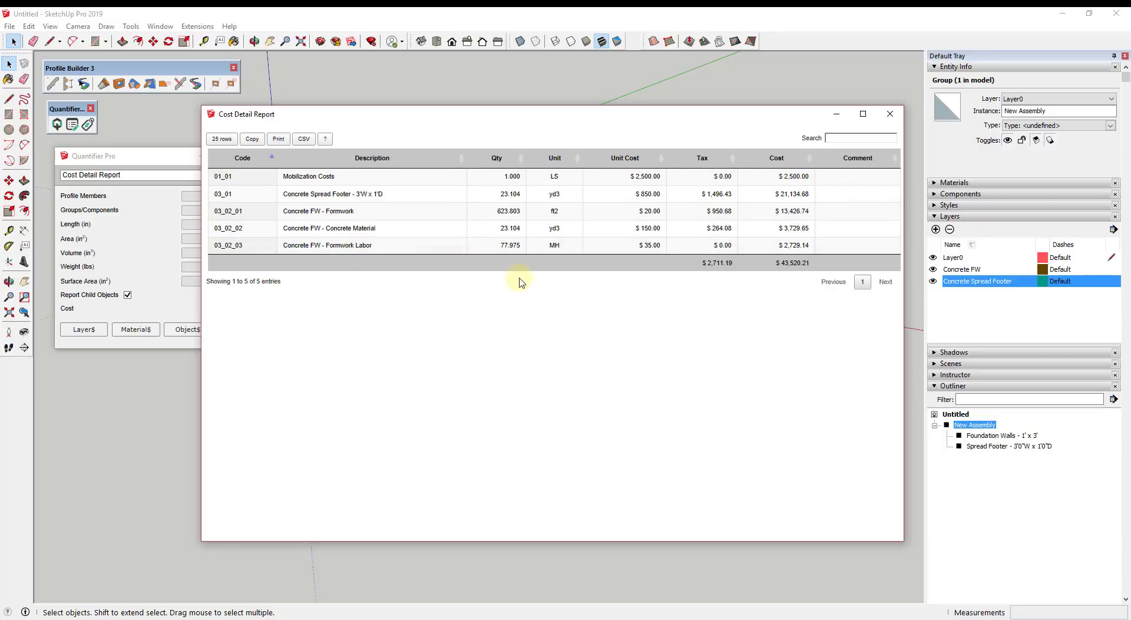
pyautogui.click(303, 140)
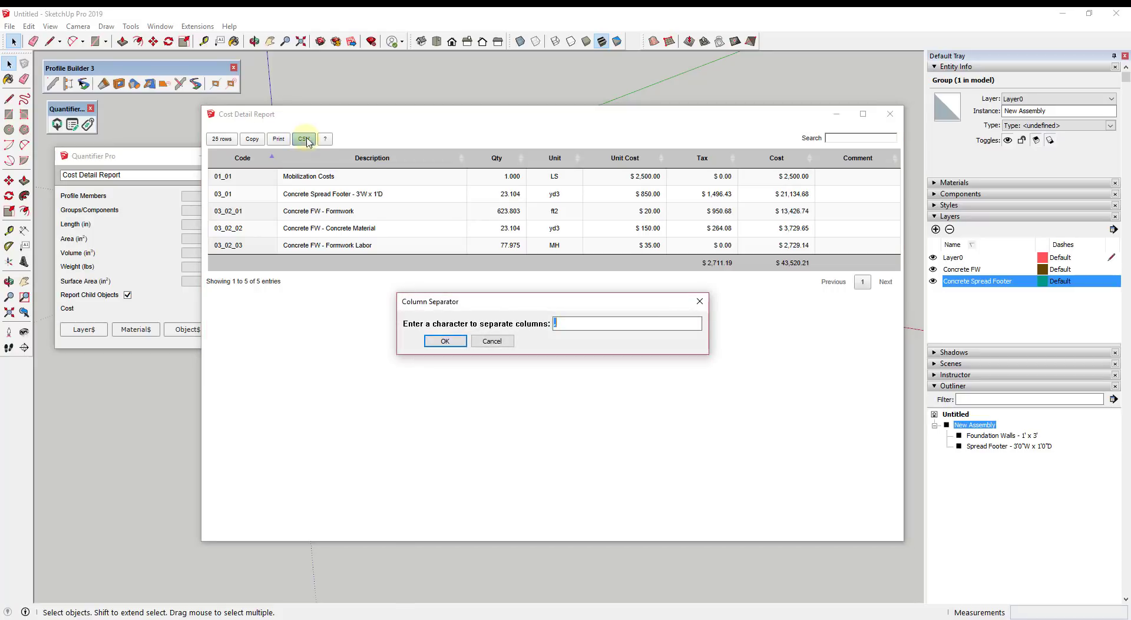
pyautogui.click(506, 342)
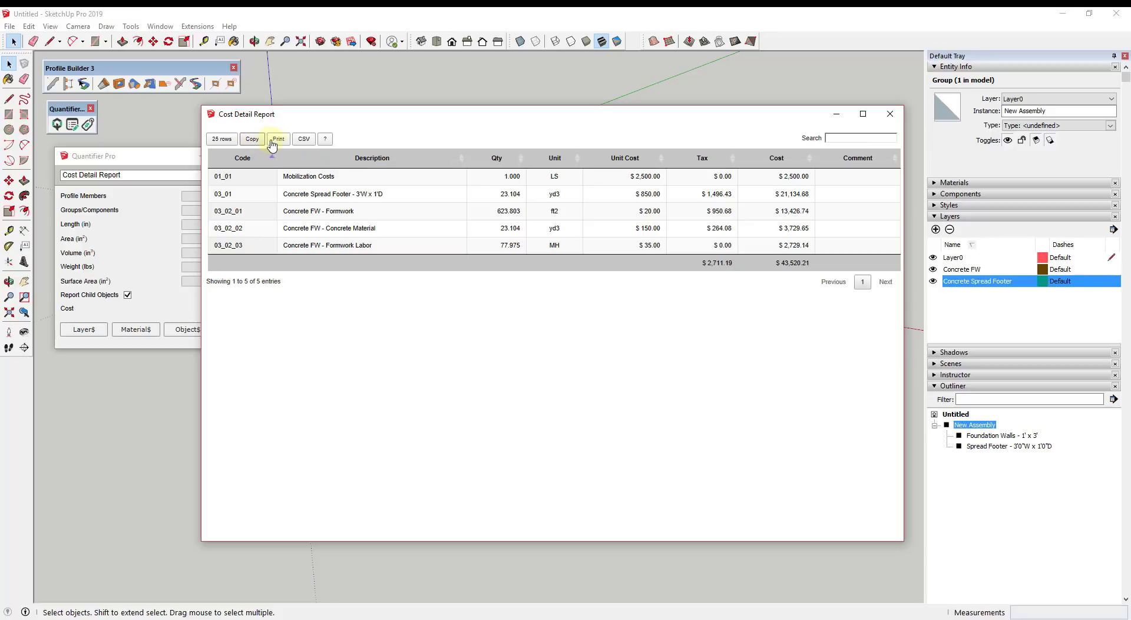
# Export the report as a CSV file named Cost Detail Report and open it in Excel.
pyautogui.click(305, 140)
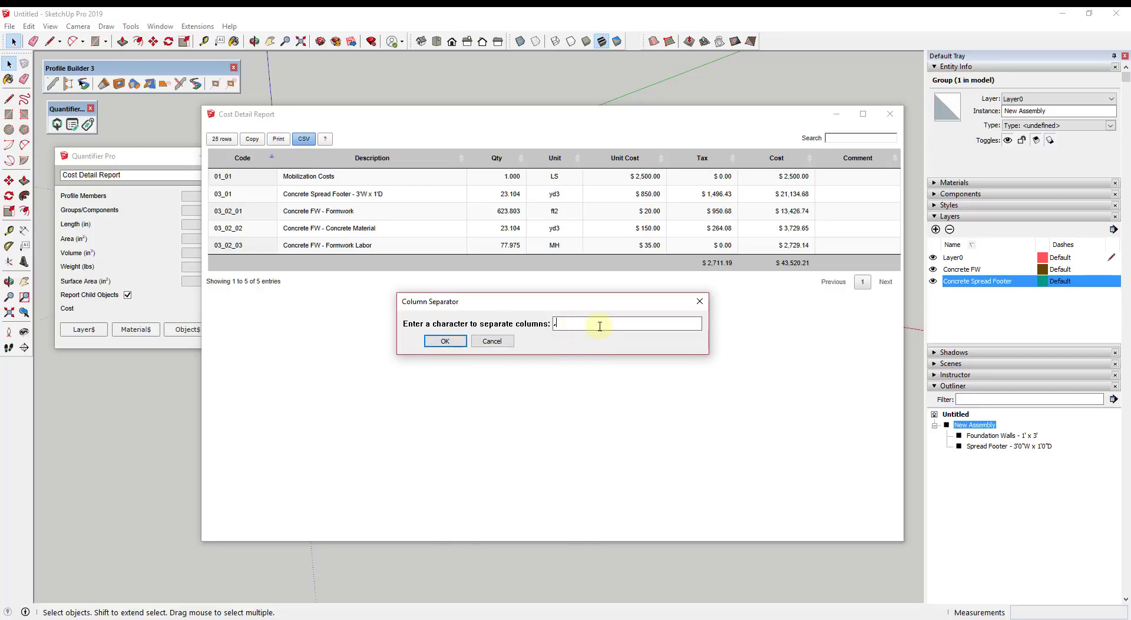
pyautogui.click(444, 342)
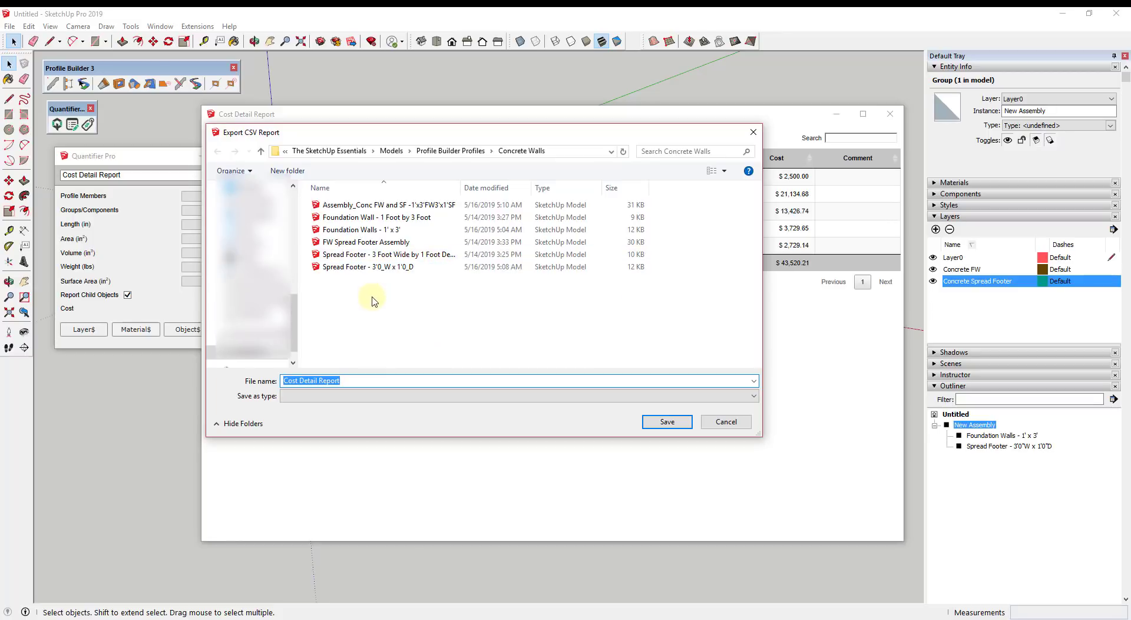
pyautogui.press('Return')
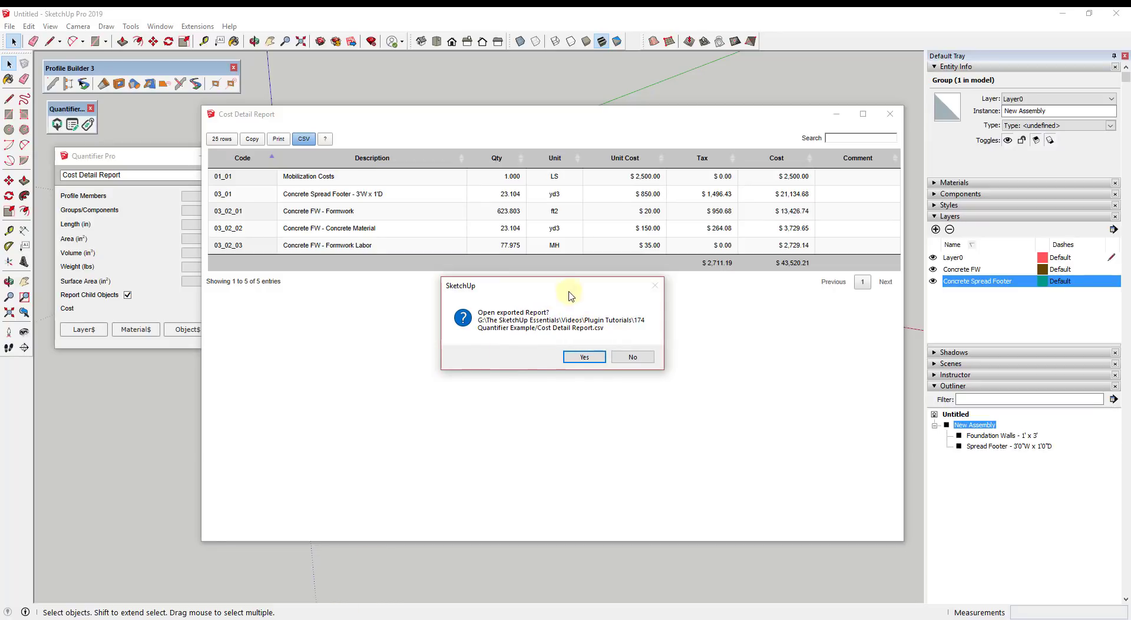
pyautogui.click(580, 360)
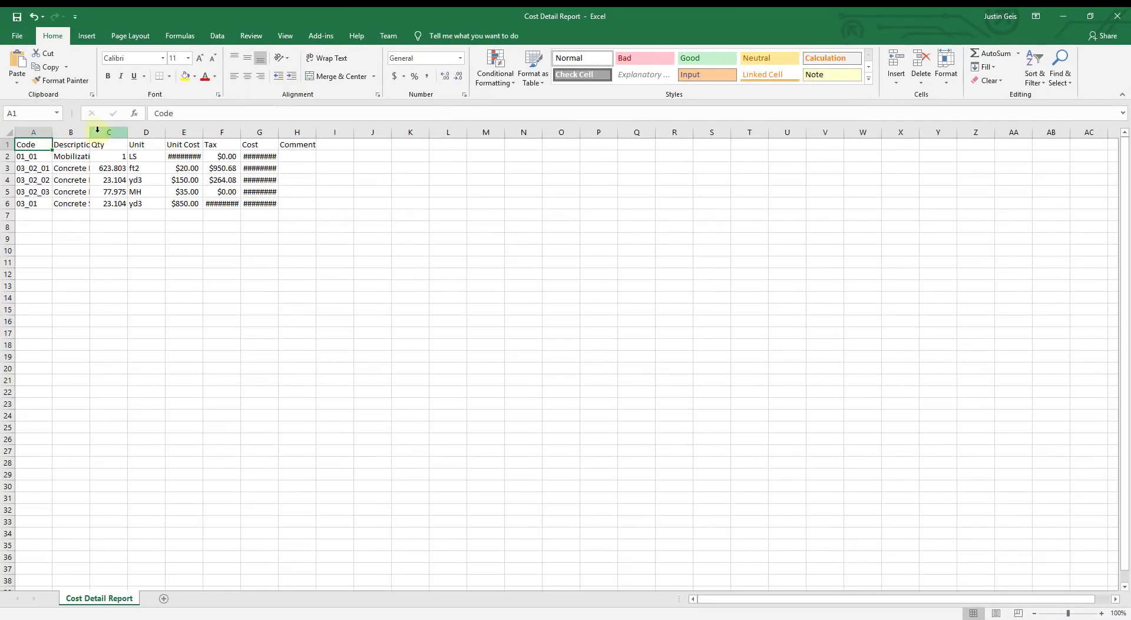
# Fit the Description, Unit, Unit Cost, Tax and Cost columns to their contents and widen the Comment column.
pyautogui.doubleClick(91, 132)
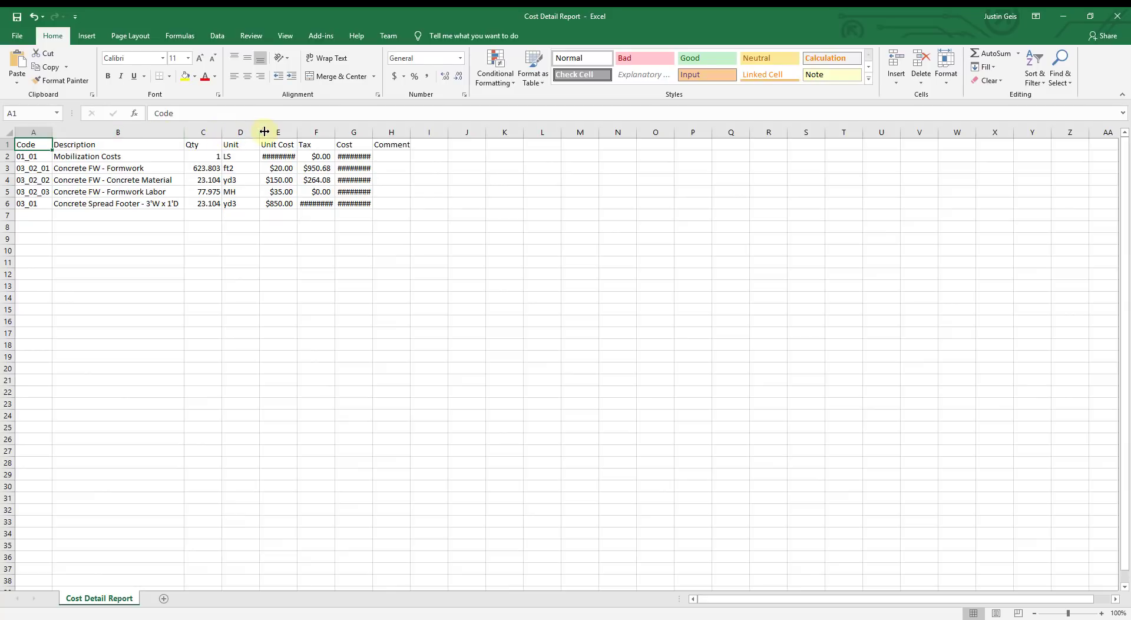
pyautogui.doubleClick(258, 132)
pyautogui.doubleClick(278, 131)
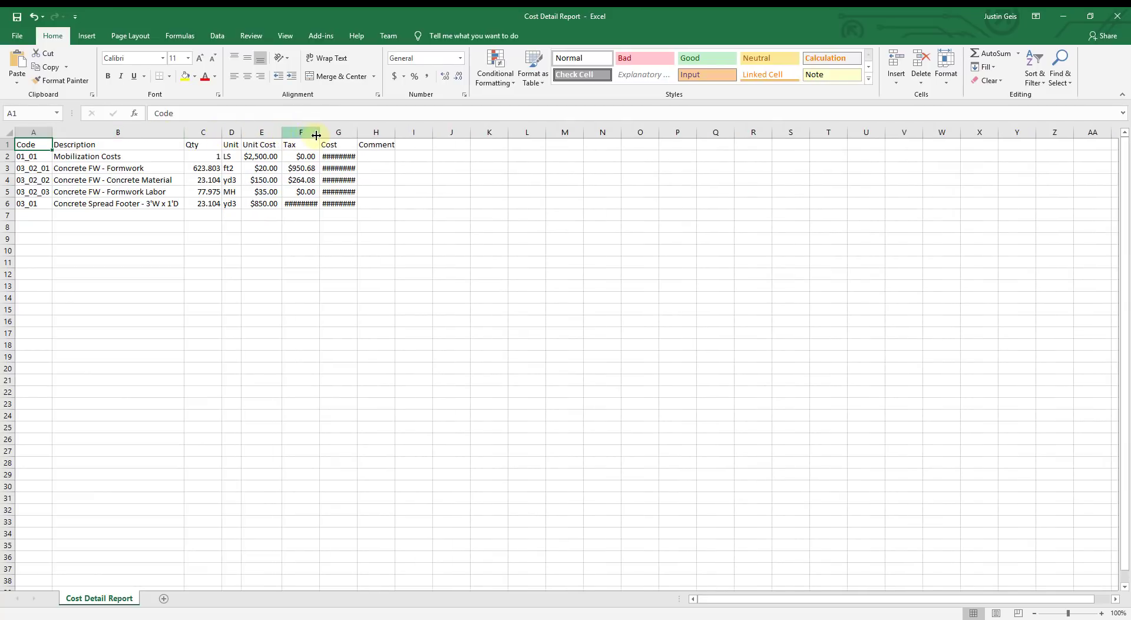
pyautogui.doubleClick(319, 132)
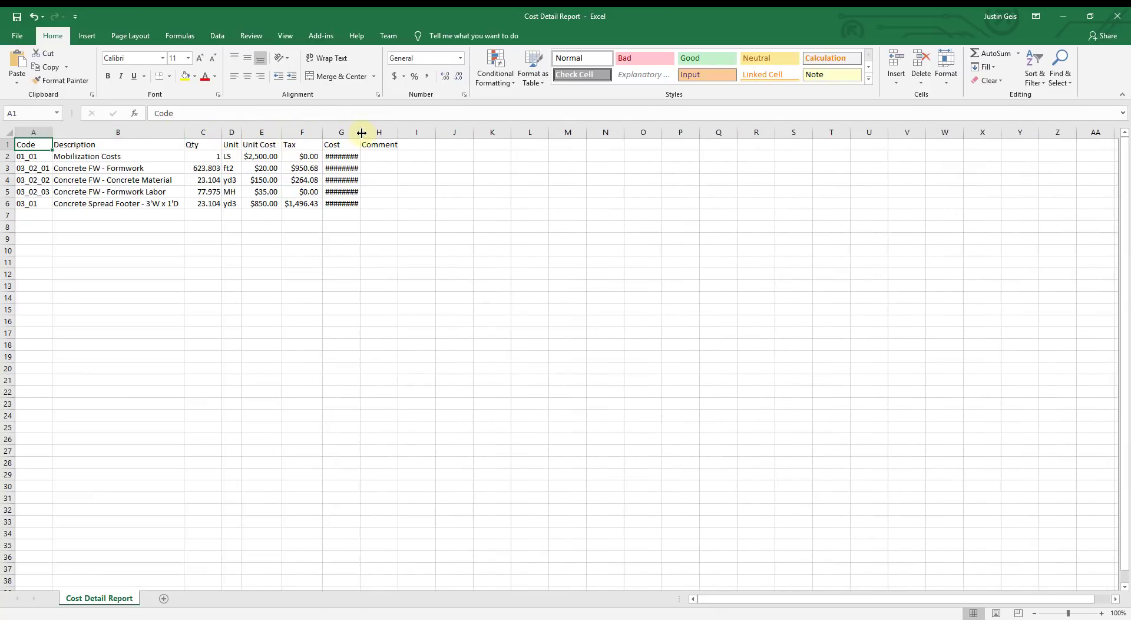
pyautogui.doubleClick(361, 132)
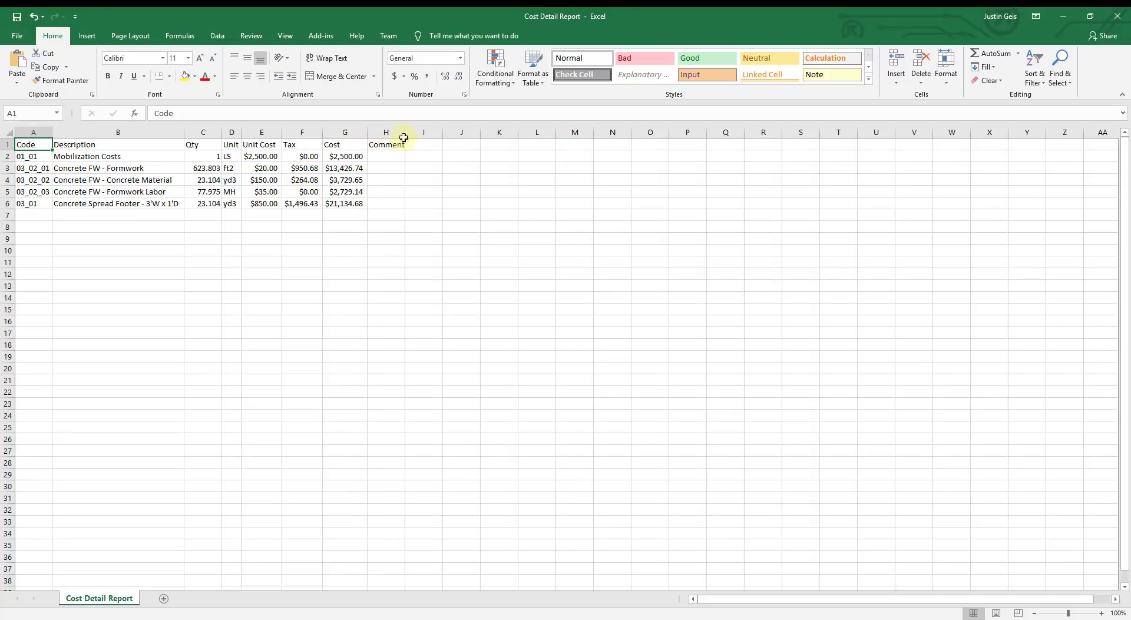
pyautogui.moveTo(406, 131); pyautogui.dragTo(426, 132)
pyautogui.click(395, 251)
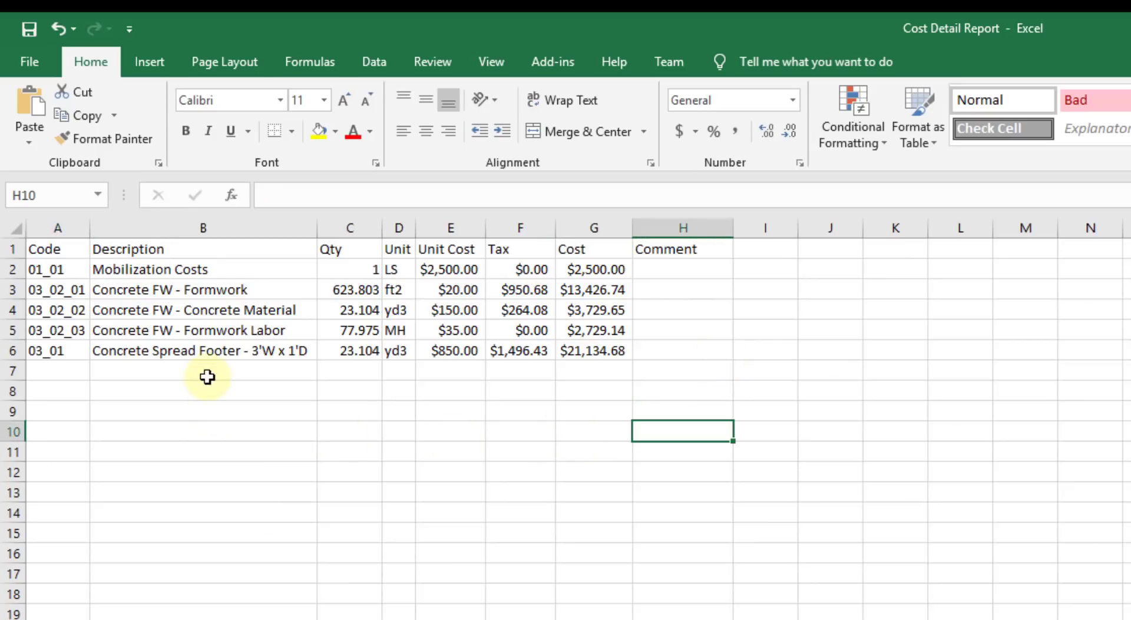
# Label cell B8 below the cost items as Fee.
pyautogui.click(118, 228)
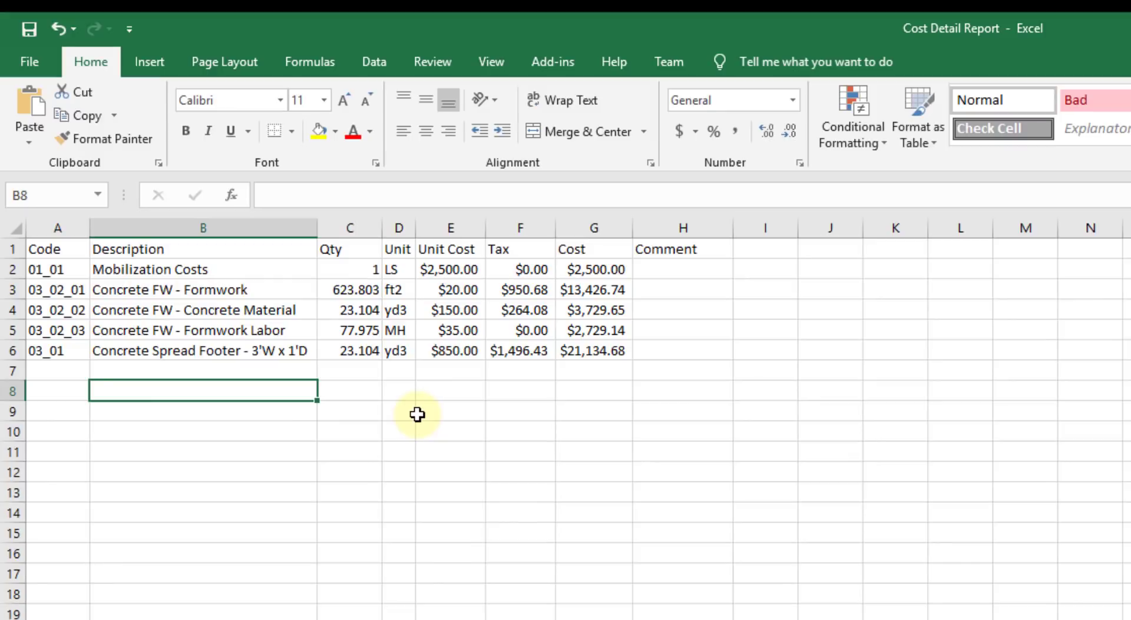
pyautogui.write('Fee')
pyautogui.press('Tab')
pyautogui.press('Tab')
pyautogui.press('Tab')
pyautogui.press('Tab')
pyautogui.press('Tab')
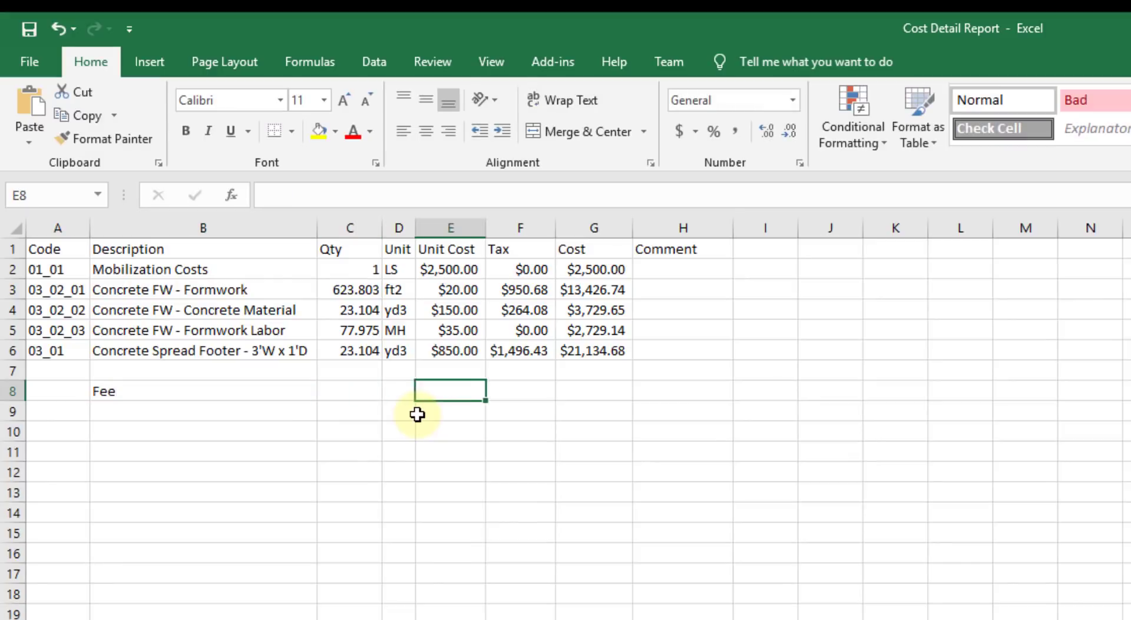
# Calculate the fee in G8 with the formula =SUM(G2:G6)*F8.
pyautogui.write('=sum()')
pyautogui.press('BackSpace')
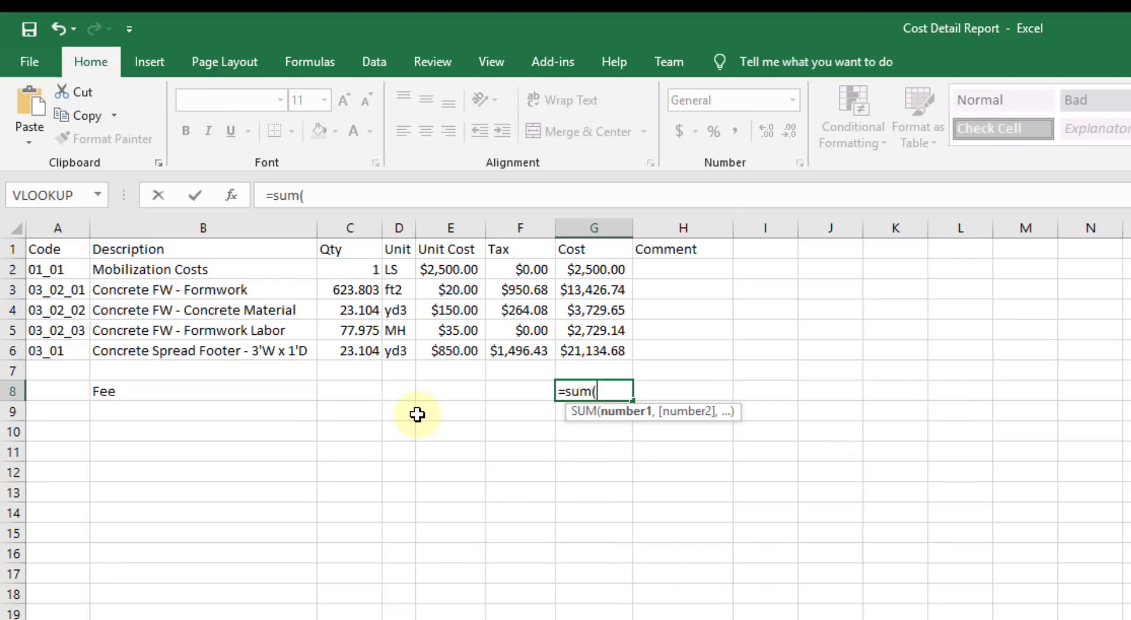
pyautogui.press('Up')
pyautogui.press('Up')
pyautogui.hotkey('shift', 'Up')
pyautogui.hotkey('shift', 'Up')
pyautogui.hotkey('shift', 'Up')
pyautogui.hotkey('shift', 'Up')
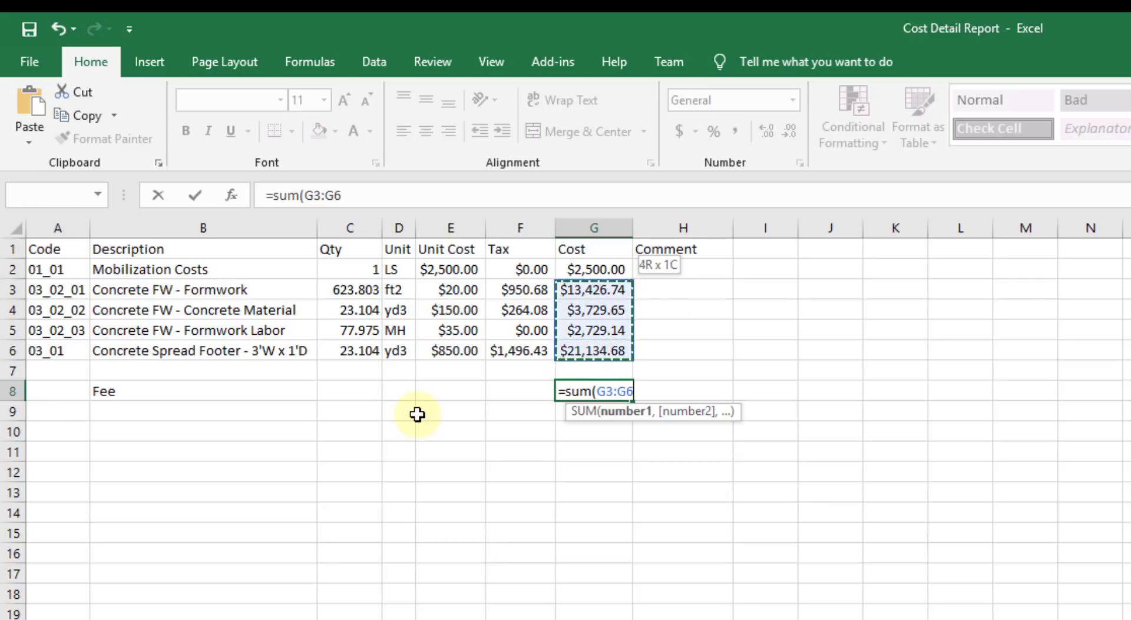
pyautogui.write('+')
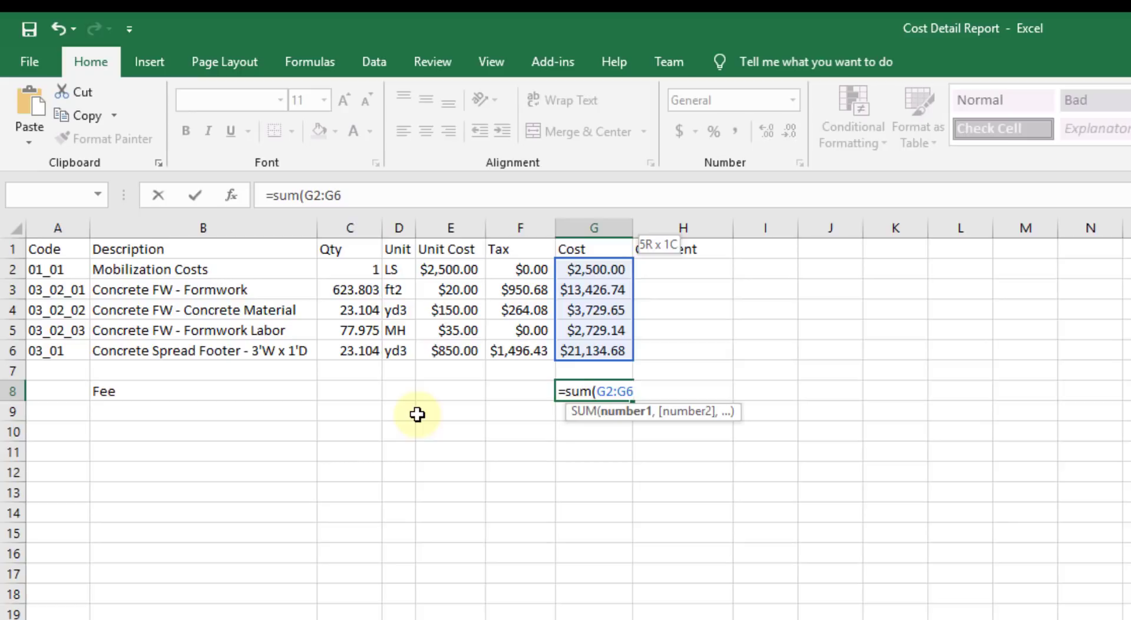
pyautogui.write(')*')
pyautogui.press('Left')
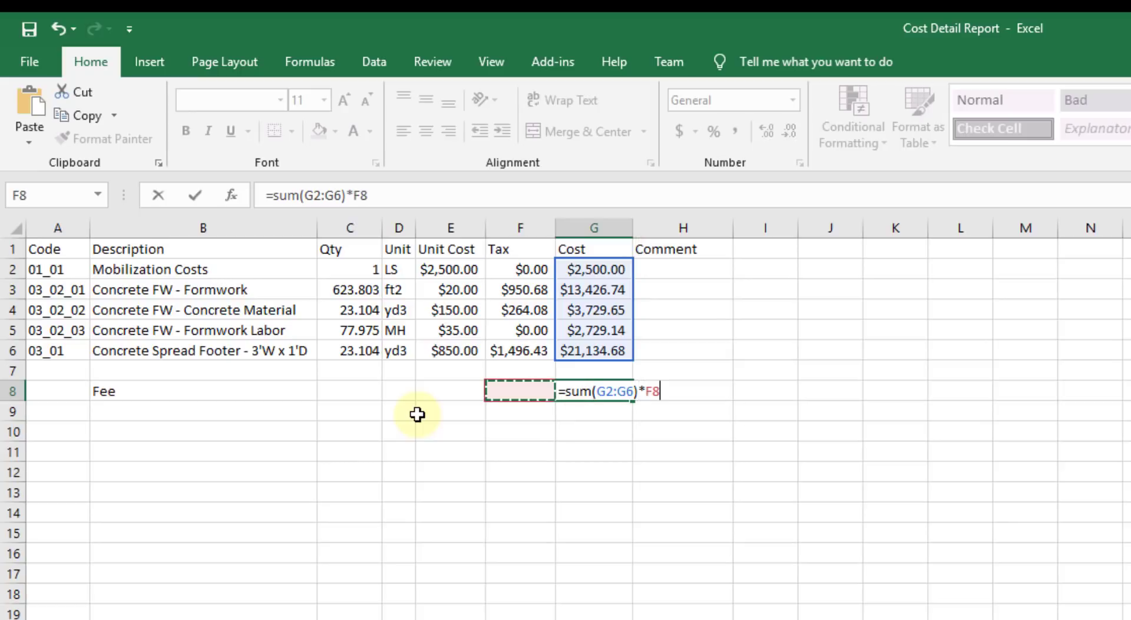
pyautogui.press('Return')
# Set the fee percentage in F8 to 10%.
pyautogui.press('Right')
pyautogui.press('Right')
pyautogui.press('Up')
pyautogui.press('Right')
pyautogui.press('Right')
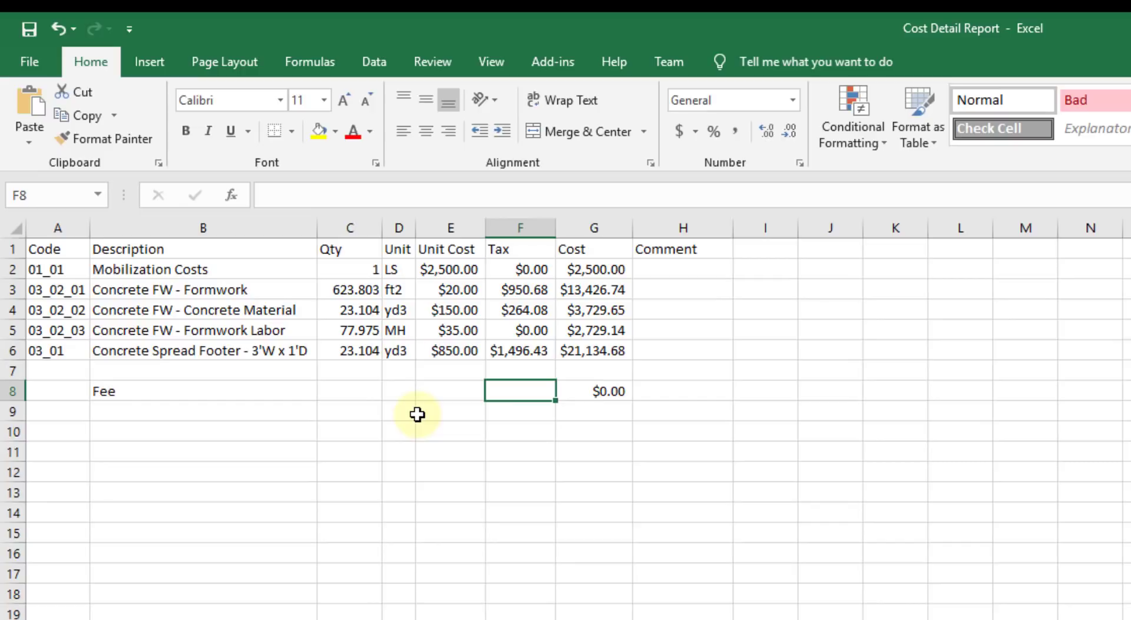
pyautogui.write('10%')
pyautogui.press('Return')
# Insert an empty row above the Fee row.
pyautogui.press('Up')
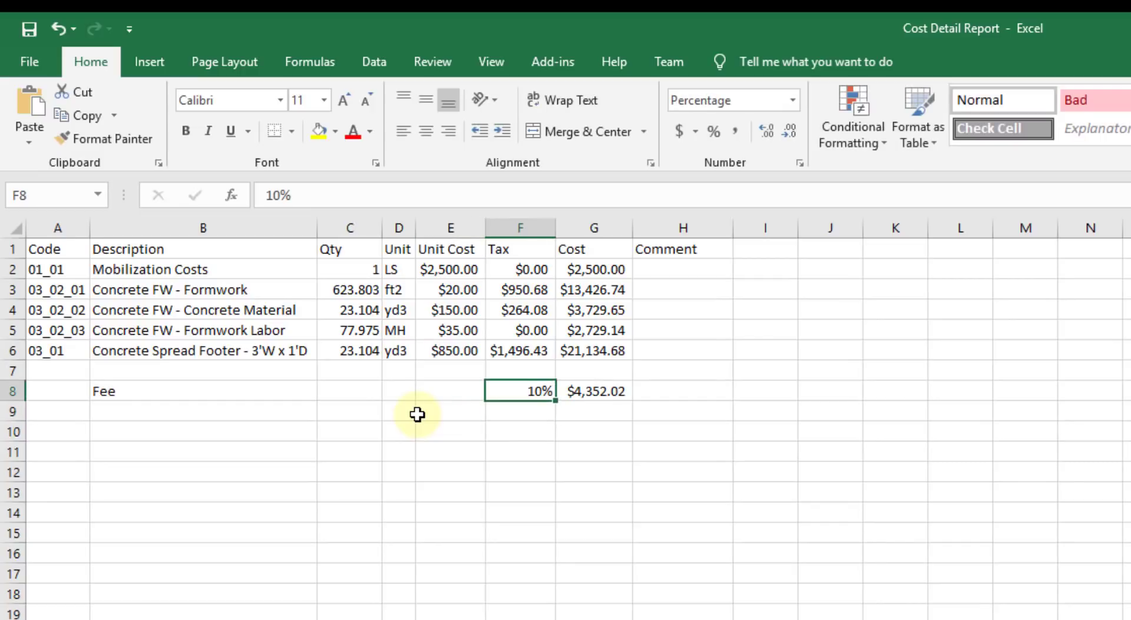
pyautogui.hotkey('shift', 'space')
pyautogui.hotkey('ctrl', 'shift', '+')
# Label cell B7, directly below the last cost item, as Subtotal.
pyautogui.press('Left')
pyautogui.press('Left')
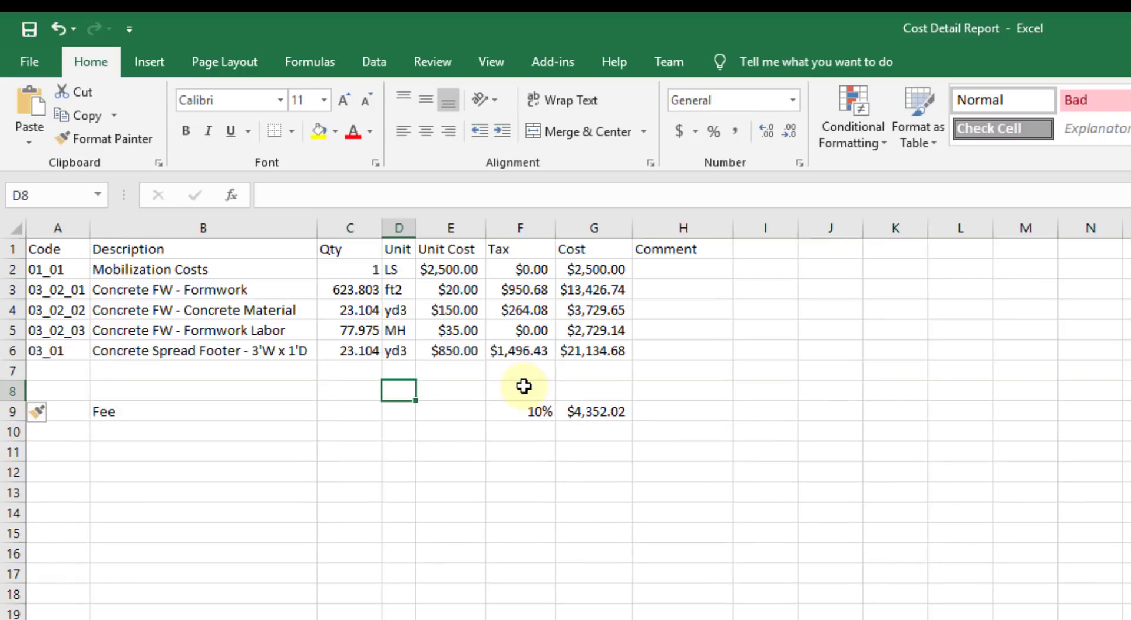
pyautogui.press('Left')
pyautogui.press('Up')
pyautogui.press('Left')
pyautogui.write('Subtoat')
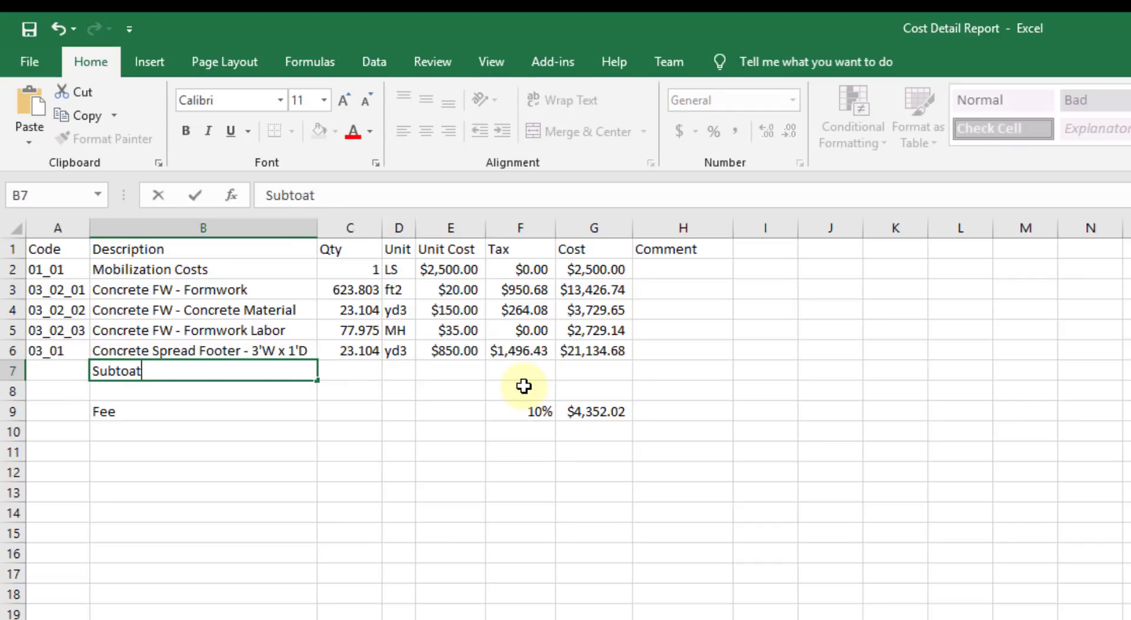
pyautogui.press('BackSpace')
pyautogui.press('BackSpace')
pyautogui.write('tal')
# Calculate the subtotal of the cost items in G7 with the formula =SUM(G2:G6).
pyautogui.press('Right')
pyautogui.press('Right')
pyautogui.press('Right')
pyautogui.press('Right')
pyautogui.press('Right')
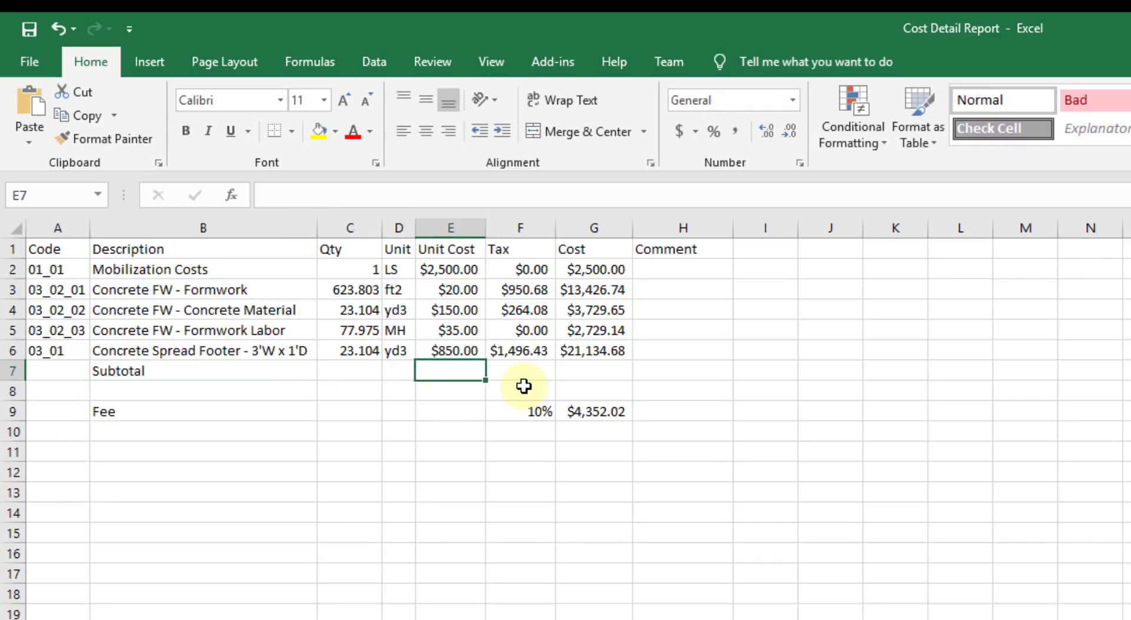
pyautogui.write('=sum(')
pyautogui.press('Up')
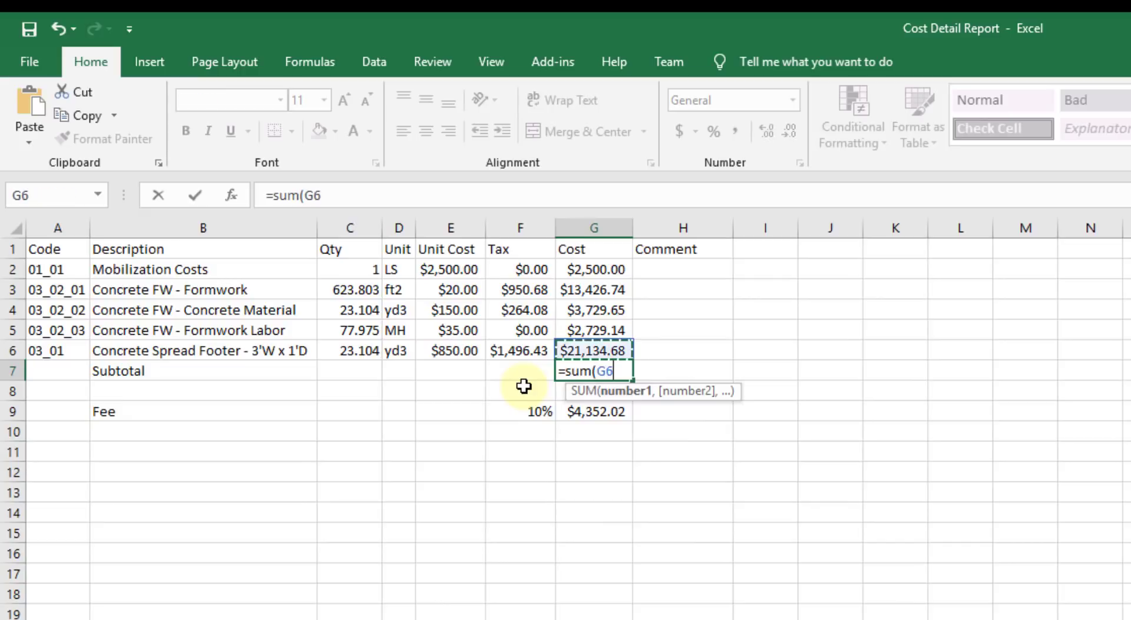
pyautogui.hotkey('shift', 'Up')
pyautogui.hotkey('shift', 'Up')
pyautogui.hotkey('shift', 'Up')
pyautogui.hotkey('shift', 'Up')
pyautogui.write(')')
pyautogui.press('Return')
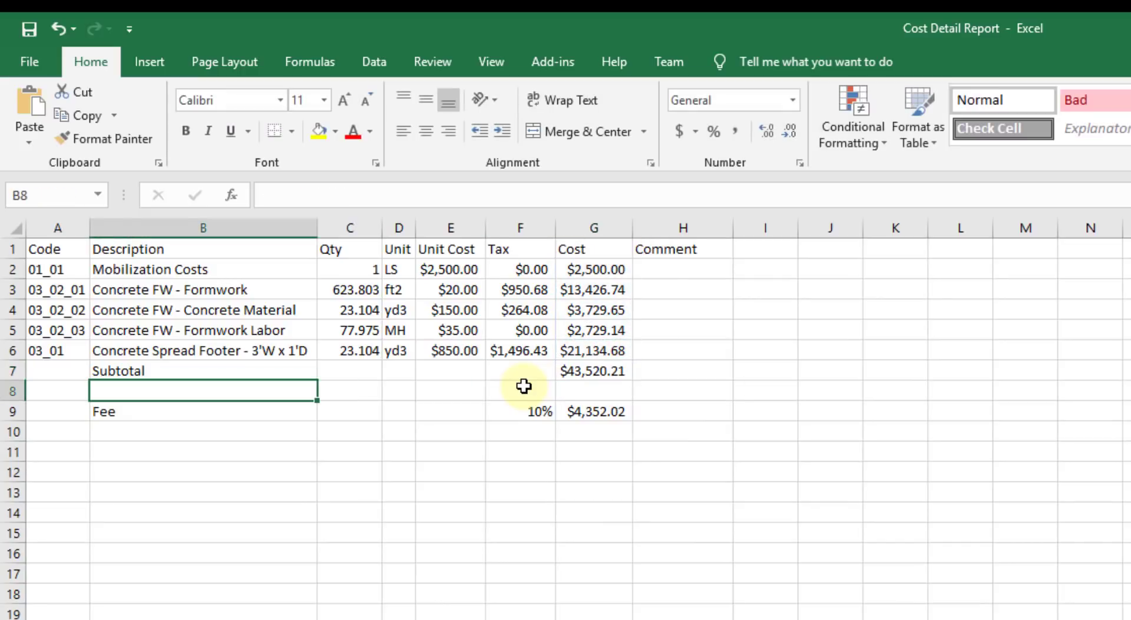
# Replace the fee formula in G9 with =G7*F9 so the fee is based on the subtotal.
pyautogui.press('Right')
pyautogui.press('Right')
pyautogui.press('Right')
pyautogui.press('Right')
pyautogui.press('Right')
pyautogui.press('Down')
pyautogui.write('=')
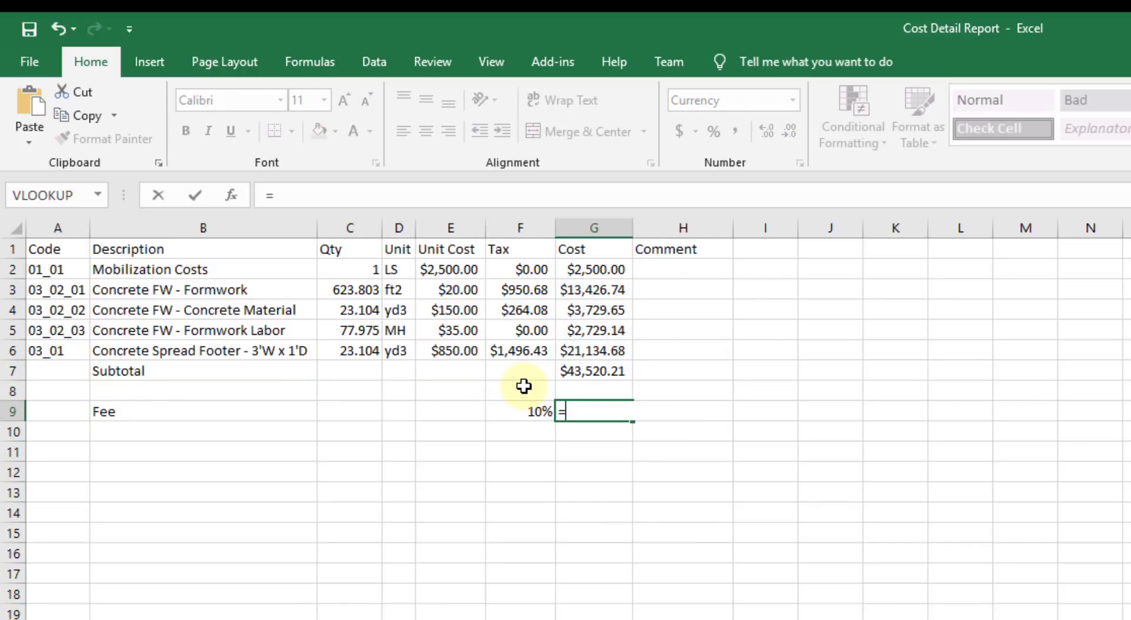
pyautogui.press('Up')
pyautogui.press('Up')
pyautogui.write('*')
pyautogui.press('Left')
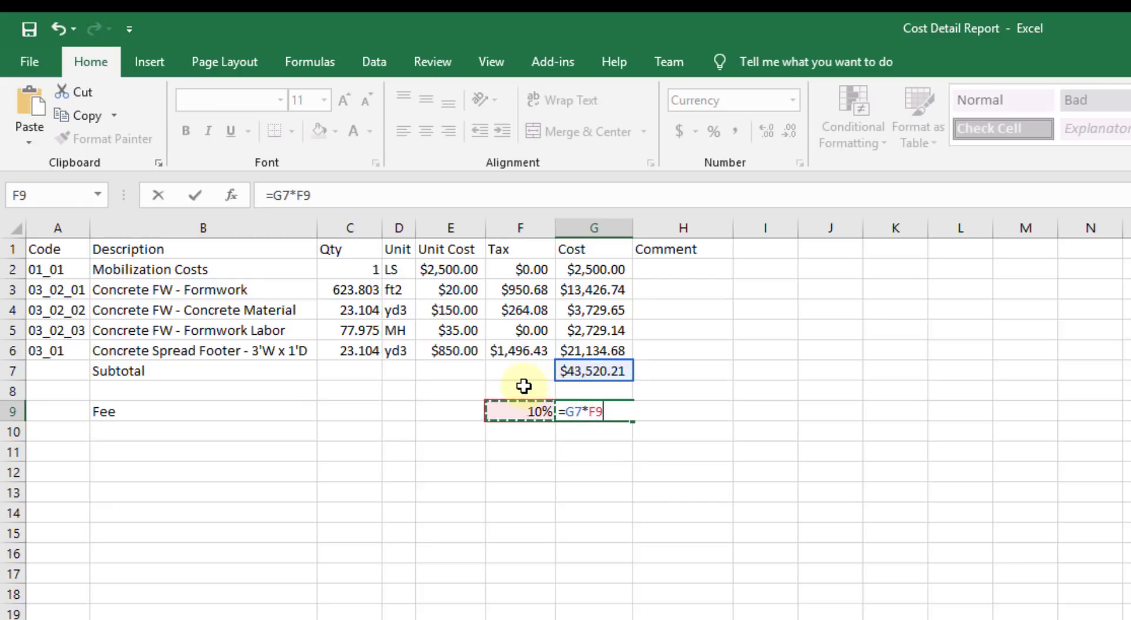
pyautogui.press('Return')
# Label cell B11, two rows below the Fee row, as Total.
pyautogui.press('Return')
pyautogui.press('Left')
pyautogui.press('Left')
pyautogui.press('Left')
pyautogui.press('Left')
pyautogui.press('Left')
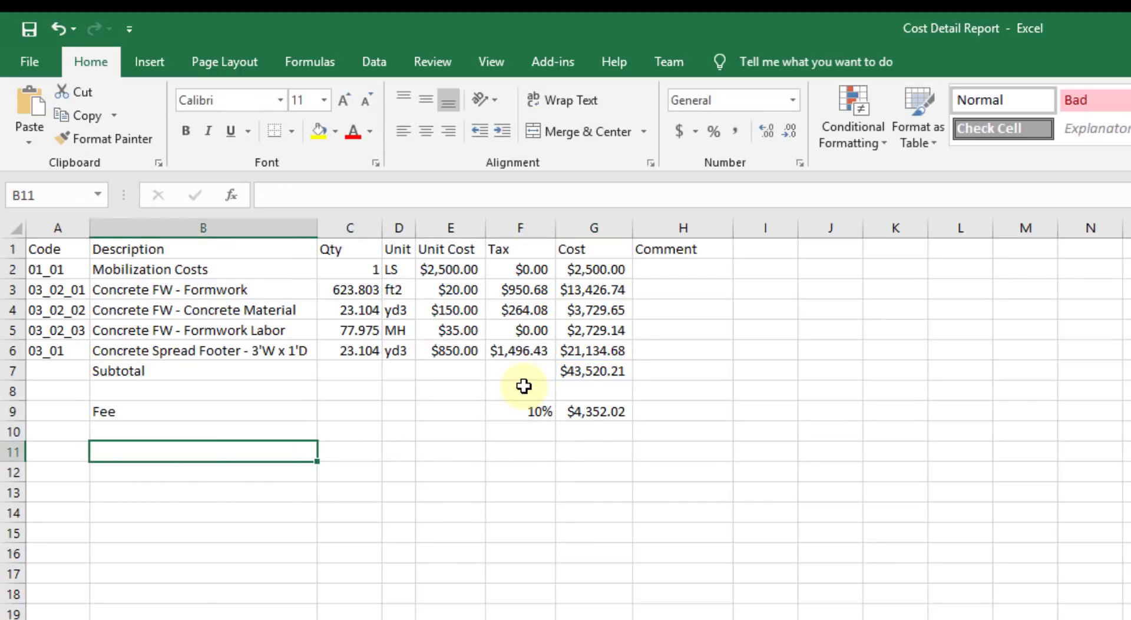
pyautogui.write('Total')
# Calculate the total in G11 with the formula =SUM(G7:G10).
pyautogui.press('Right')
pyautogui.press('Right')
pyautogui.press('Right')
pyautogui.press('Right')
pyautogui.press('Right')
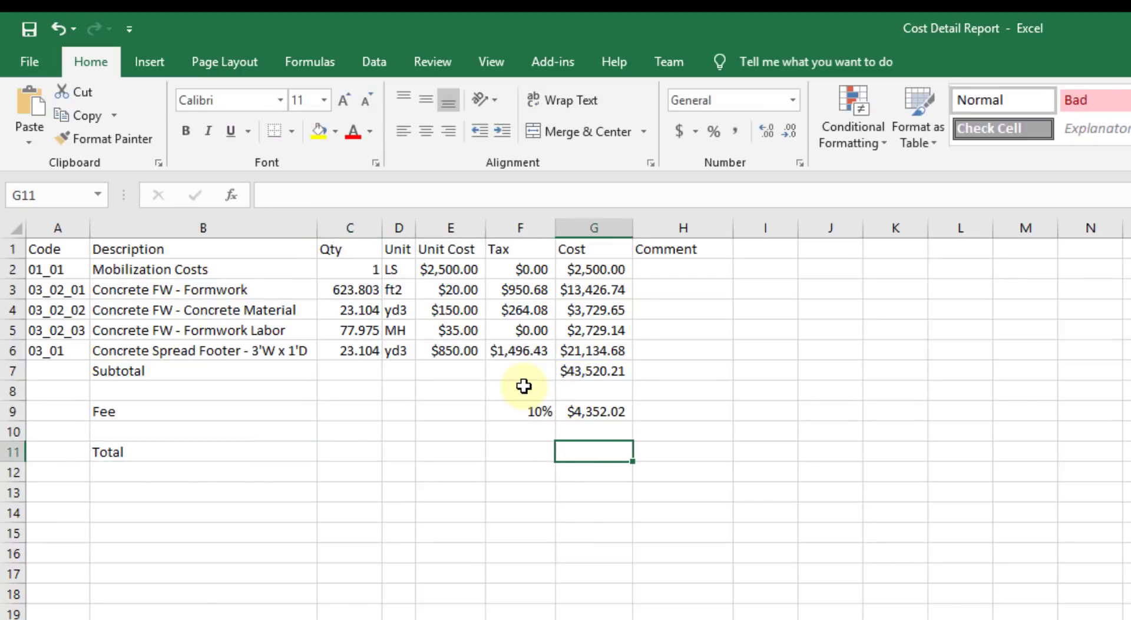
pyautogui.write('=sum(')
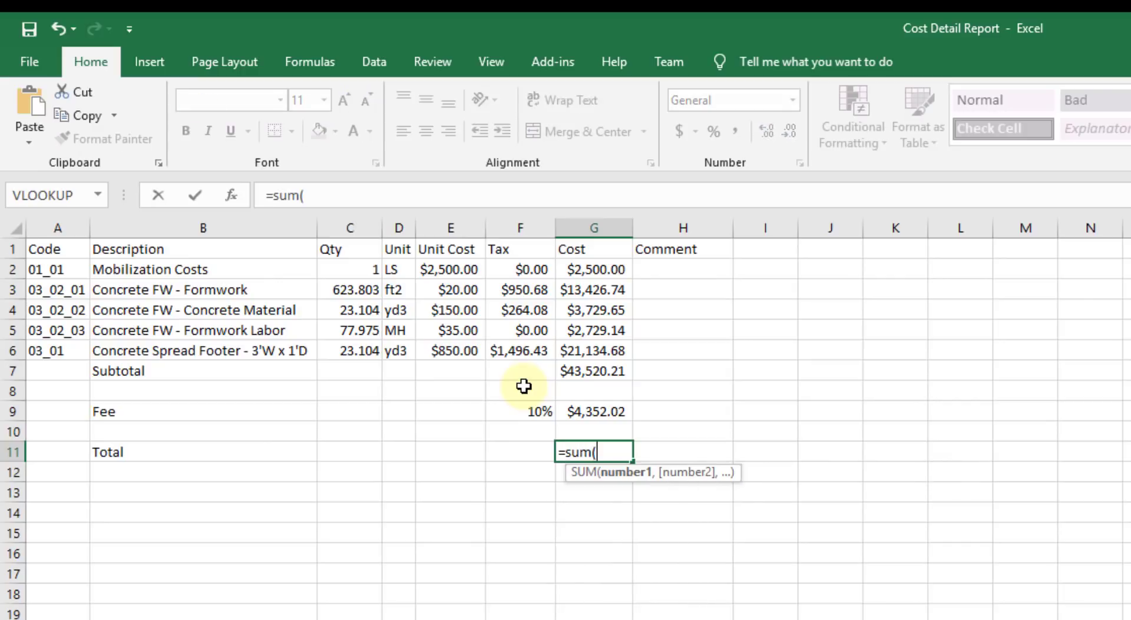
pyautogui.press('Up')
pyautogui.hotkey('shift', 'Up')
pyautogui.hotkey('shift', 'Up')
pyautogui.hotkey('shift', 'Up')
pyautogui.press('Return')
# Make the Subtotal row bold from B7 through G7.
pyautogui.press('Up')
pyautogui.press('Left')
pyautogui.press('Left')
pyautogui.press('Left')
pyautogui.press('Left')
pyautogui.press('Left')
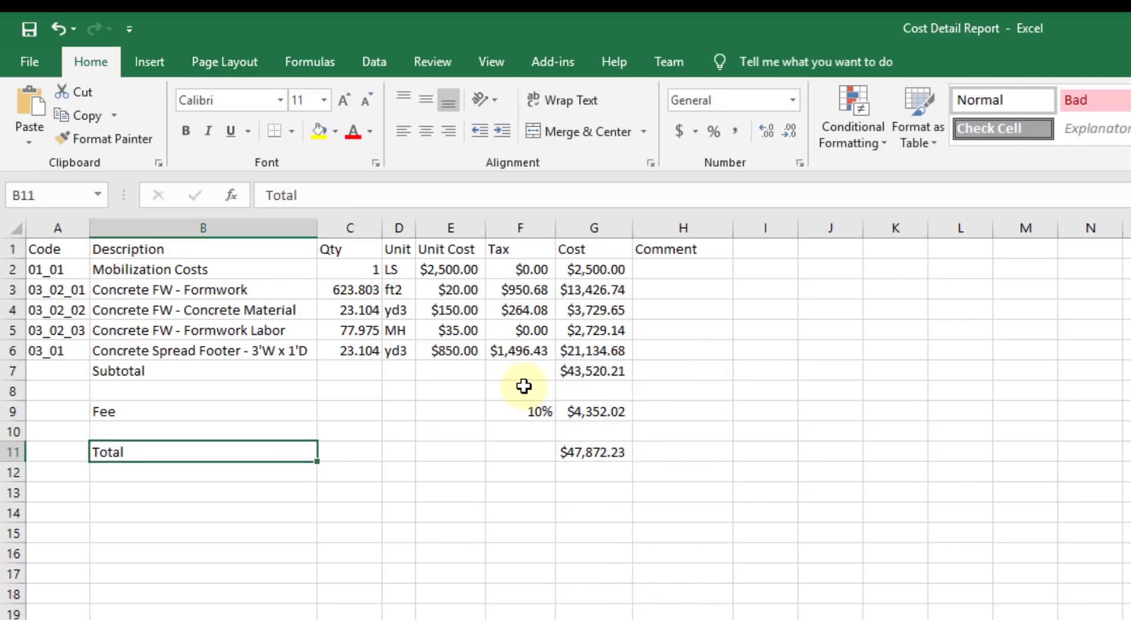
pyautogui.press('Up')
pyautogui.press('Up')
pyautogui.press('Up')
pyautogui.press('Up')
pyautogui.hotkey('shift', 'Right')
pyautogui.hotkey('shift', 'Right')
pyautogui.hotkey('shift', 'Right')
pyautogui.hotkey('shift', 'Right')
pyautogui.hotkey('shift', 'Right')
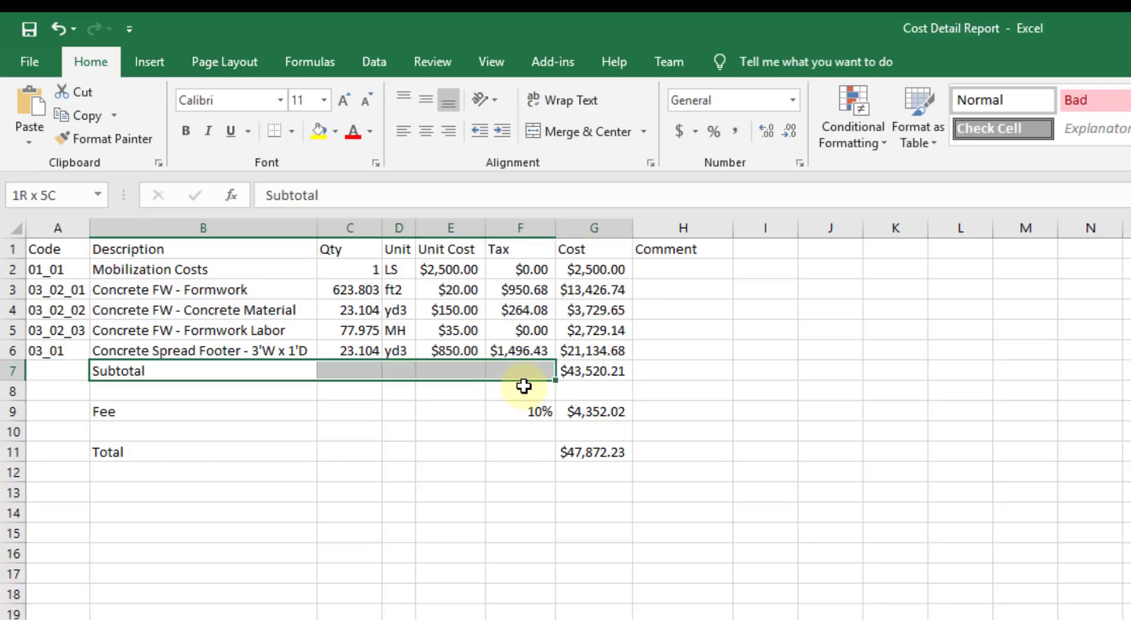
pyautogui.hotkey('ctrl', 'b')
# Make the Total row bold from B11 through G11.
pyautogui.press('Down')
pyautogui.press('Down')
pyautogui.press('Down')
pyautogui.press('Down')
pyautogui.hotkey('shift', 'Right')
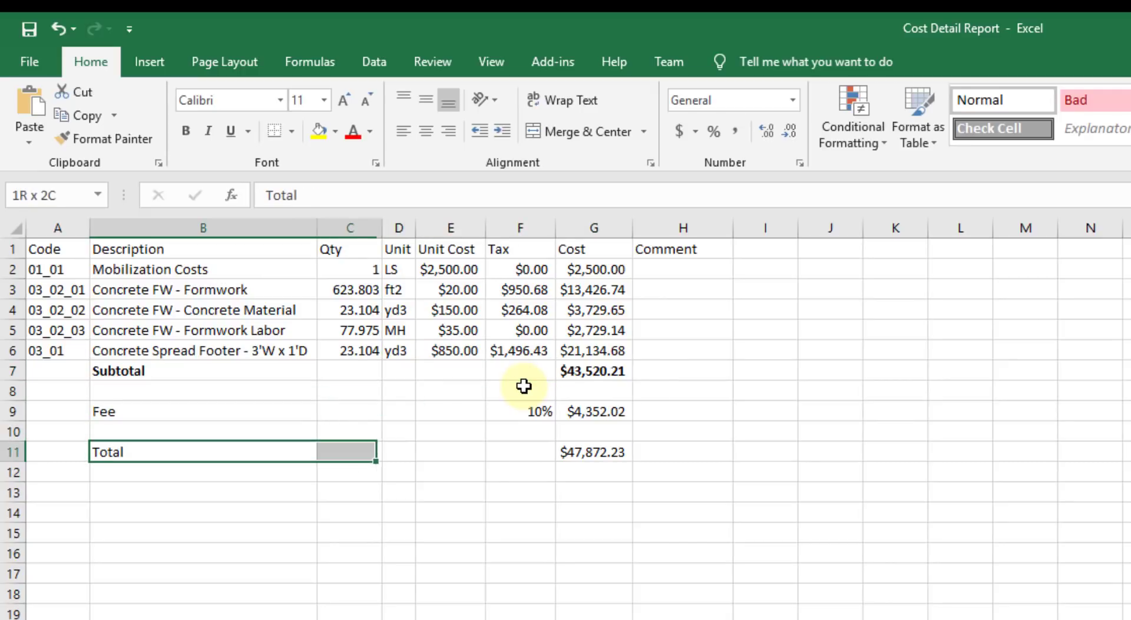
pyautogui.hotkey('shift', 'Right')
pyautogui.hotkey('shift', 'Right')
pyautogui.hotkey('shift', 'Right')
pyautogui.hotkey('shift', 'Right')
pyautogui.hotkey('ctrl', 'b')
pyautogui.hotkey('shift', 'Left')
pyautogui.hotkey('shift', 'Left')
pyautogui.hotkey('shift', 'Left')
pyautogui.hotkey('shift', 'Left')
pyautogui.hotkey('shift', 'Left')
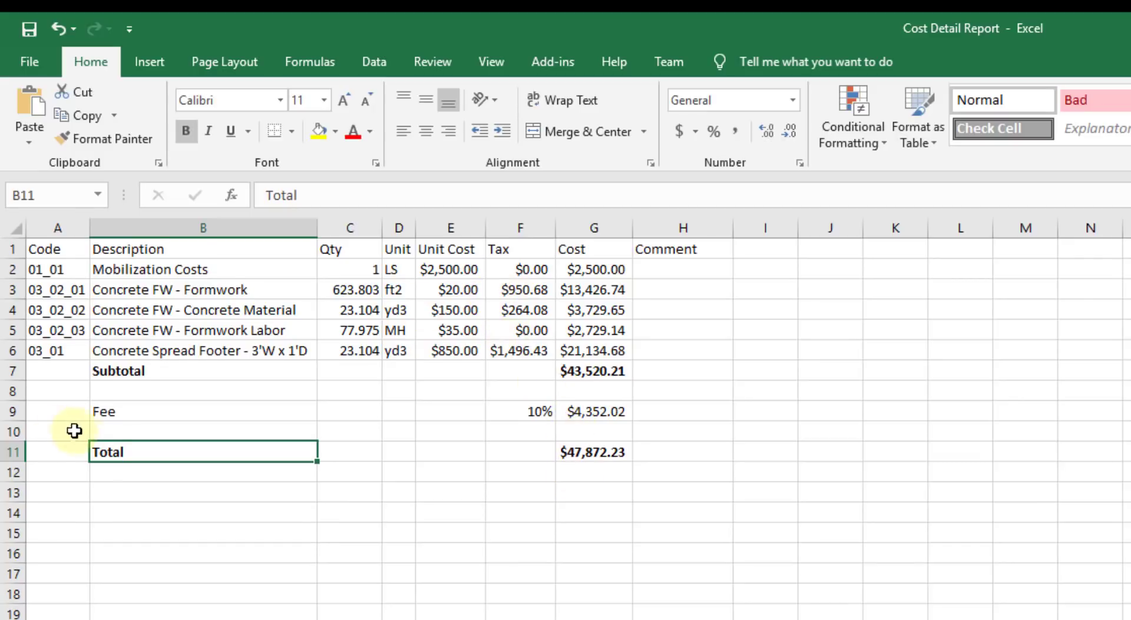
pyautogui.scroll(-1, 262, 454)
pyautogui.scroll(1, 323, 374)
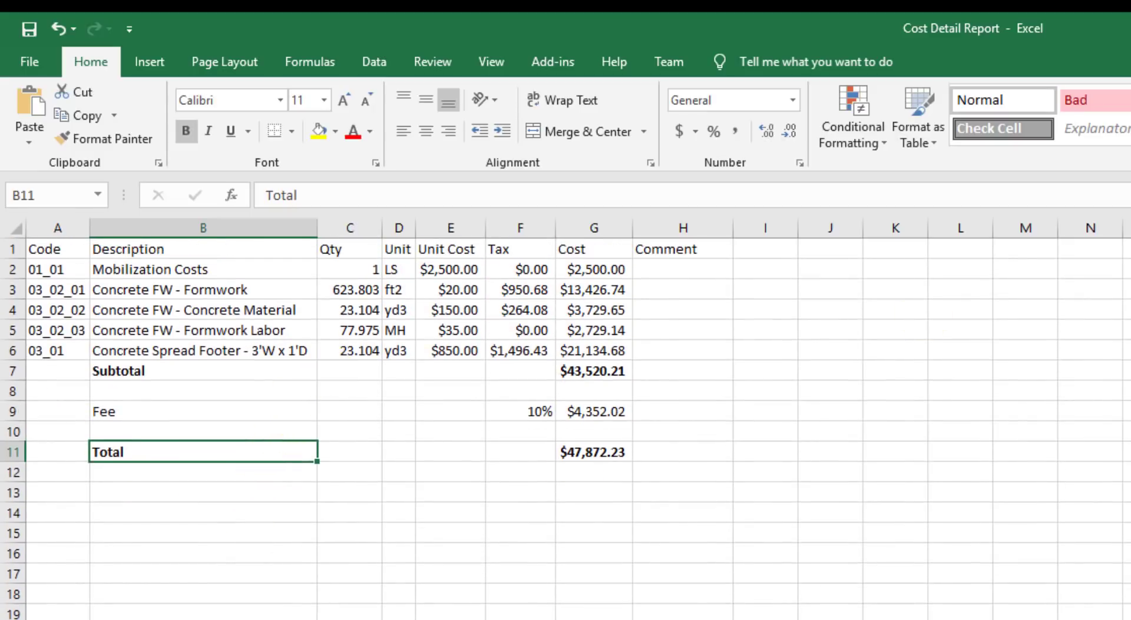